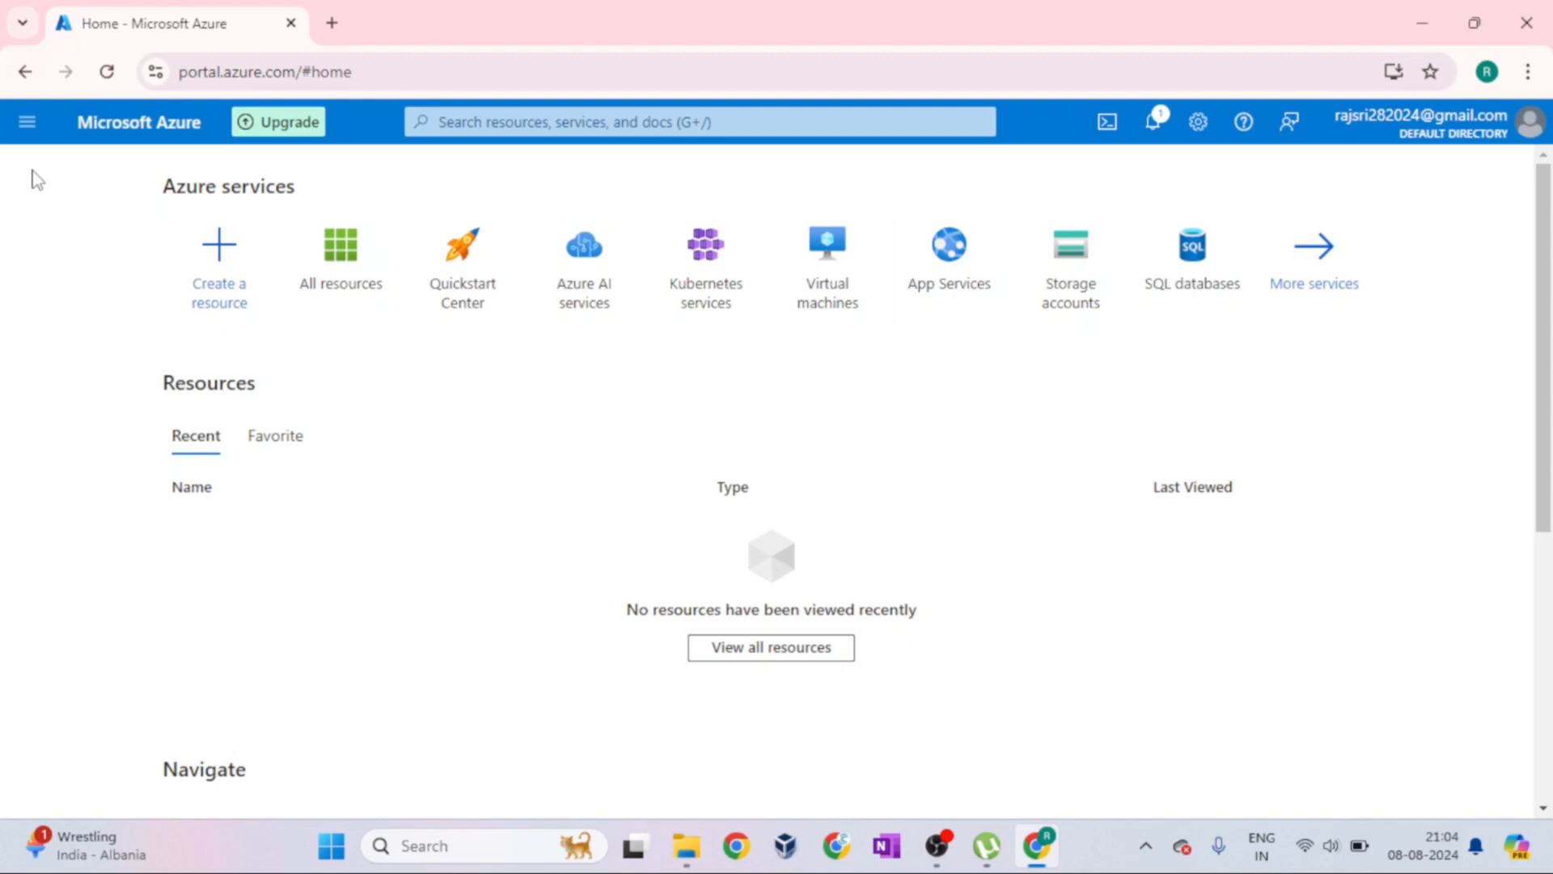
Browse the list of all services, show the Integration category and preview API Management services
left_click(26, 121)
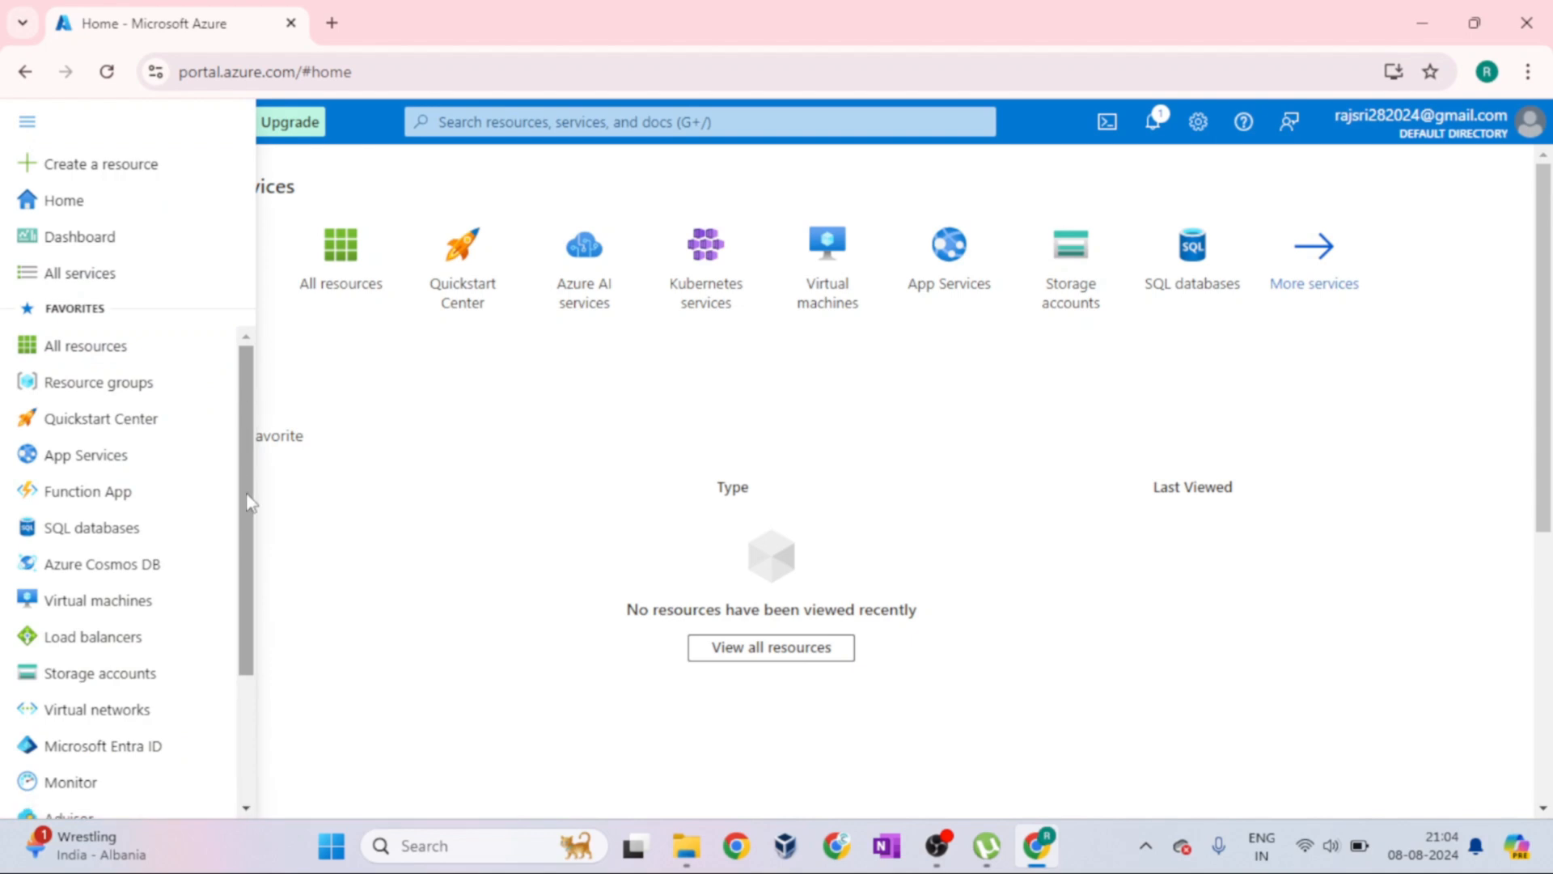
scroll(250, 502, "down", 3)
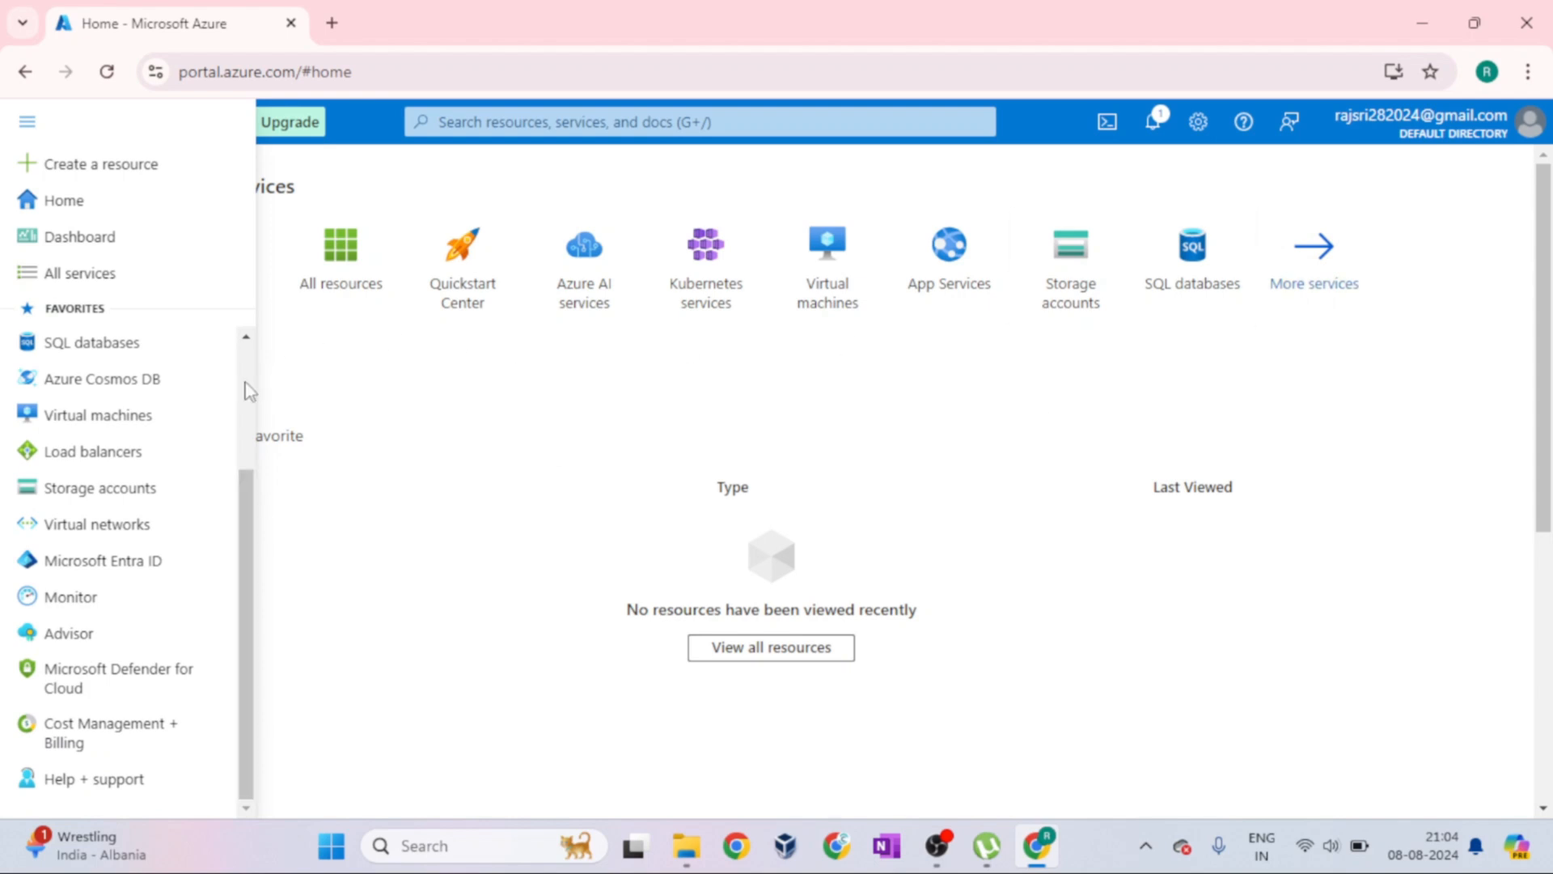
scroll(246, 388, "up", 3)
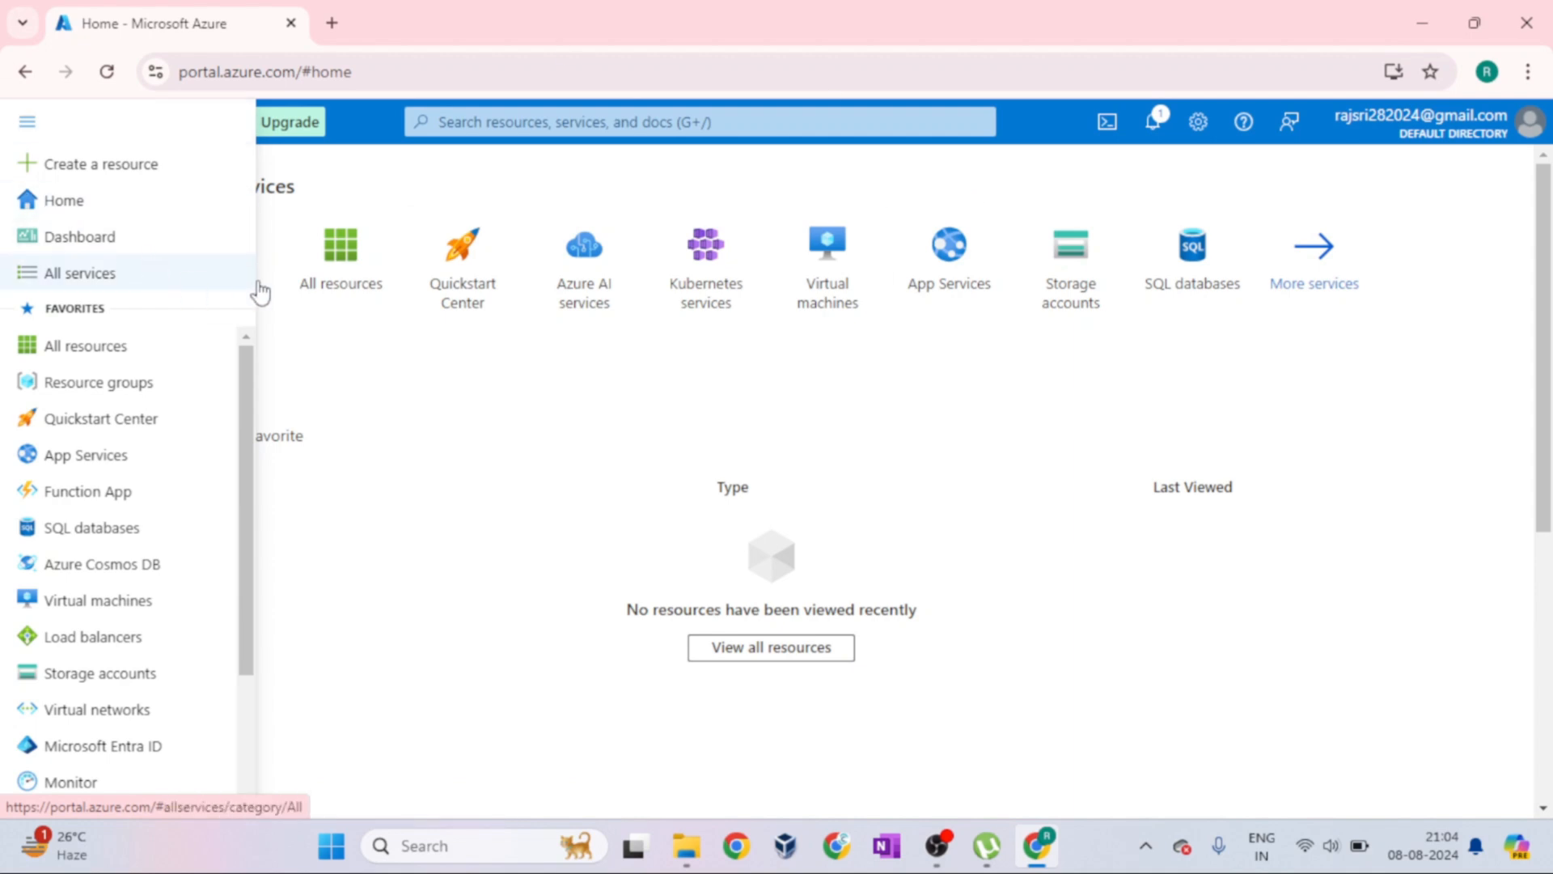
left_click(162, 275)
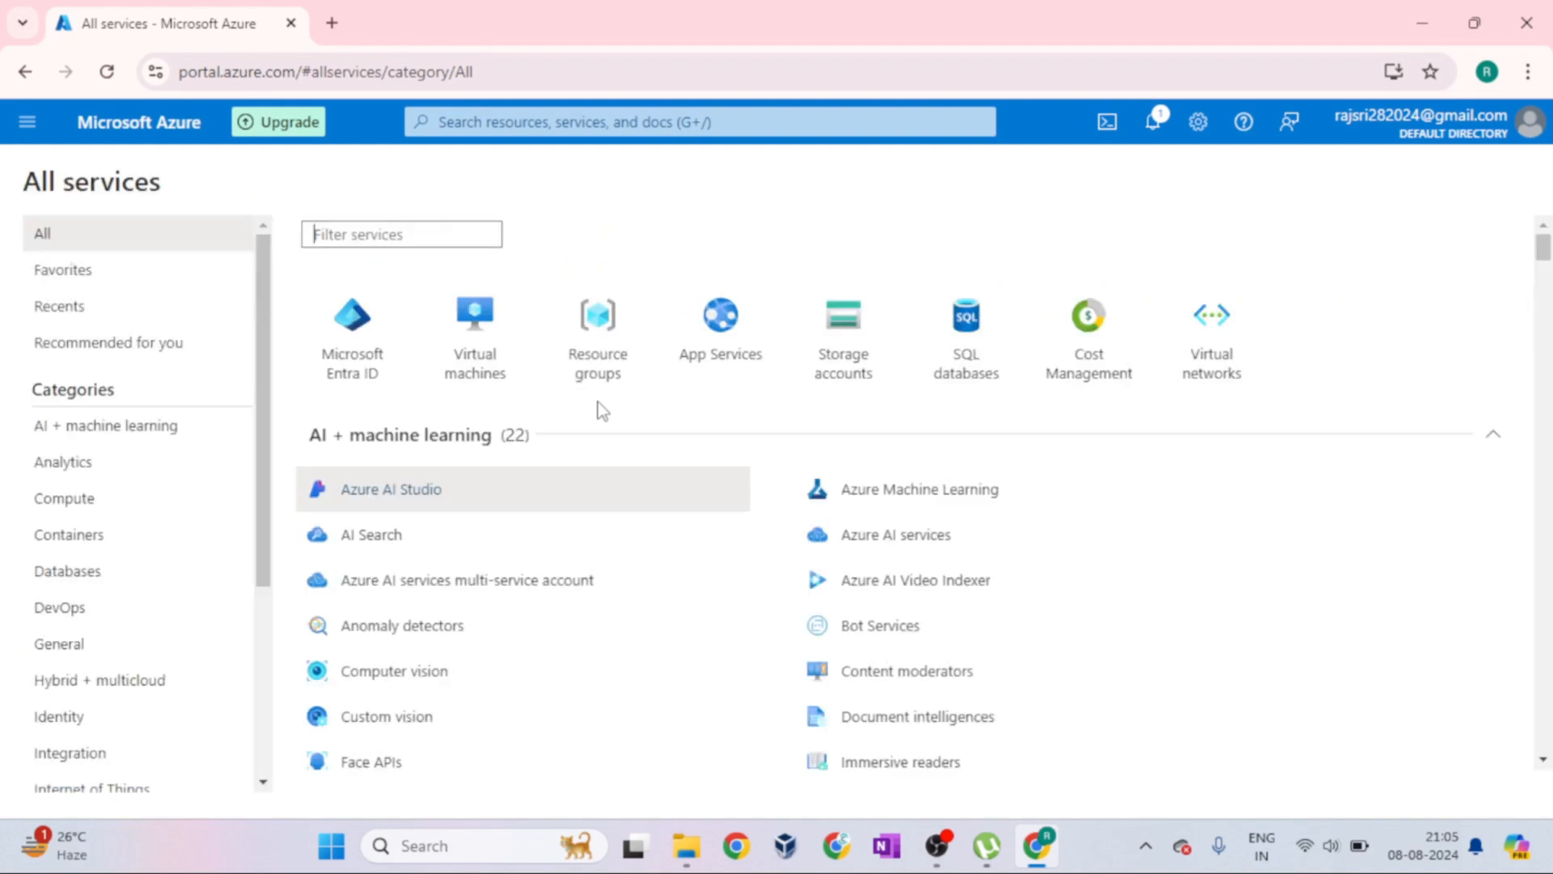
scroll(215, 607, "down", 3)
scroll(218, 609, "down", 1)
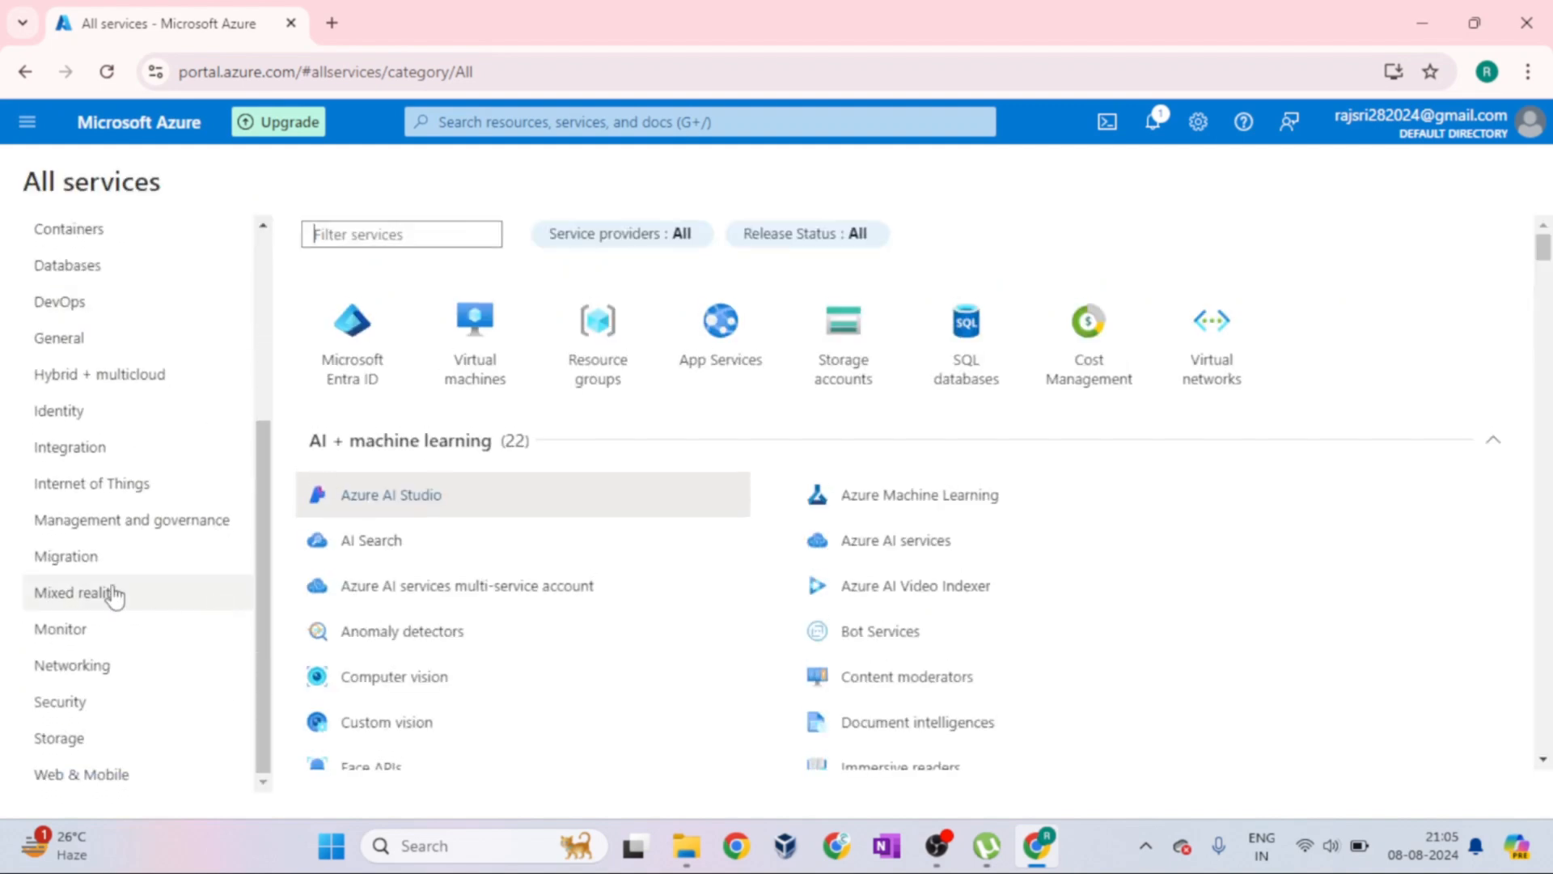
left_click(139, 449)
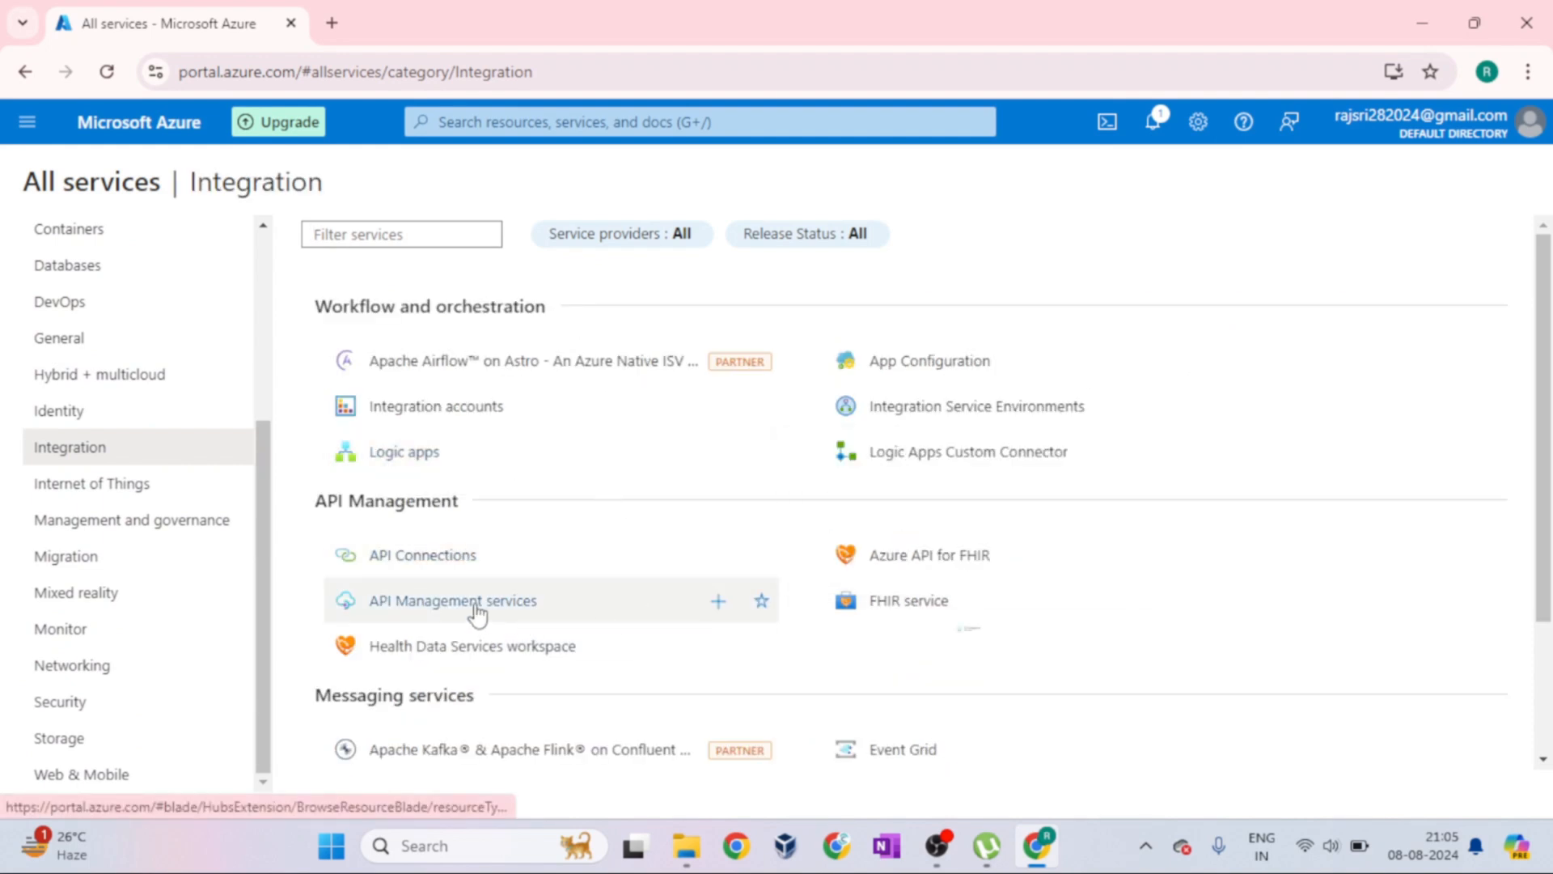
mouse_move(534, 616)
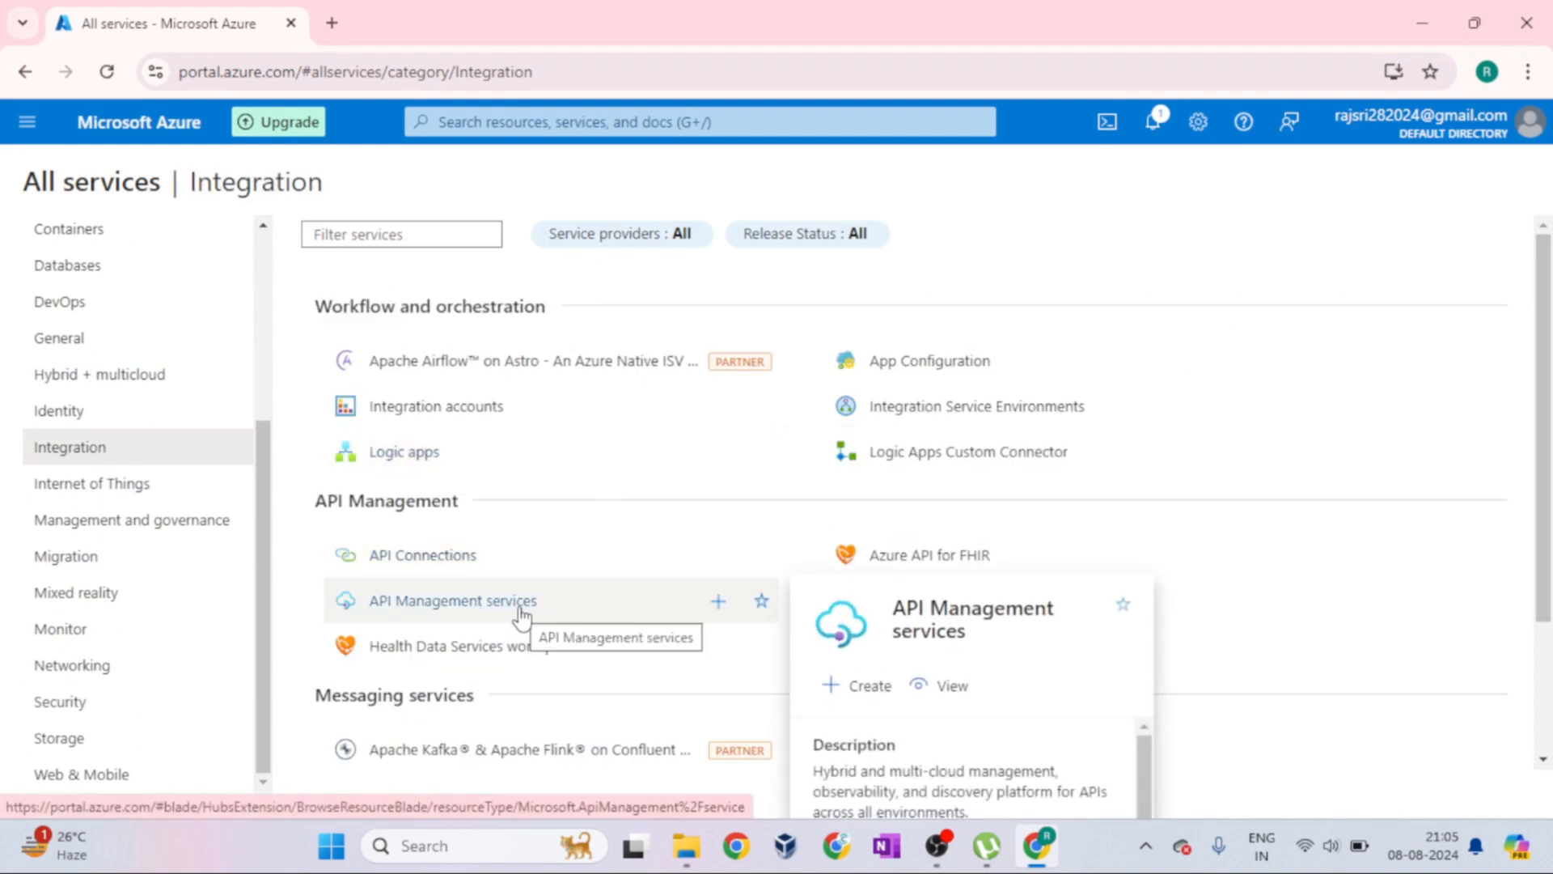
Search the portal for "api management" and open API Management services
left_click(633, 123)
type("api m")
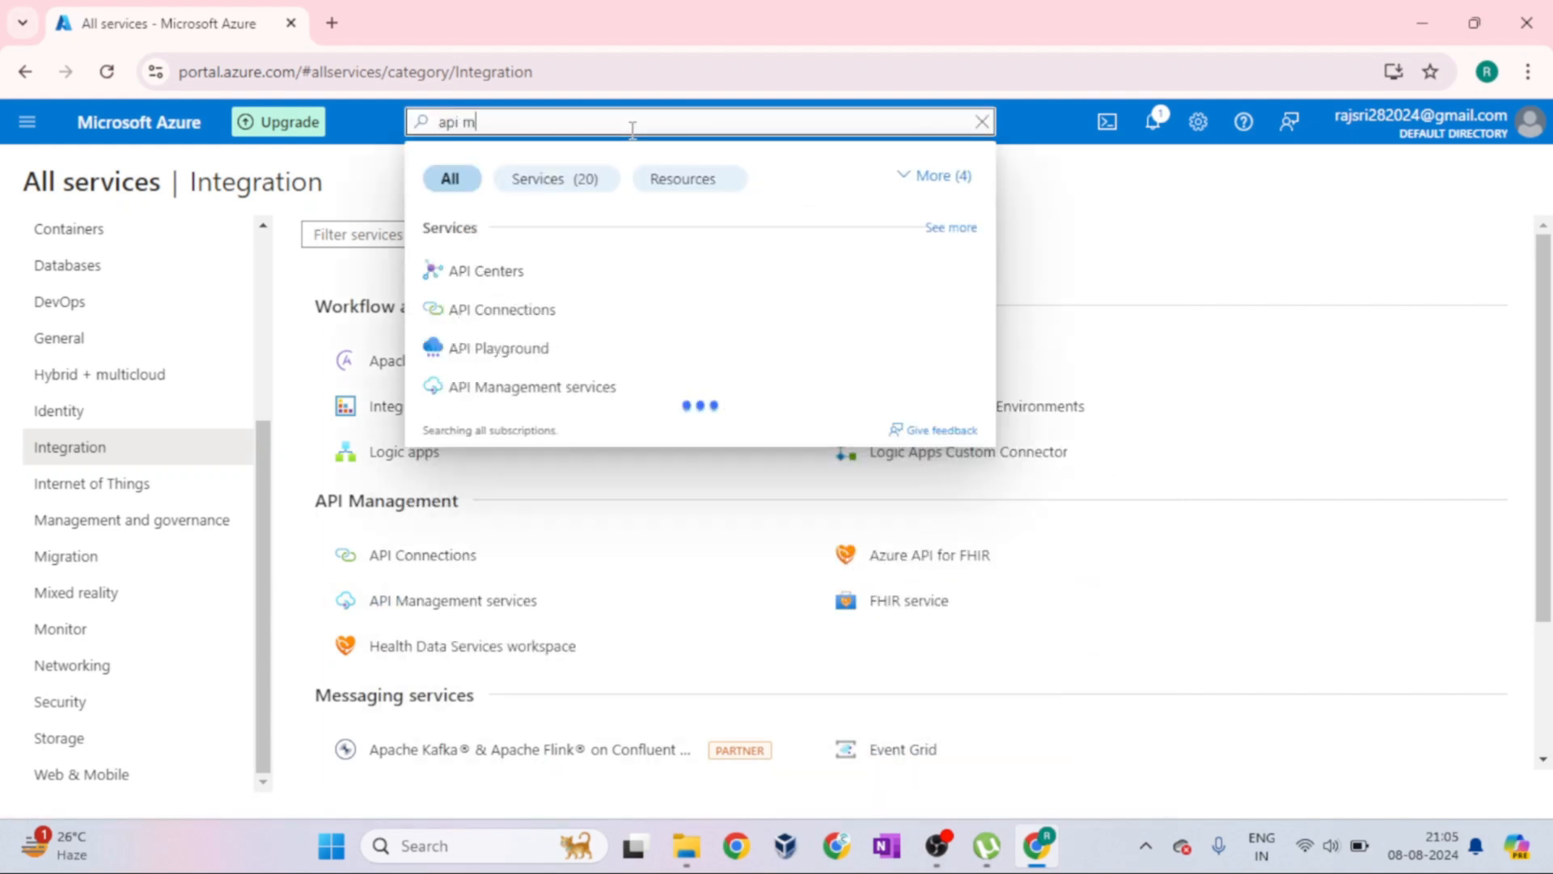
type("anagement")
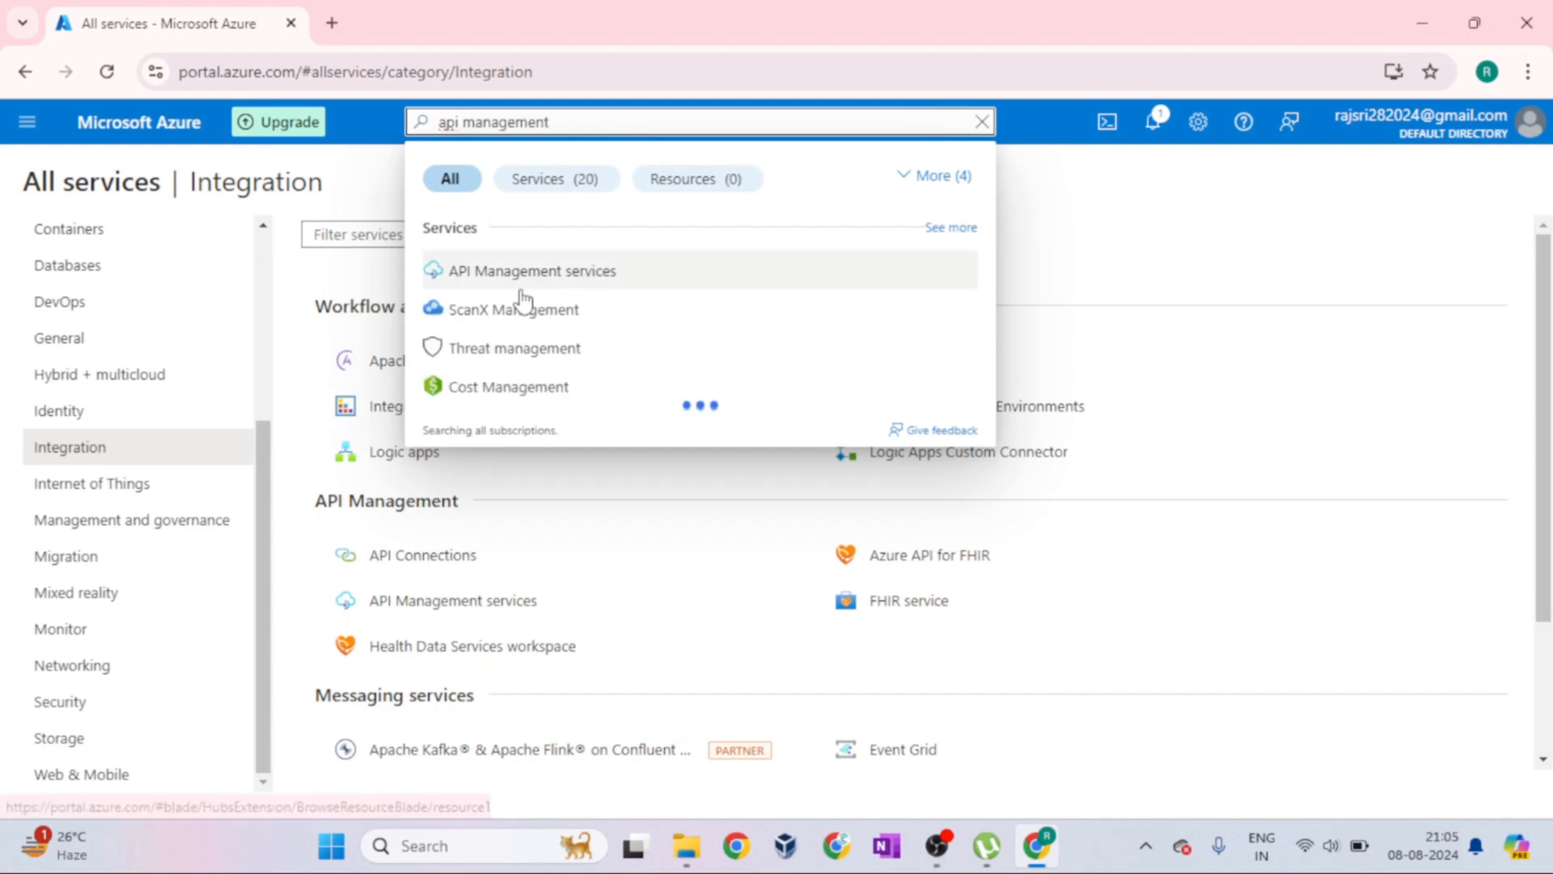
left_click(527, 275)
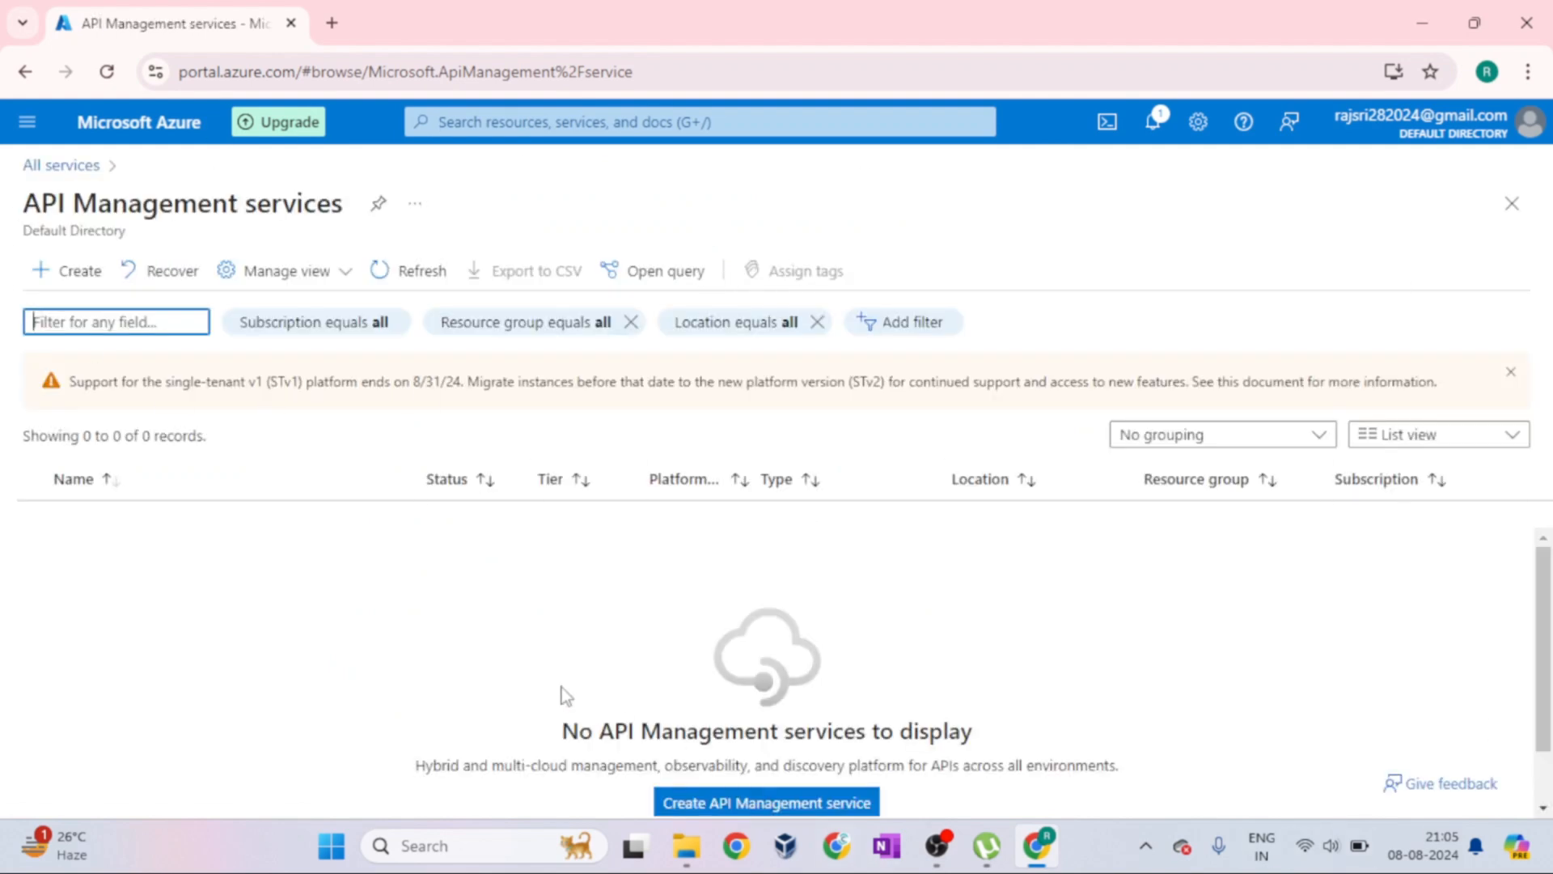
Start creating a new API Management service and highlight the Resource group label in its form
left_click(27, 206)
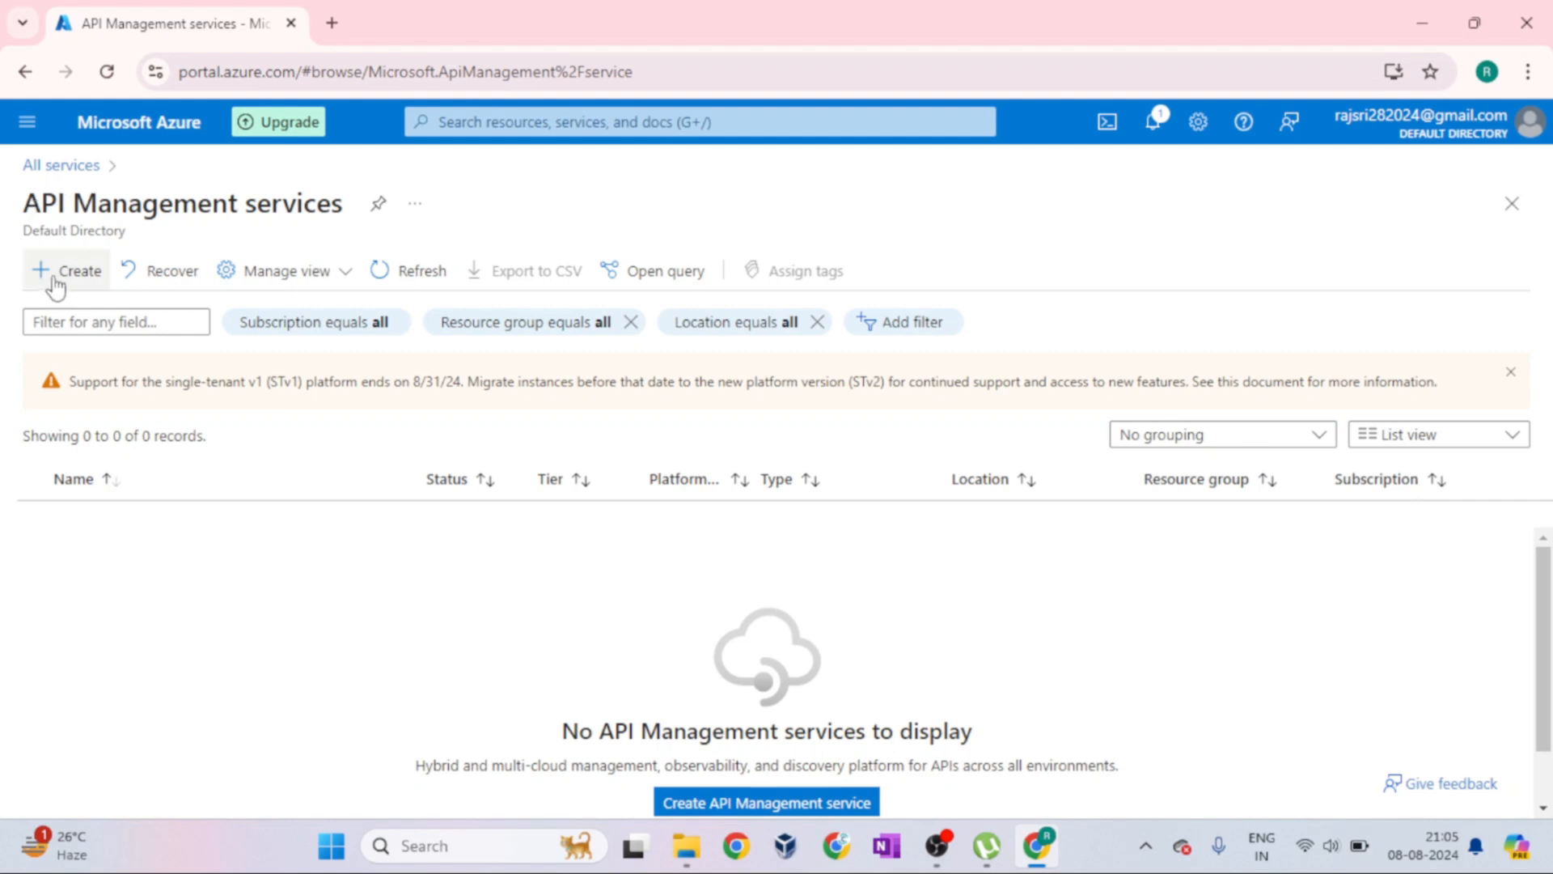
left_click(86, 282)
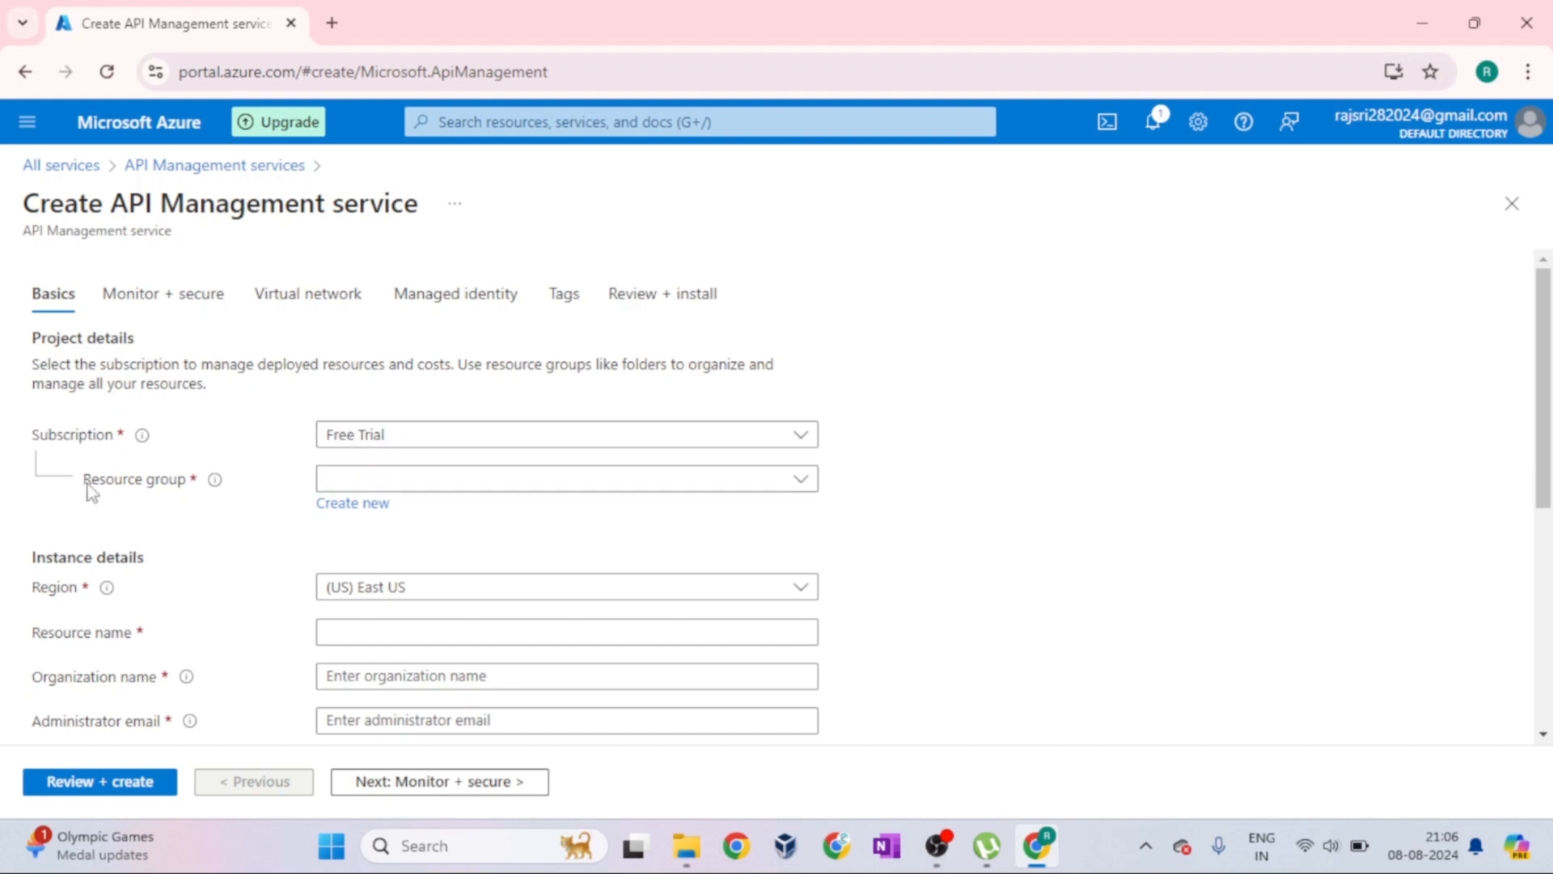
left_click_drag(82, 486, 193, 485)
Switch to Notepad and start a new blank document
key("super+r")
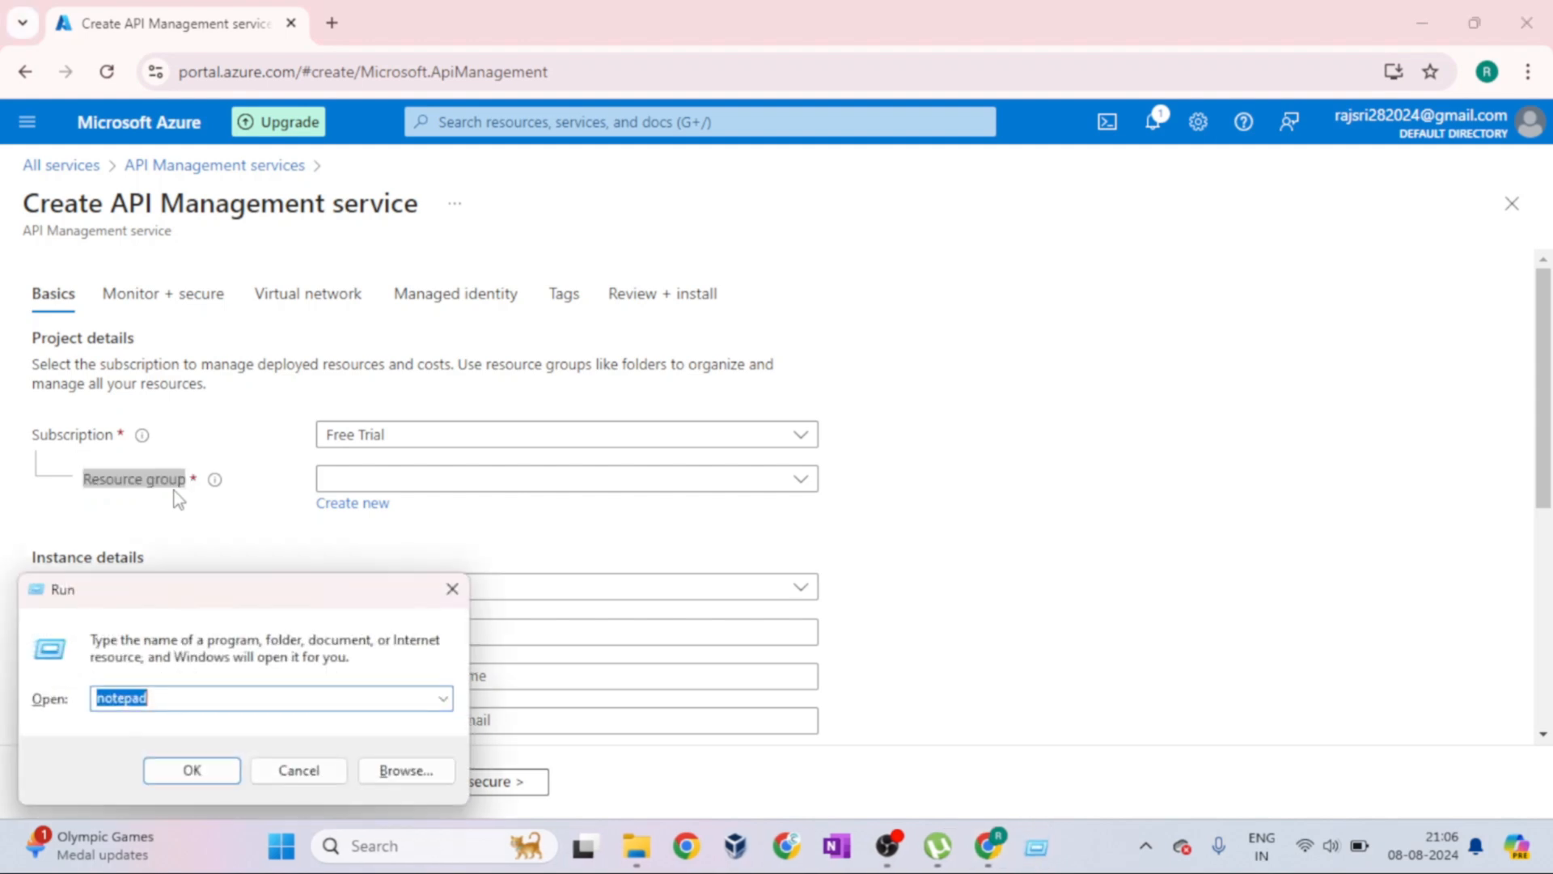
key("Return")
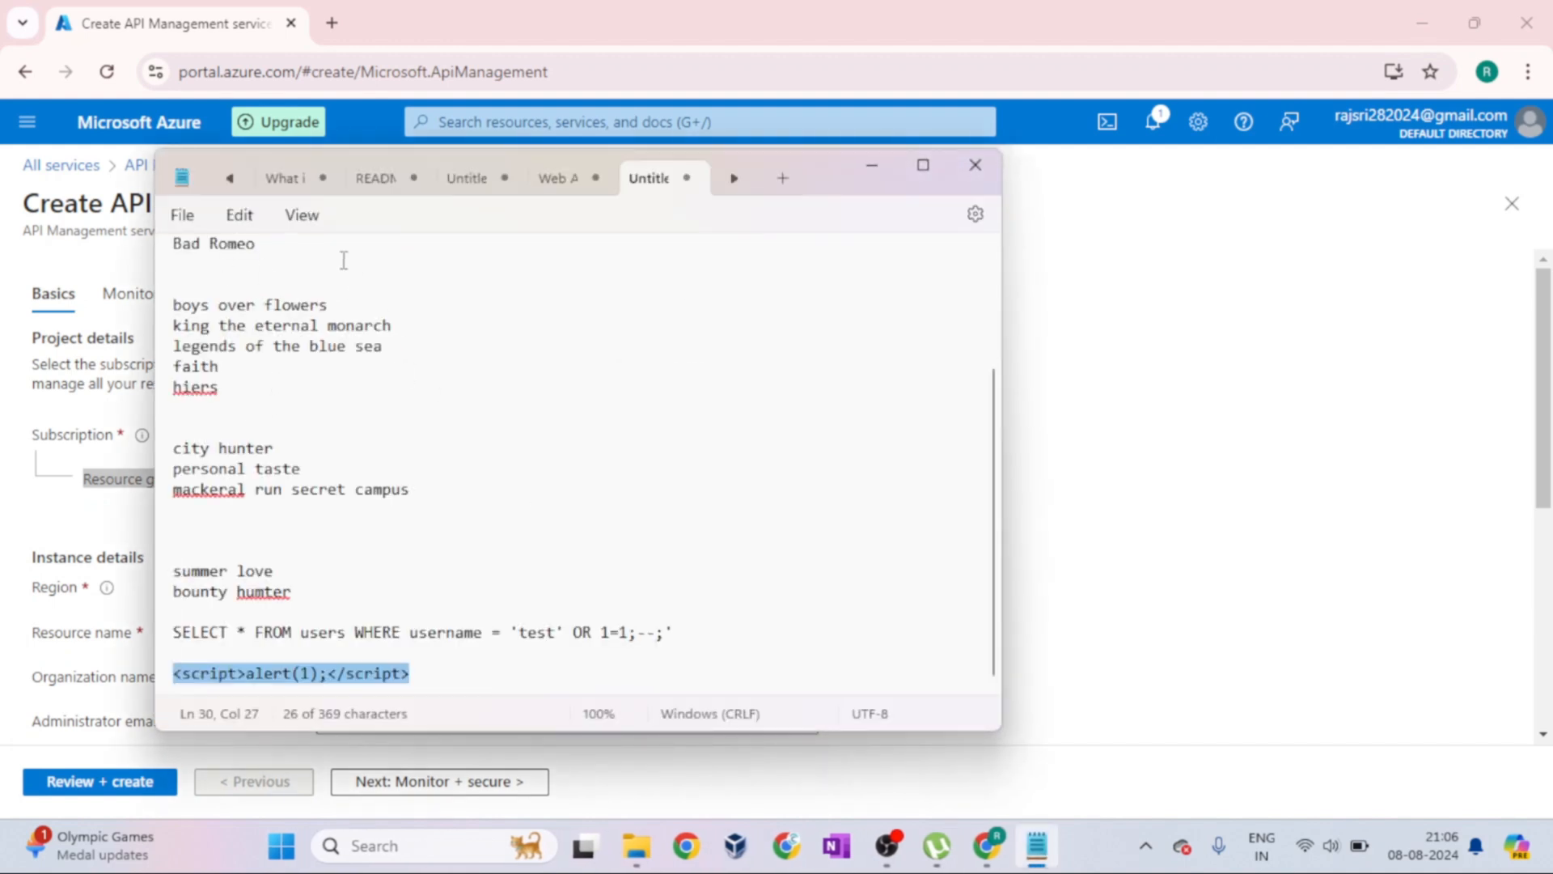
left_click(199, 221)
left_click(207, 254)
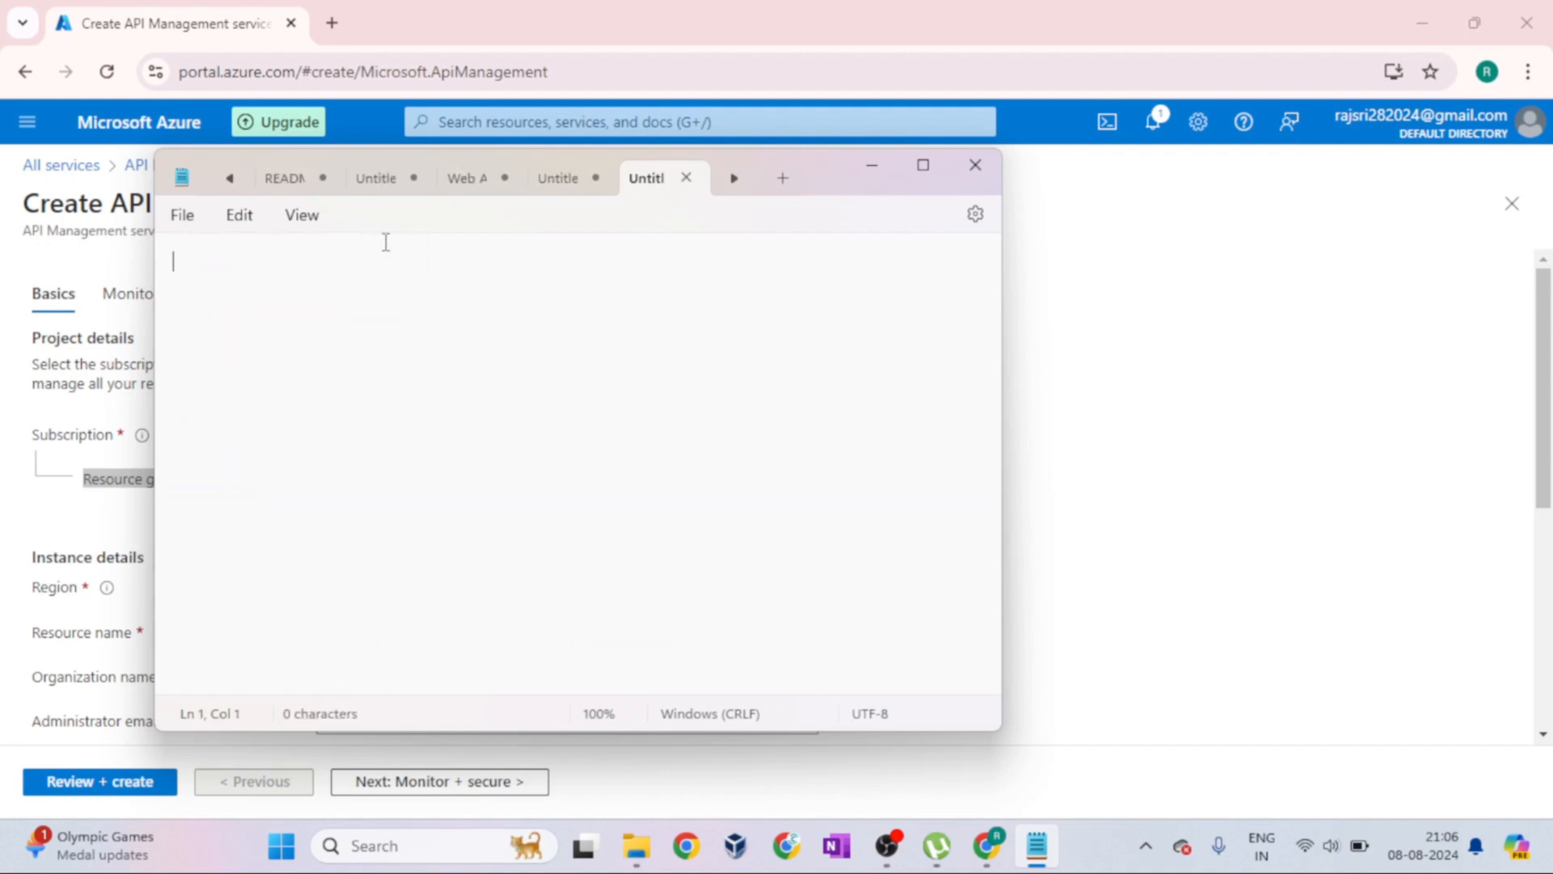
Write "ResourceGroup" and "Resources" on two separate lines of the blank note
type("ResourceGrup")
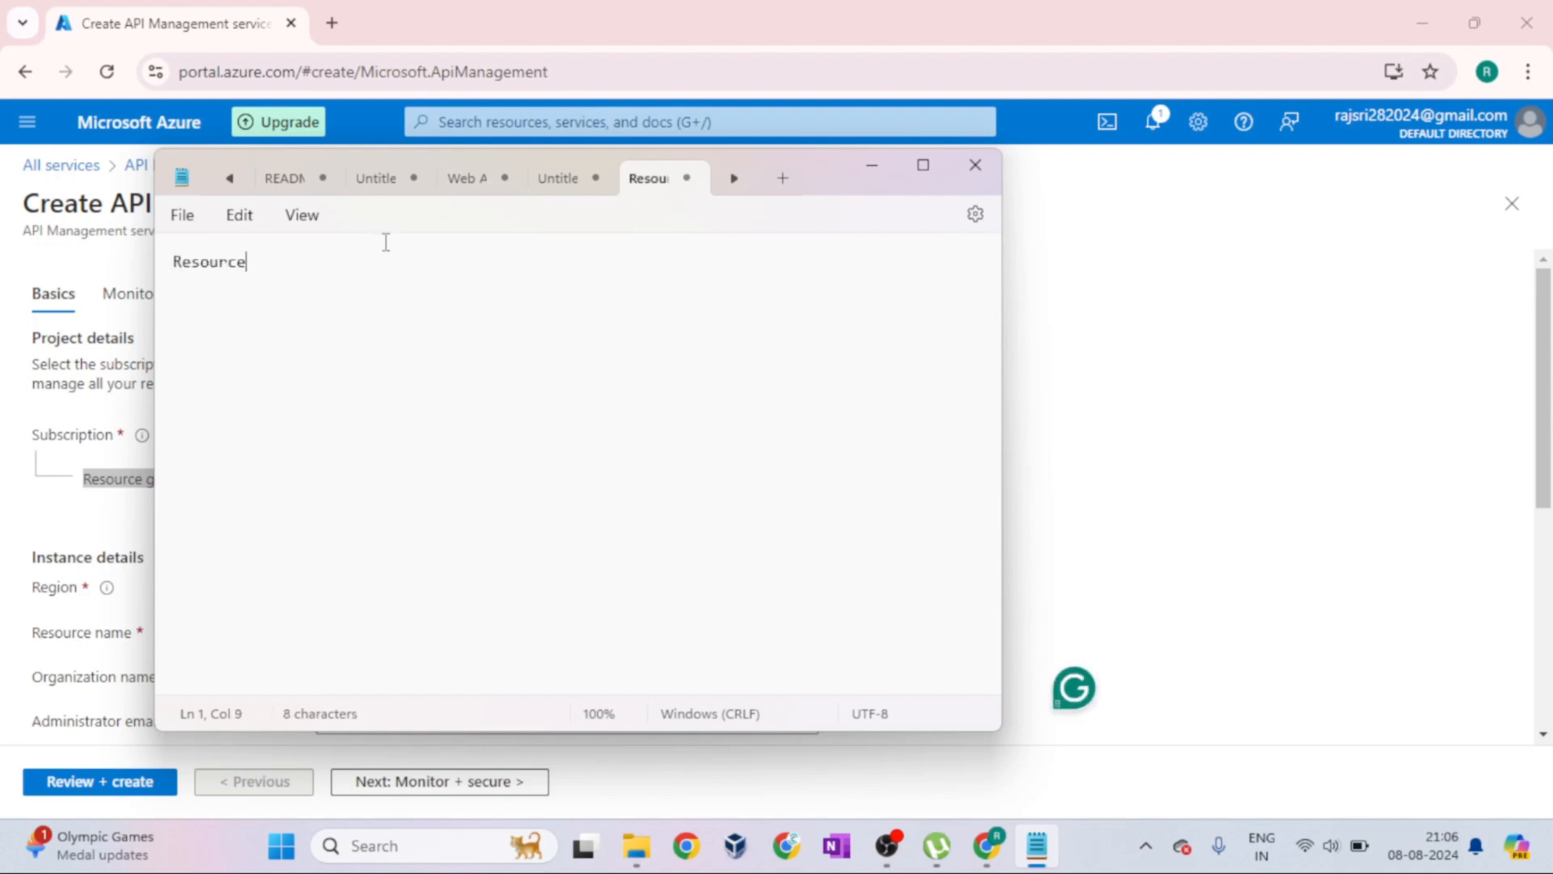
key("BackSpace")
key("BackSpace")
type("oup")
key("Return")
type("Resources")
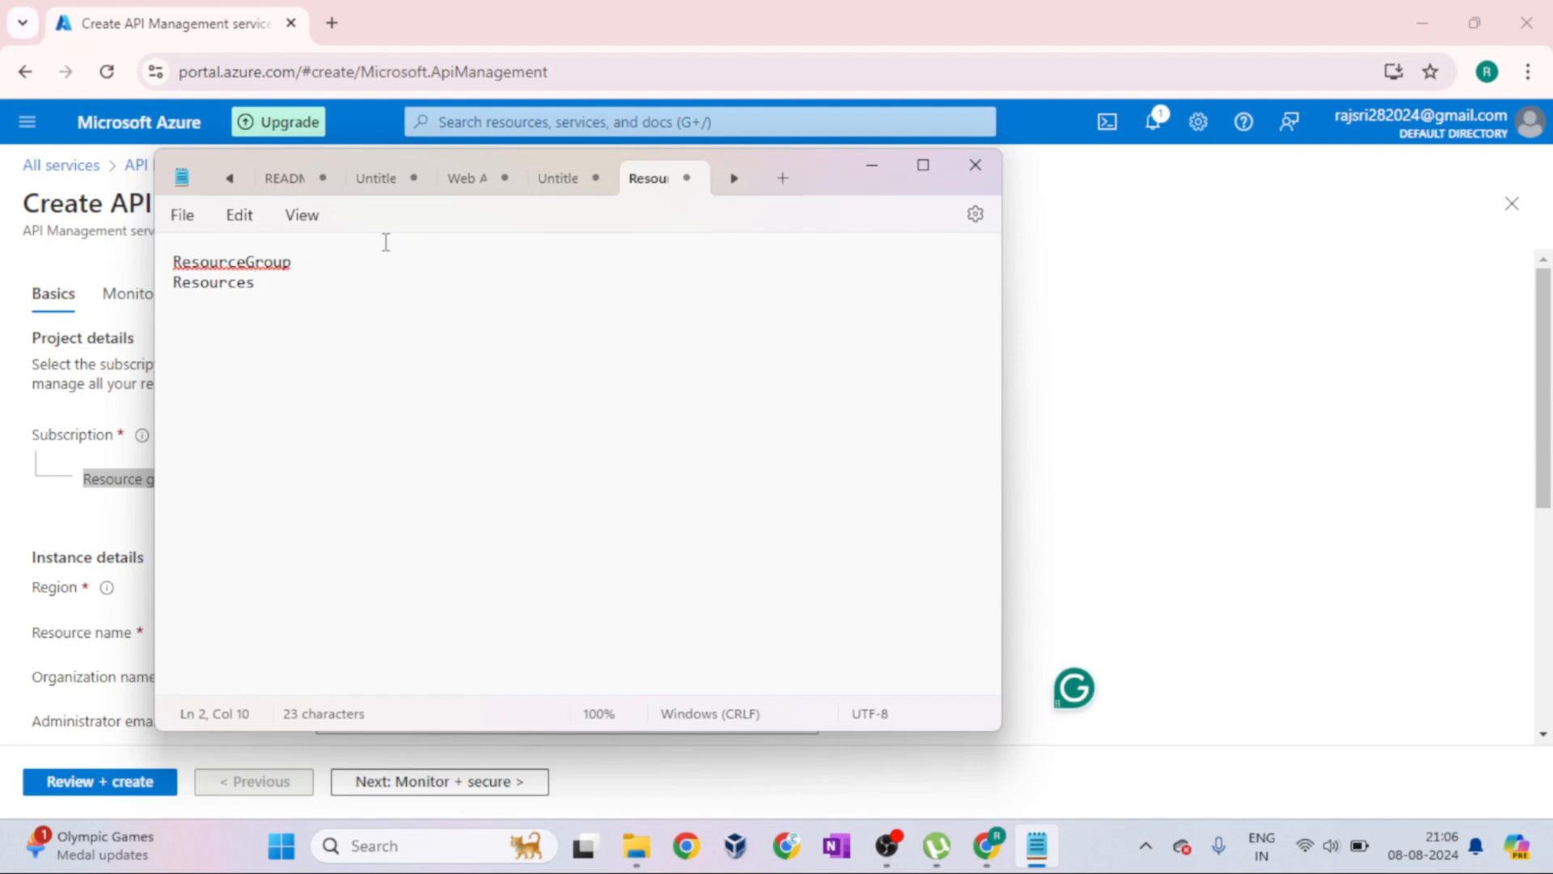
Add the line "Subscription" above ResourceGroup in the note
key("ctrl+Home")
key("Return")
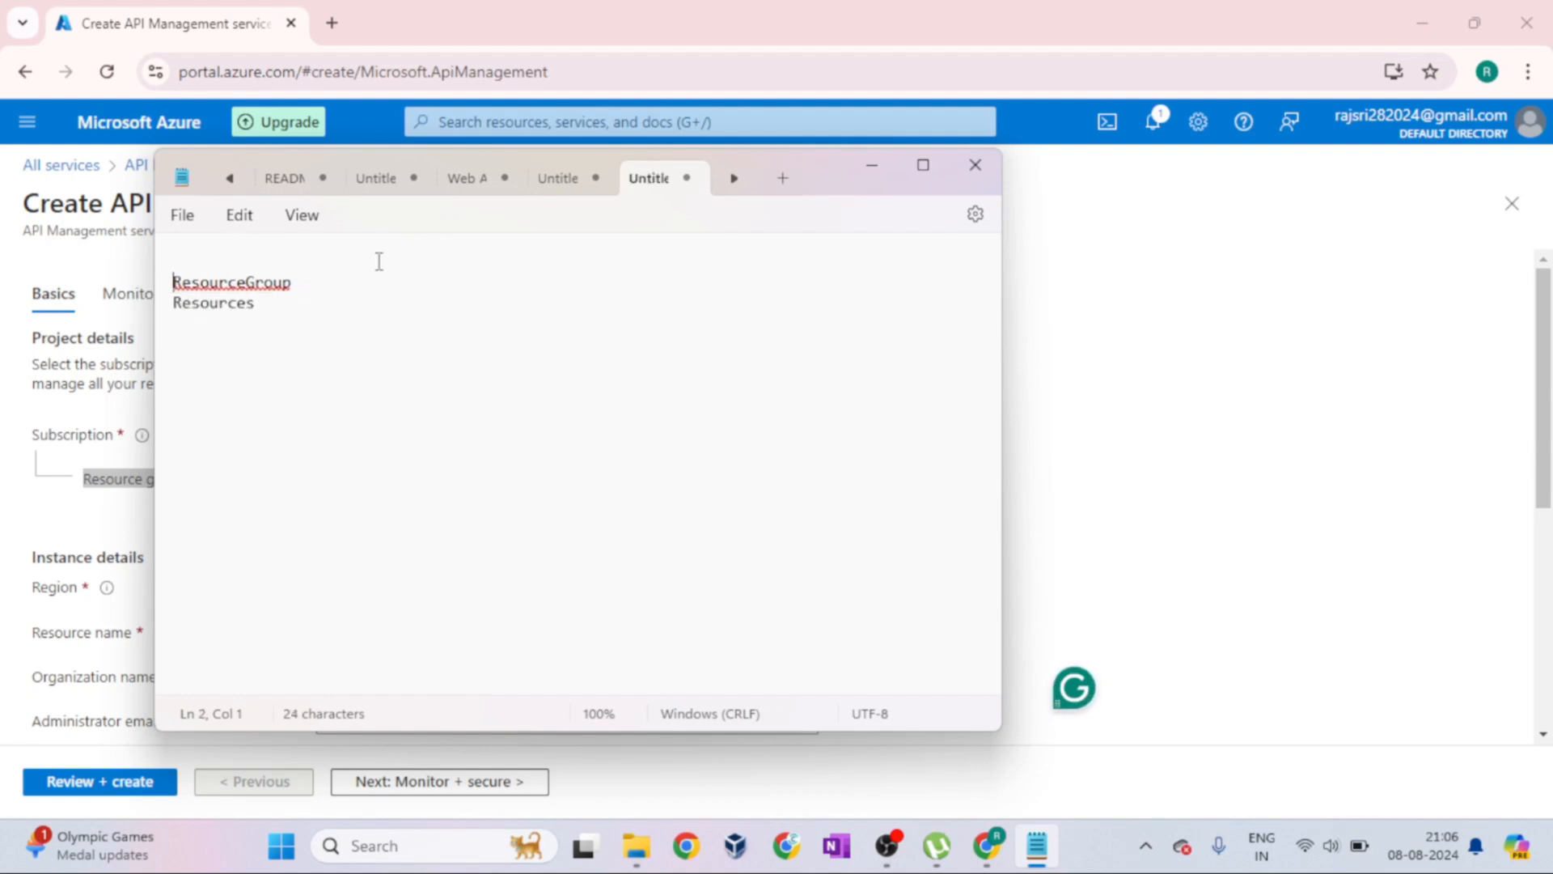
type("Subscrip")
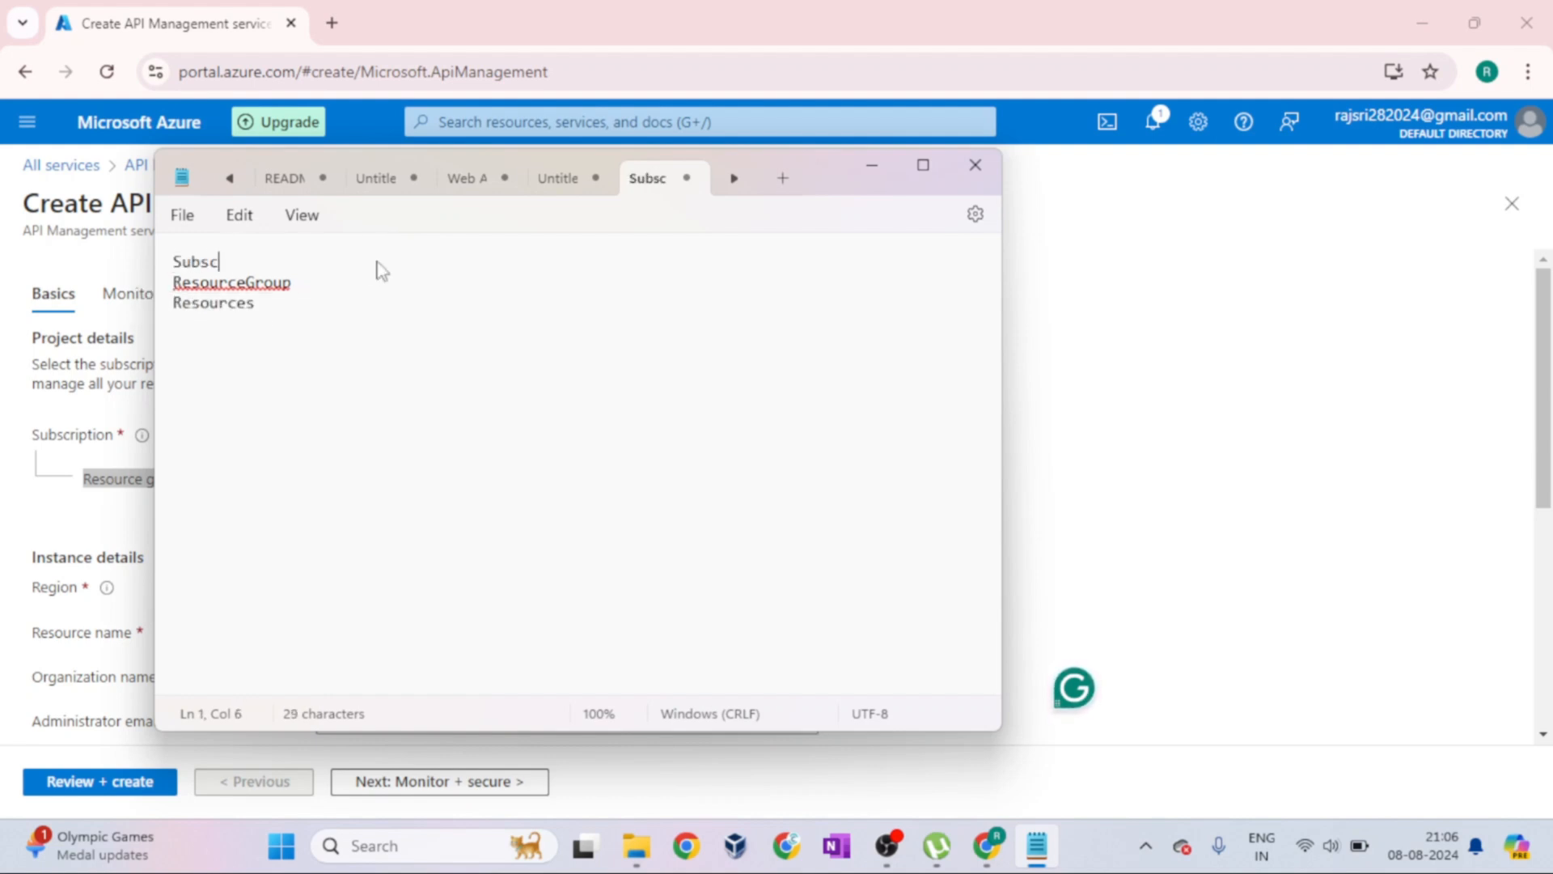
key("BackSpace")
key("BackSpace")
type("iption")
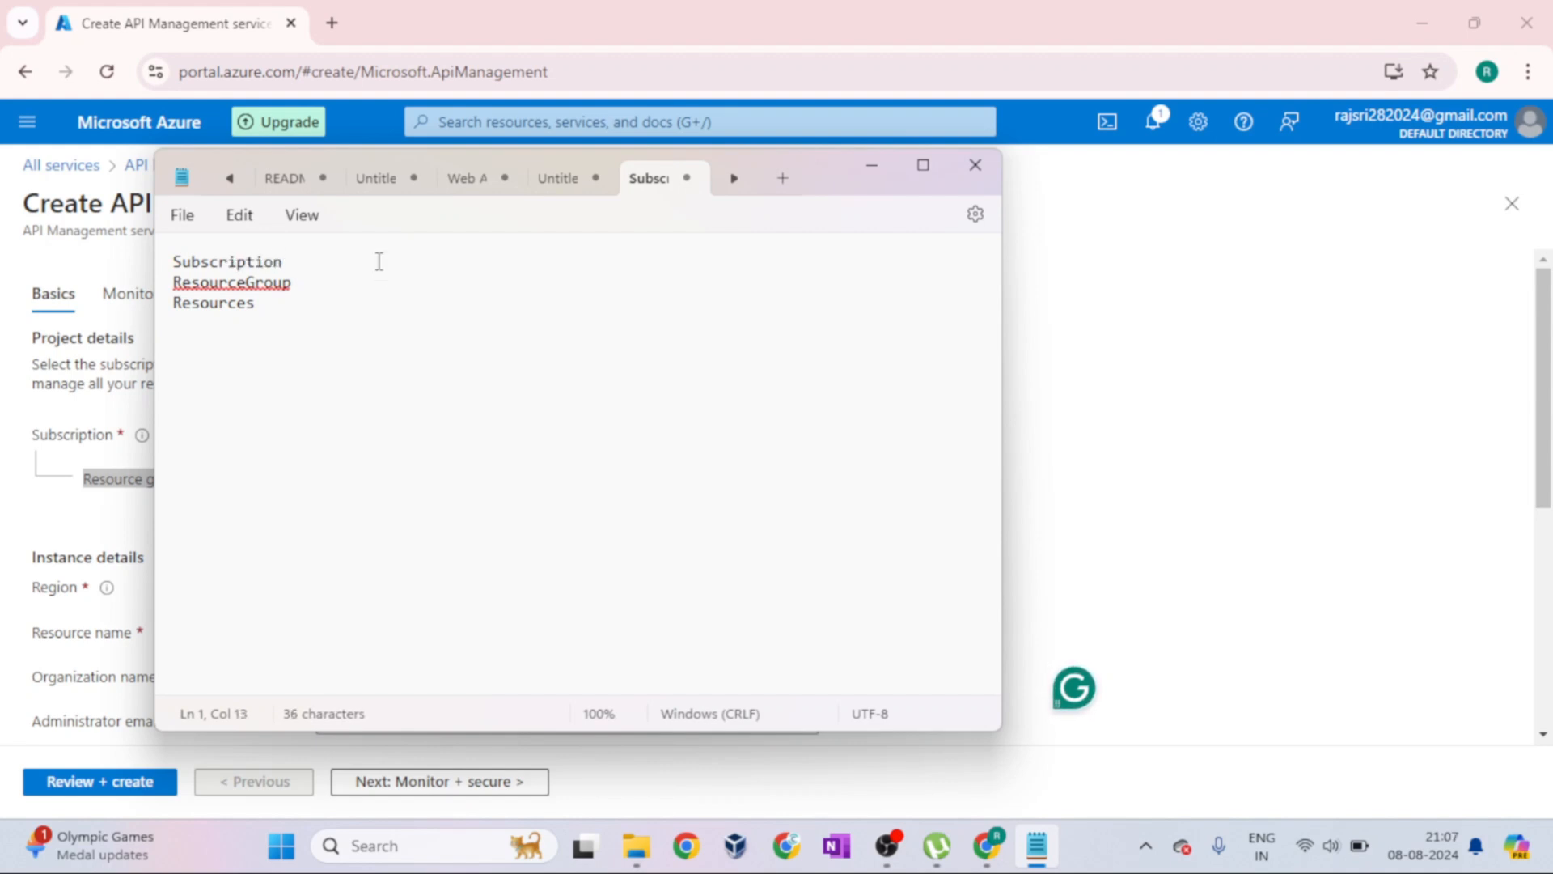
Add the line "Tenant/Directory" above Subscription as the first line of the note
left_click(196, 242)
left_click(175, 270)
key("Return")
key("Up")
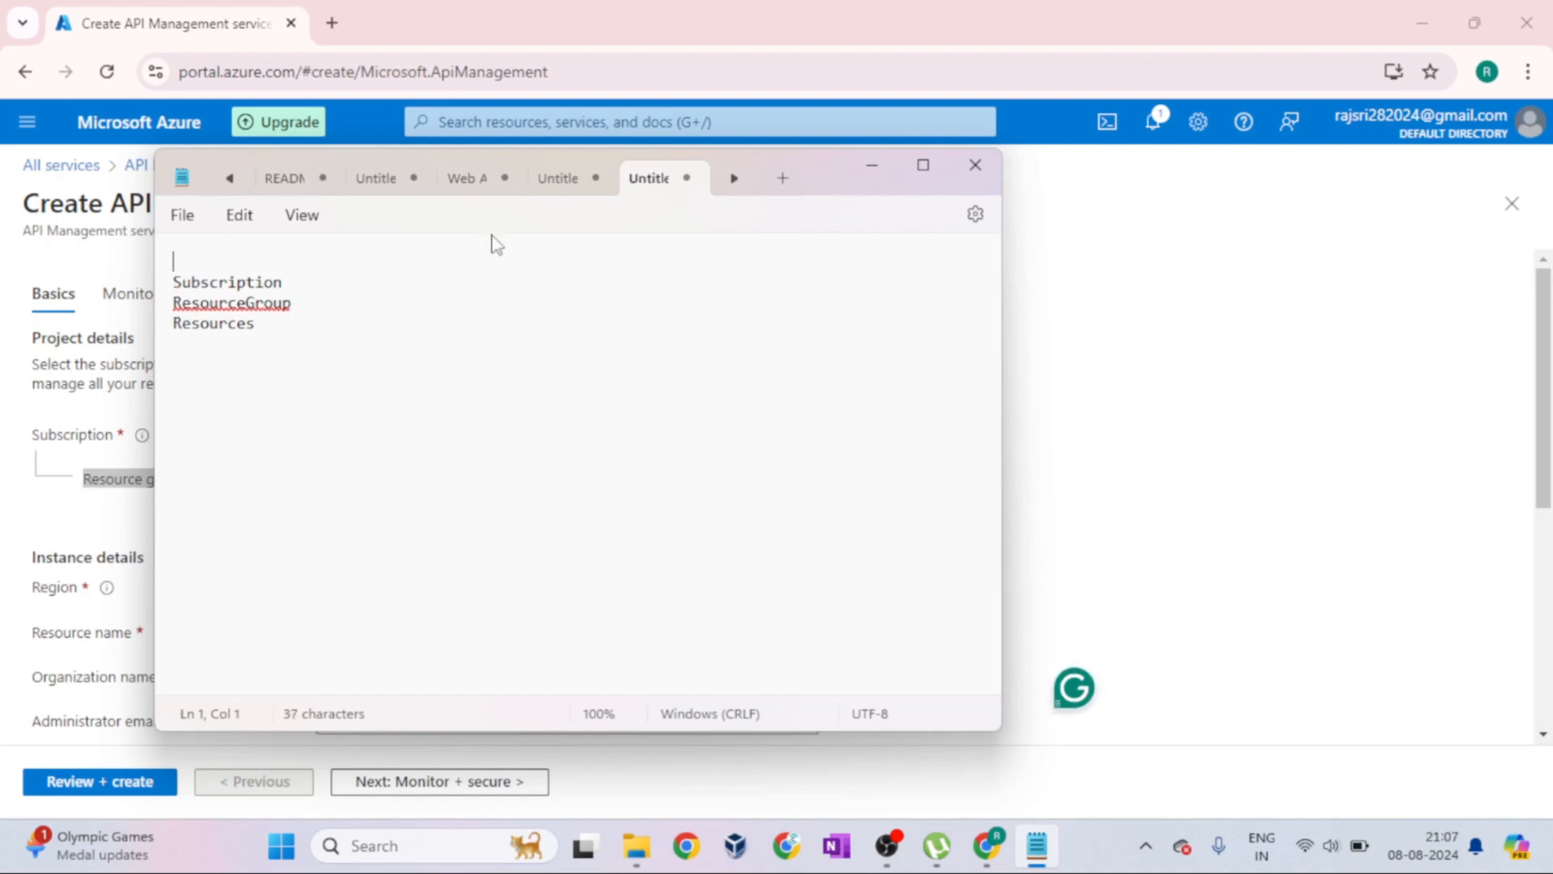
type("Tenant")
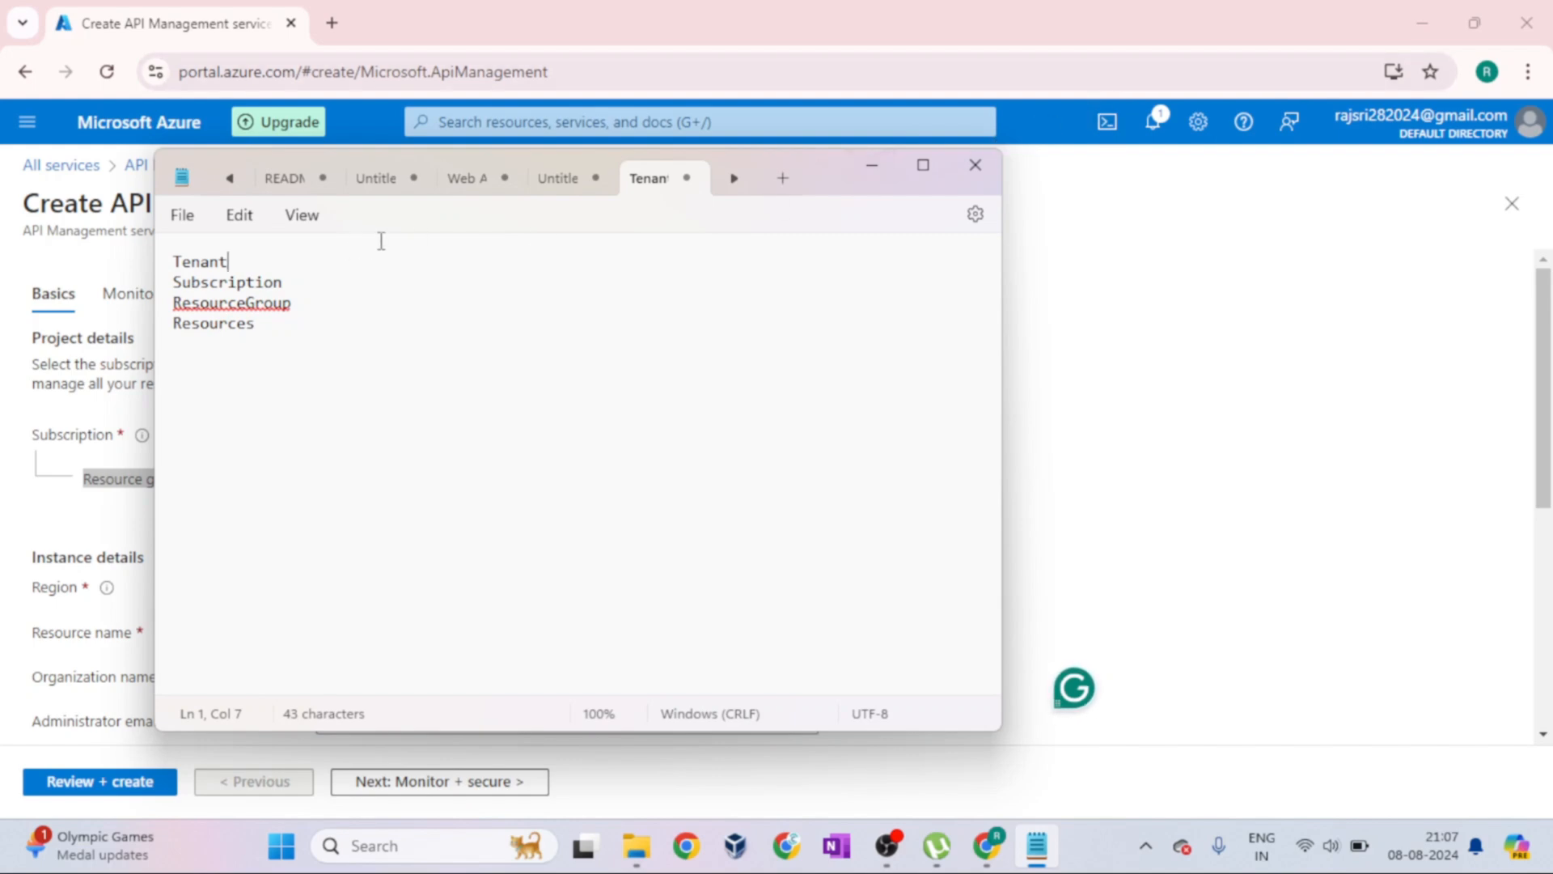
type("/Directory")
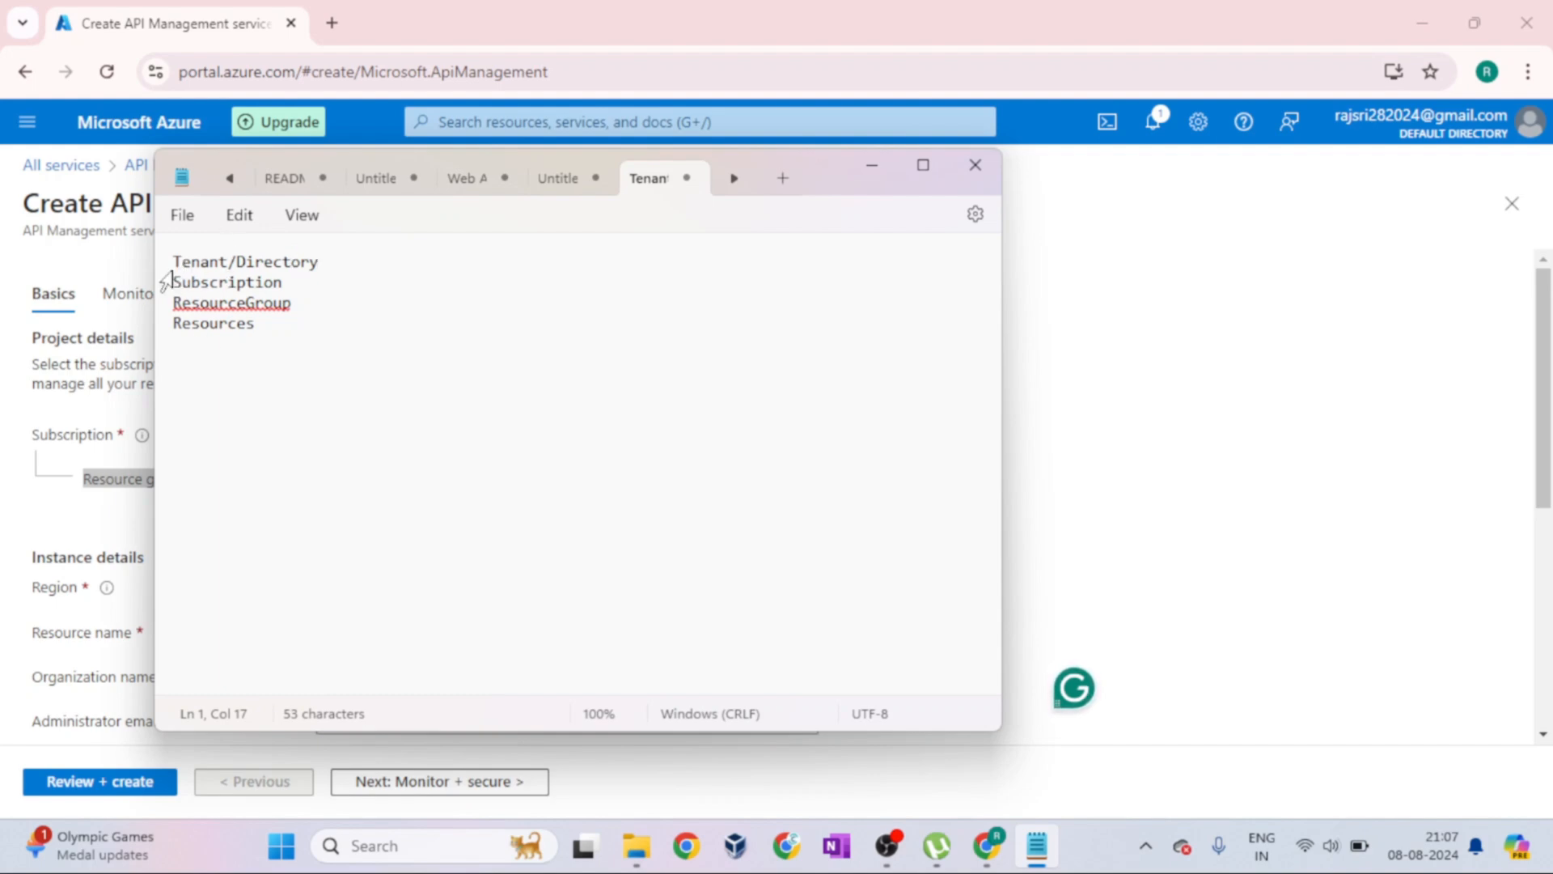
Go through the hierarchy in the note from Tenant/Directory to Resources, highlighting the lines in turn
left_click_drag(321, 260, 170, 267)
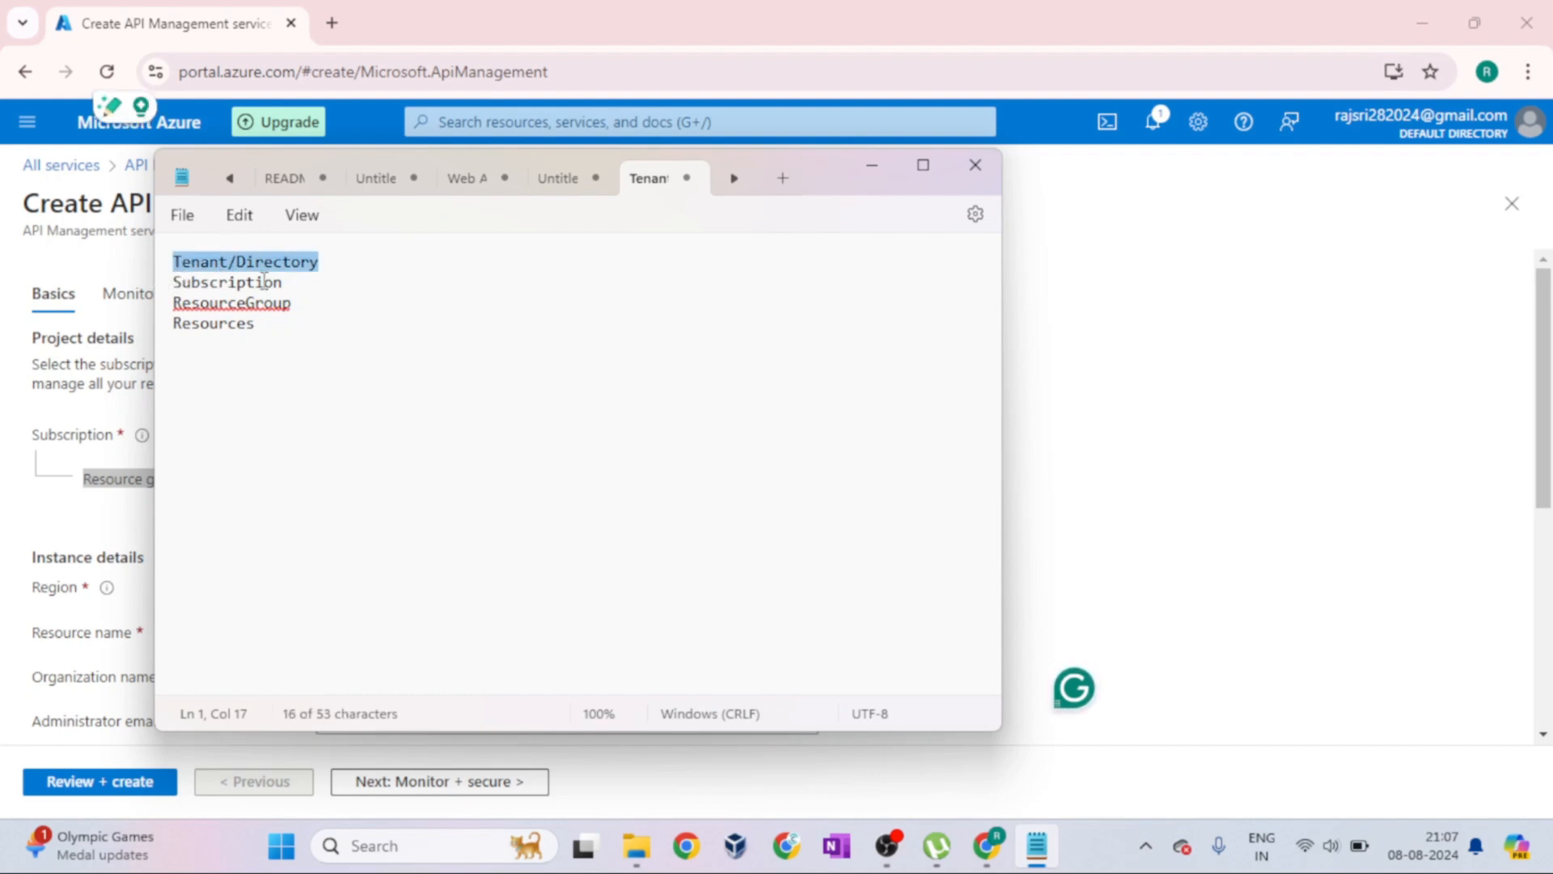
left_click(301, 285)
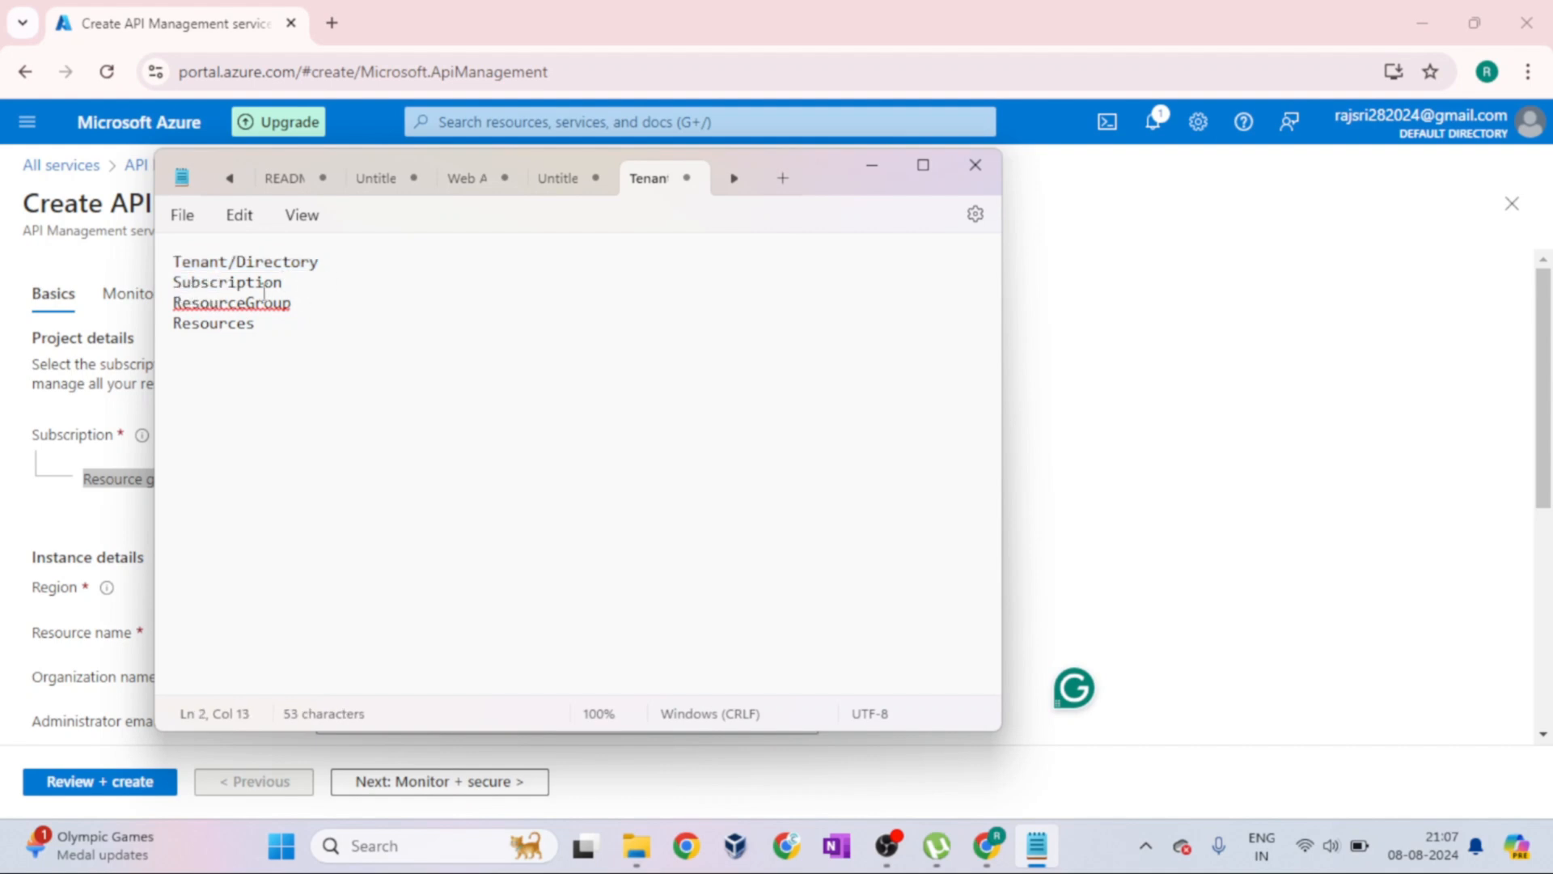
left_click_drag(305, 310, 170, 306)
left_click_drag(271, 324, 180, 327)
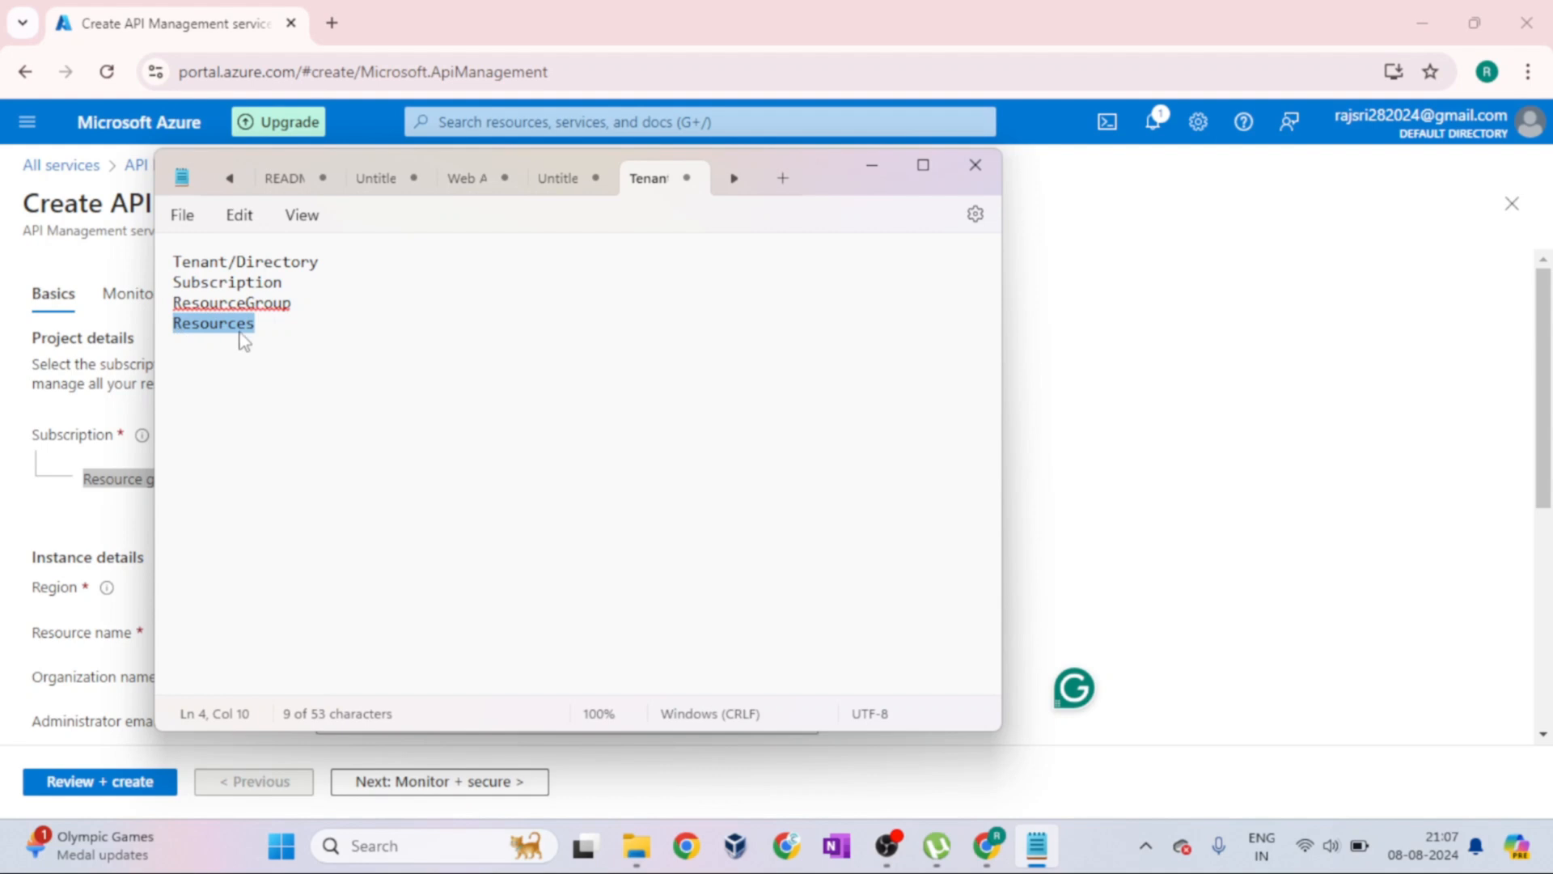
left_click(304, 332)
Switch back to the Azure portal form and create a new resource group named POC for the API Management service
left_click(880, 176)
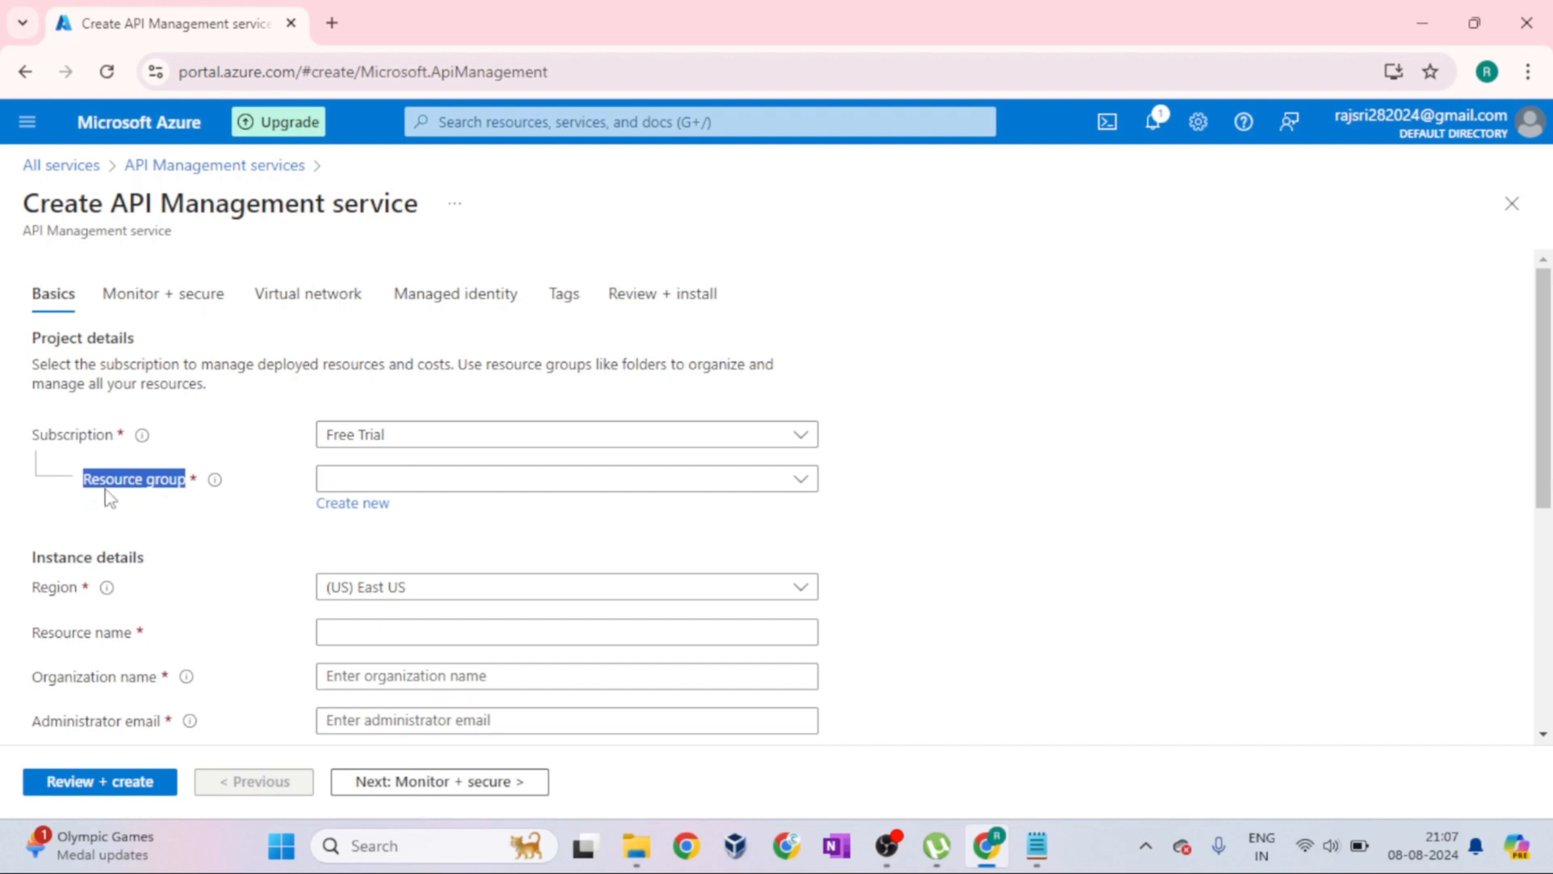
left_click(214, 481)
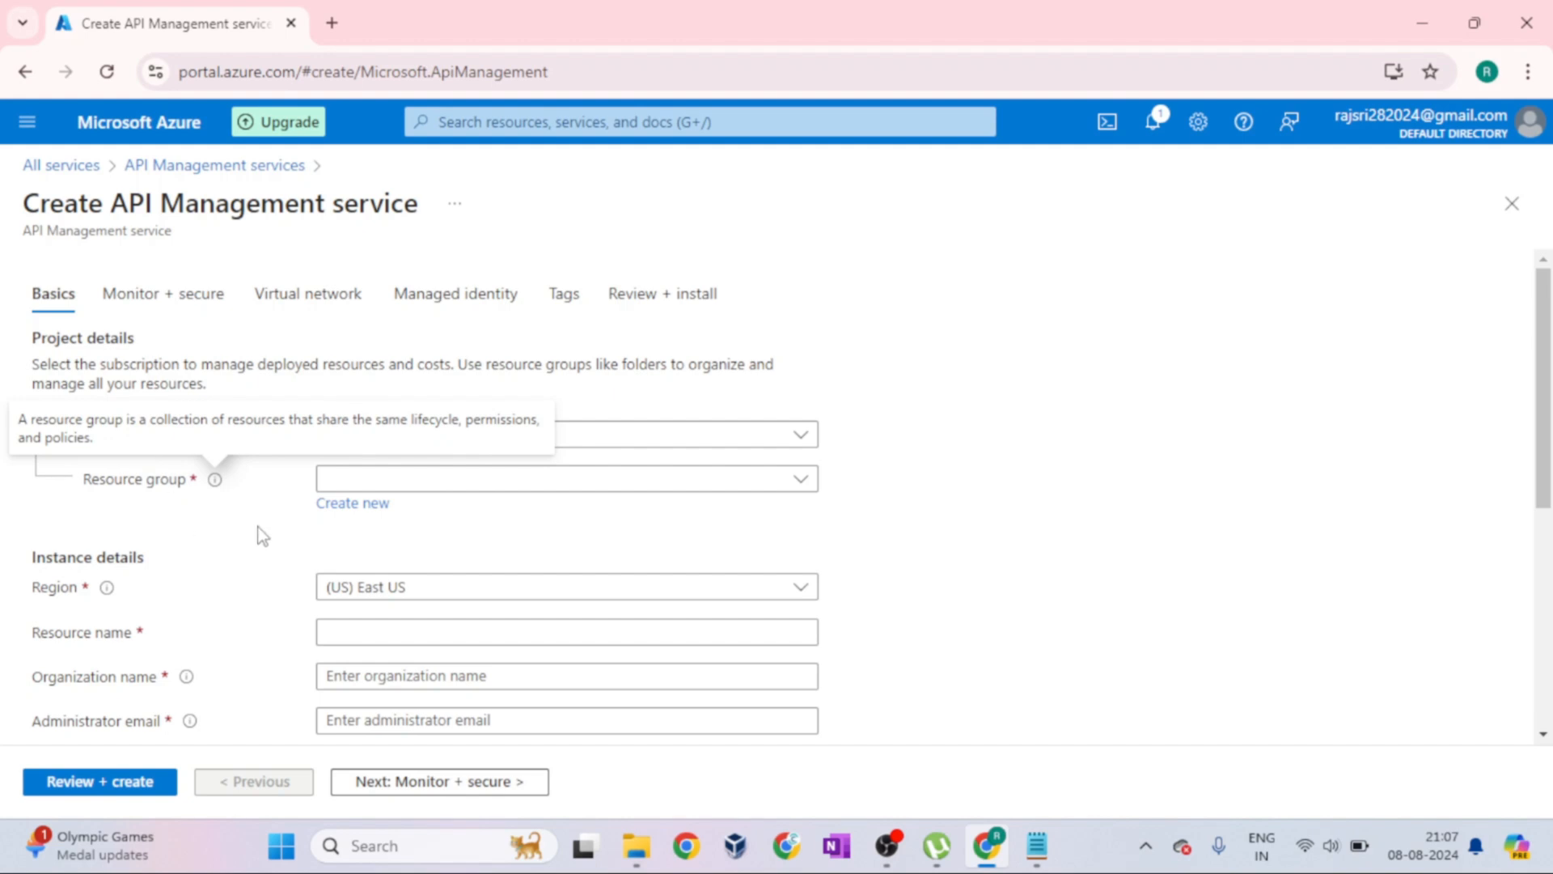
left_click(366, 504)
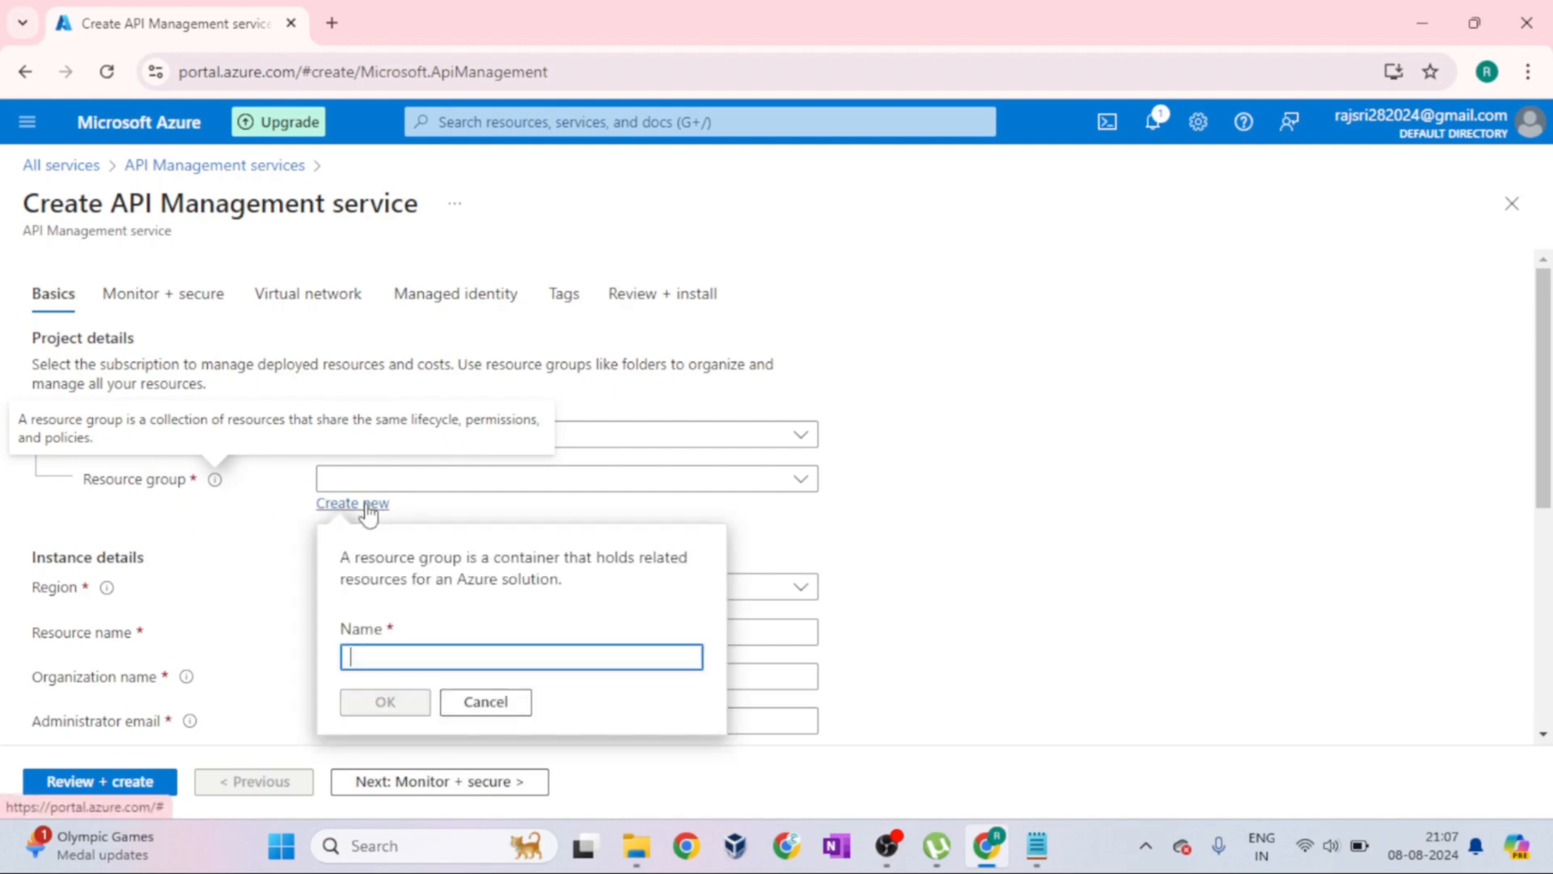
type("PO")
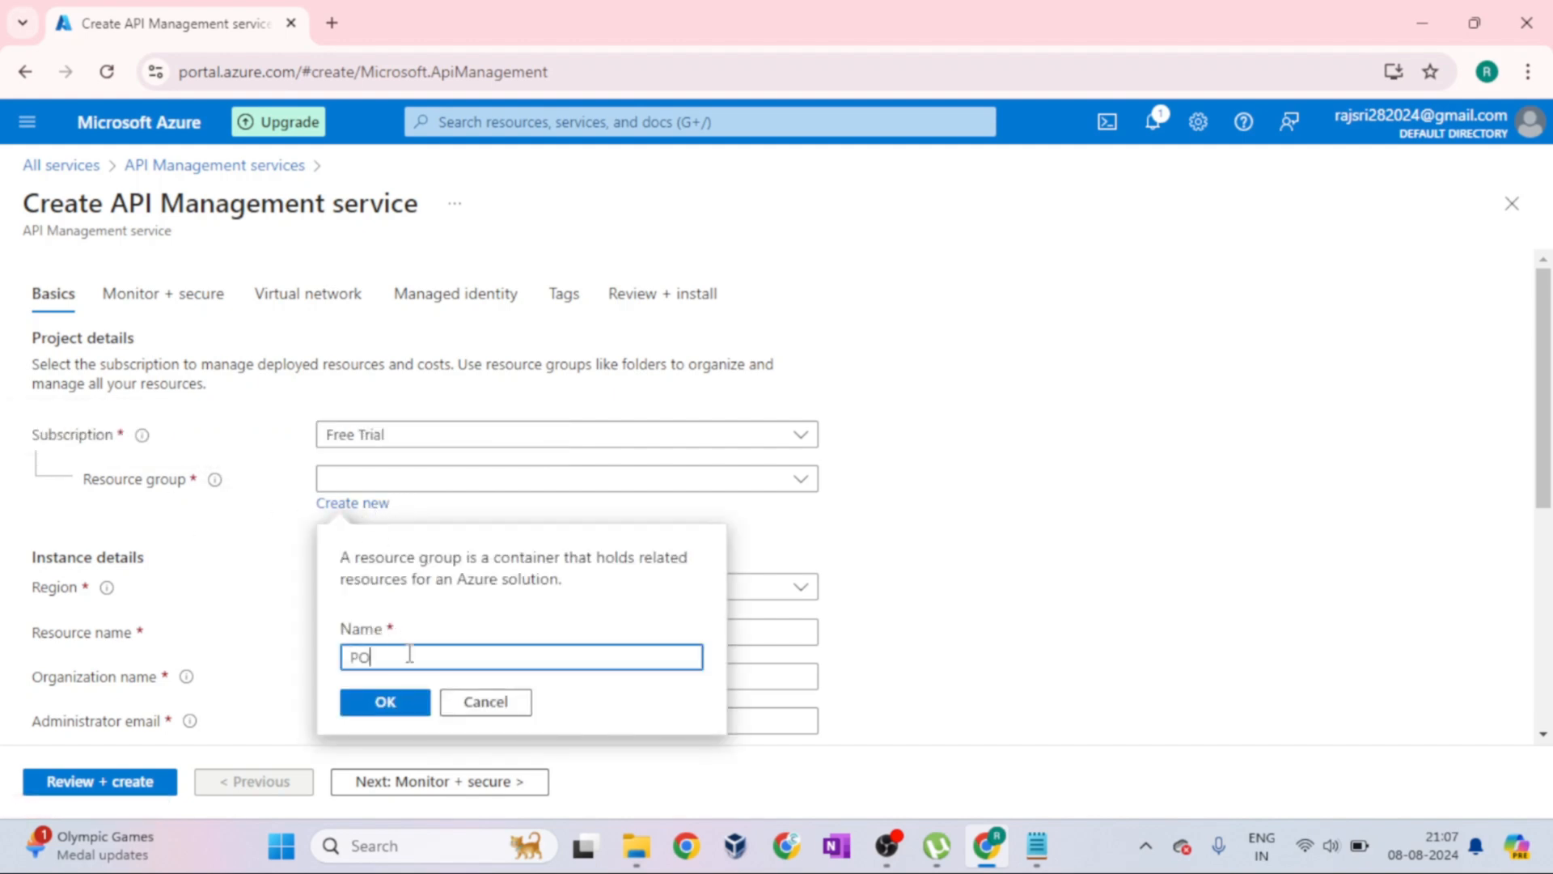
left_click(385, 701)
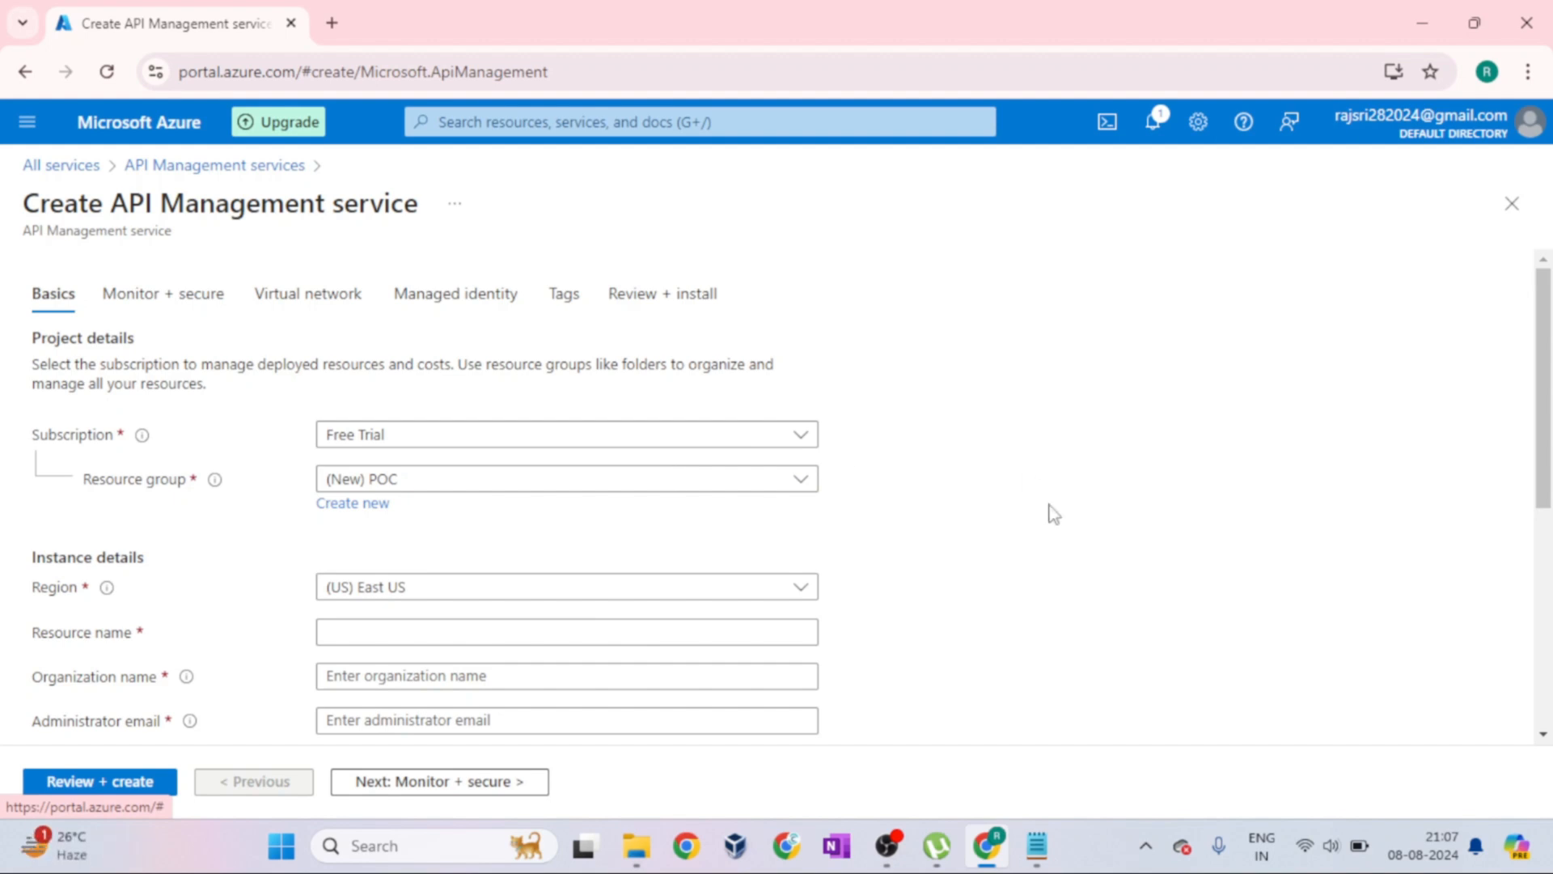
Review the Instance details section, highlighting its heading, the Region label and the page title
scroll(1039, 516, "down", 2)
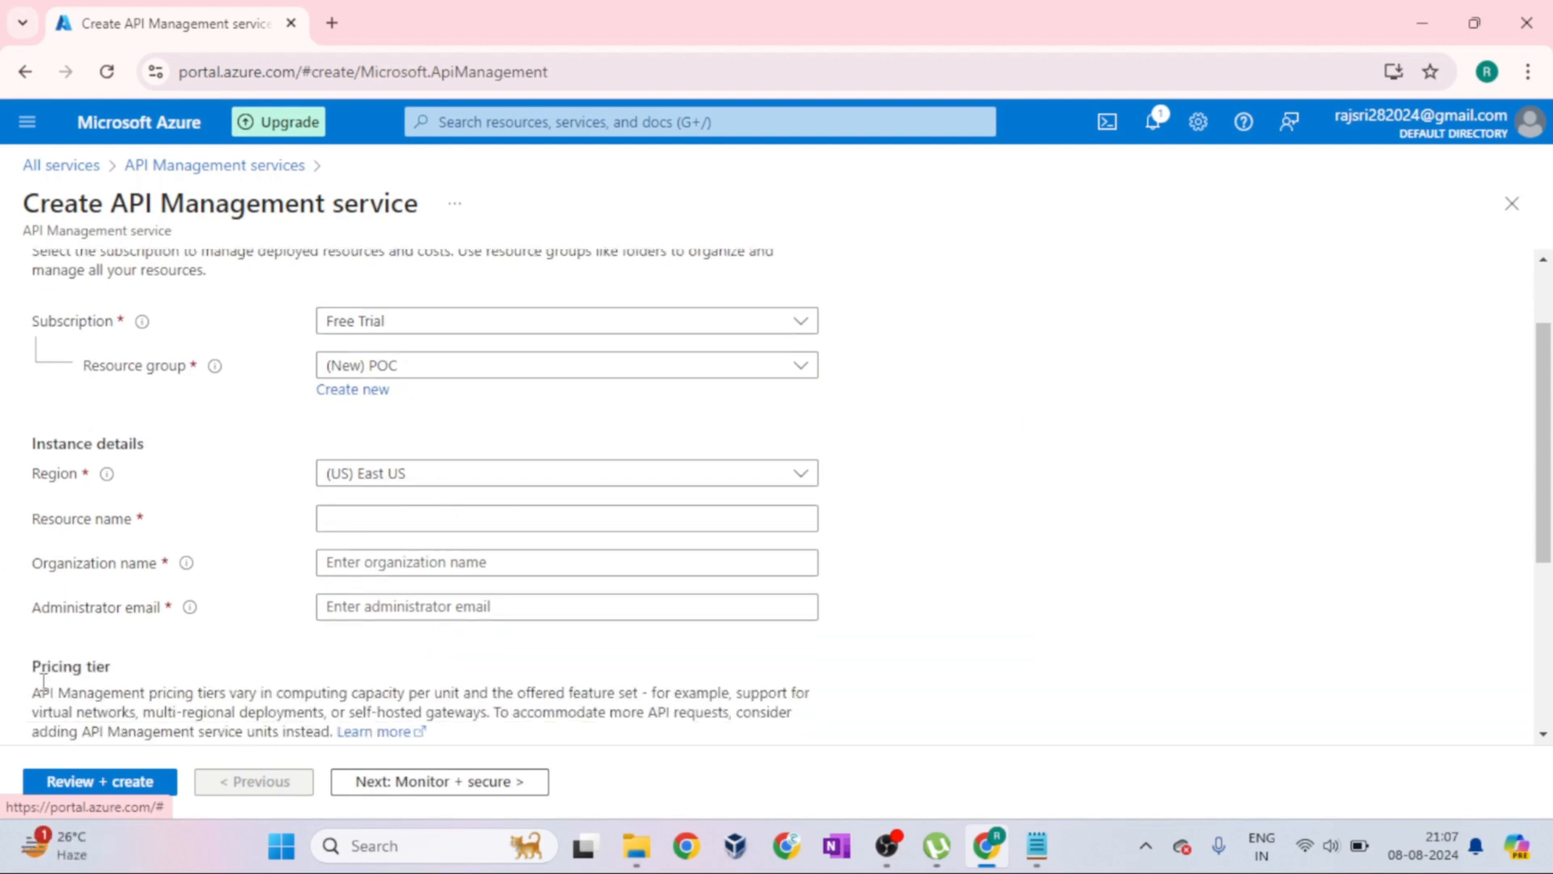
left_click_drag(35, 443, 141, 438)
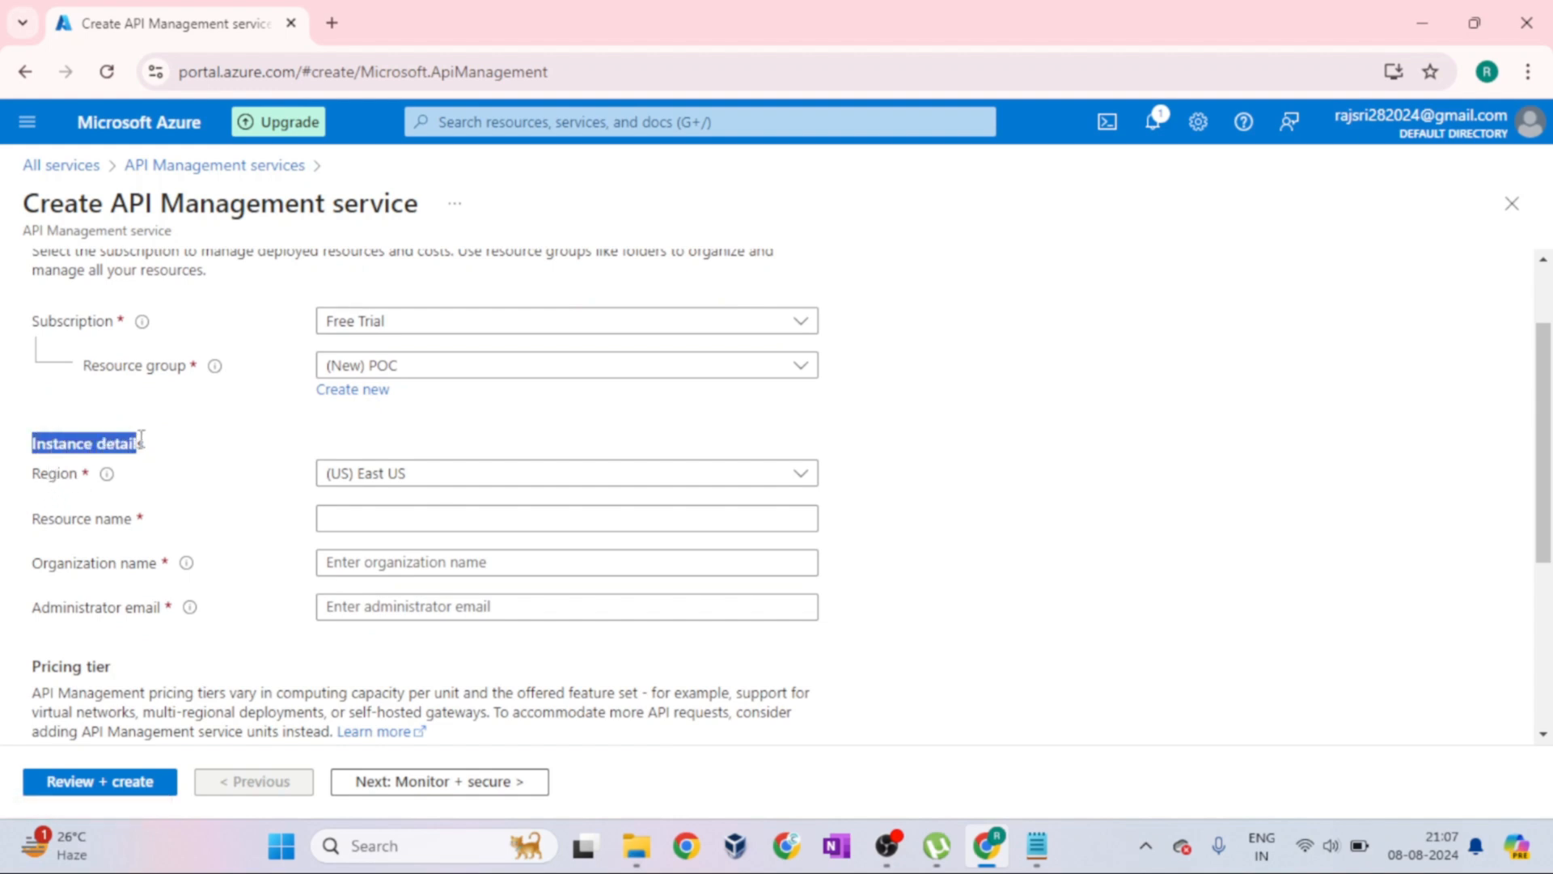
left_click_drag(25, 477, 81, 478)
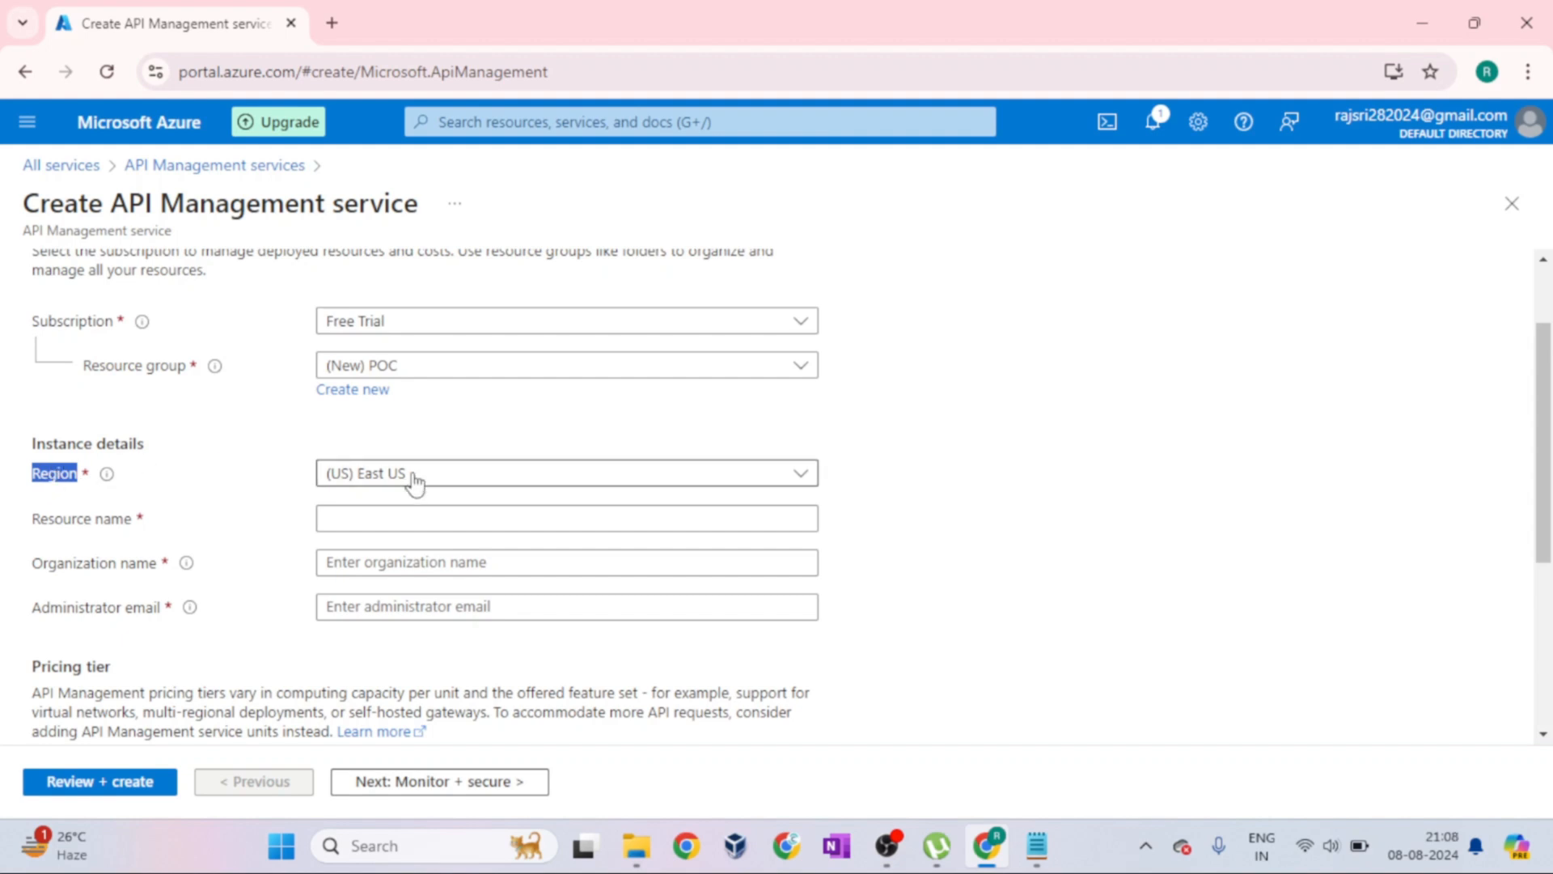
left_click_drag(23, 202, 418, 203)
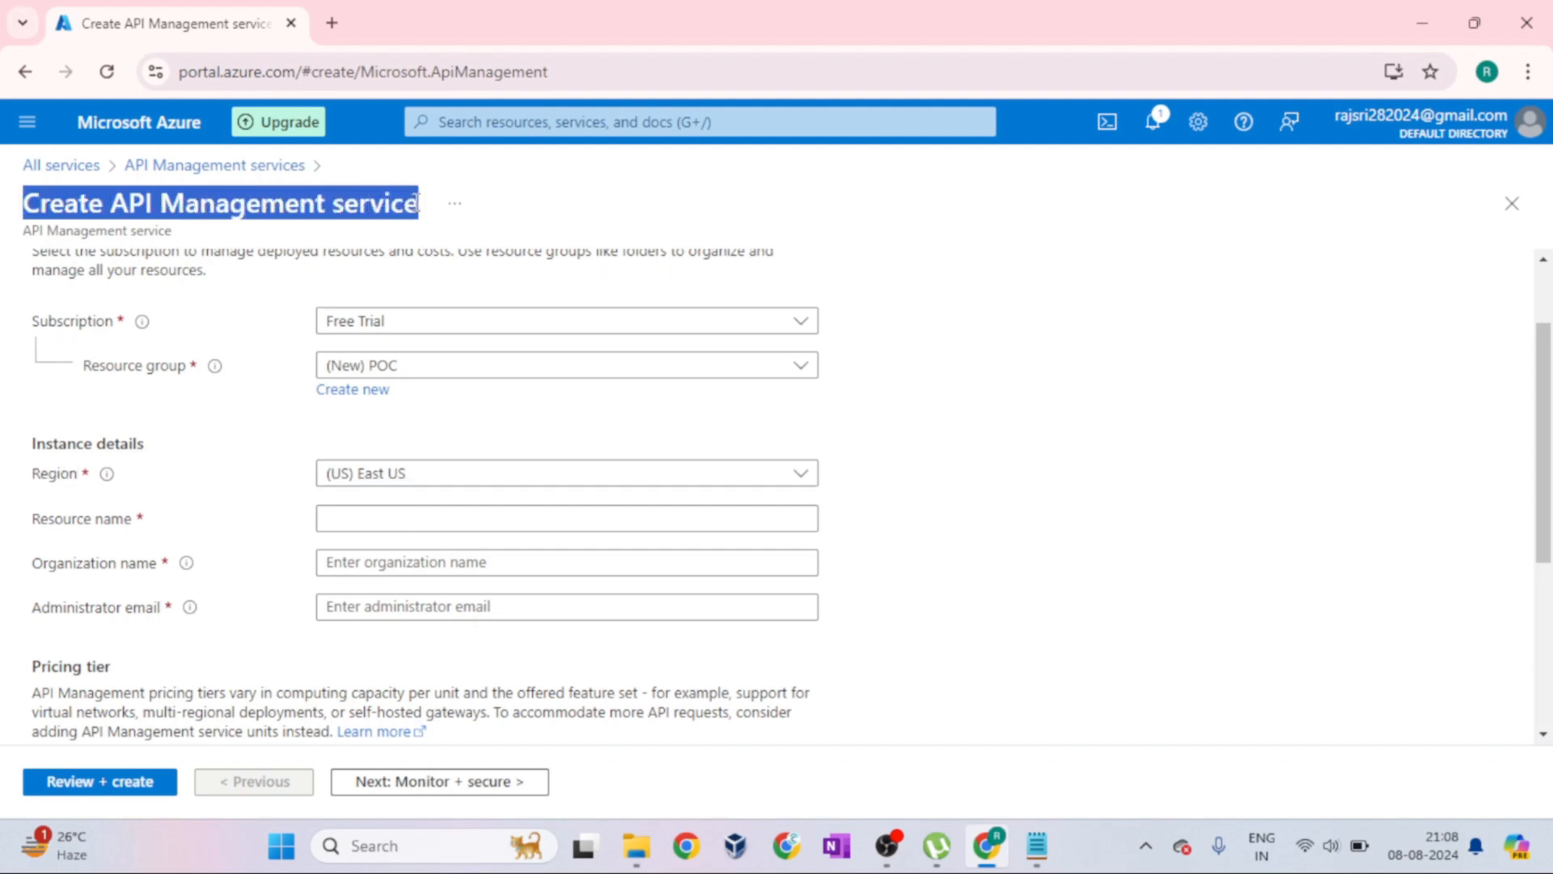
Look through the available regions for the API Management service and set the region to (US) East US 2
left_click(579, 481)
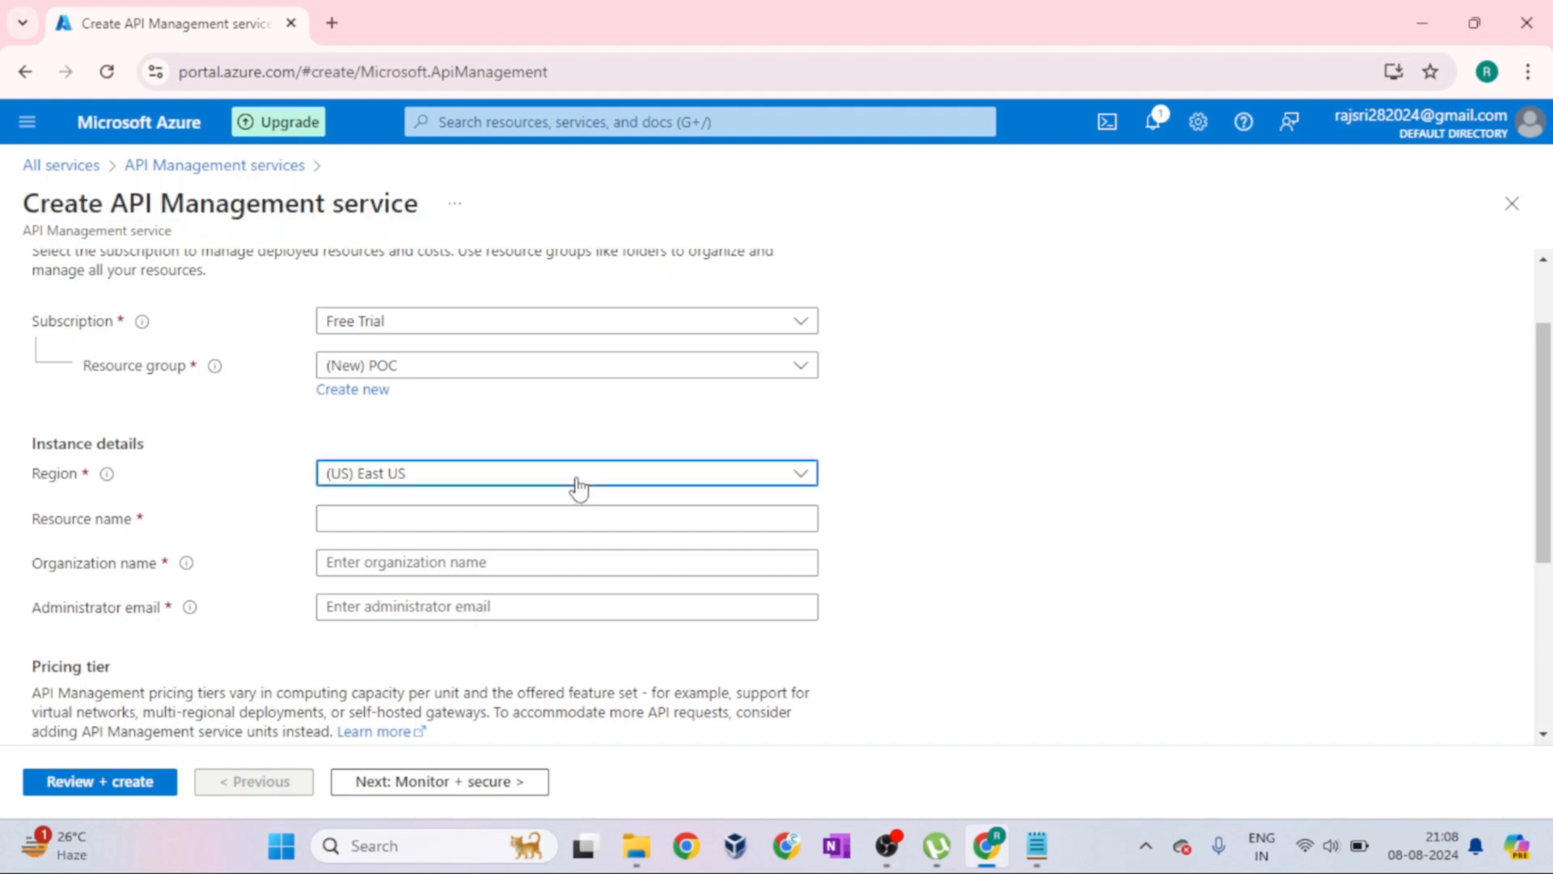
left_click(805, 477)
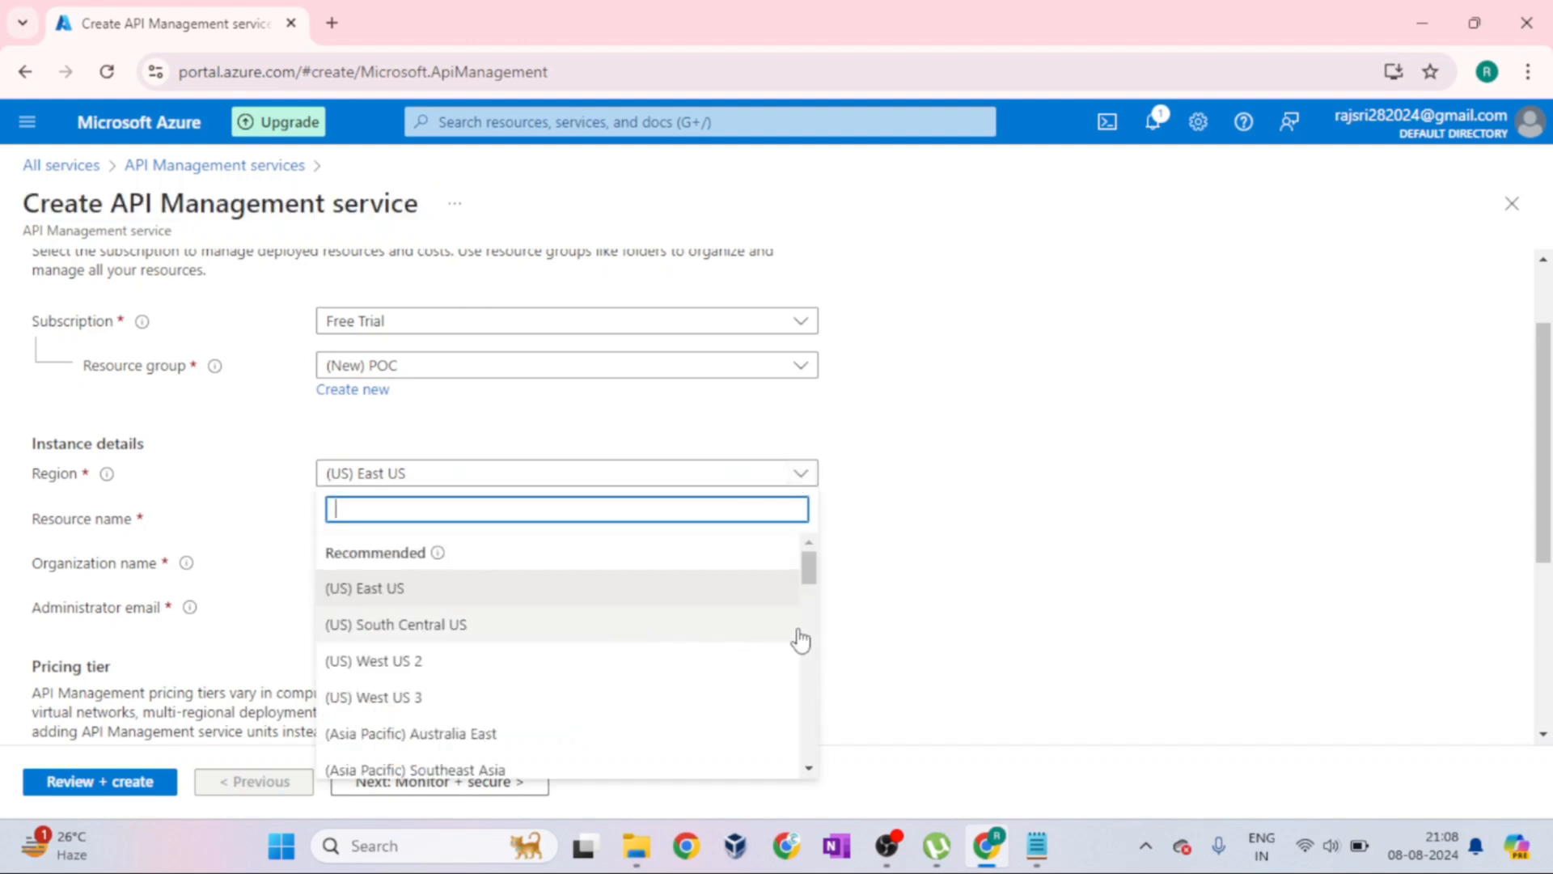
scroll(801, 637, "down", 7)
scroll(803, 629, "down", 7)
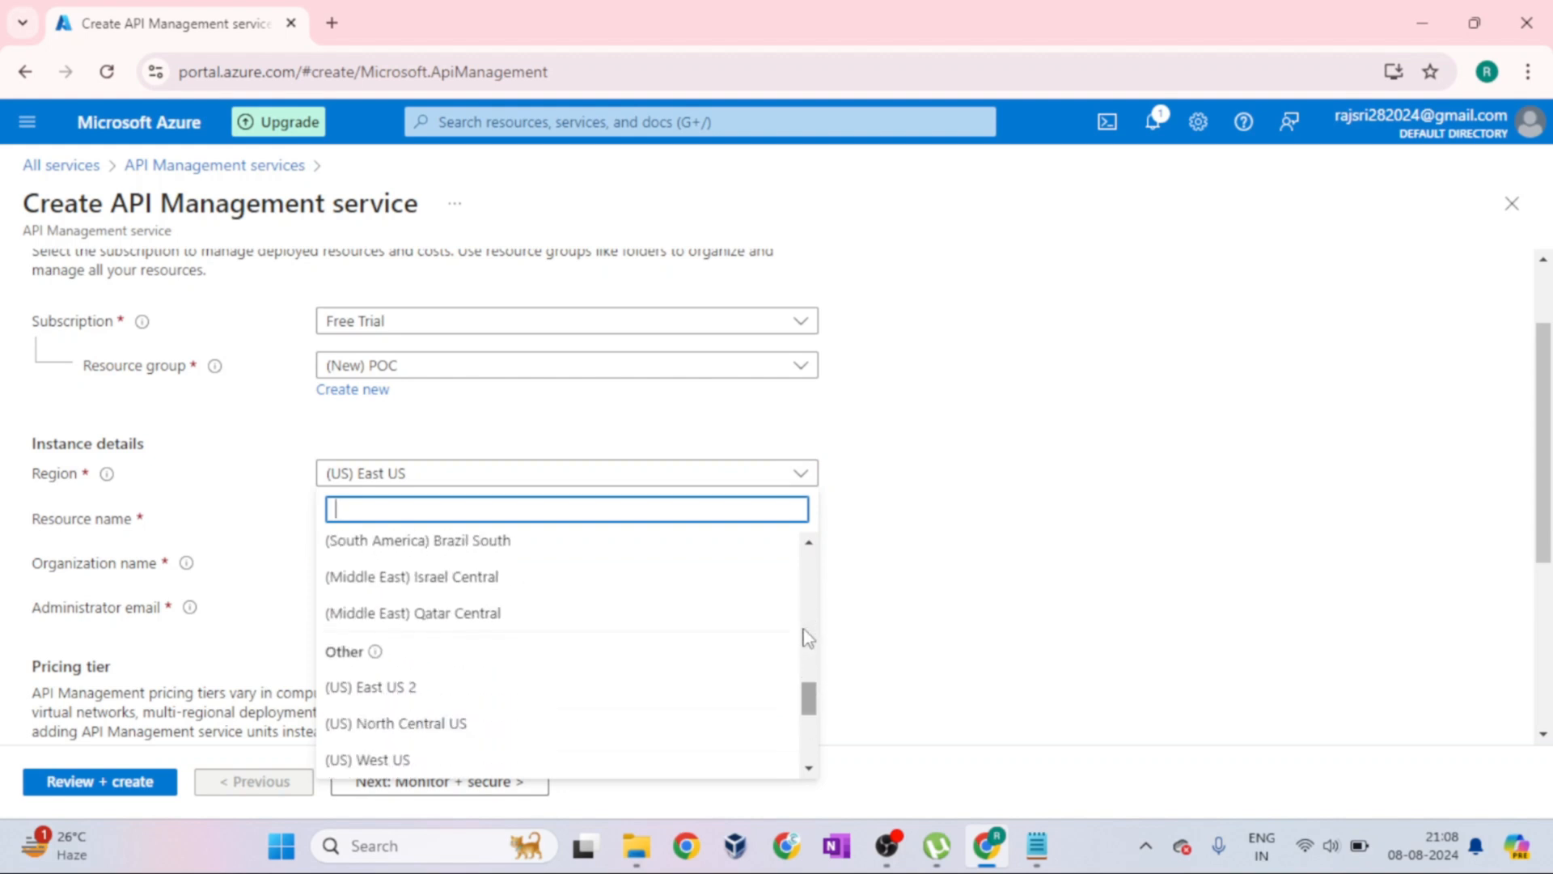
scroll(801, 626, "up", 7)
scroll(801, 631, "up", 5)
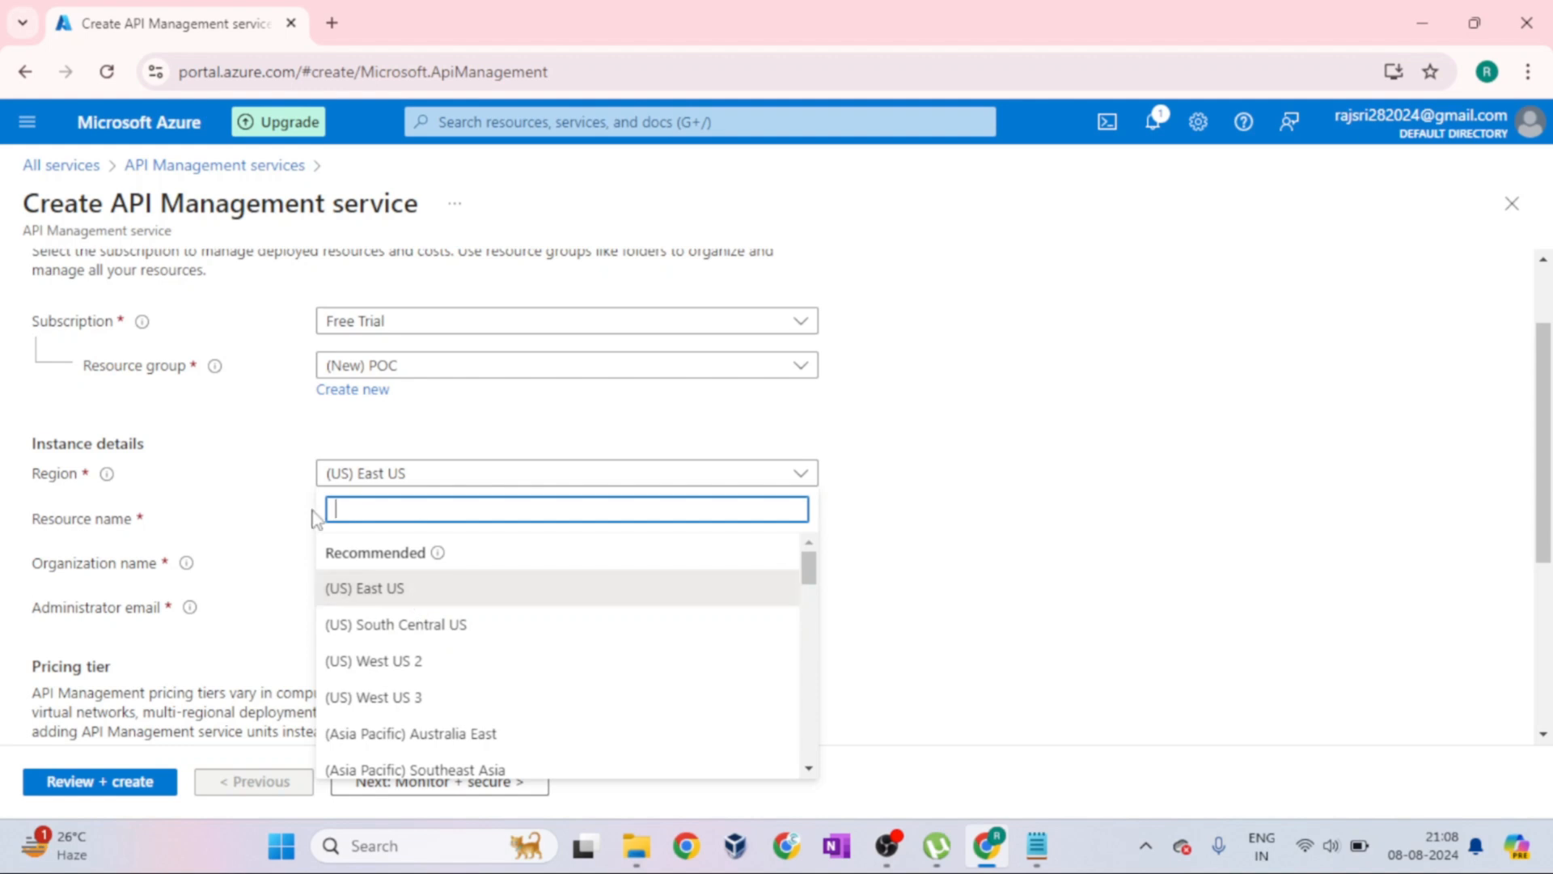
scroll(501, 627, "down", 2)
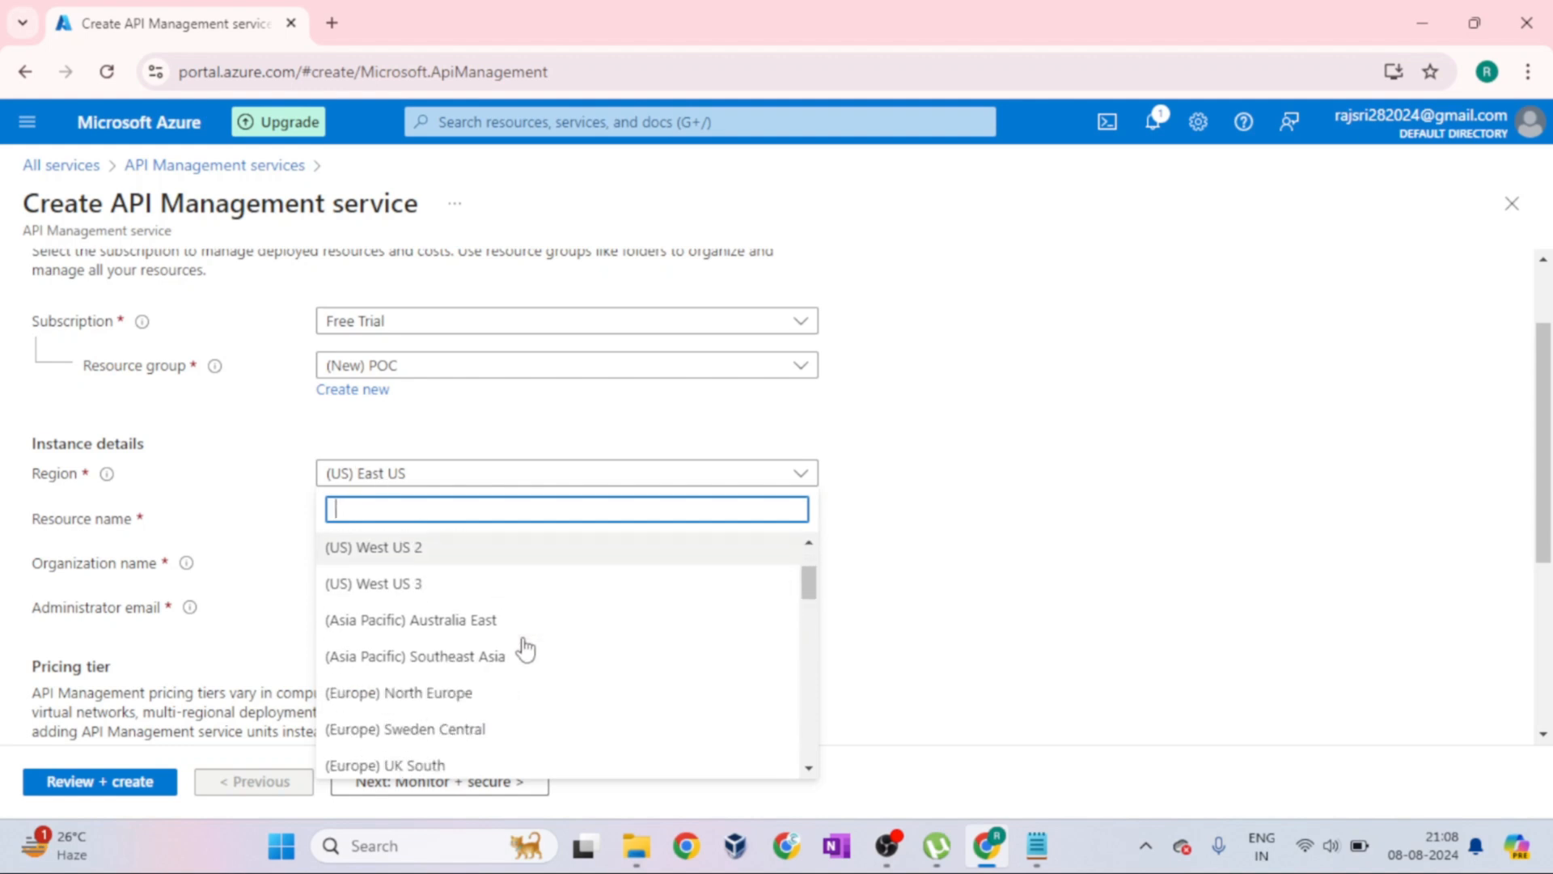
scroll(437, 639, "up", 2)
scroll(495, 645, "down", 8)
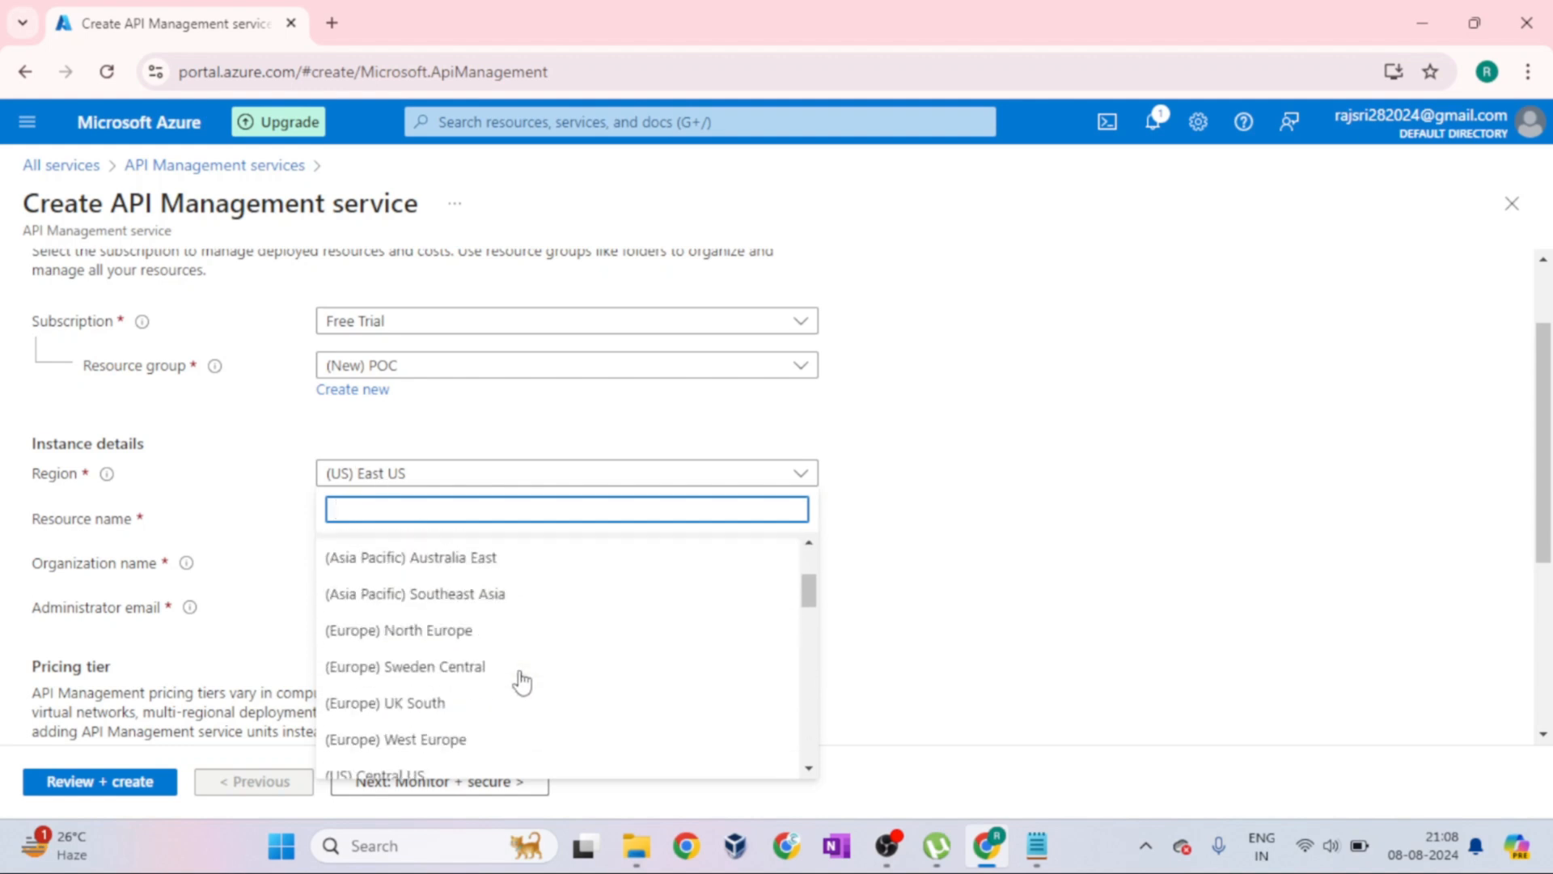
scroll(472, 694, "down", 5)
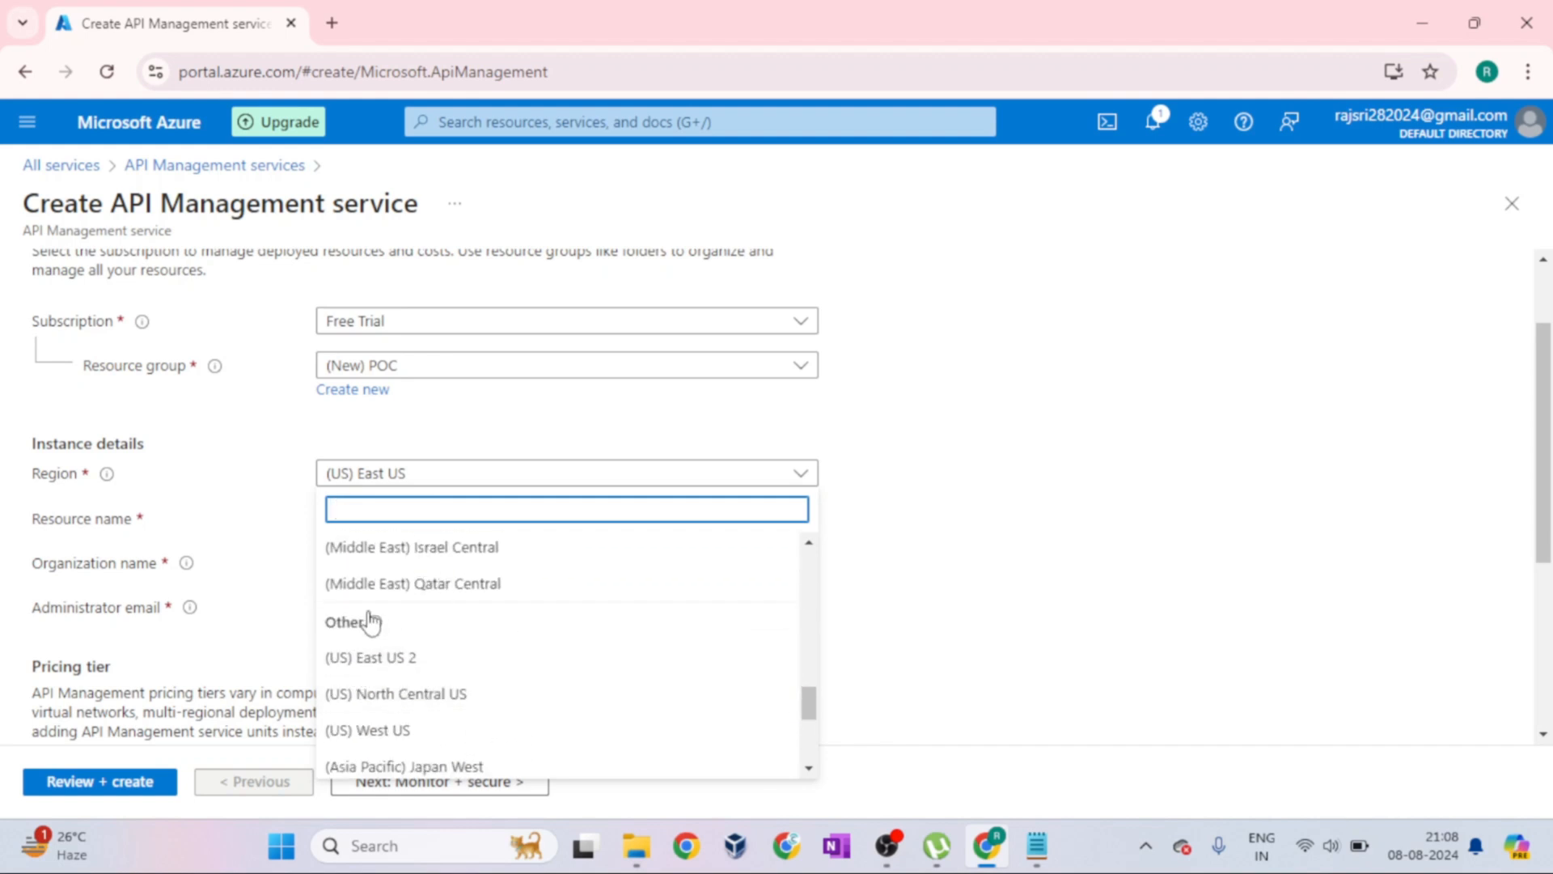
mouse_move(374, 623)
left_click(403, 670)
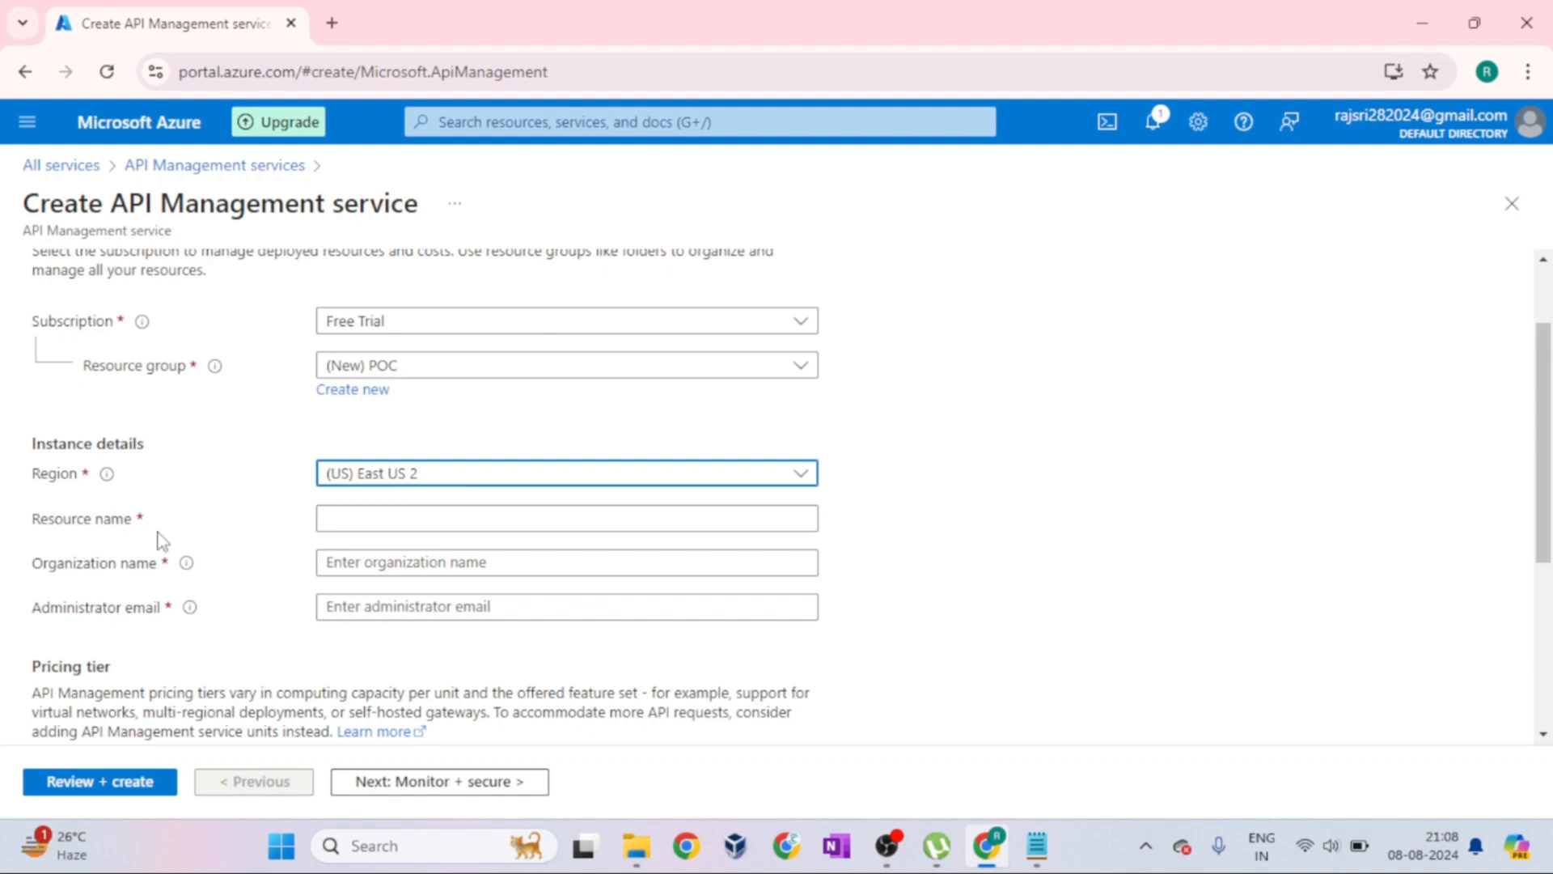
Enter "apimanagementservice" as the resource name and check the validation feedback for it
left_click(348, 521)
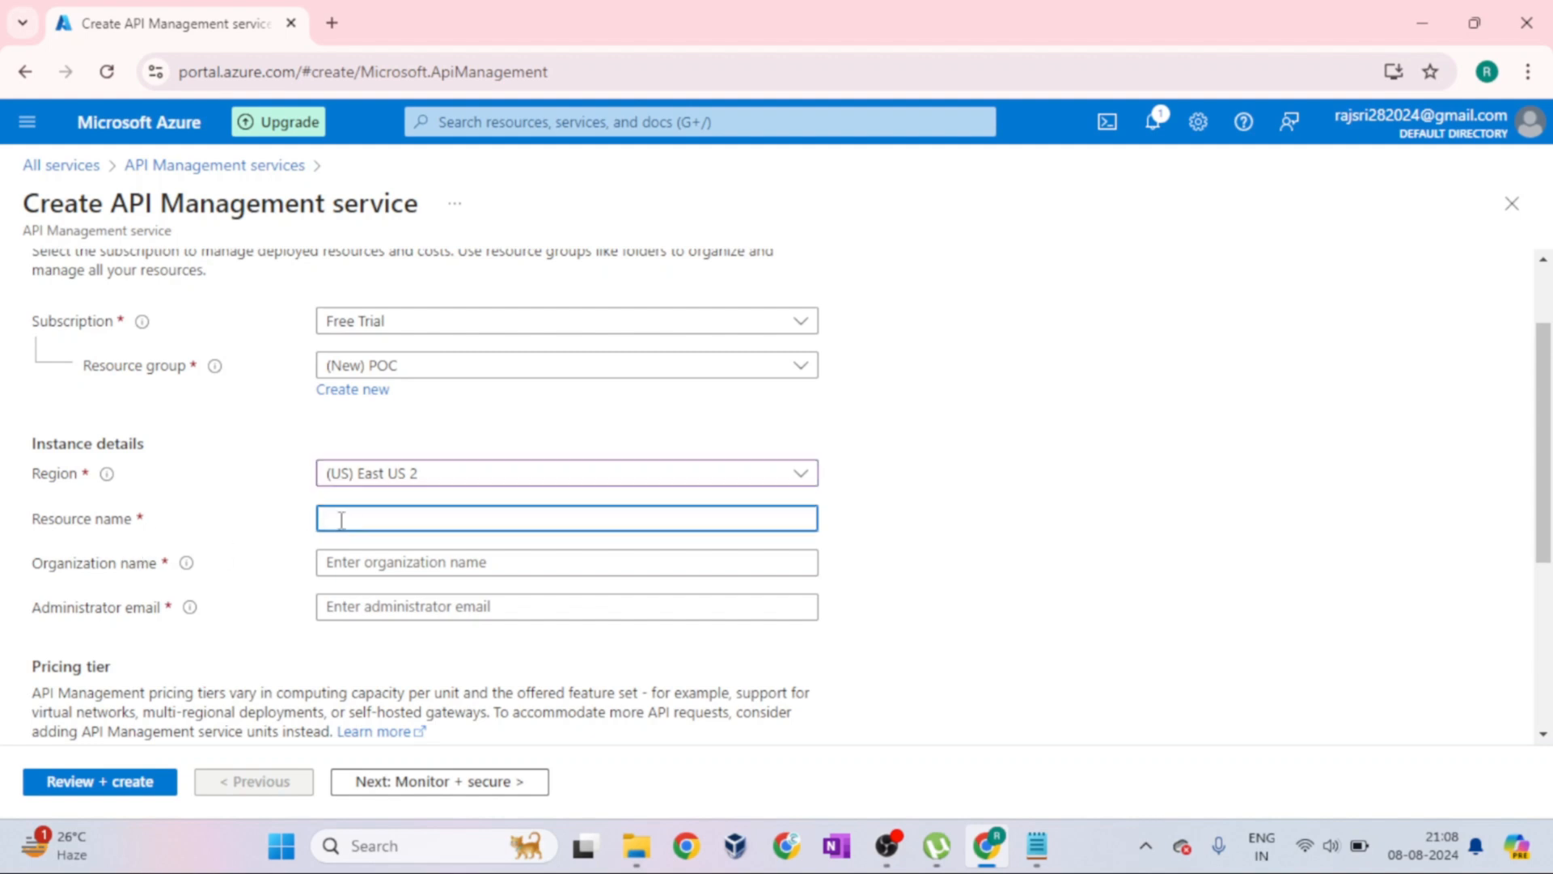
left_click_drag(113, 204, 429, 212)
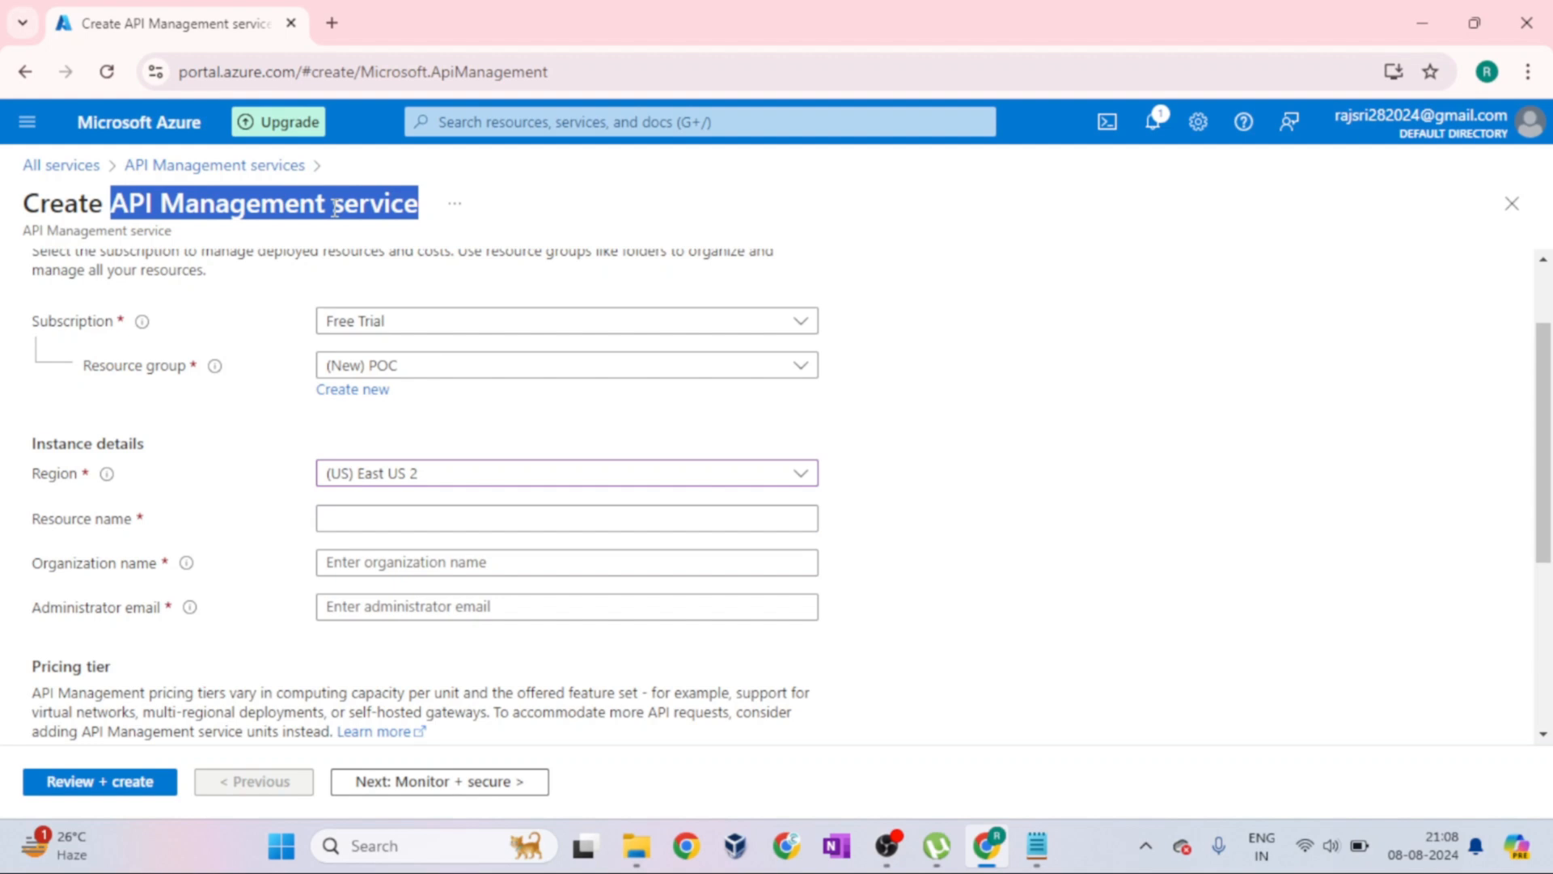
left_click(377, 515)
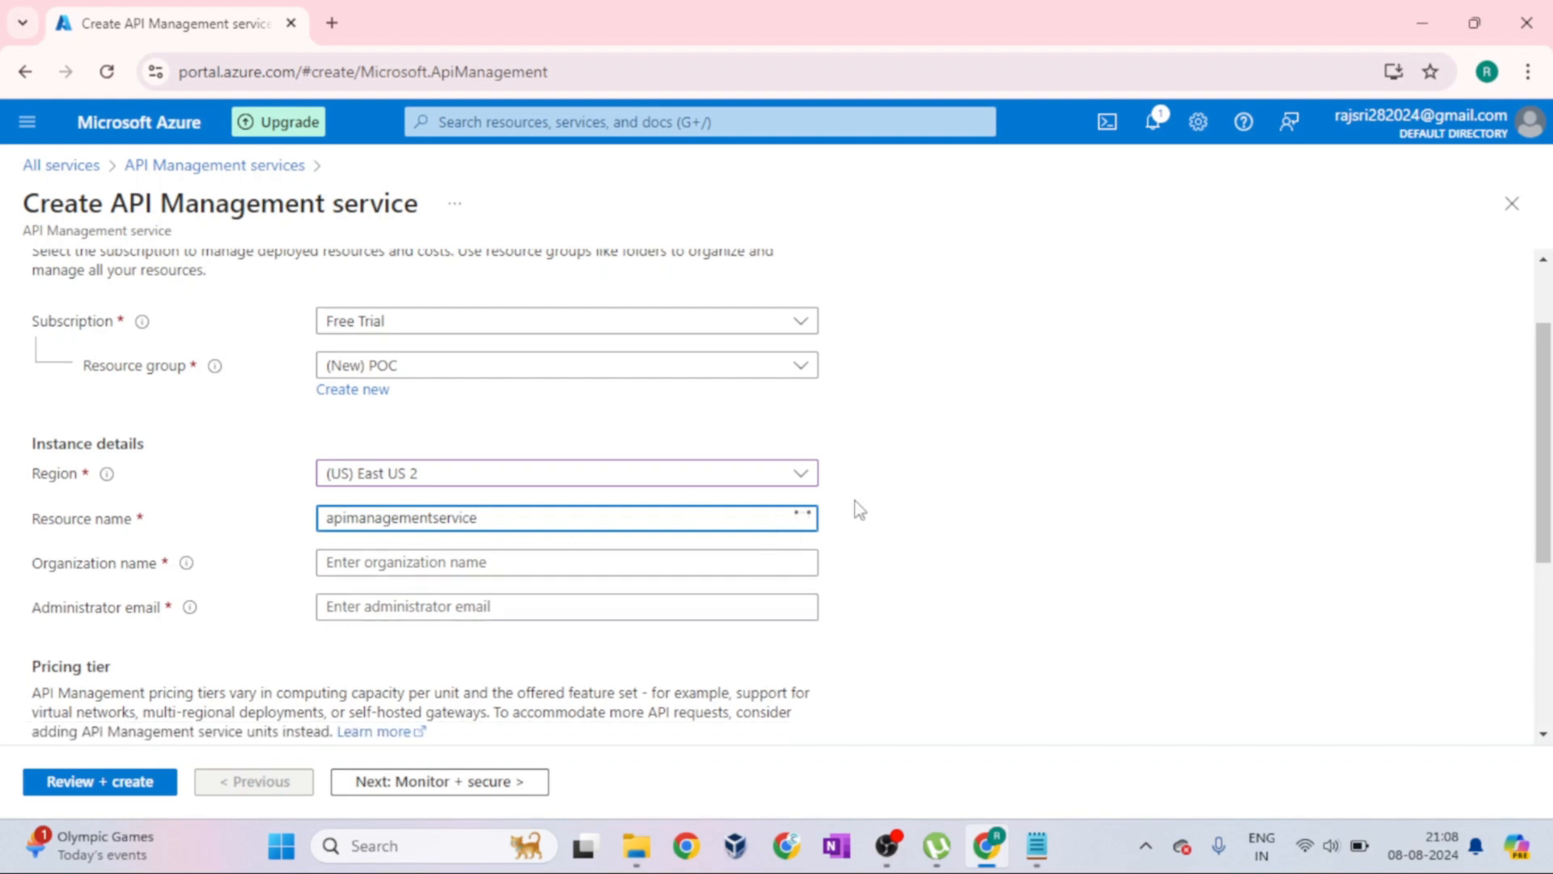
left_click(630, 545)
left_click_drag(341, 550, 606, 550)
left_click(329, 518)
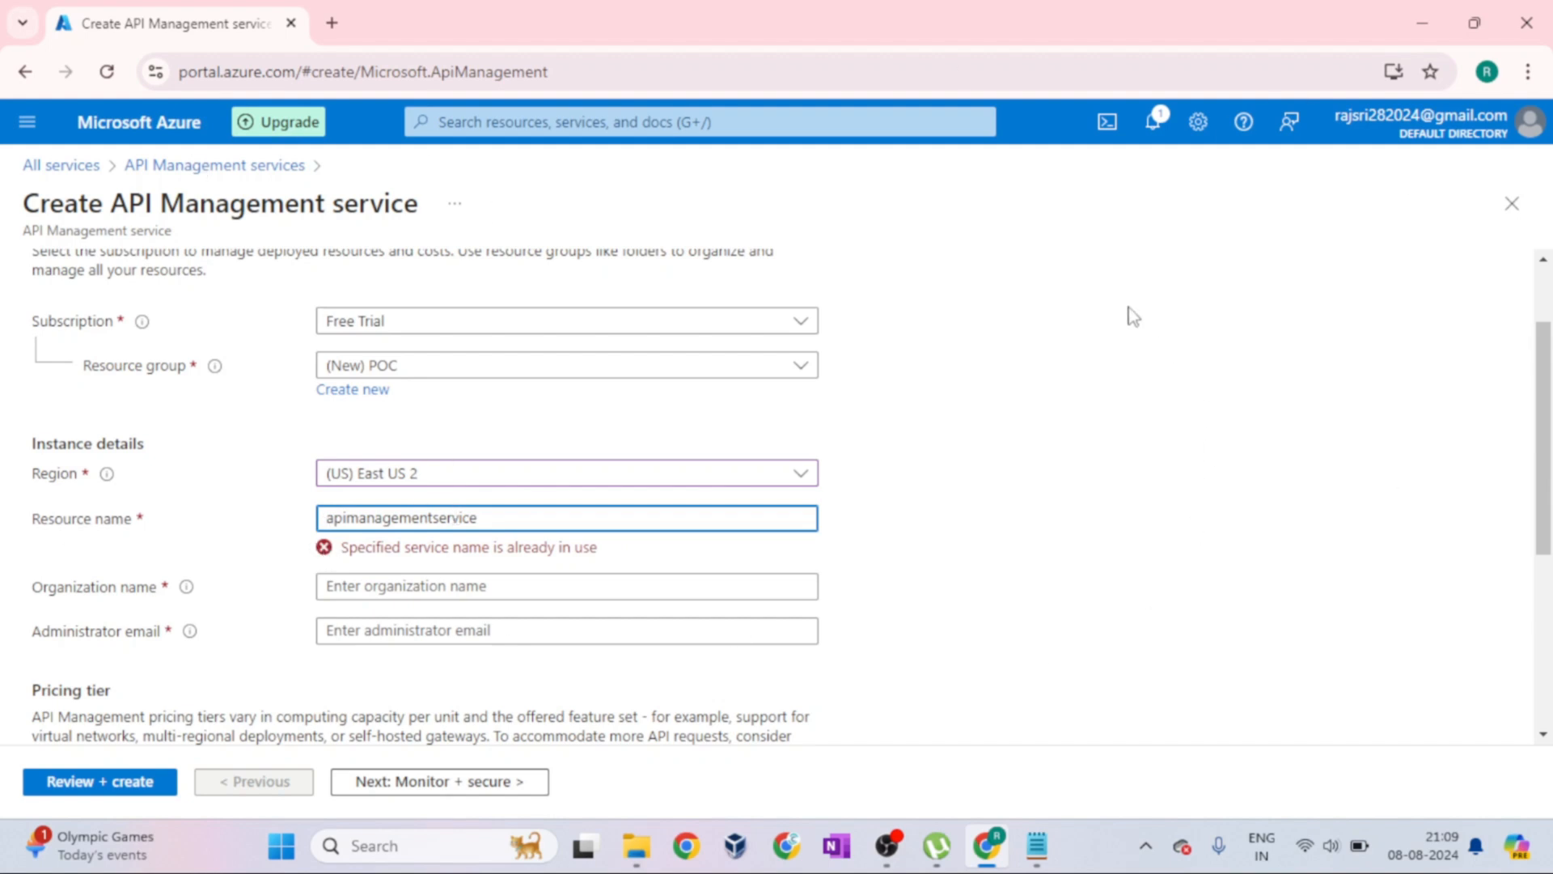
double_click(34, 522)
left_click(227, 543)
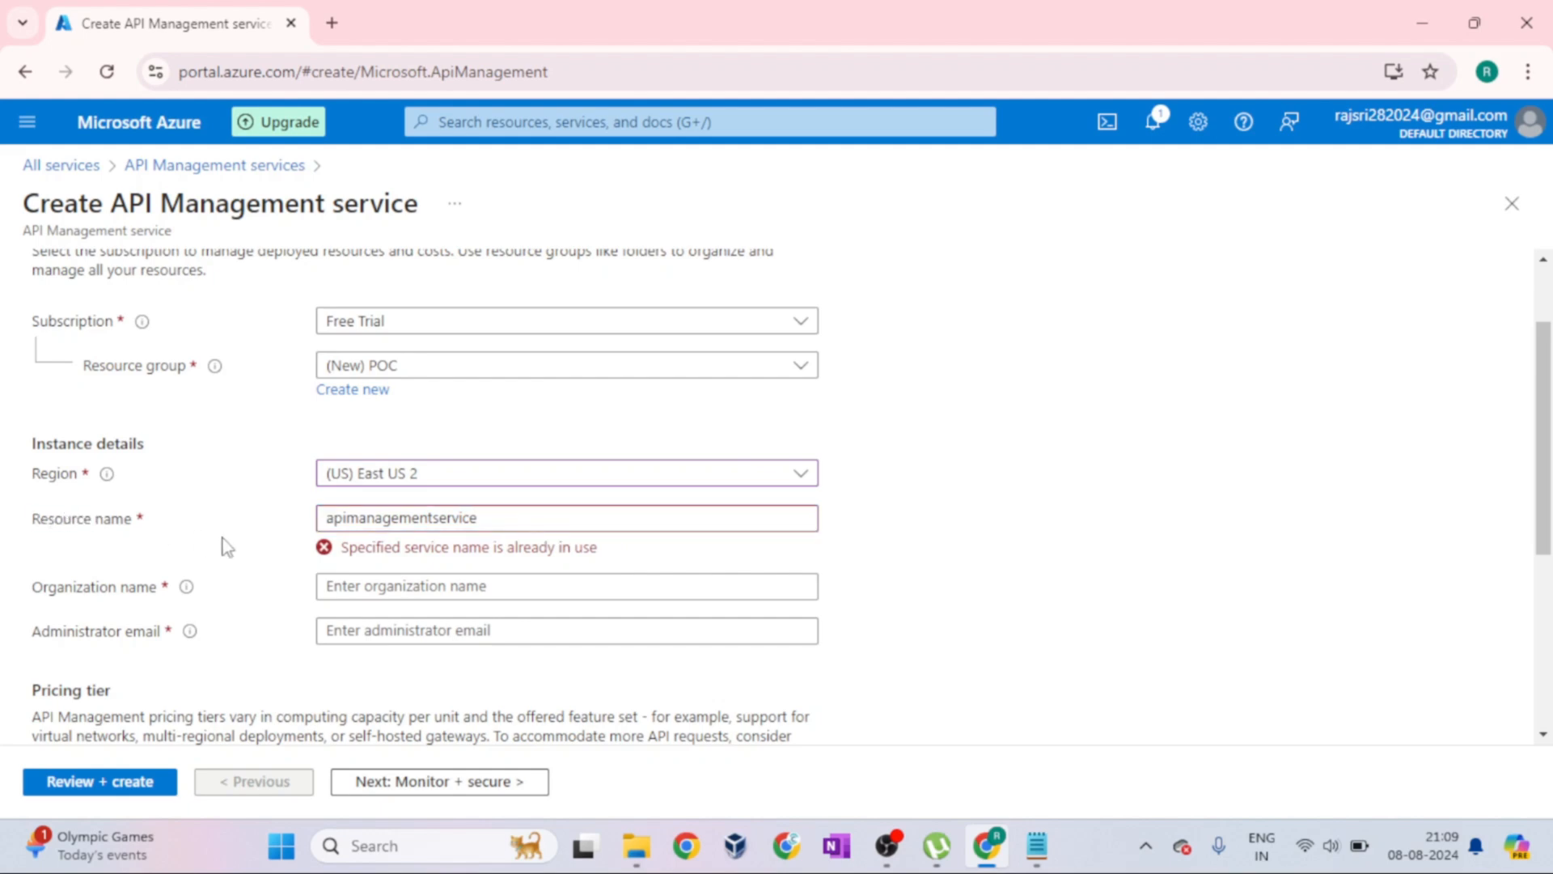
Prefix the resource name so that it reads "POCTest-apimanagementservice"
left_click_drag(496, 519, 322, 519)
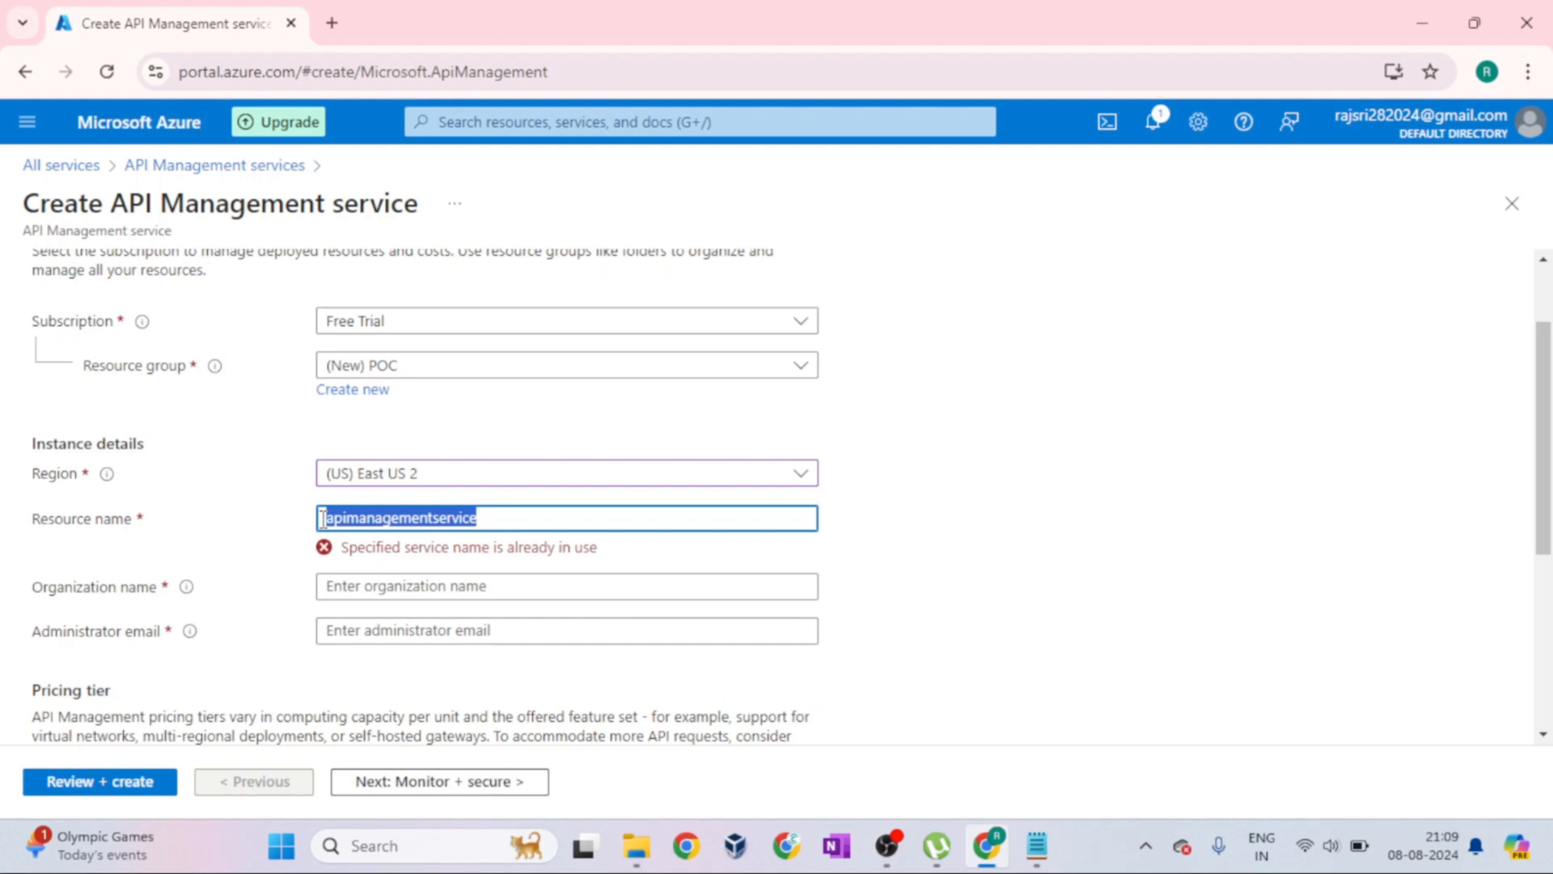
left_click(508, 516)
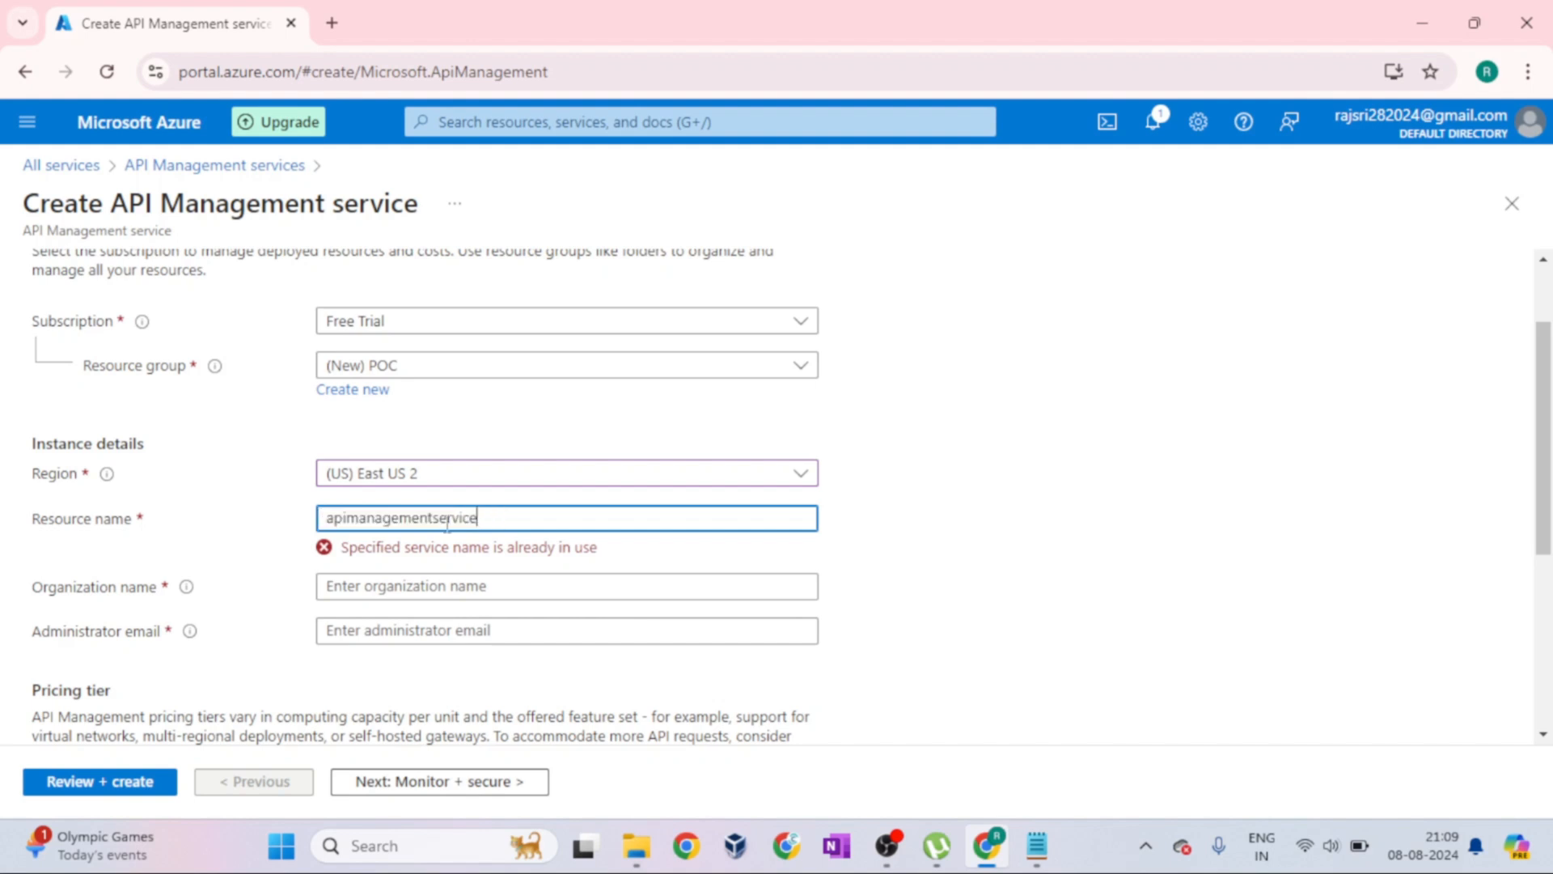
key("Home")
type("POC-")
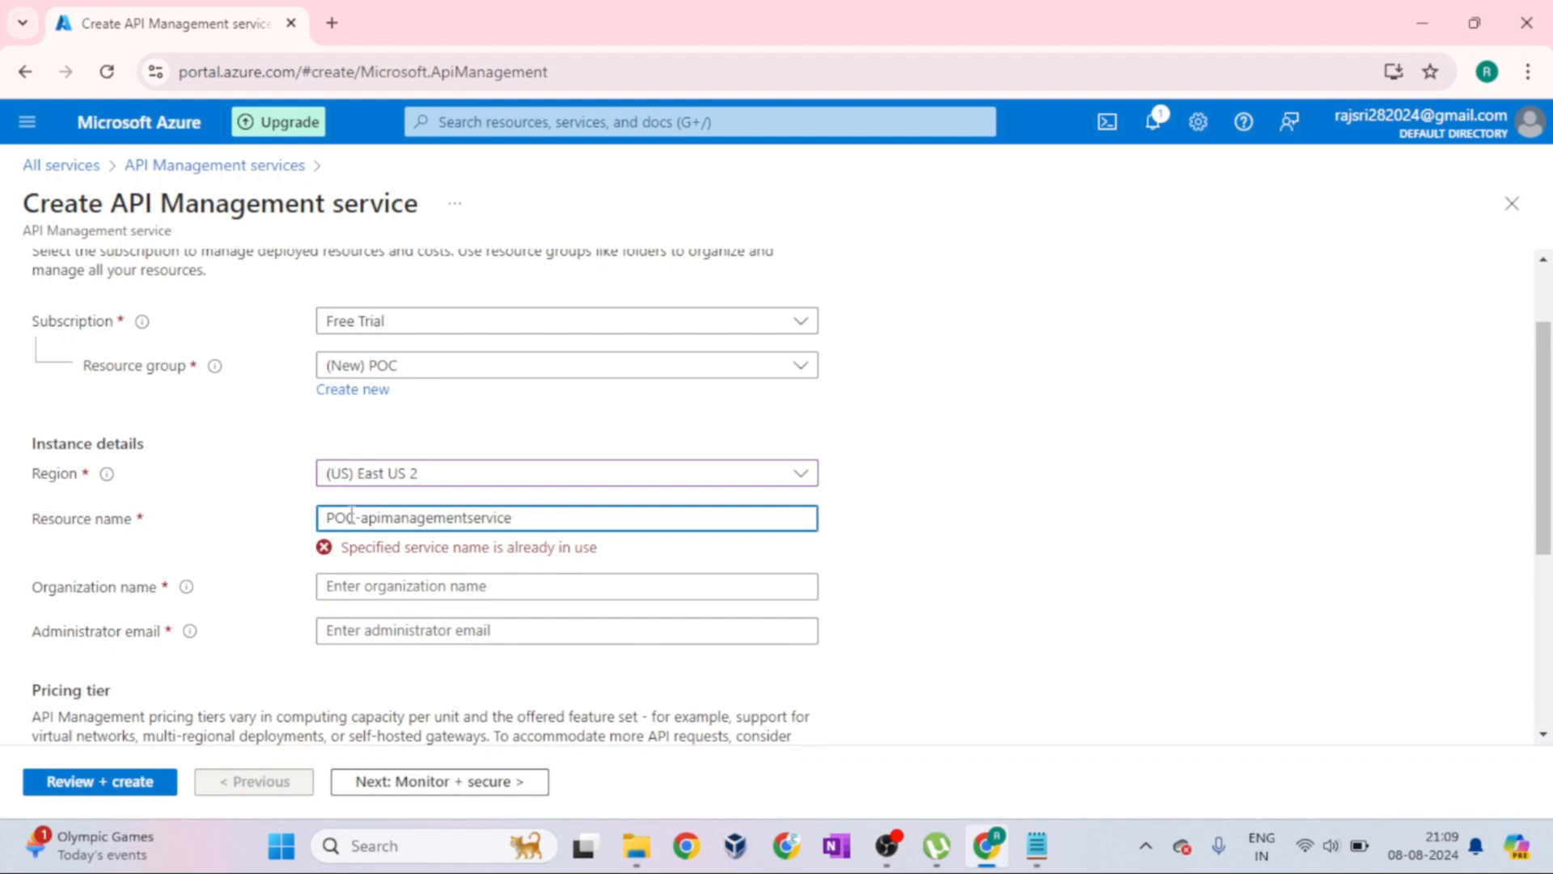
type("Test")
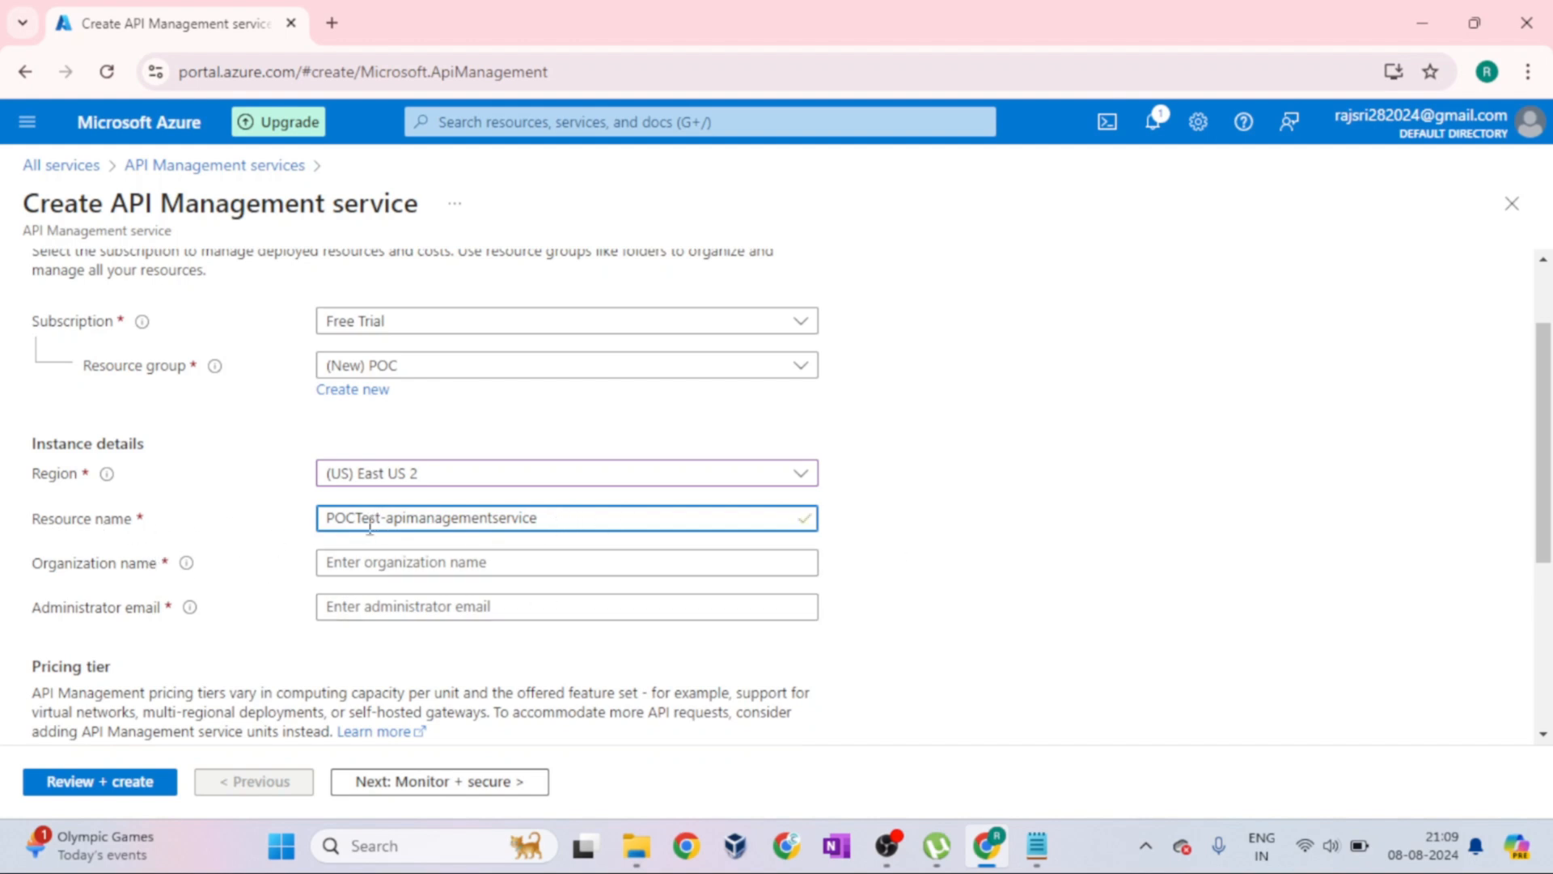
Enter "cts" as the organization name and fill in the administrator's email address
left_click(534, 558)
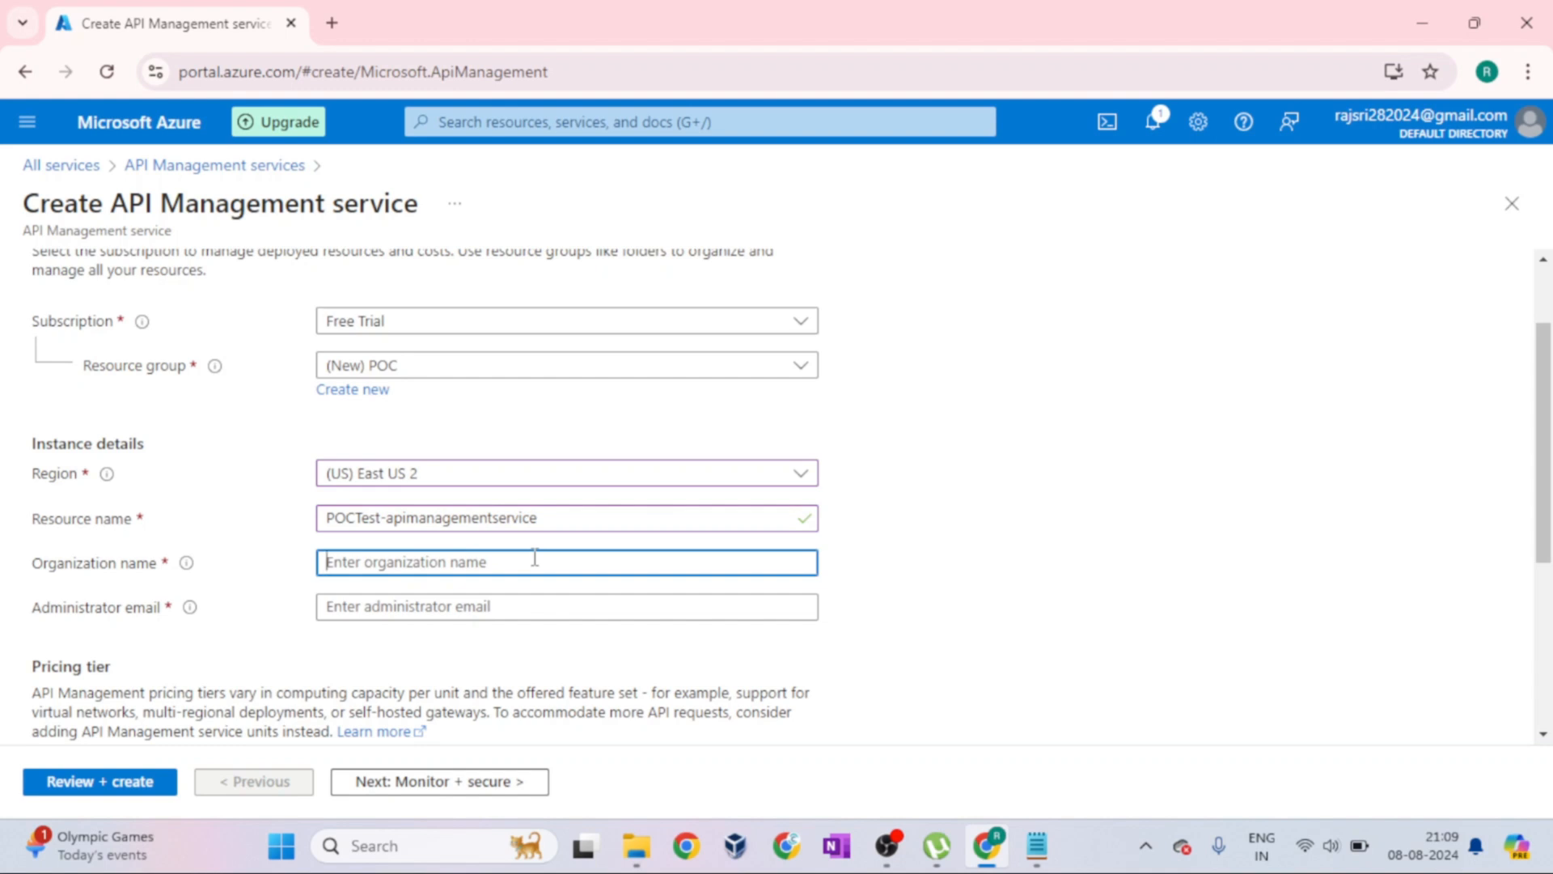
type("cts")
left_click(529, 607)
type("test")
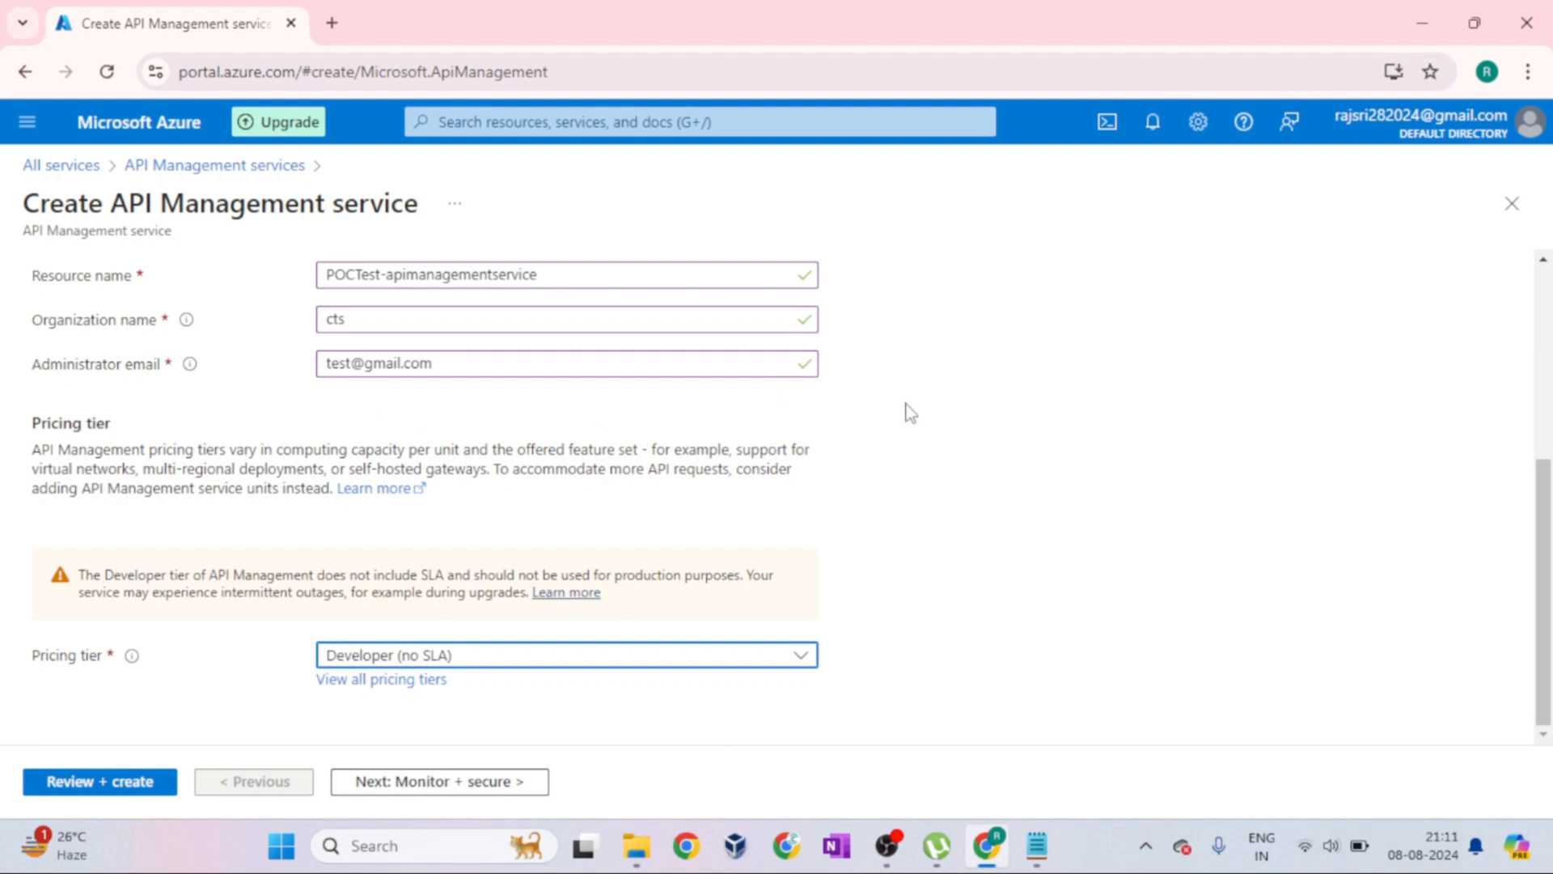
Review the Basics settings from Subscription to Pricing tier, and look over the recommended add-ins in Monitor + secure
scroll(910, 408, "up", 3)
scroll(910, 413, "up", 2)
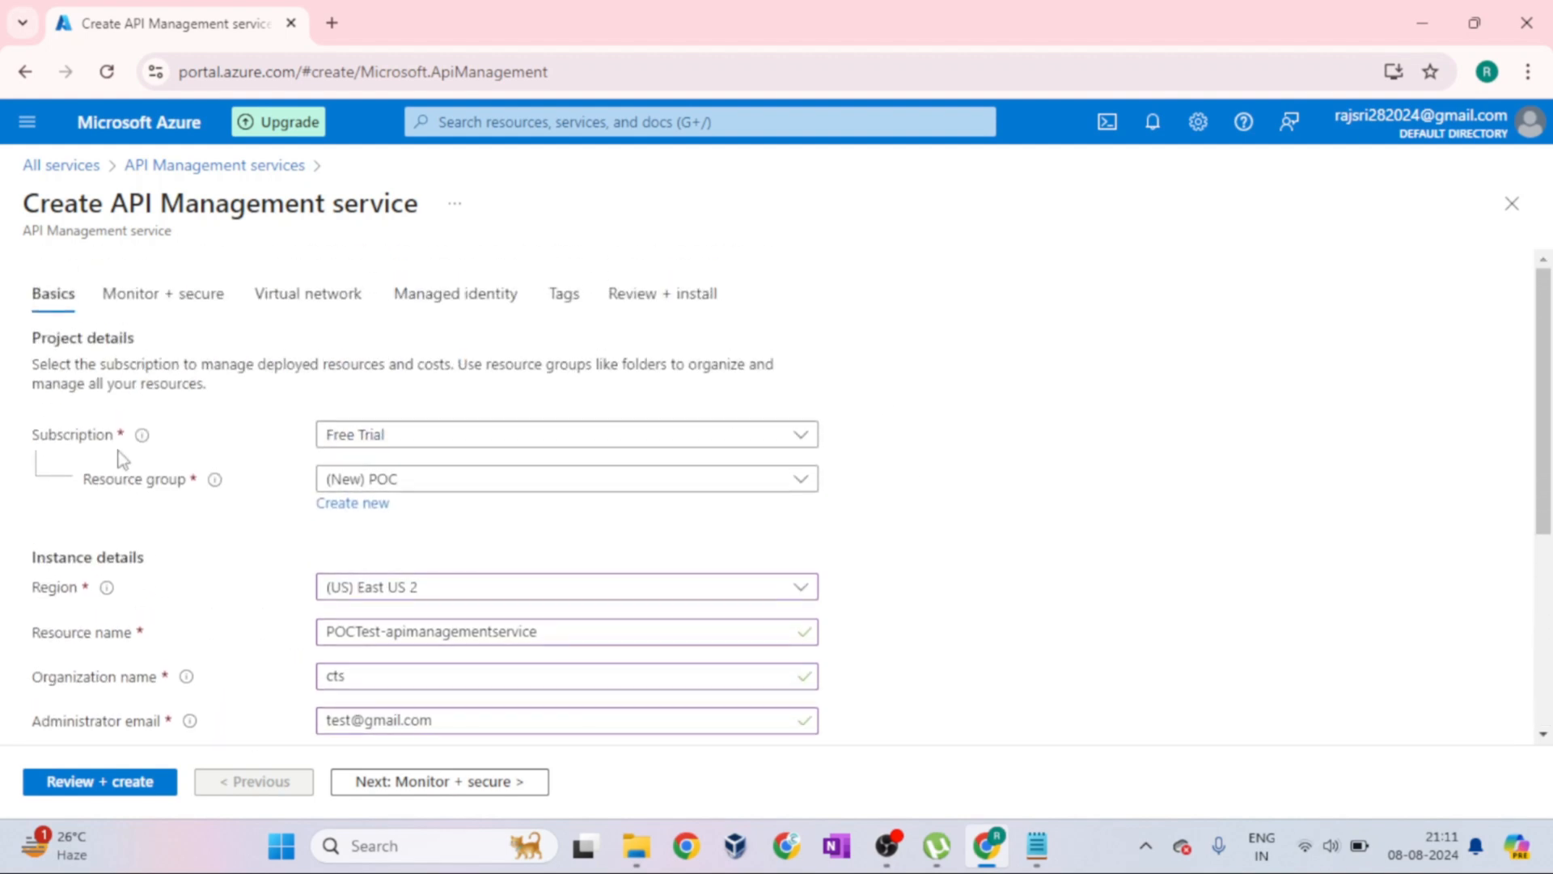
scroll(240, 507, "down", 3)
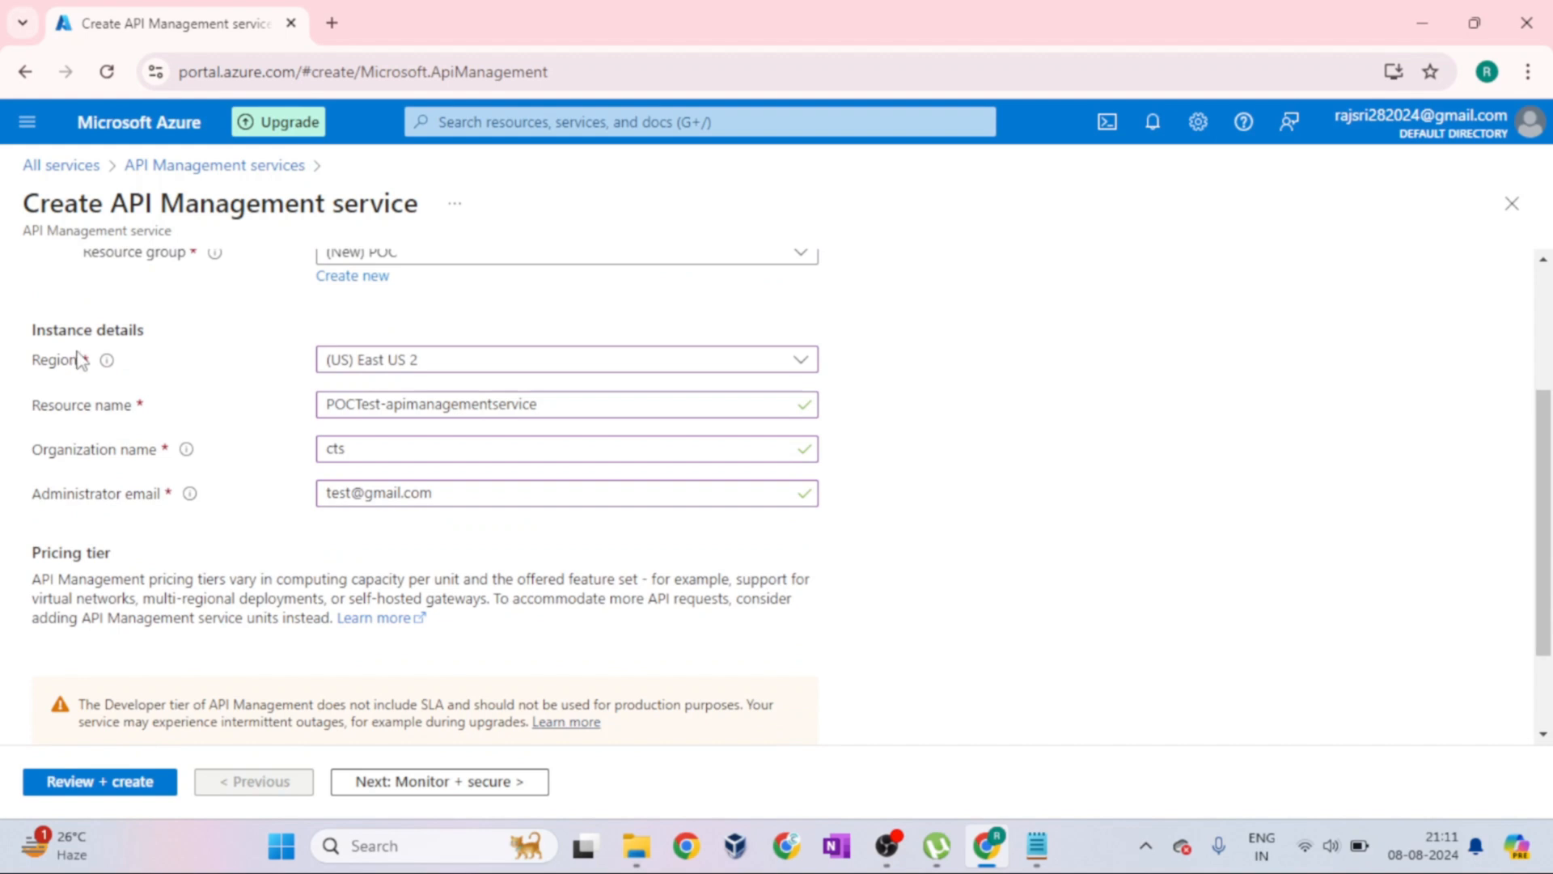
scroll(125, 436, "down", 2)
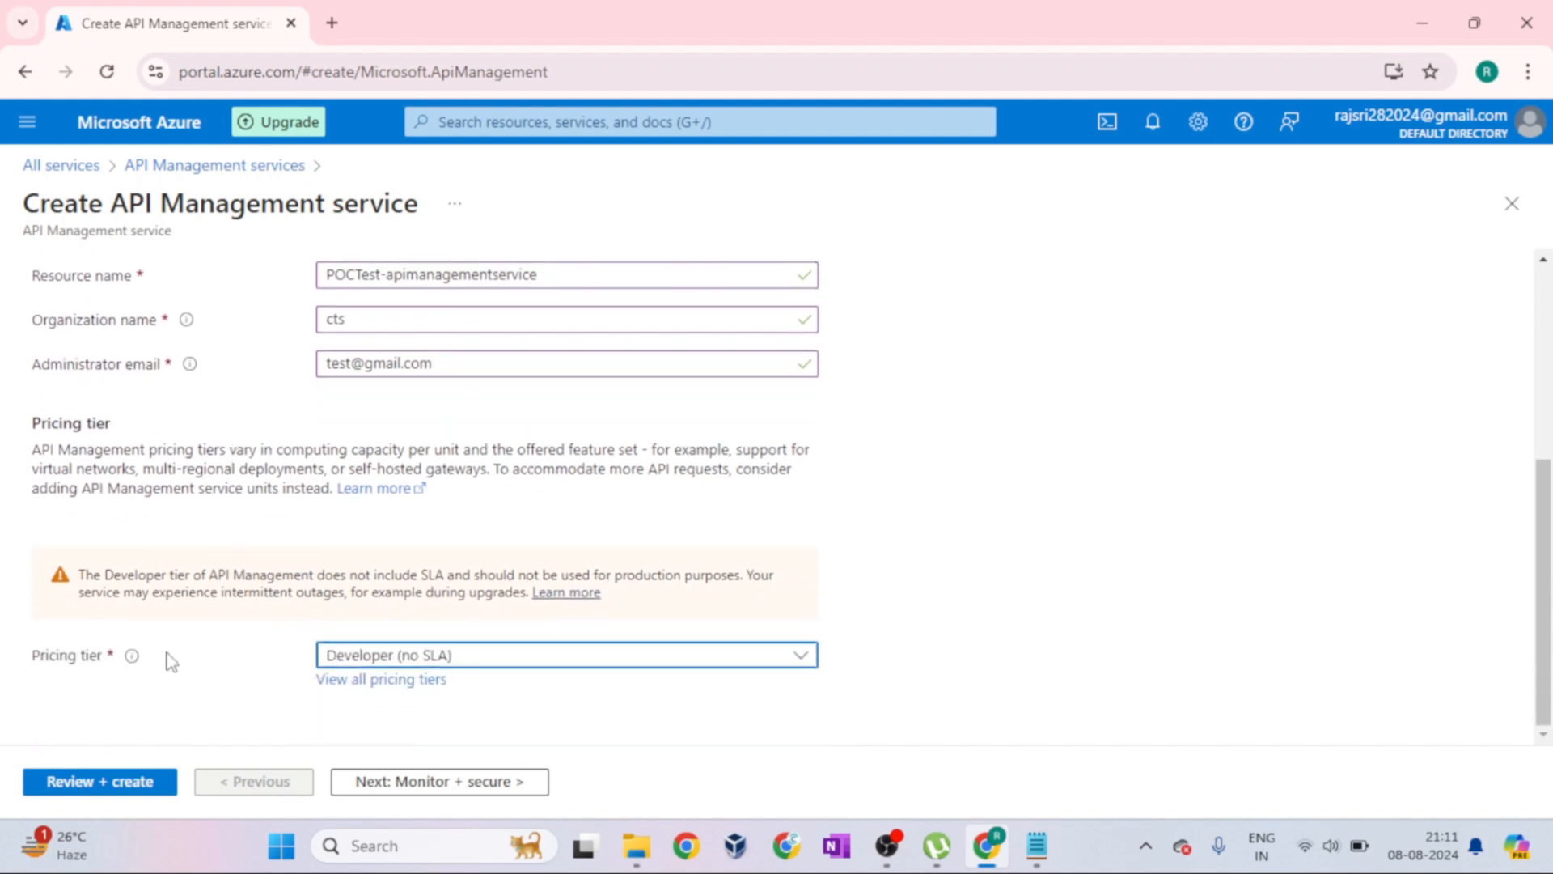
scroll(243, 520, "up", 5)
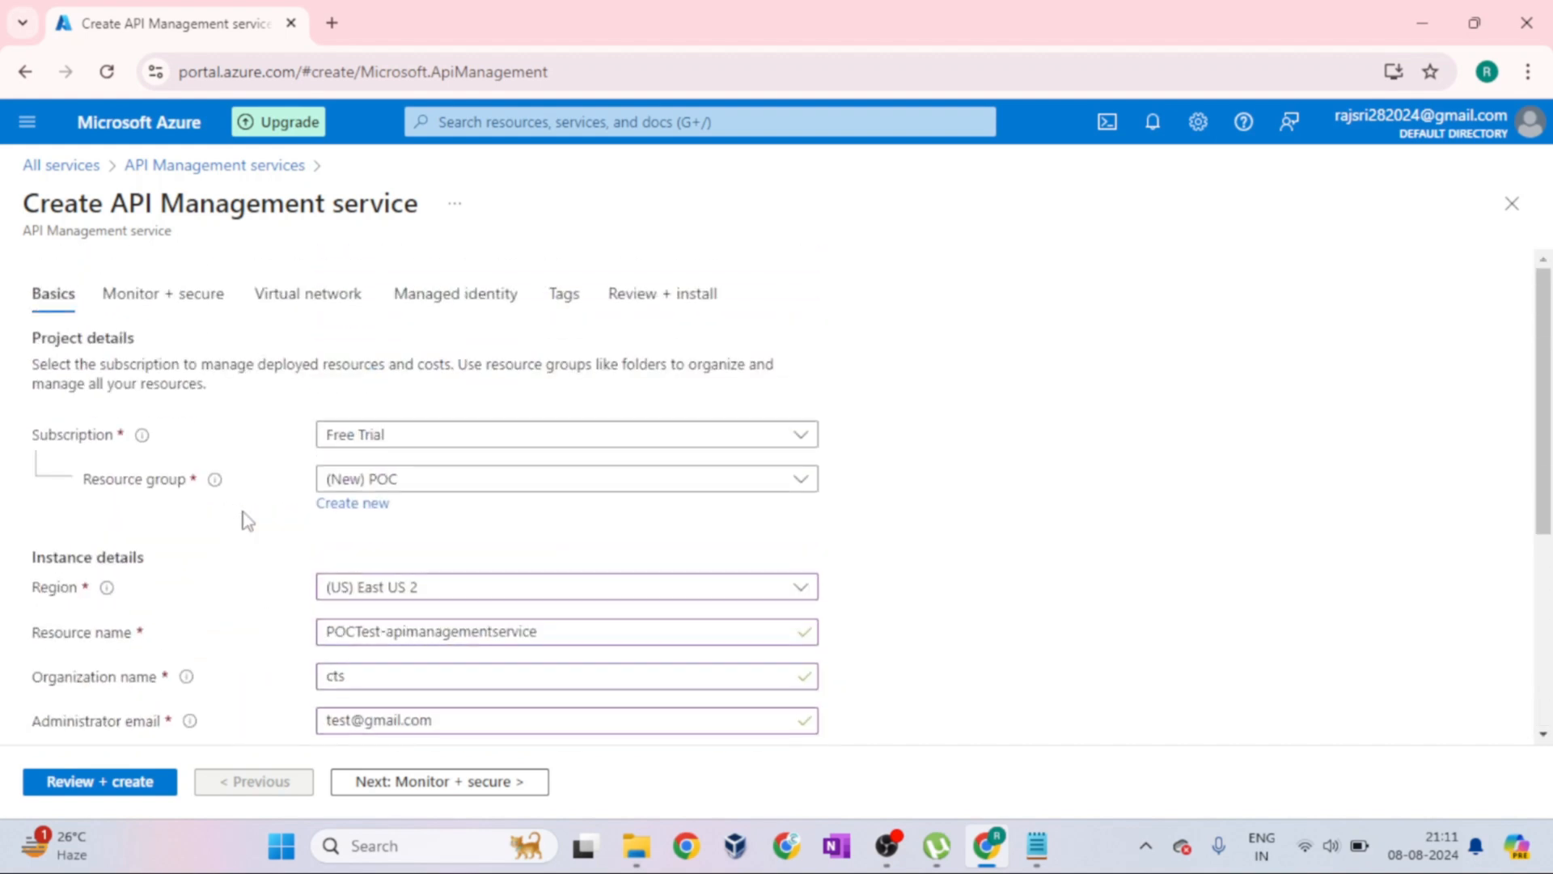
left_click(193, 298)
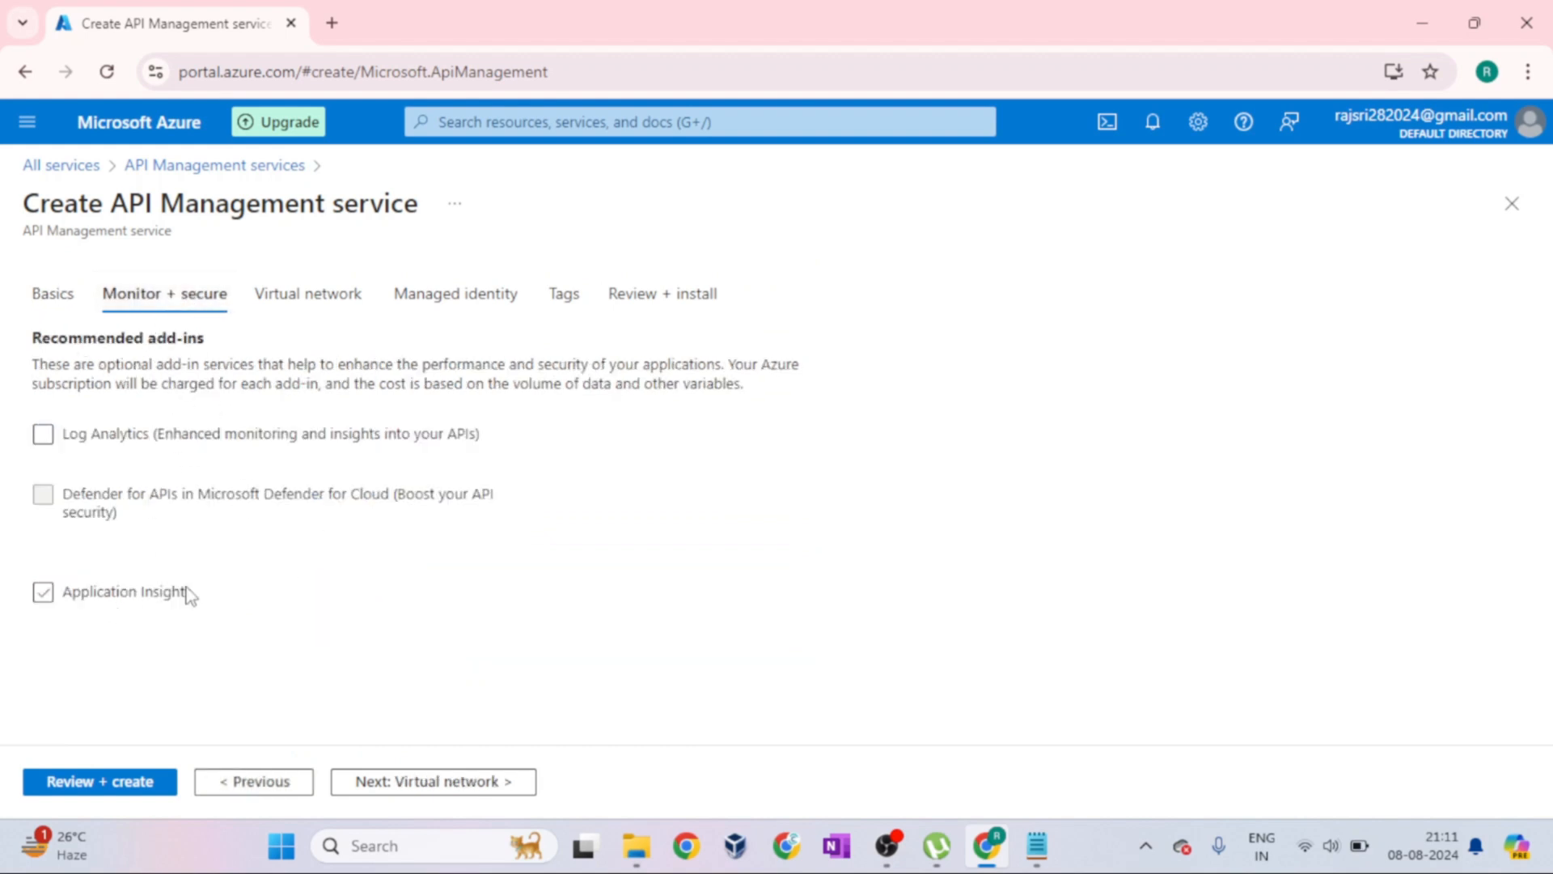
left_click(88, 437)
Review the Virtual network settings, highlighting the Network connectivity heading, its description and the Connectivity type label
left_click(329, 294)
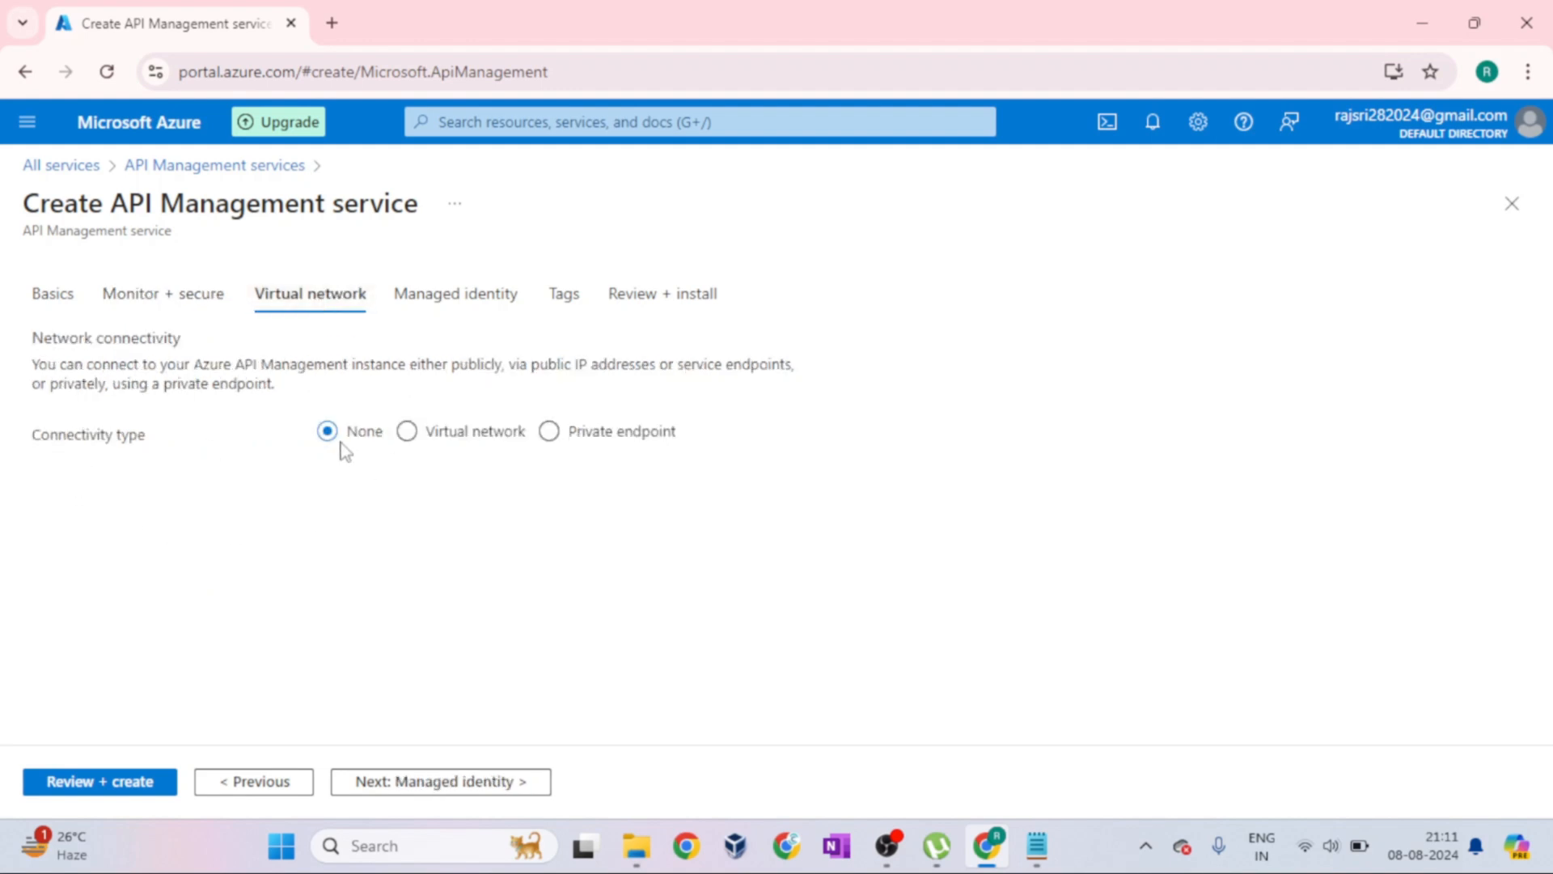
left_click_drag(30, 338, 185, 341)
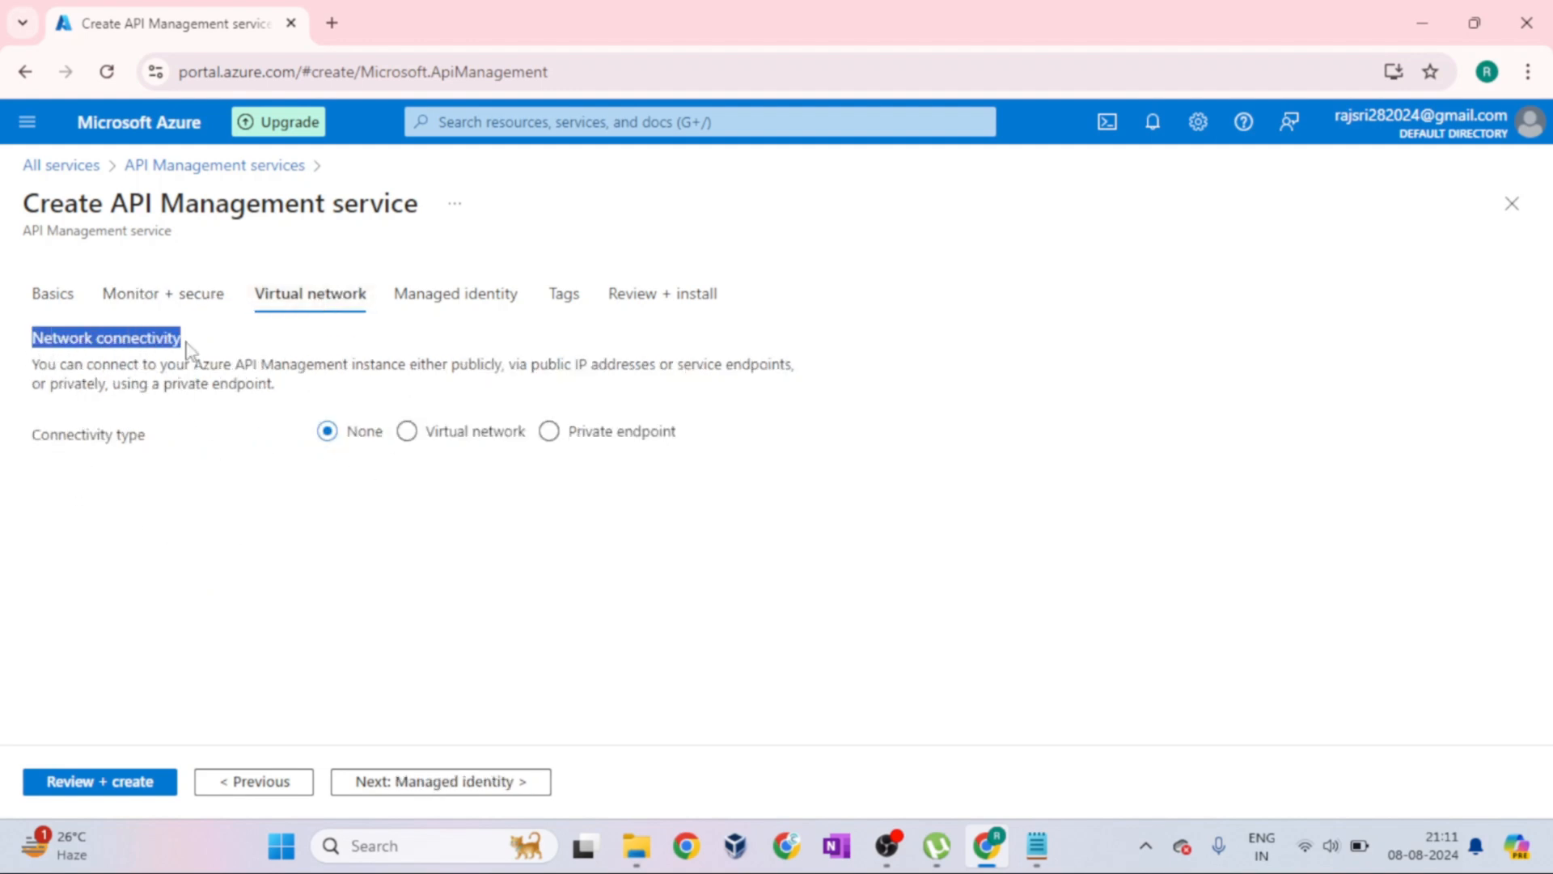
left_click_drag(31, 365, 767, 387)
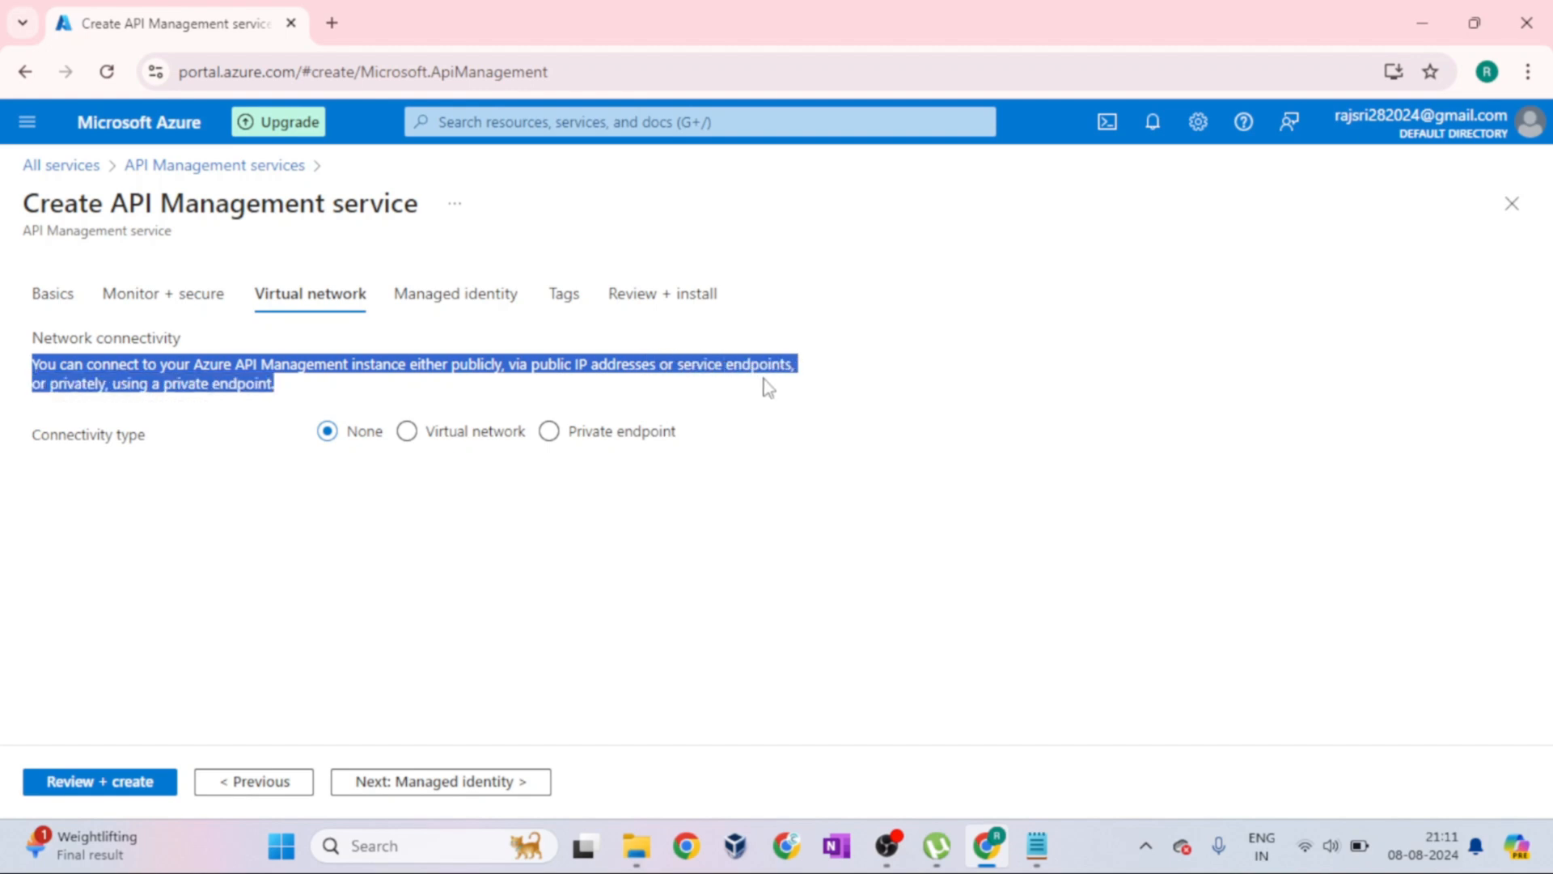
left_click(767, 387)
left_click_drag(41, 437, 148, 444)
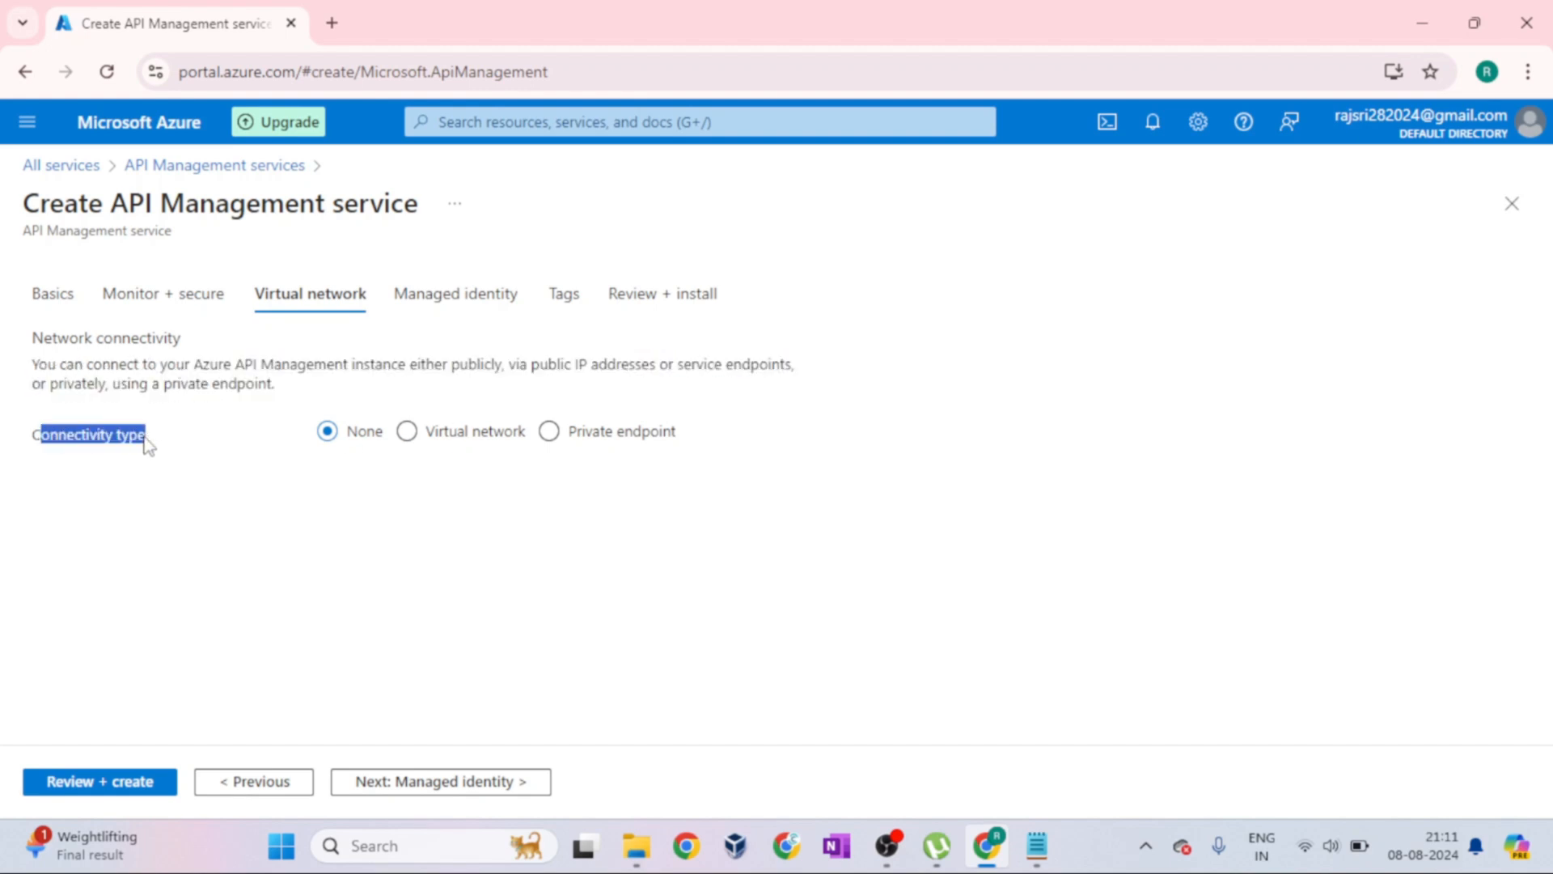
left_click(364, 456)
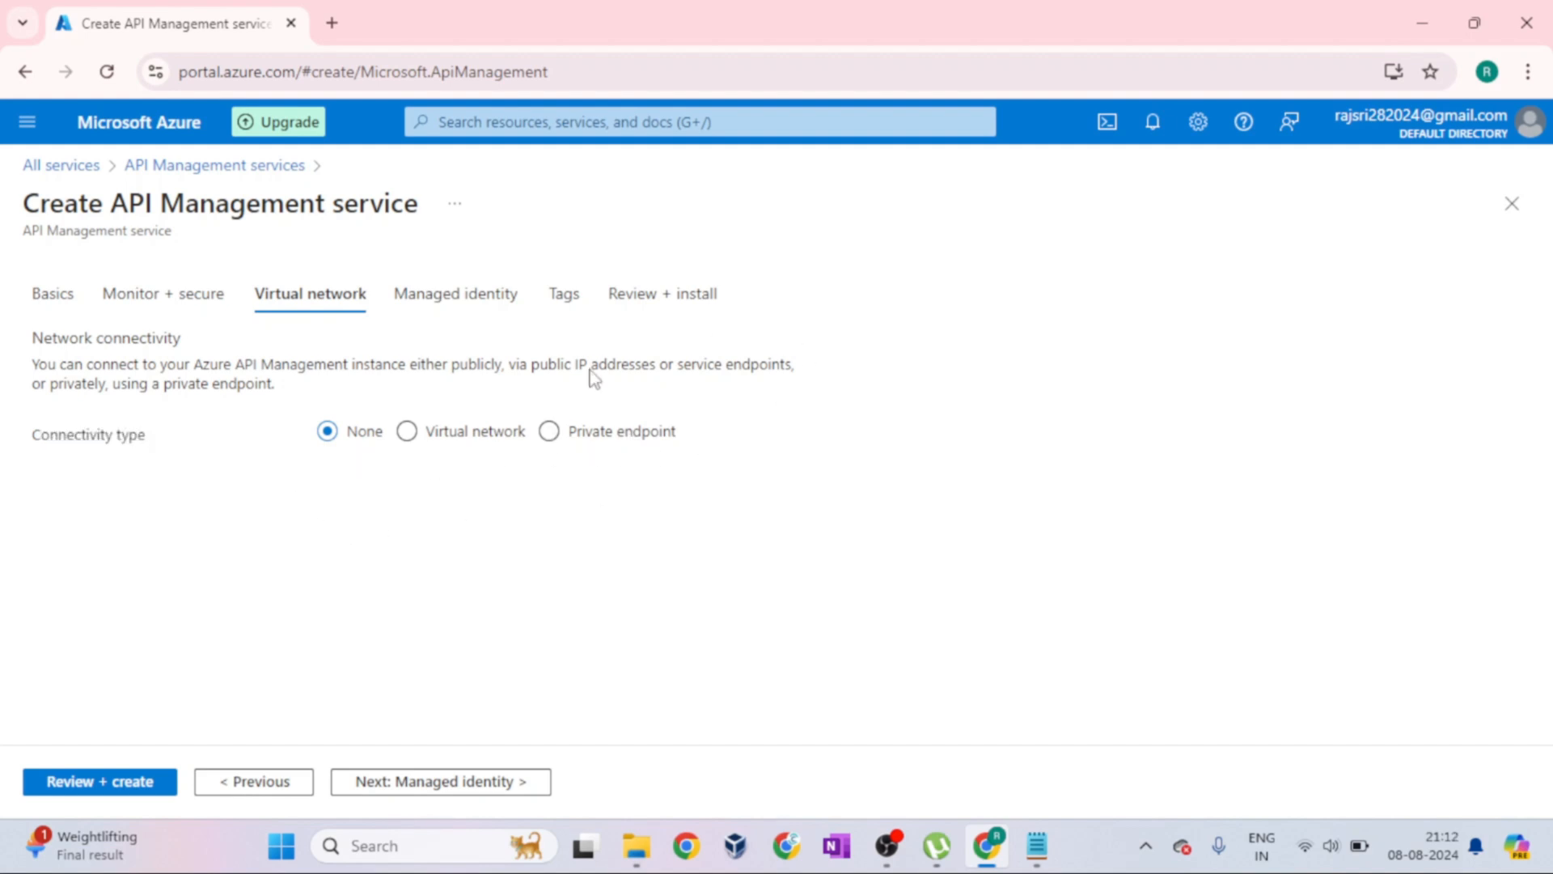
Review the Managed identity settings, highlighting the System assigned managed identity heading and the description of authenticating to cloud services such as Azure Key Vault
left_click(500, 299)
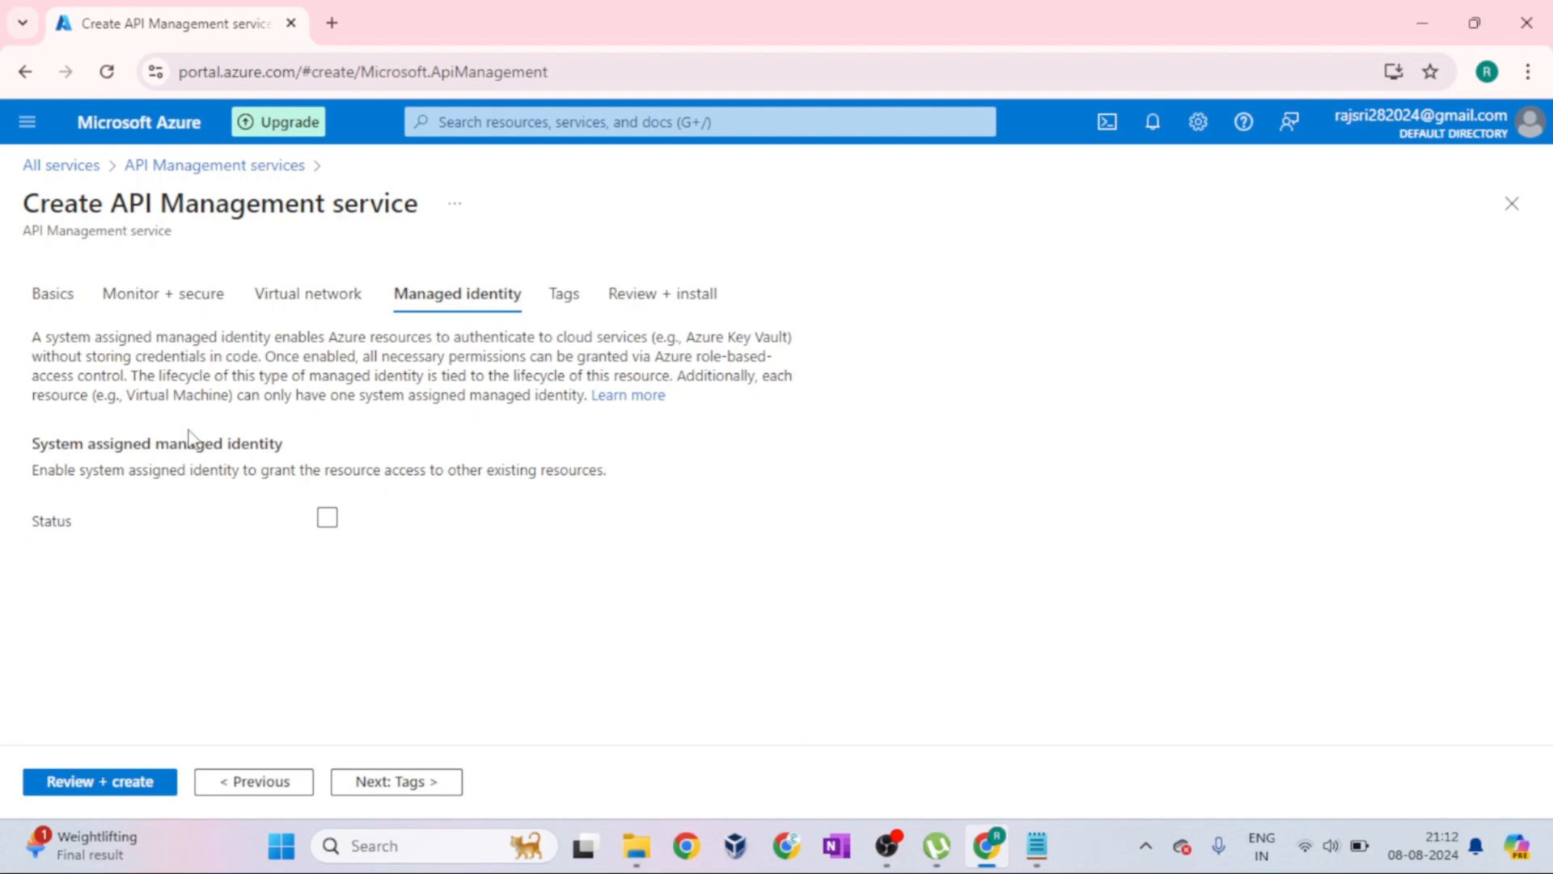
left_click_drag(112, 199, 415, 190)
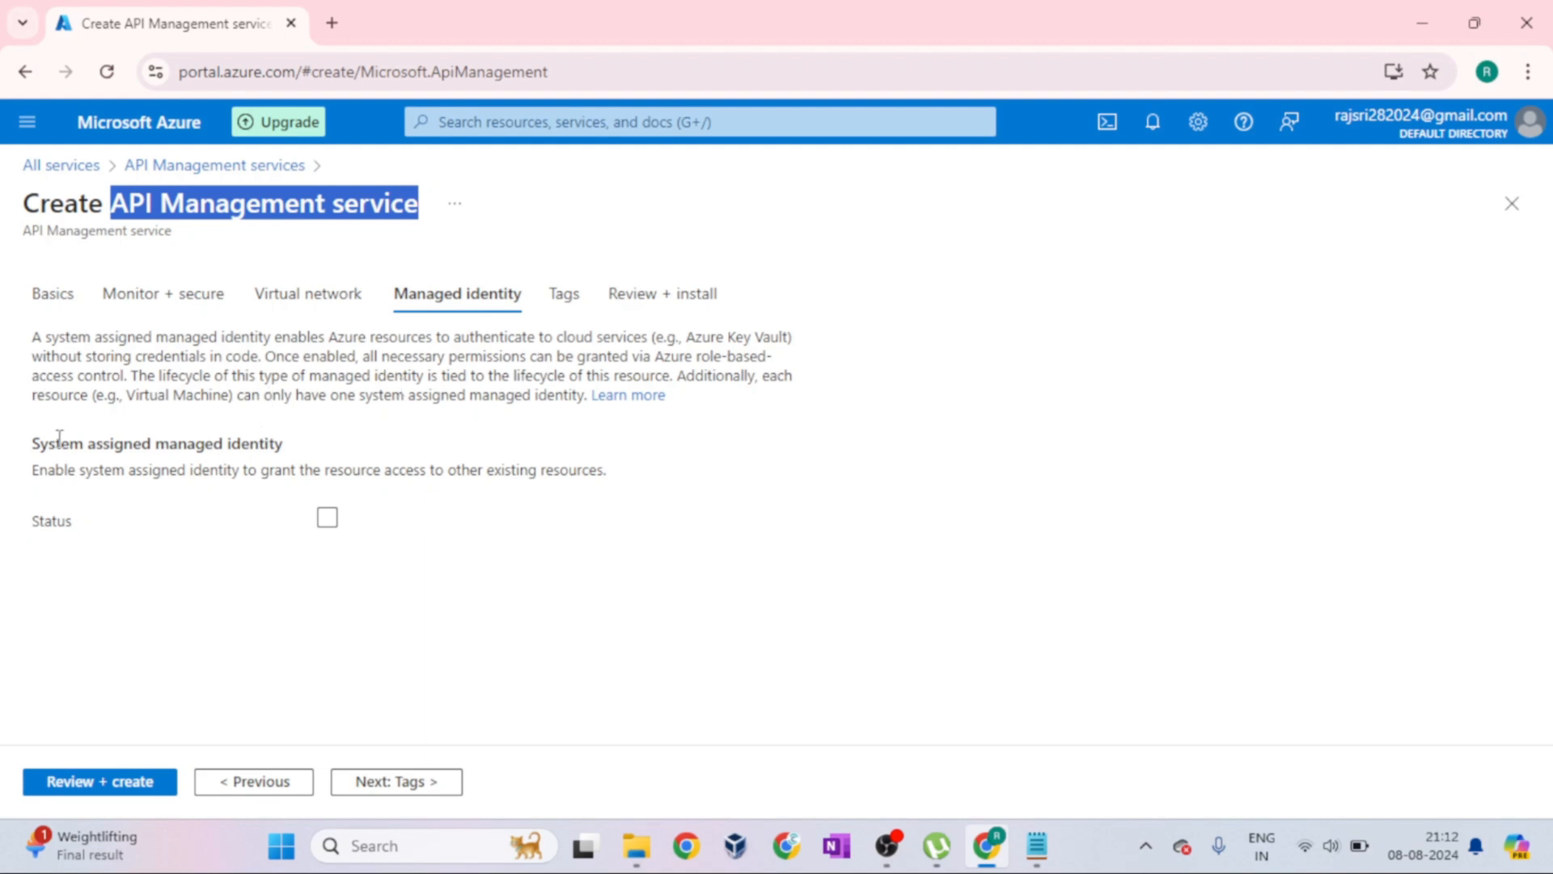
left_click_drag(23, 450, 302, 450)
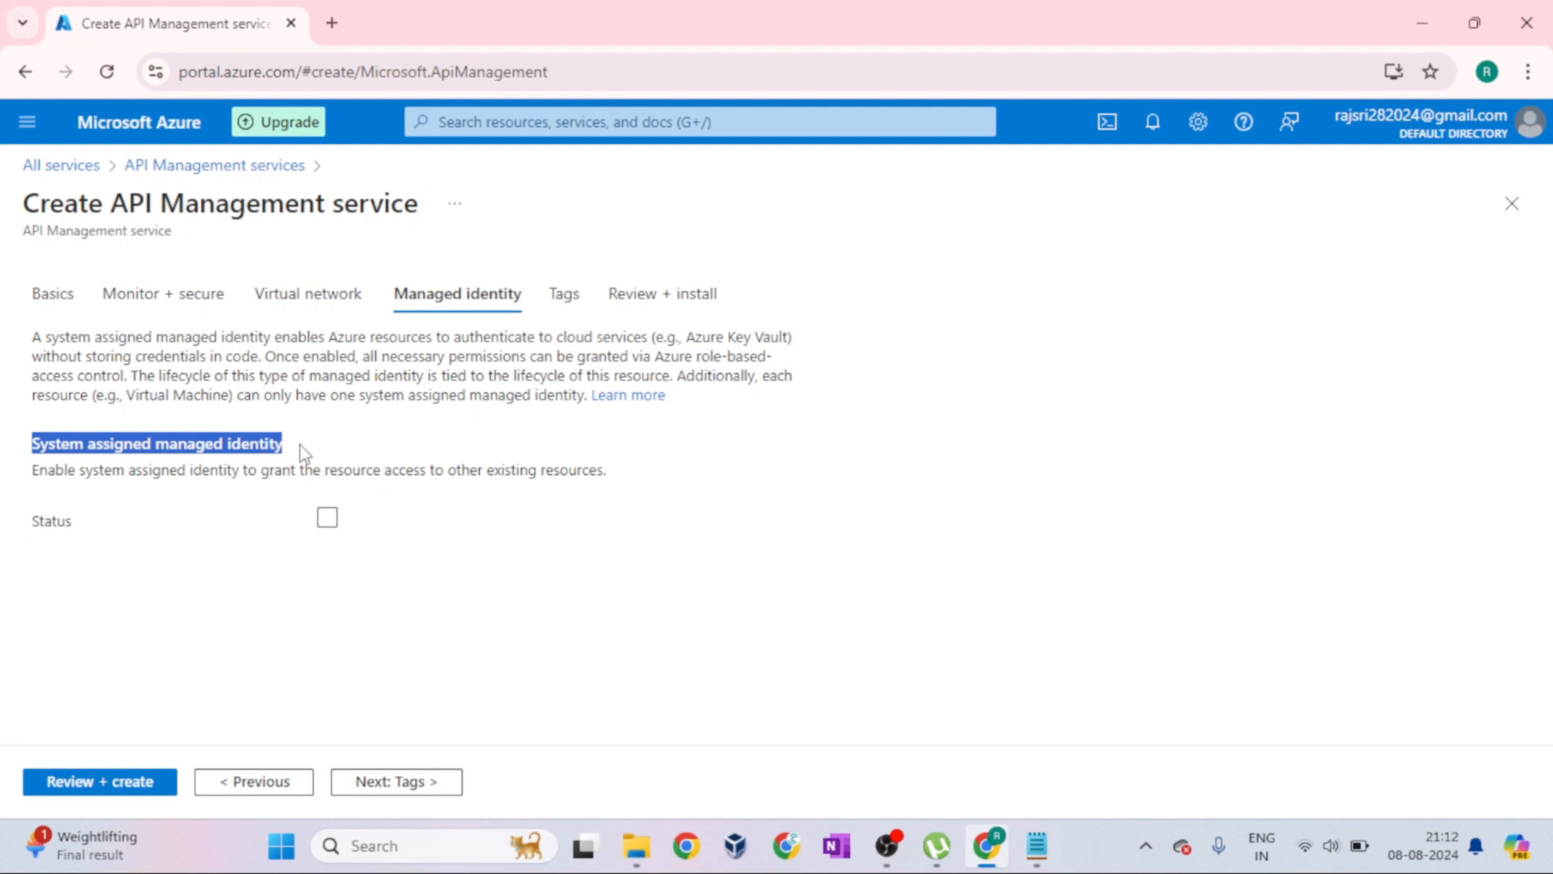
left_click(299, 445)
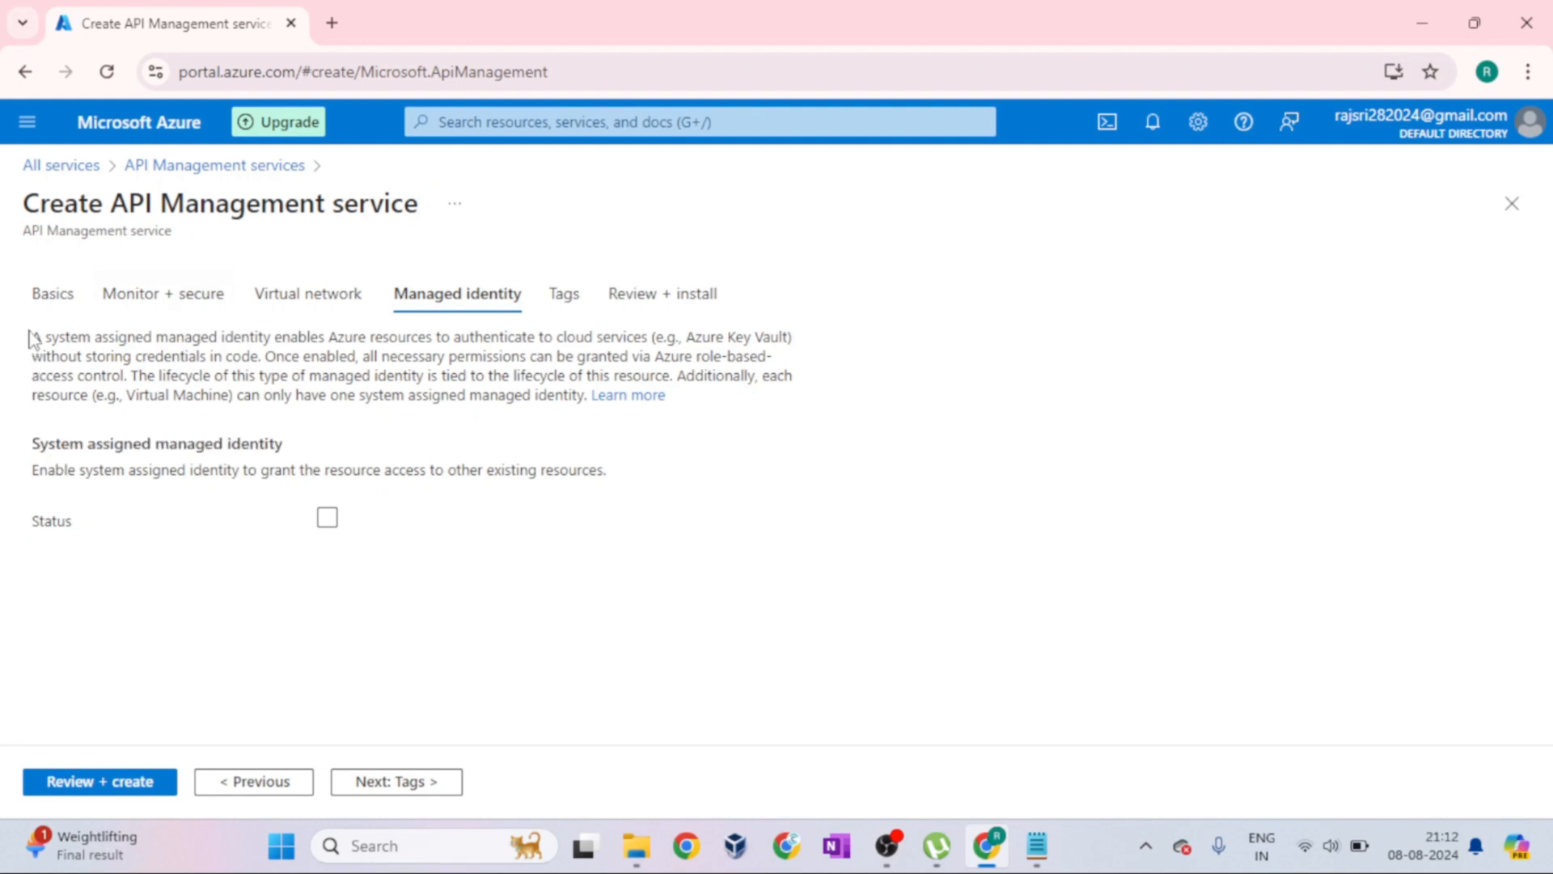
left_click_drag(31, 335, 210, 337)
left_click_drag(318, 336, 647, 340)
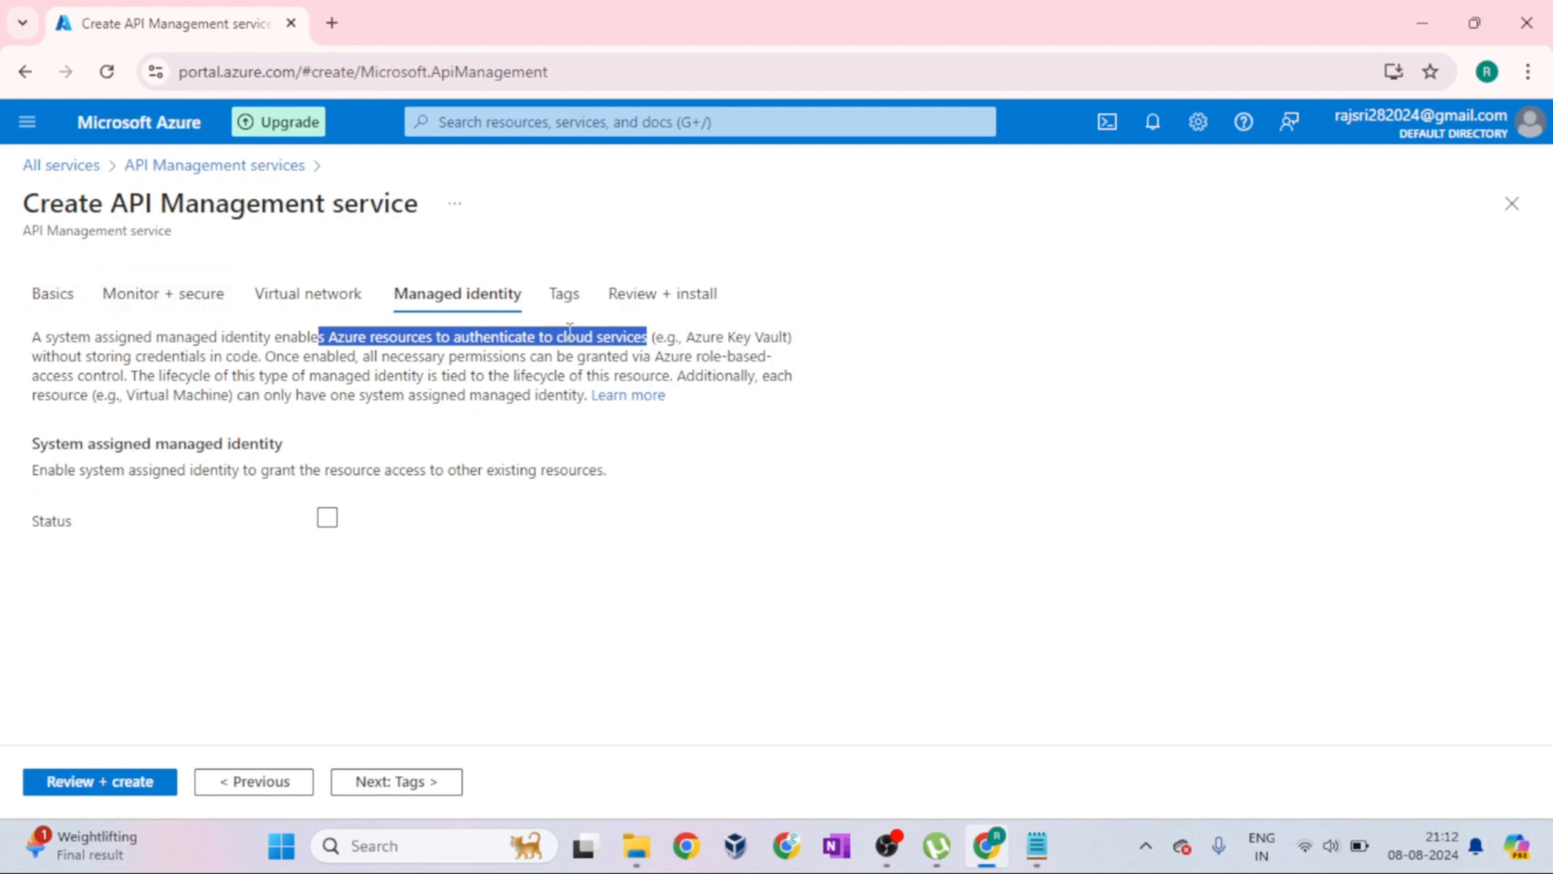
left_click(662, 343)
left_click_drag(657, 338, 786, 336)
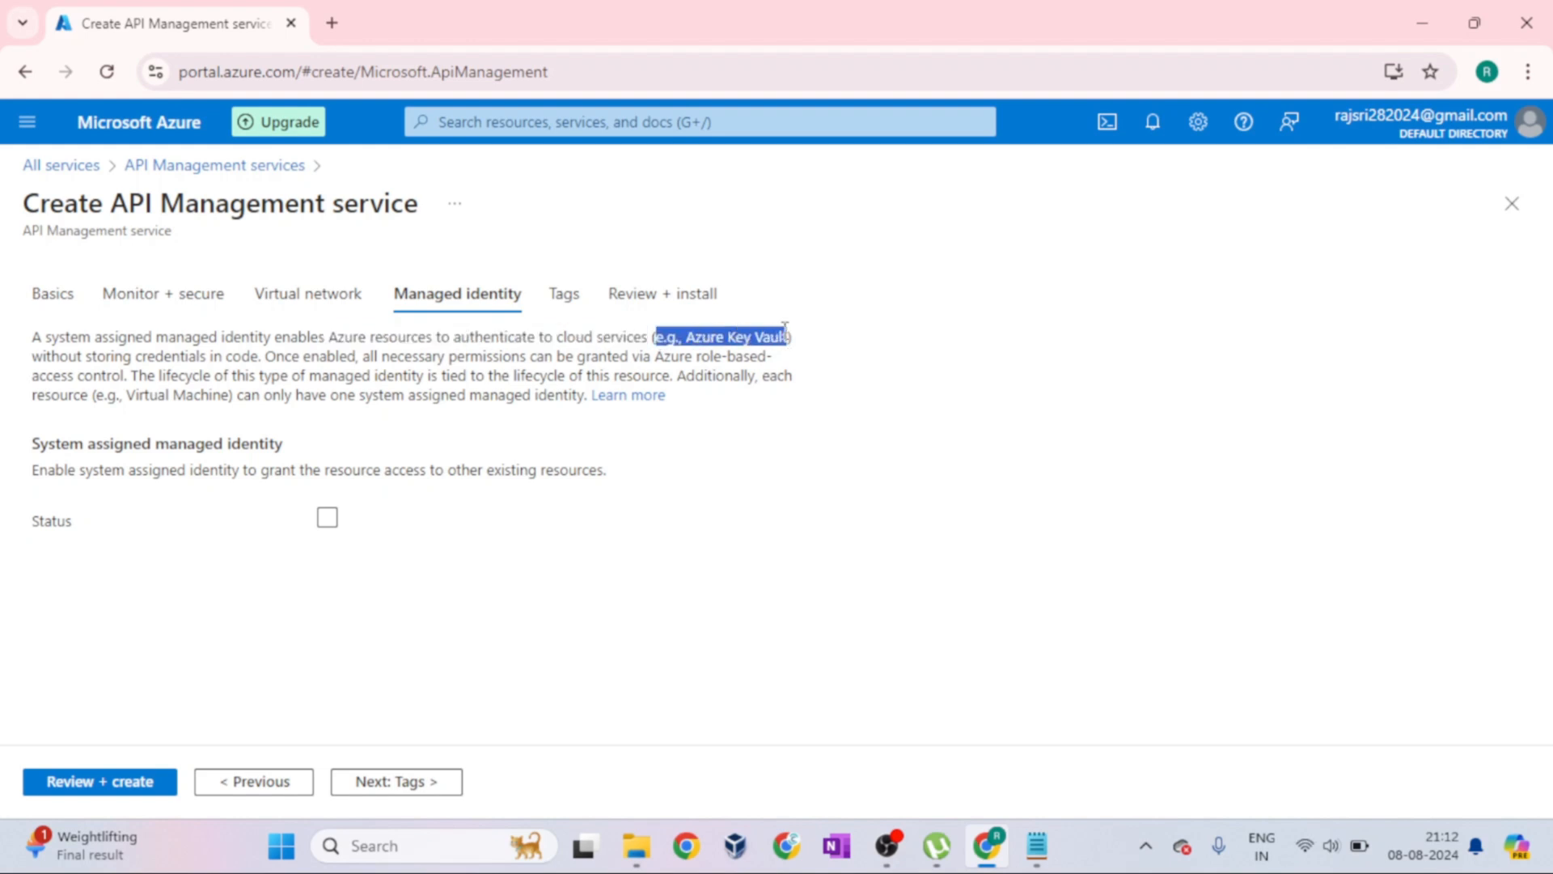
left_click(815, 344)
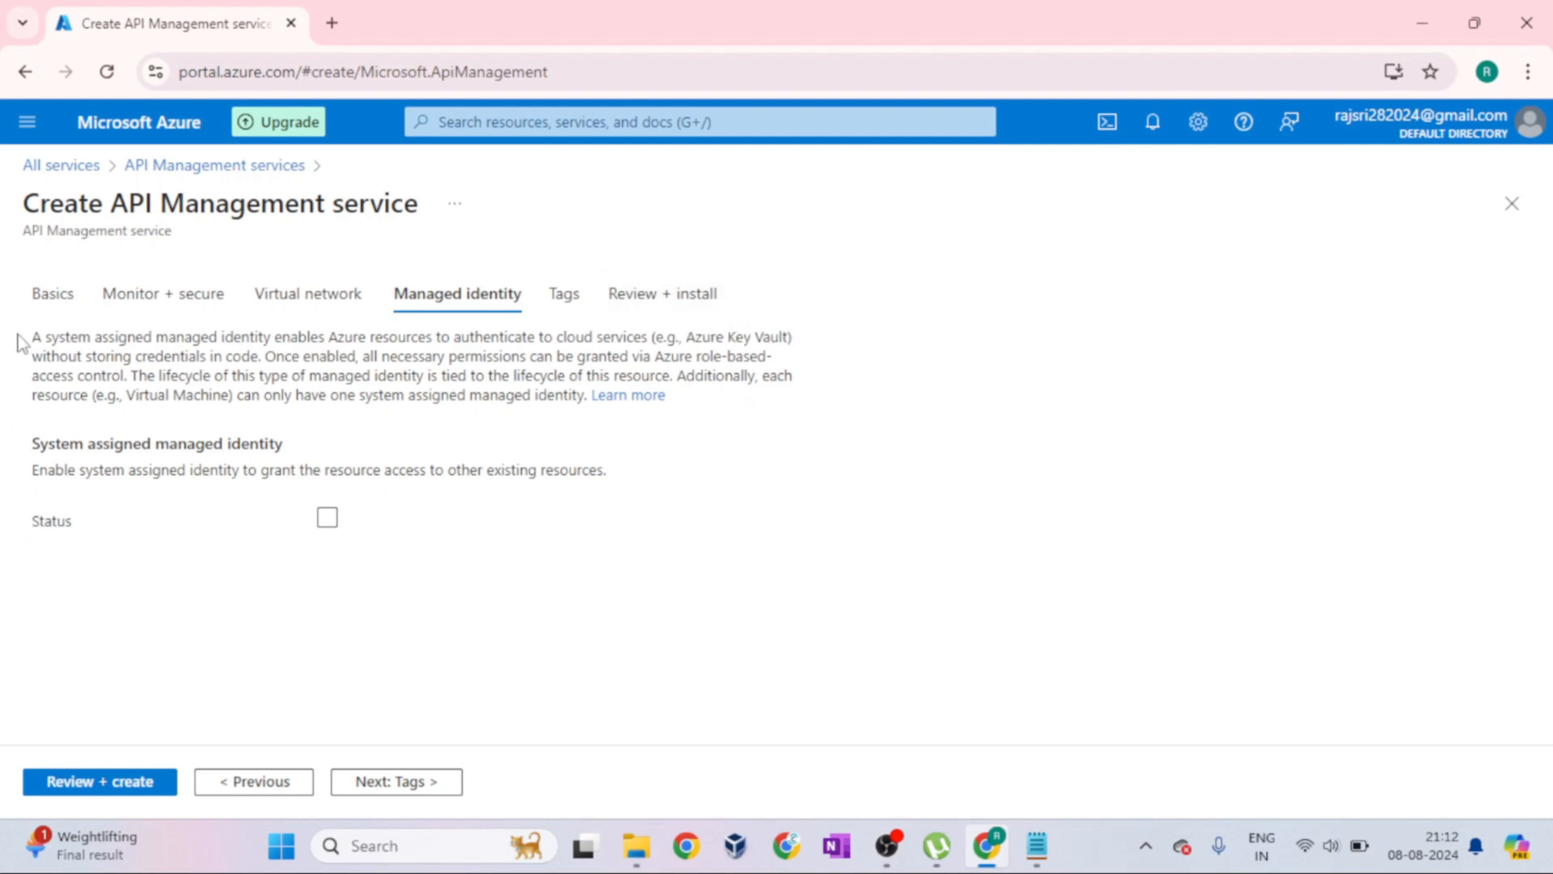
Compare the API Management service title with the Azure Key Vault example and the System assigned managed identity option by highlighting each
left_click_drag(112, 204, 450, 208)
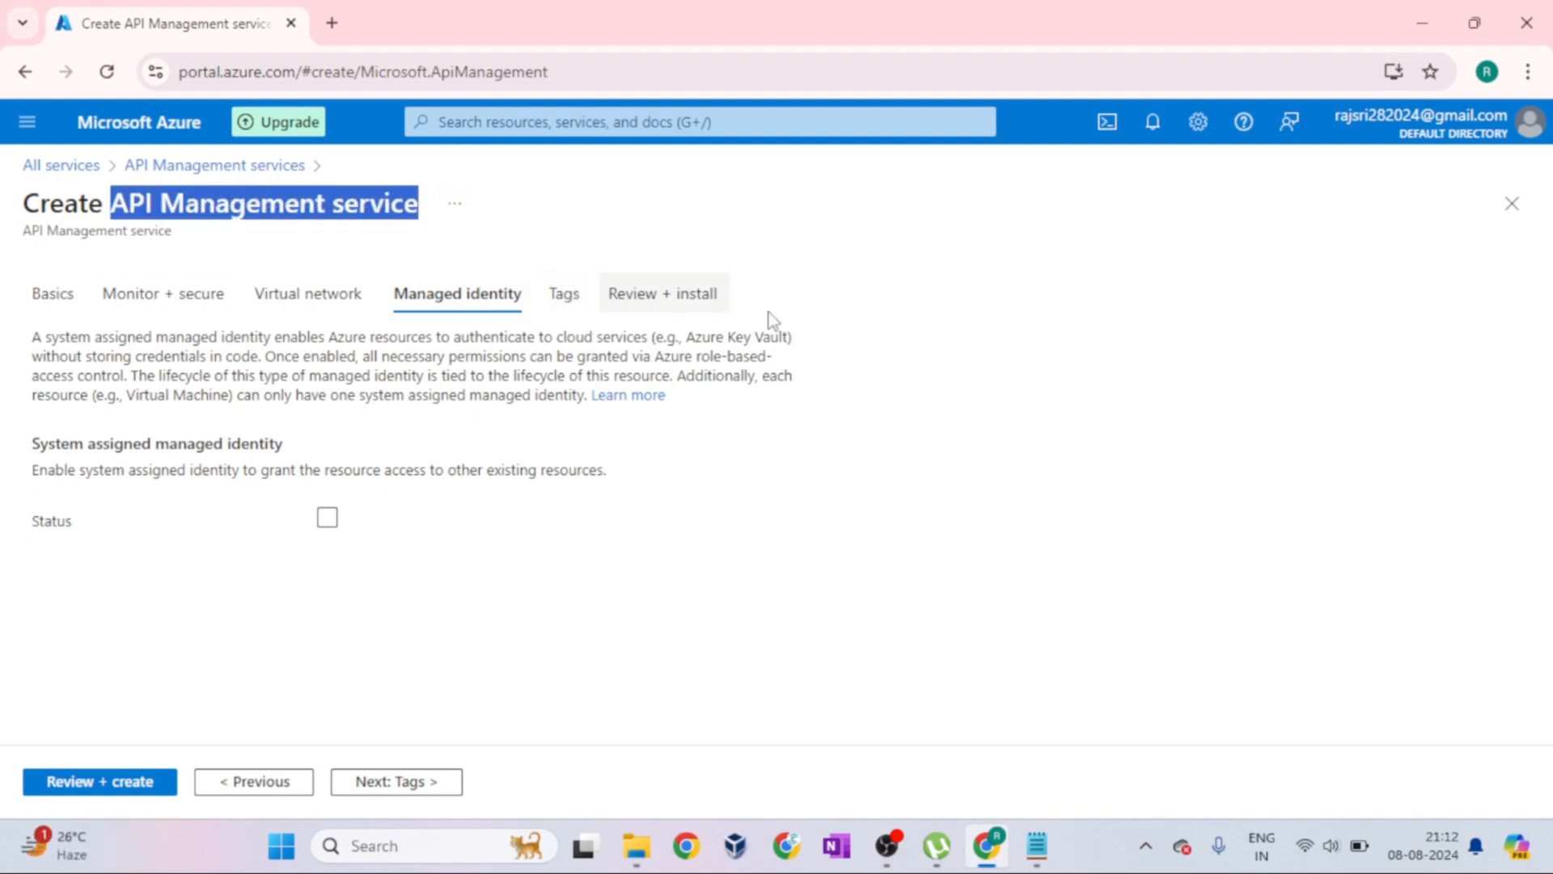
left_click_drag(656, 337, 787, 336)
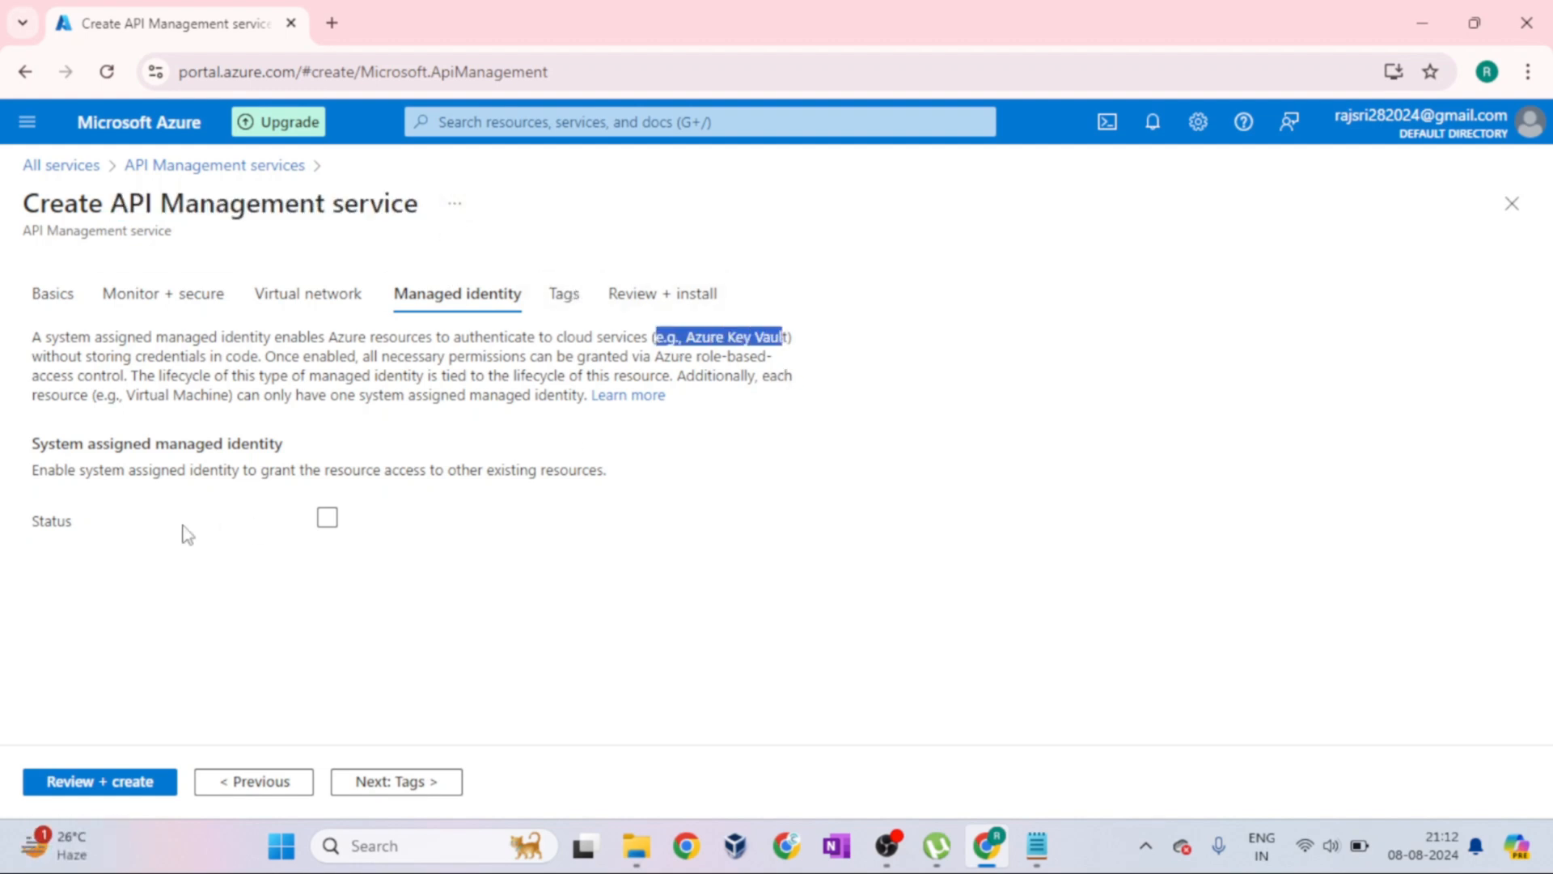
left_click_drag(302, 456, 32, 453)
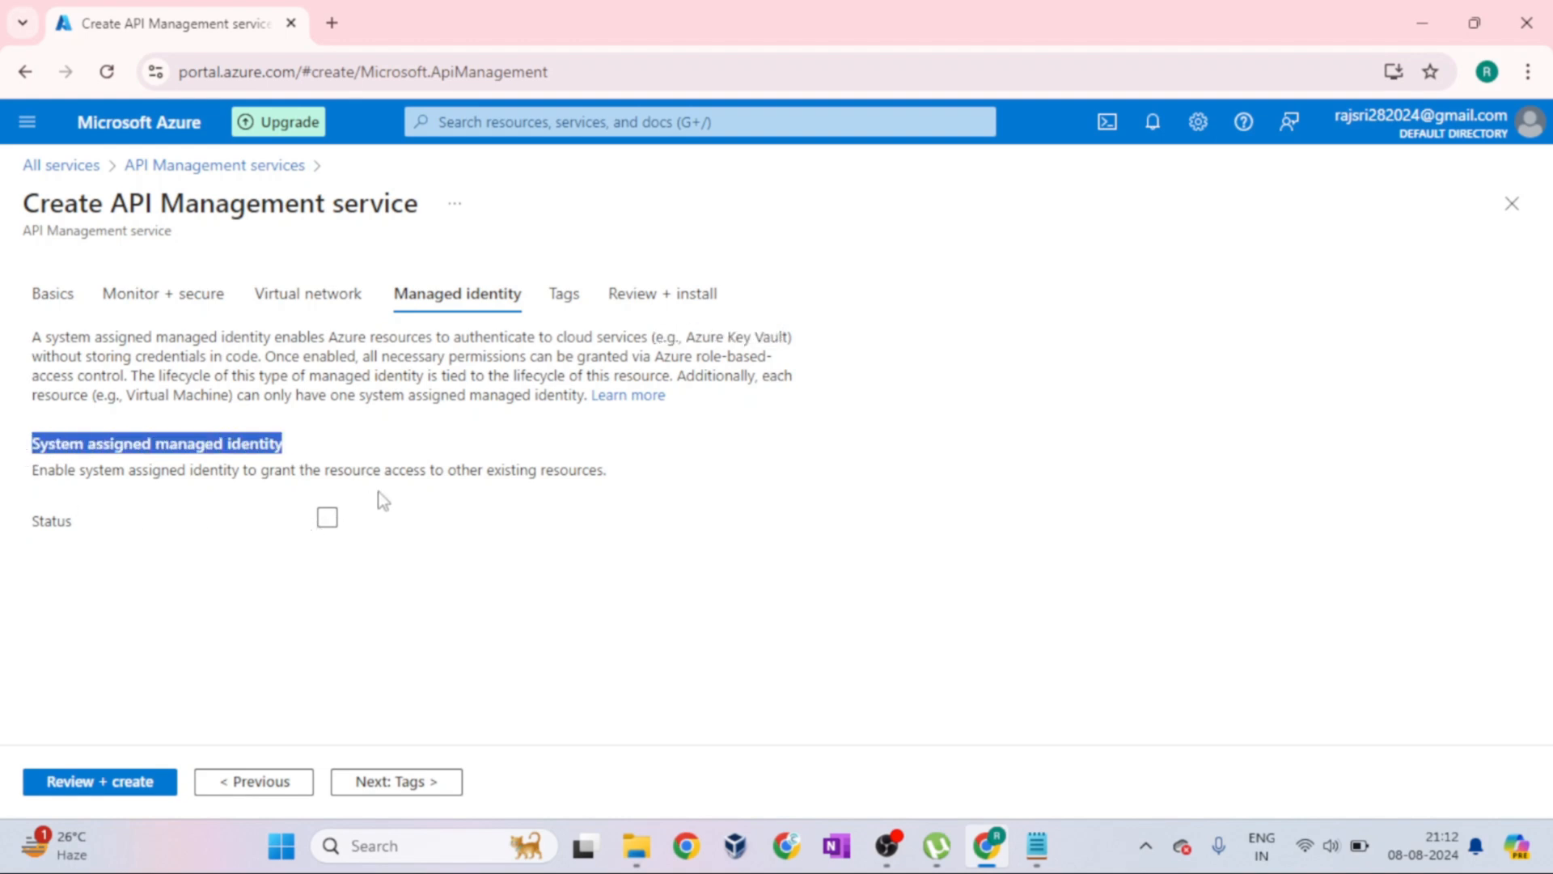
left_click(328, 519)
left_click_drag(654, 336, 793, 348)
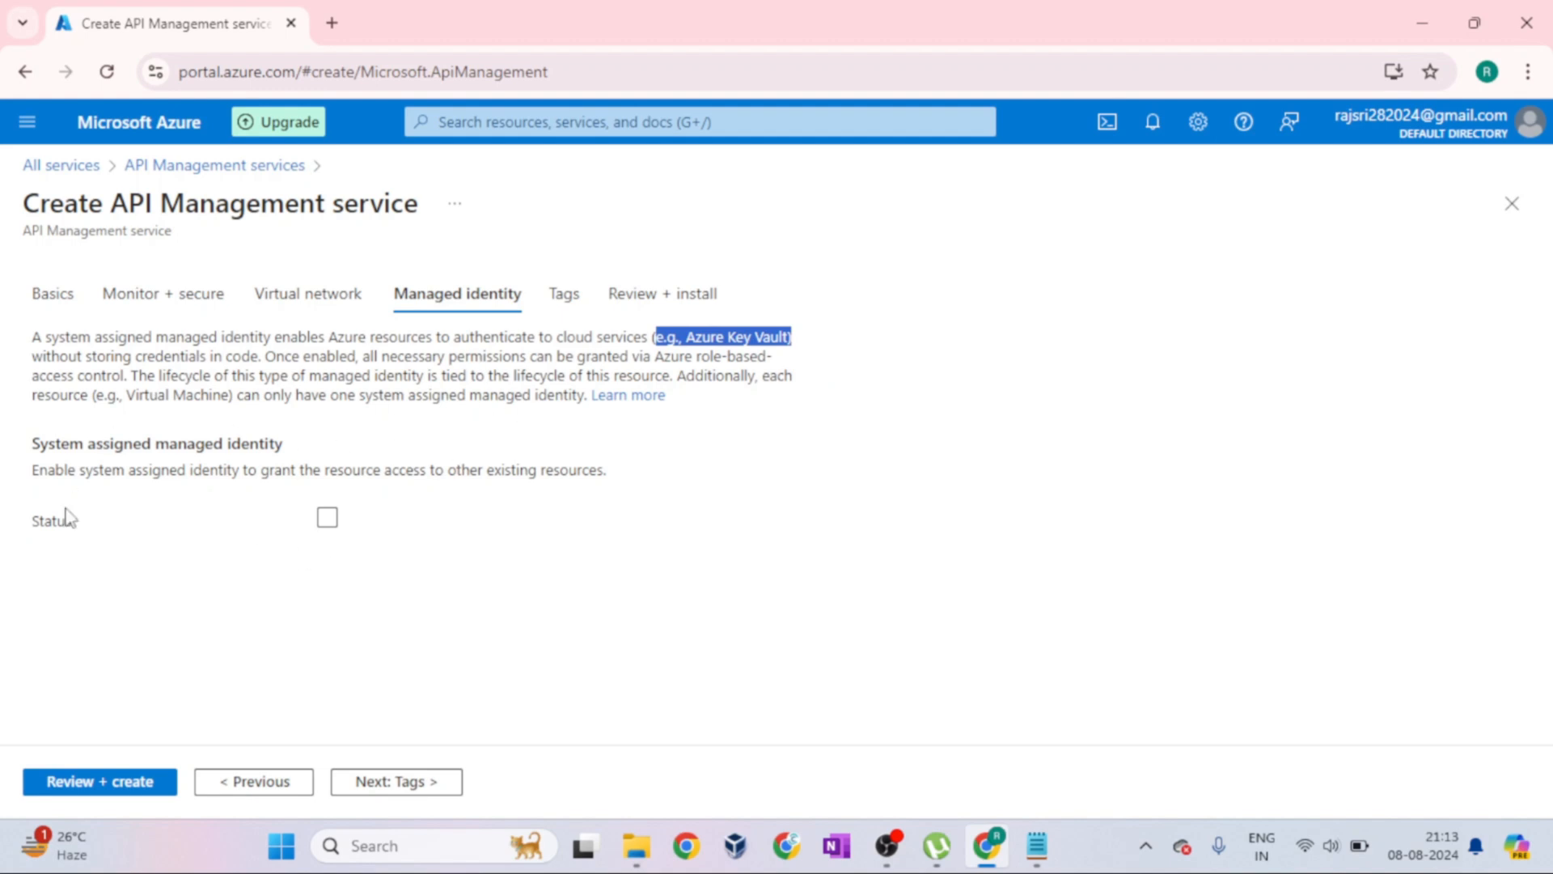
Review the Tags settings, highlighting the description of name/value pairs
left_click(572, 311)
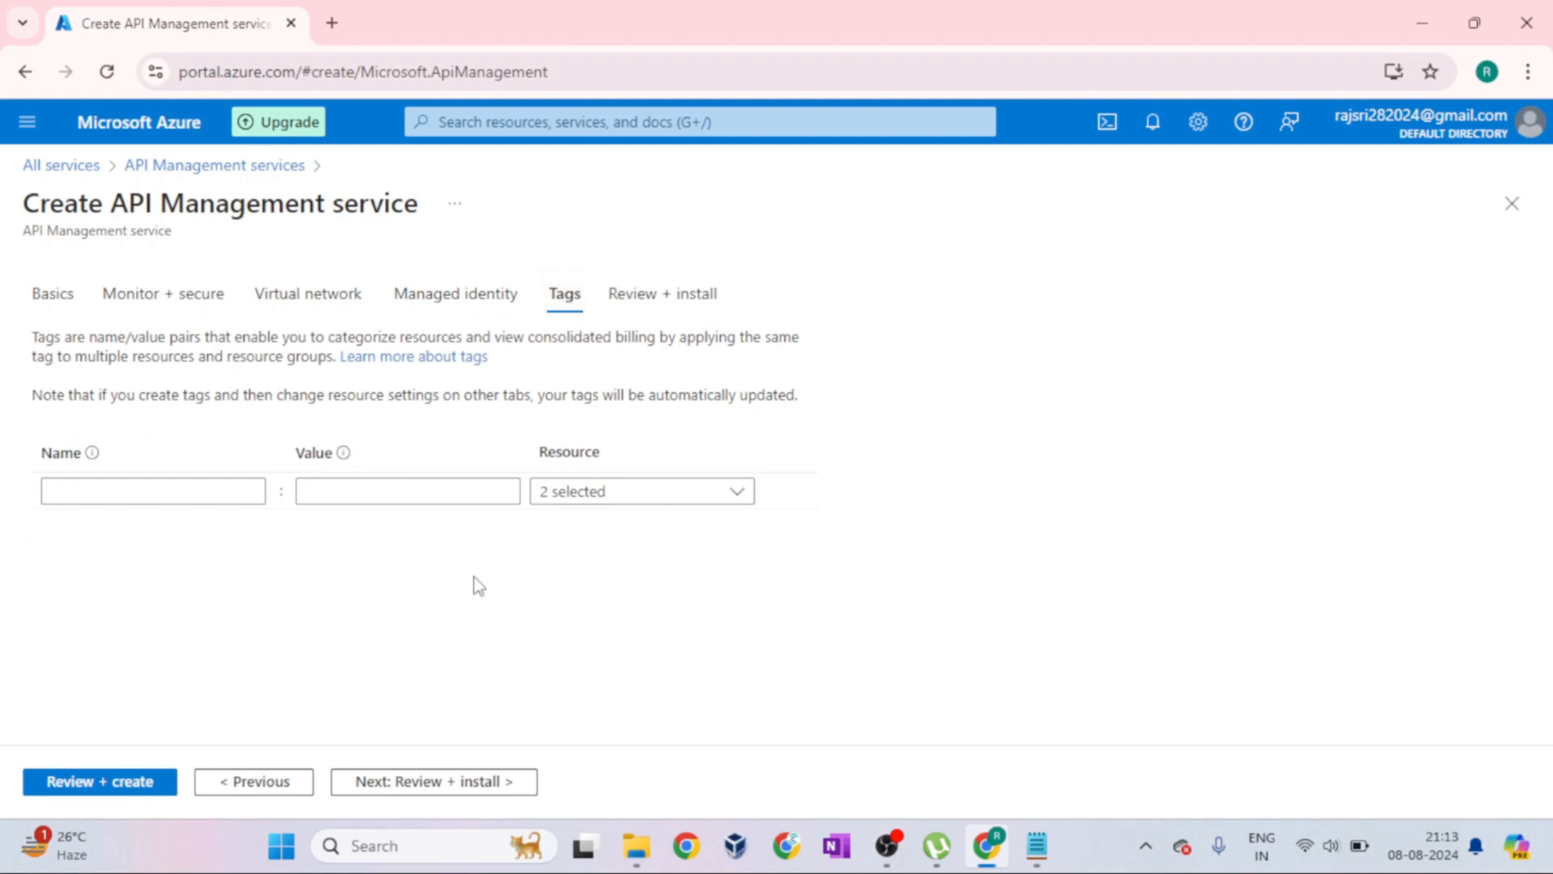
left_click_drag(30, 340, 574, 356)
left_click(574, 356)
Review the configuration summary from Basics to Network and create the API Management service
left_click(667, 296)
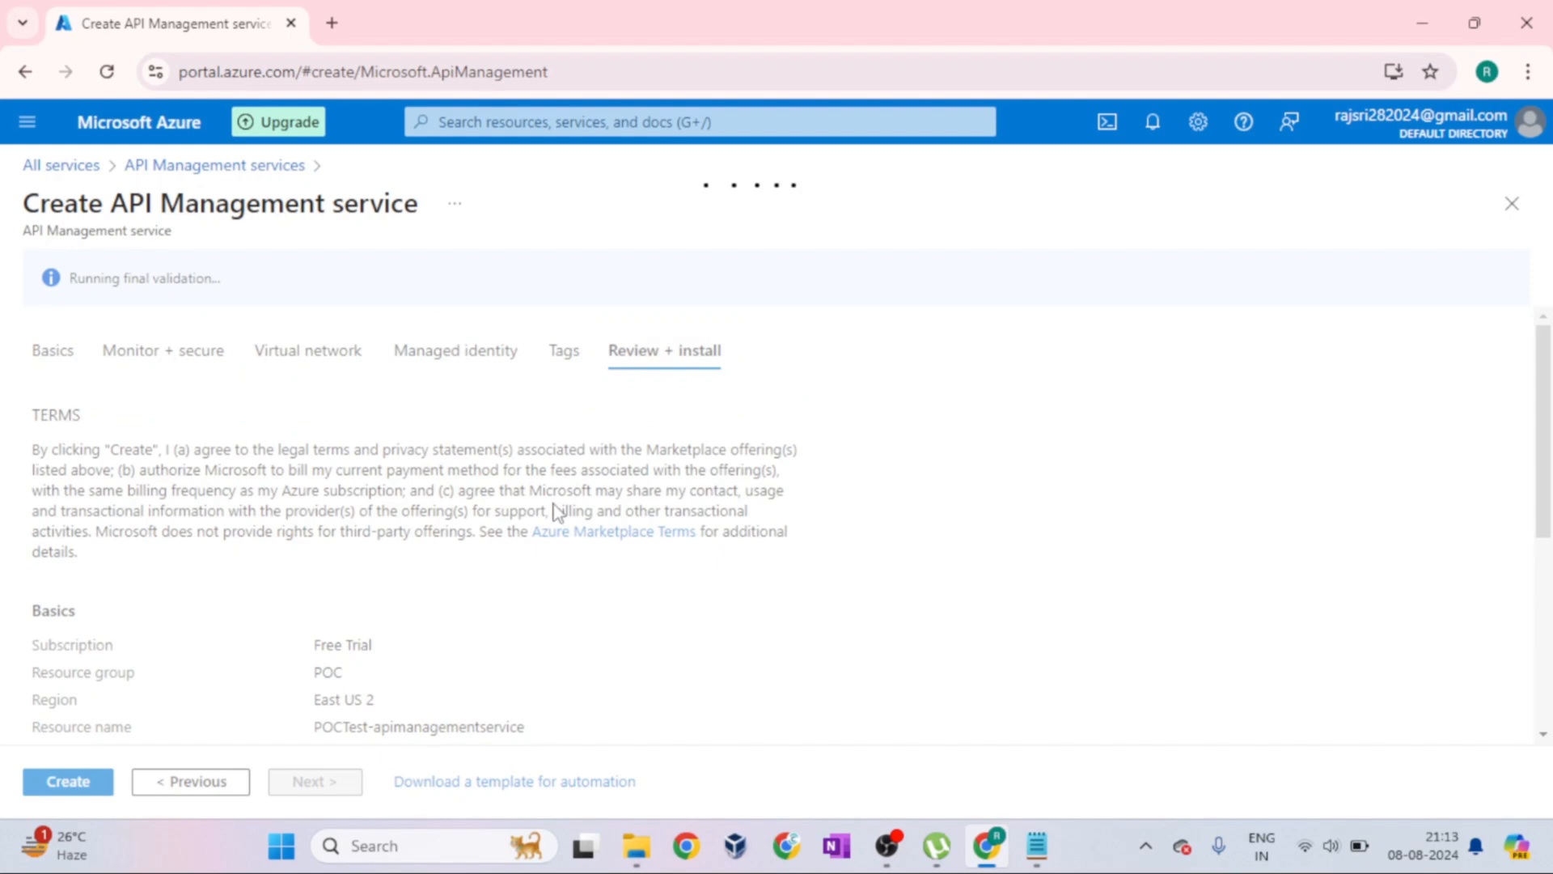
scroll(665, 580, "down", 5)
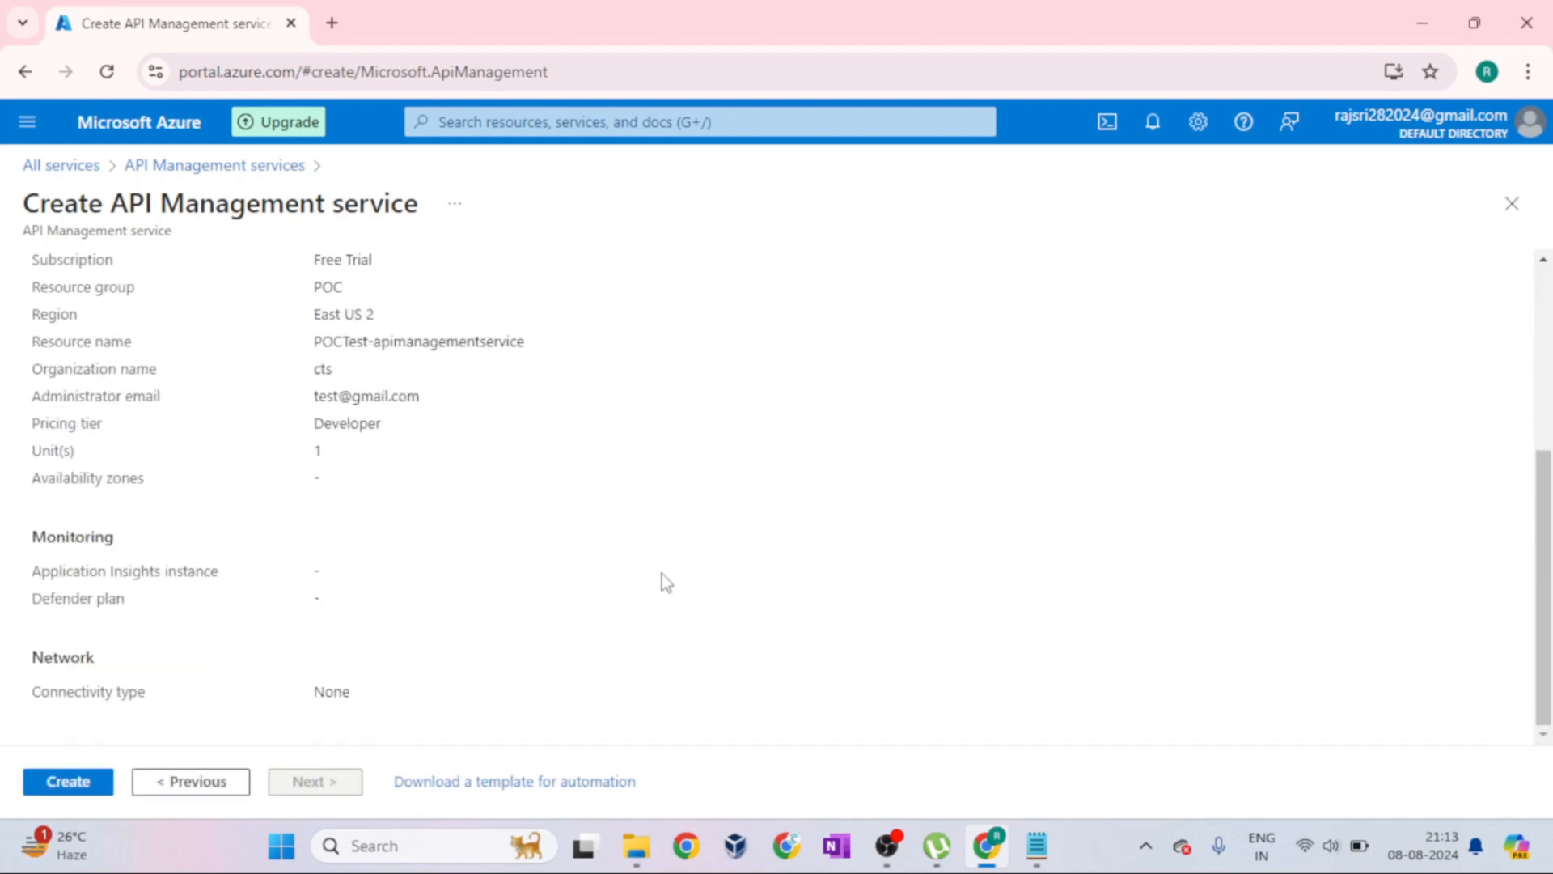
left_click(64, 782)
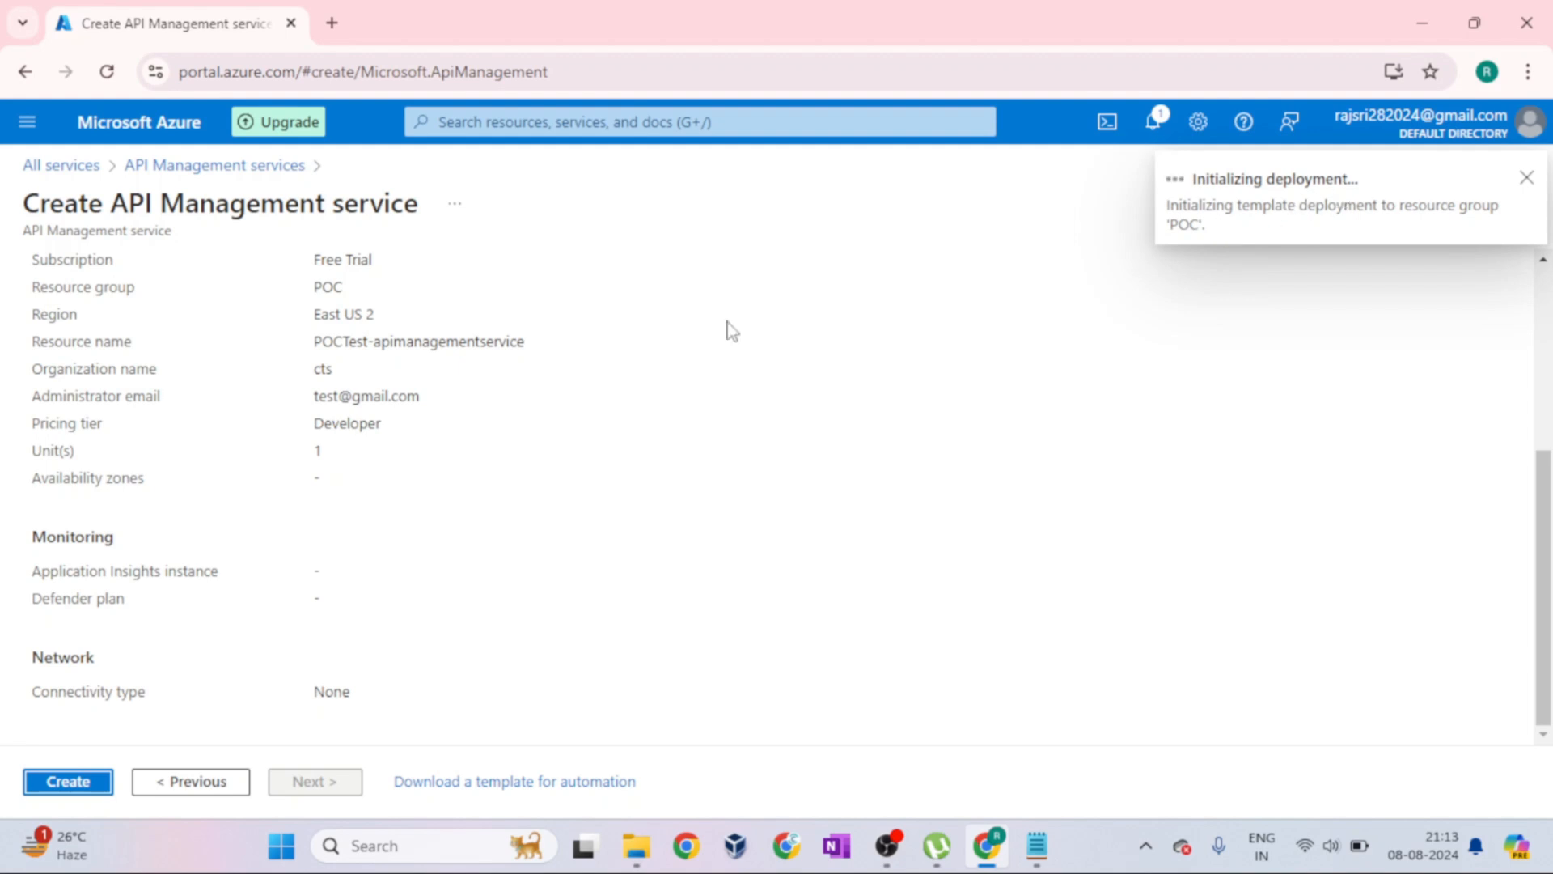
left_click_drag(22, 209, 419, 212)
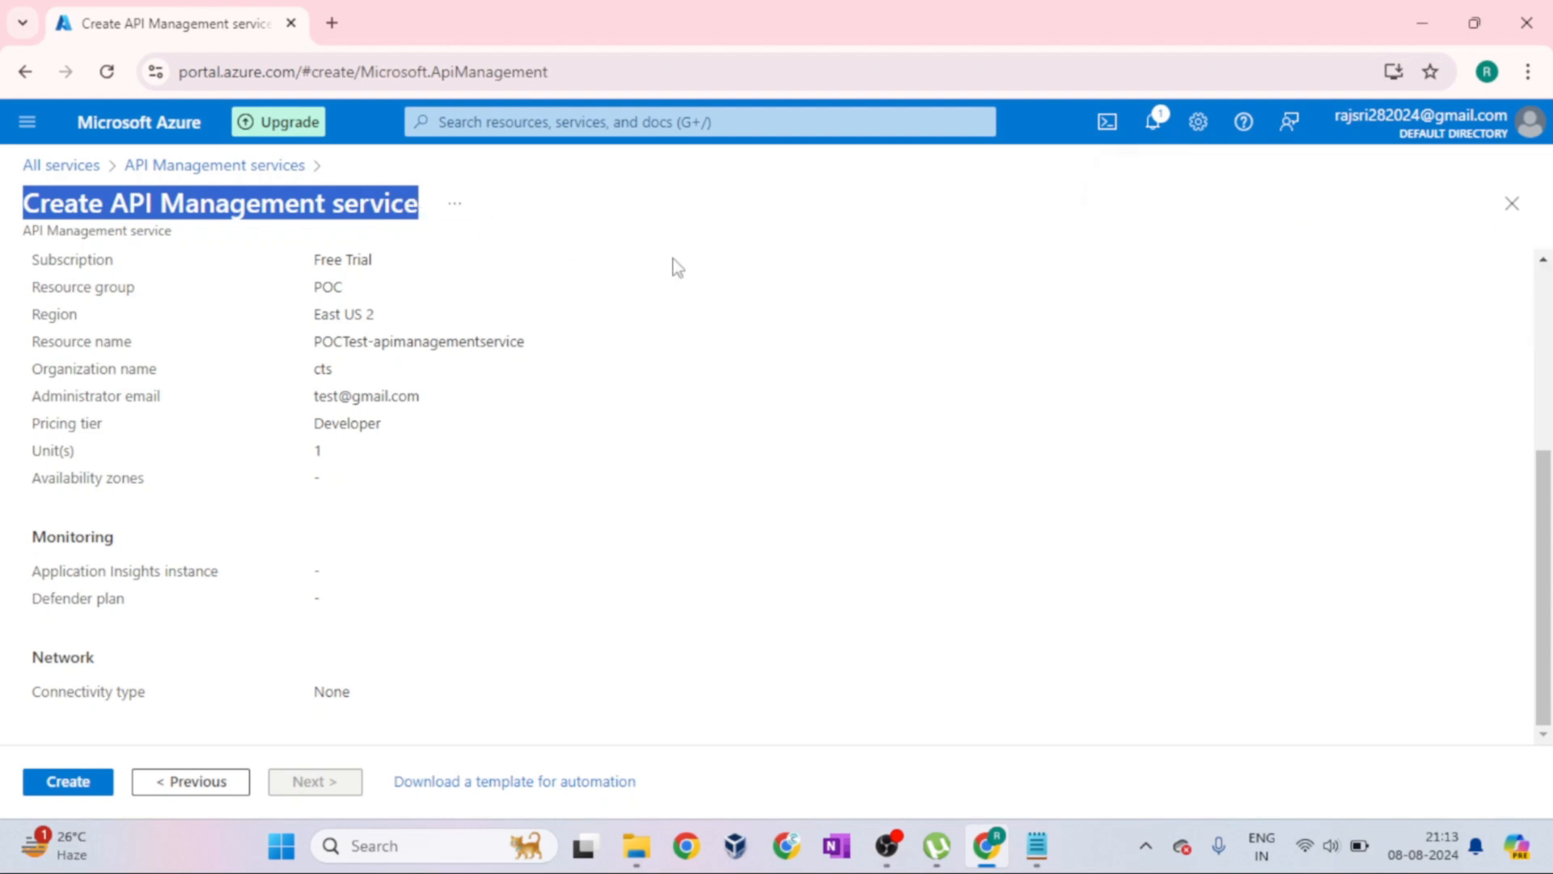
Check the running deployment through the notifications, decline discarding the unsaved edits, and close the notifications
left_click(1157, 129)
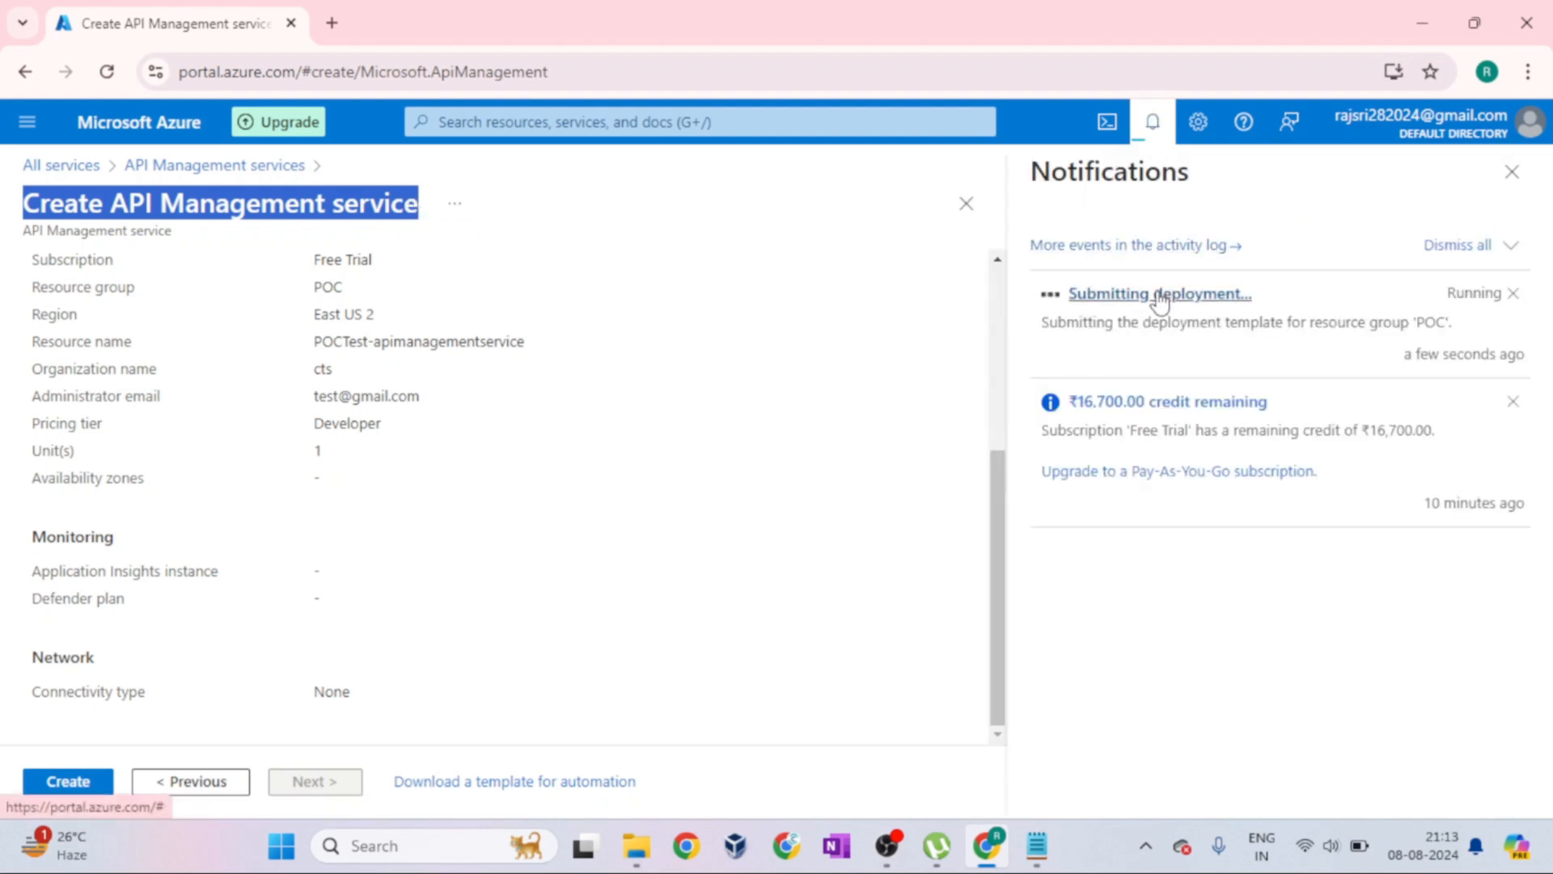
left_click(1169, 296)
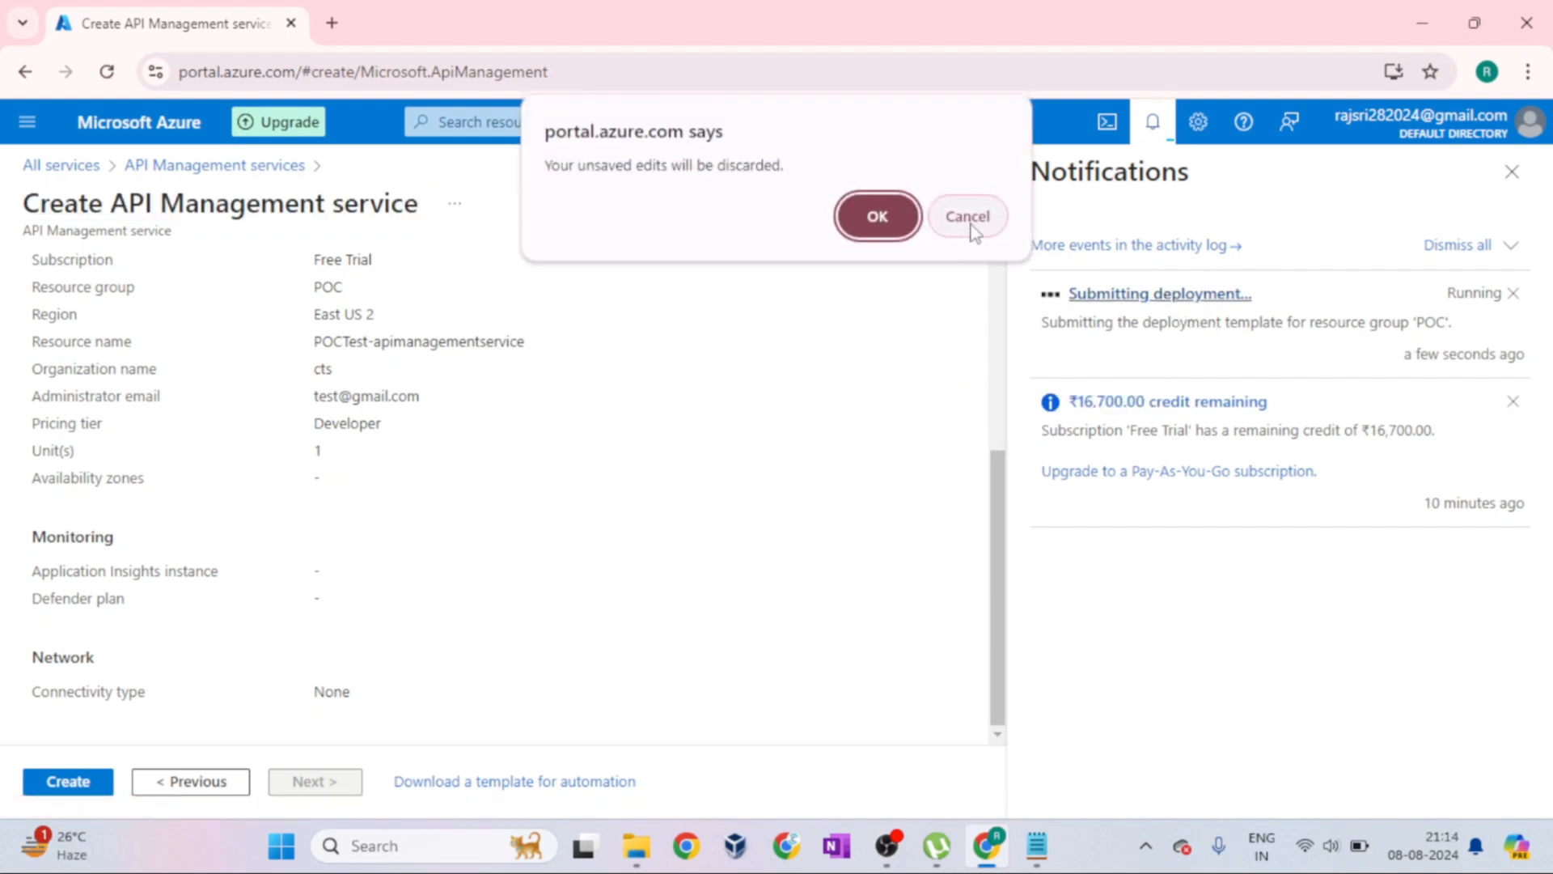
left_click(974, 230)
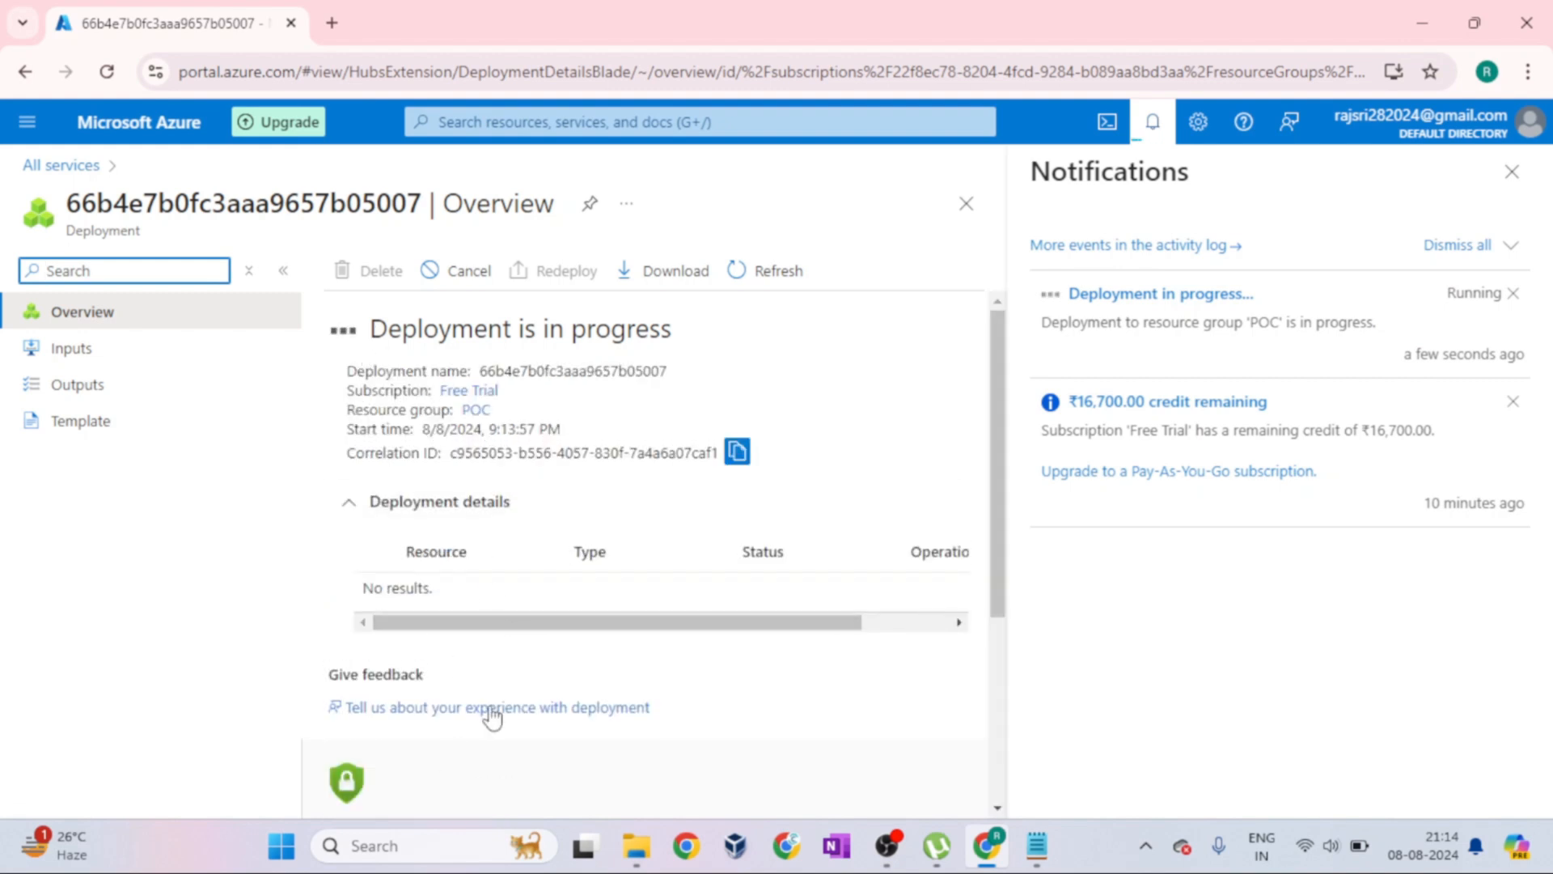
left_click(1510, 183)
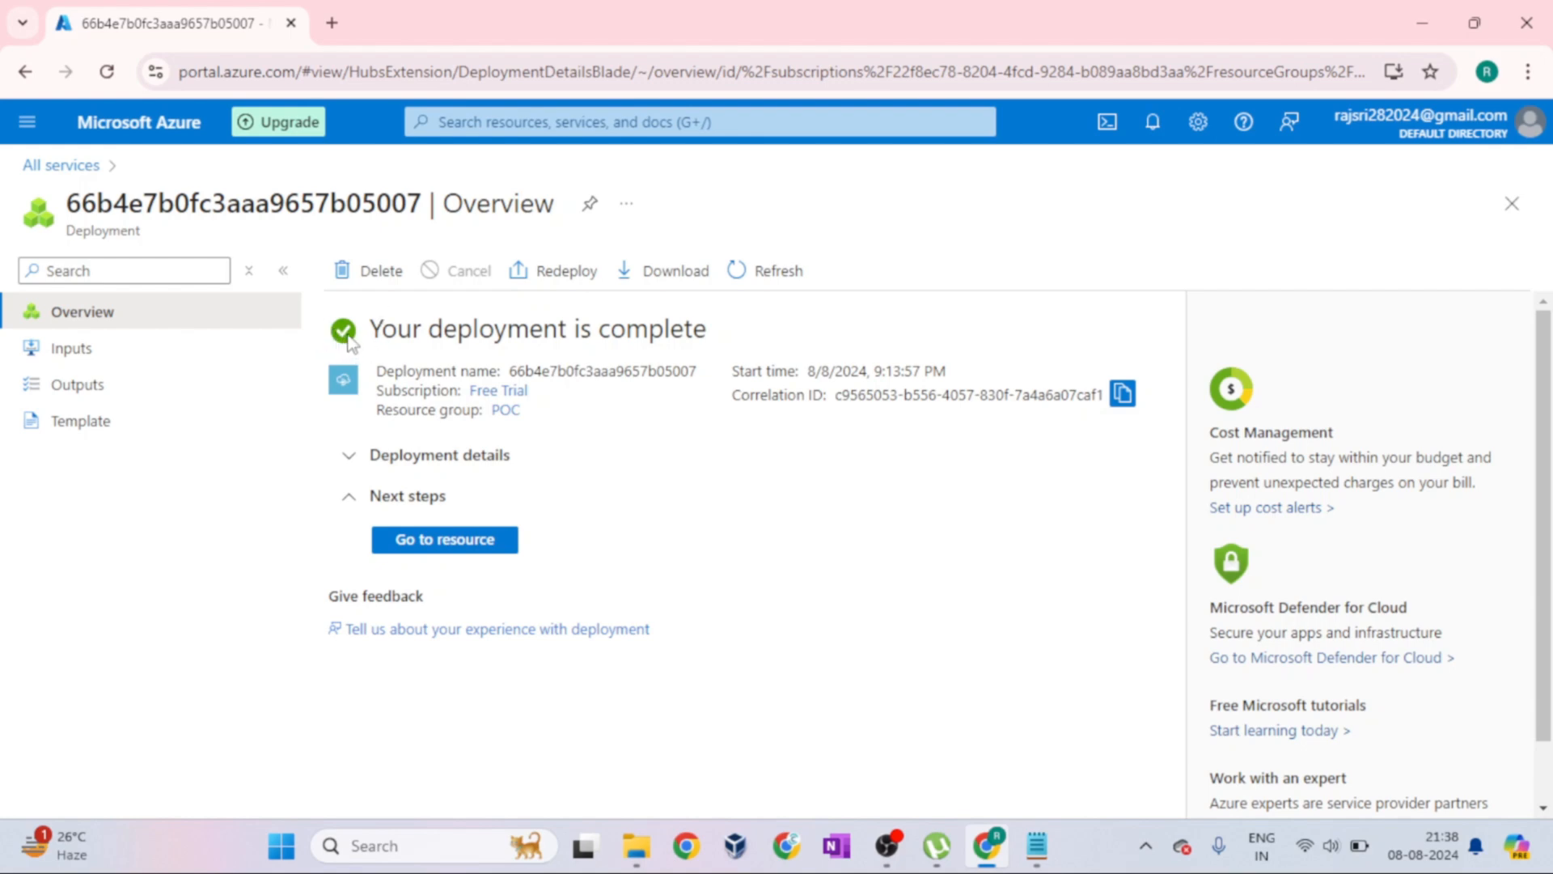
Go from the completed deployment to the new API Management resource and dismiss the updated service menu notice
left_click_drag(374, 332, 745, 333)
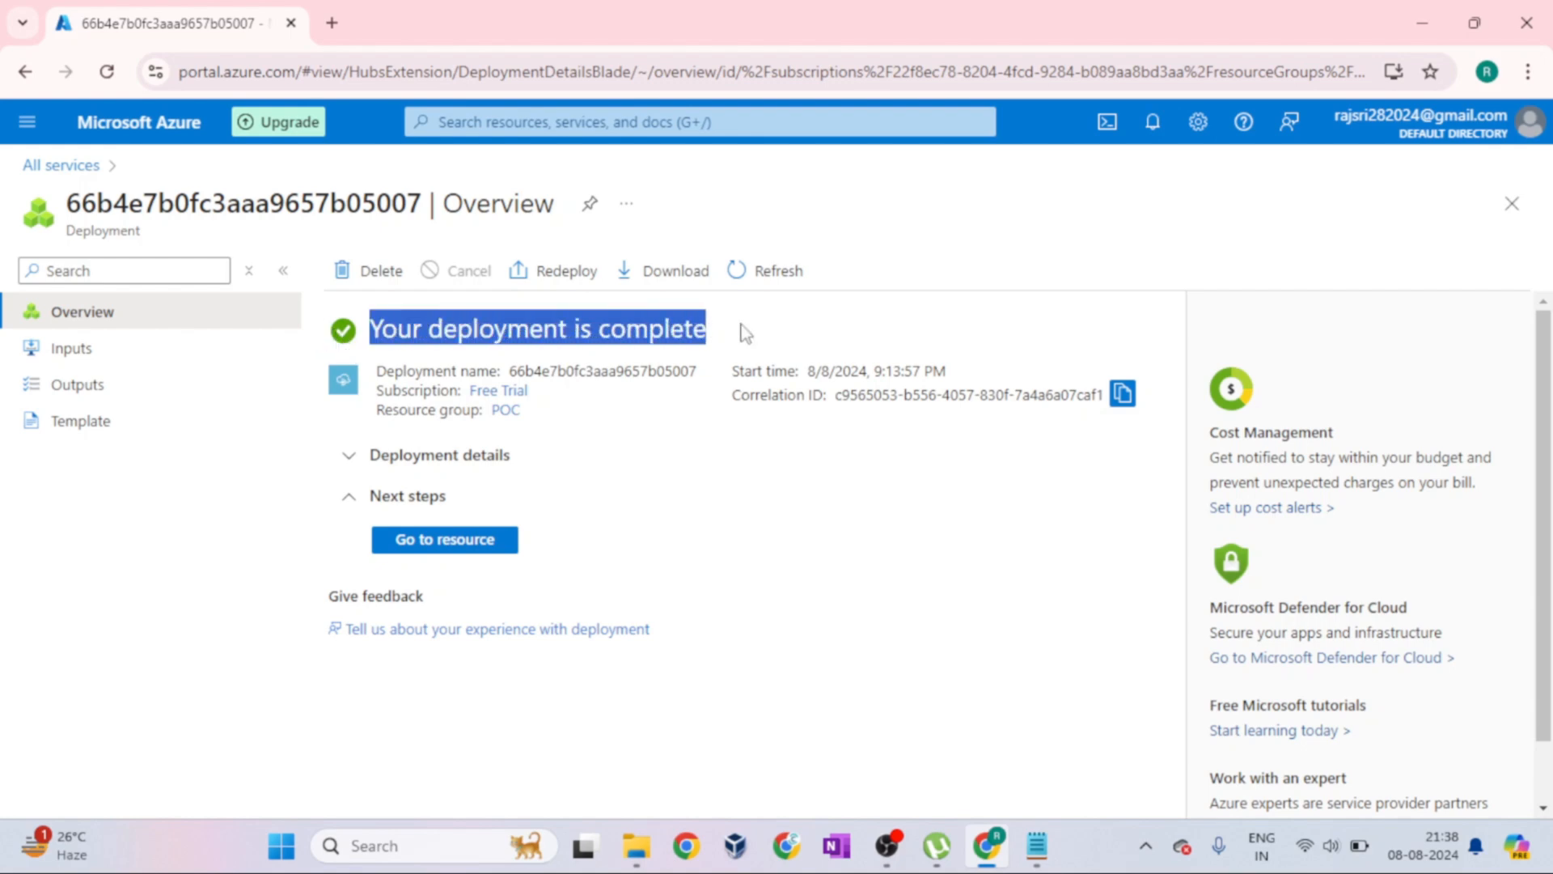
left_click(911, 338)
left_click(467, 547)
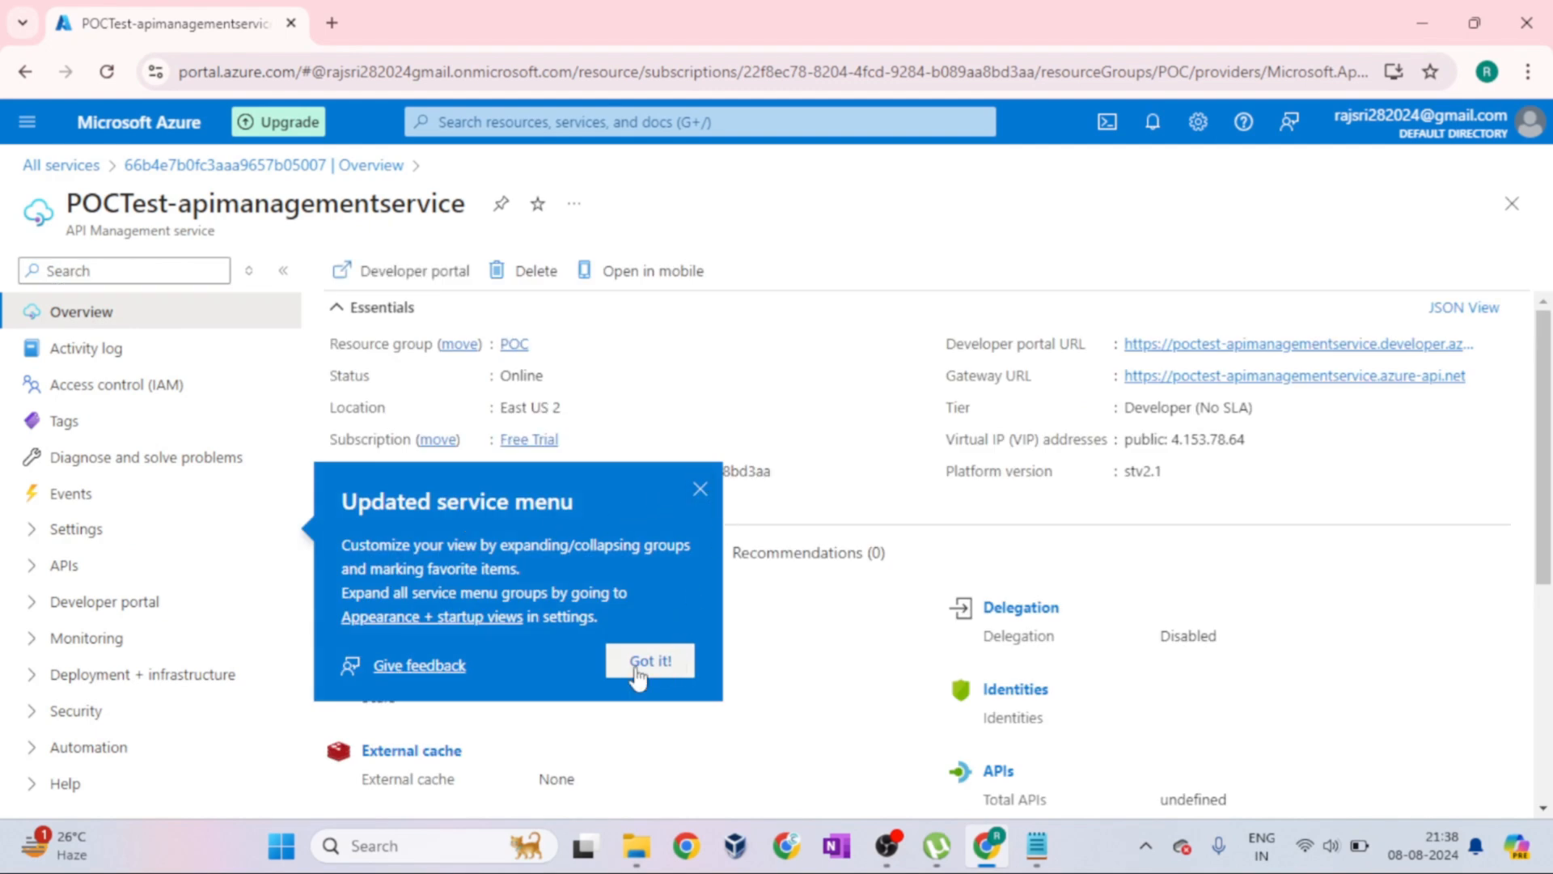
left_click(701, 491)
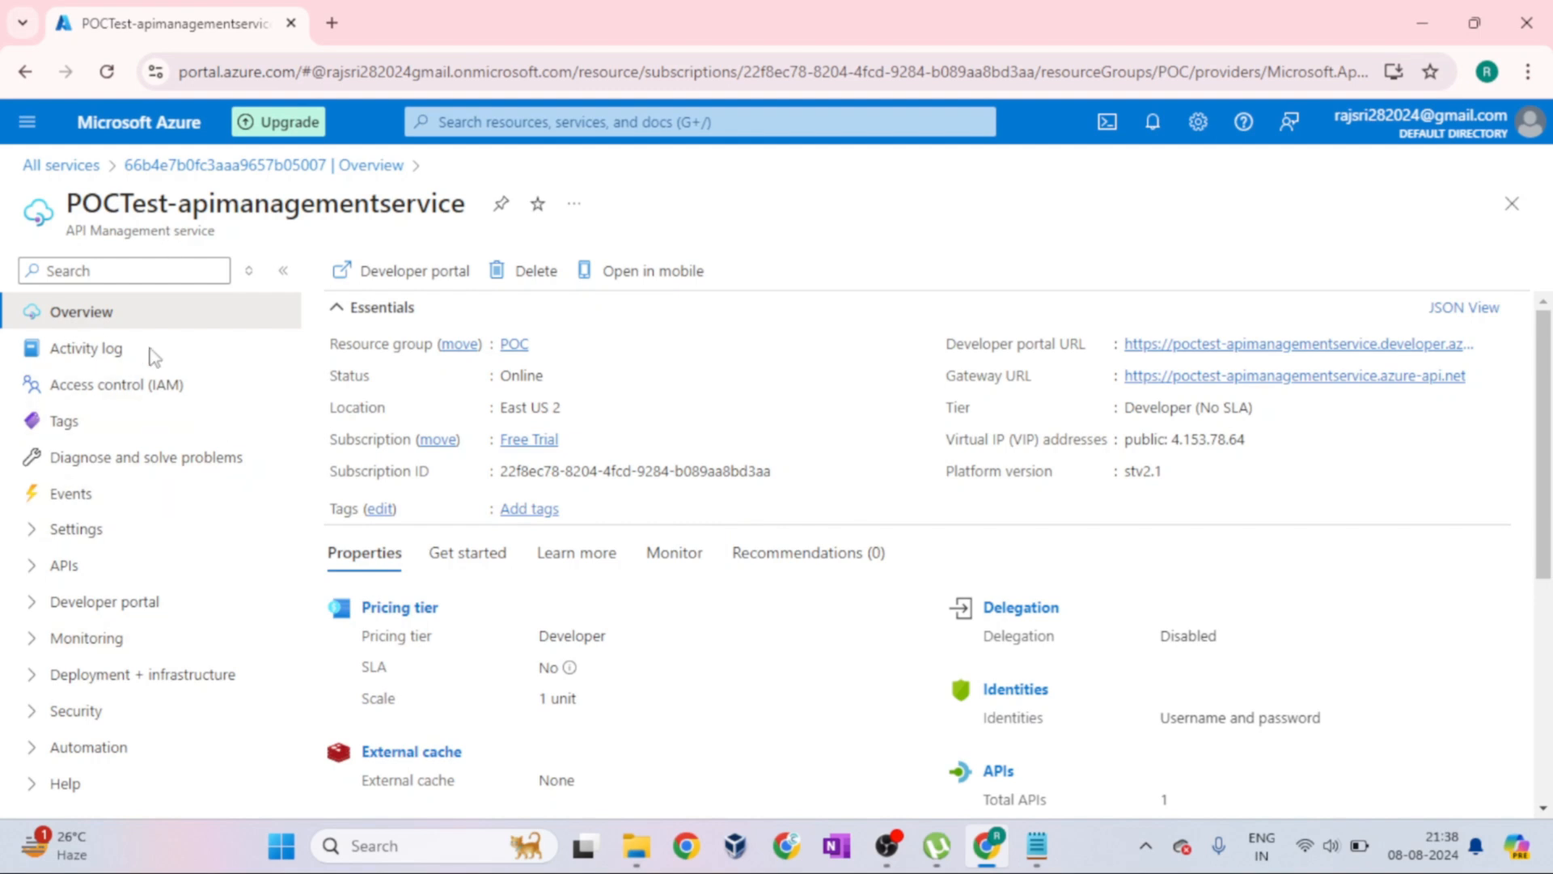
Expand the Settings and APIs groups of the service menu and look through their entries
left_click_drag(72, 203, 485, 220)
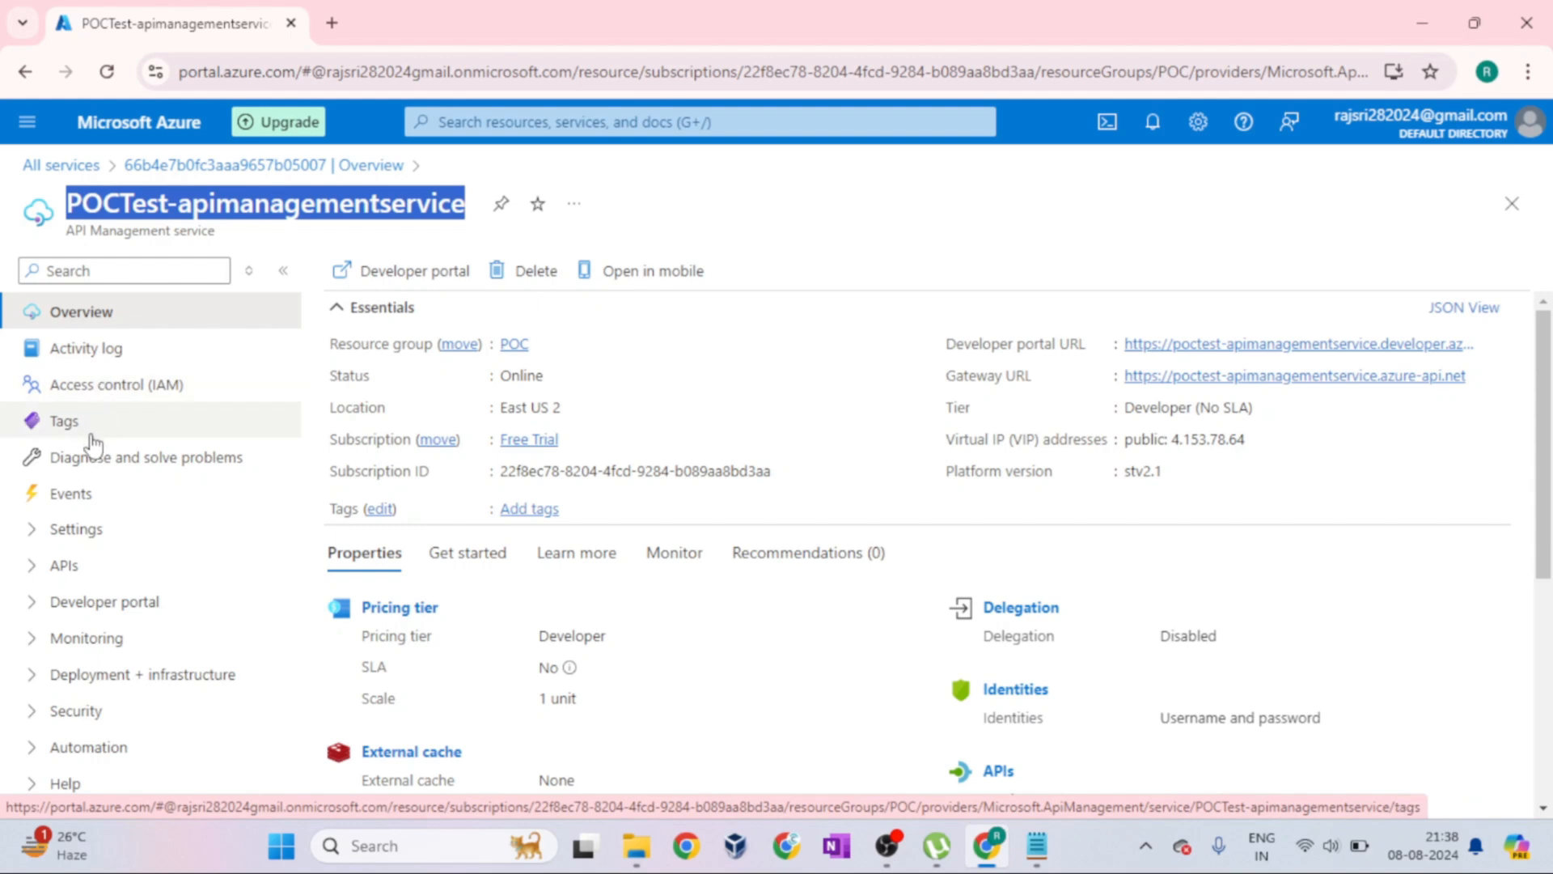
left_click(42, 540)
scroll(36, 558, "down", 1)
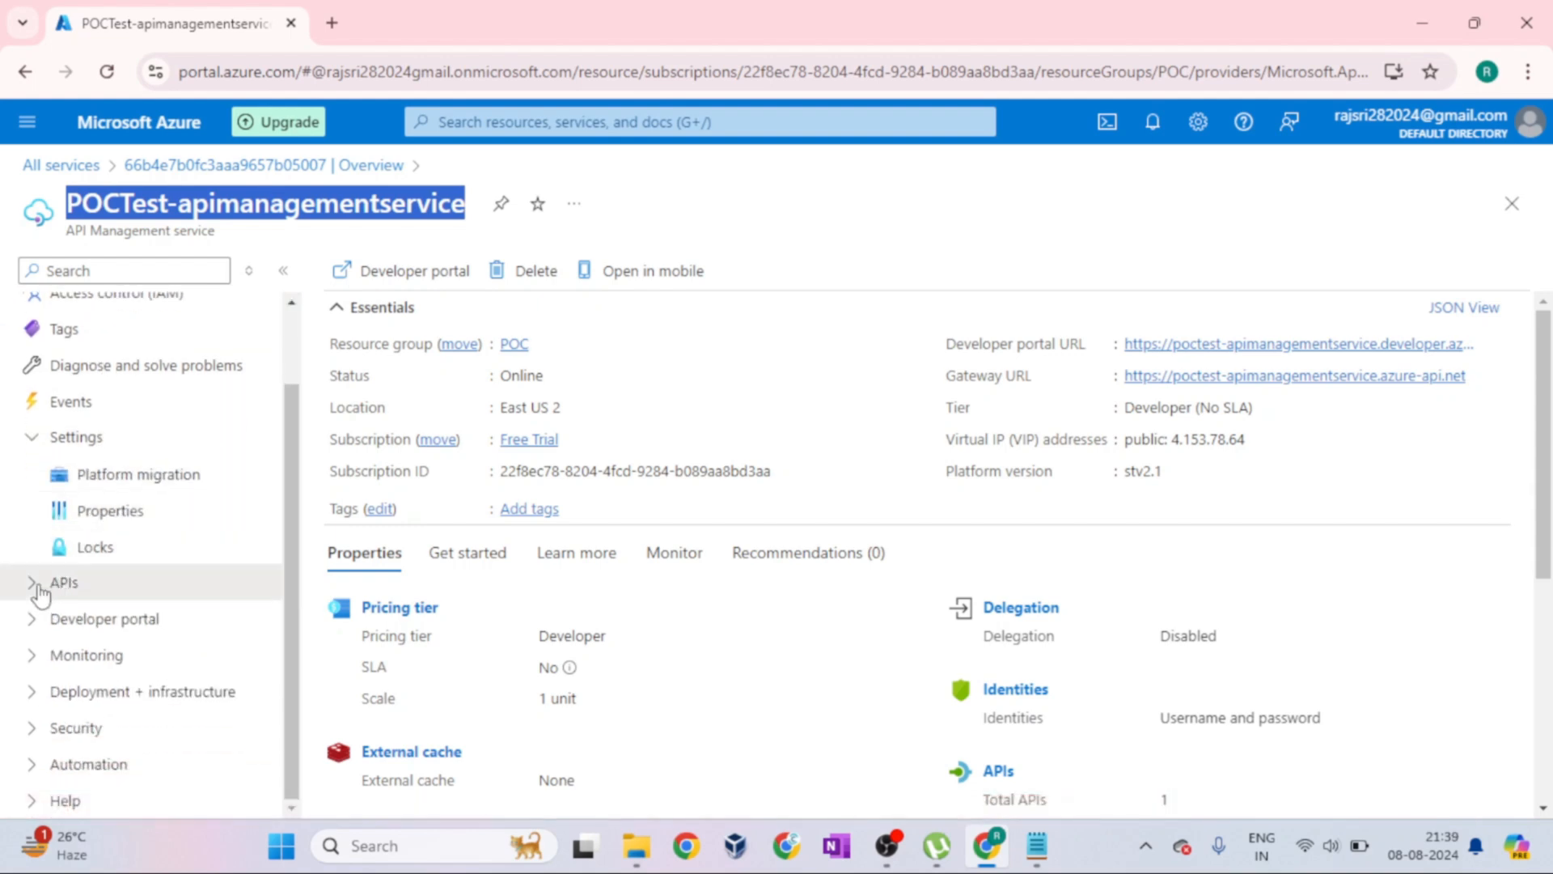
left_click(122, 581)
scroll(166, 576, "down", 4)
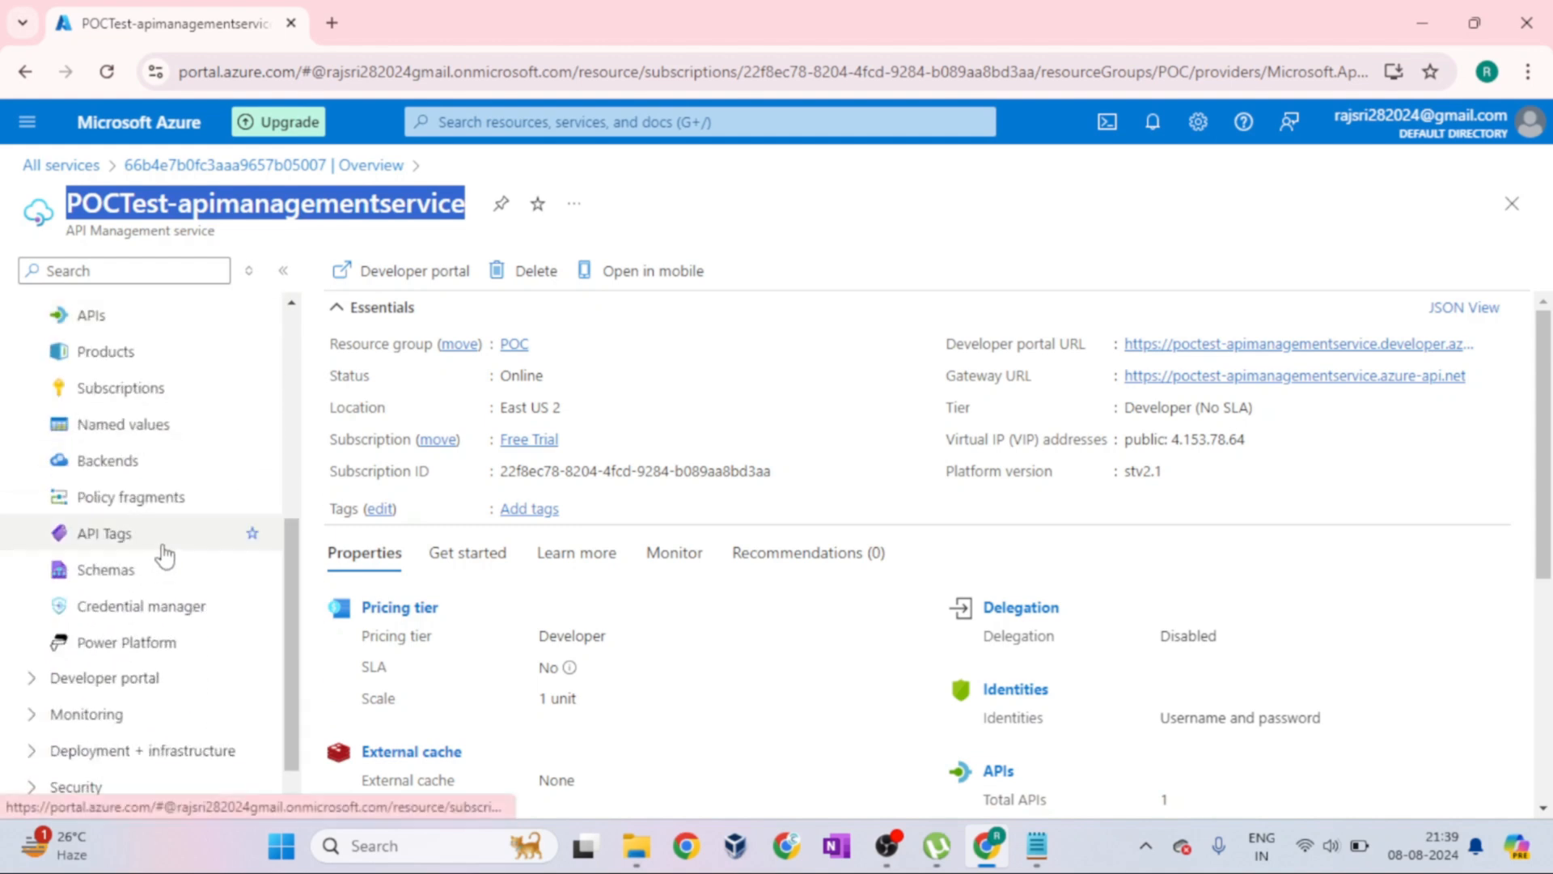
scroll(154, 534, "up", 1)
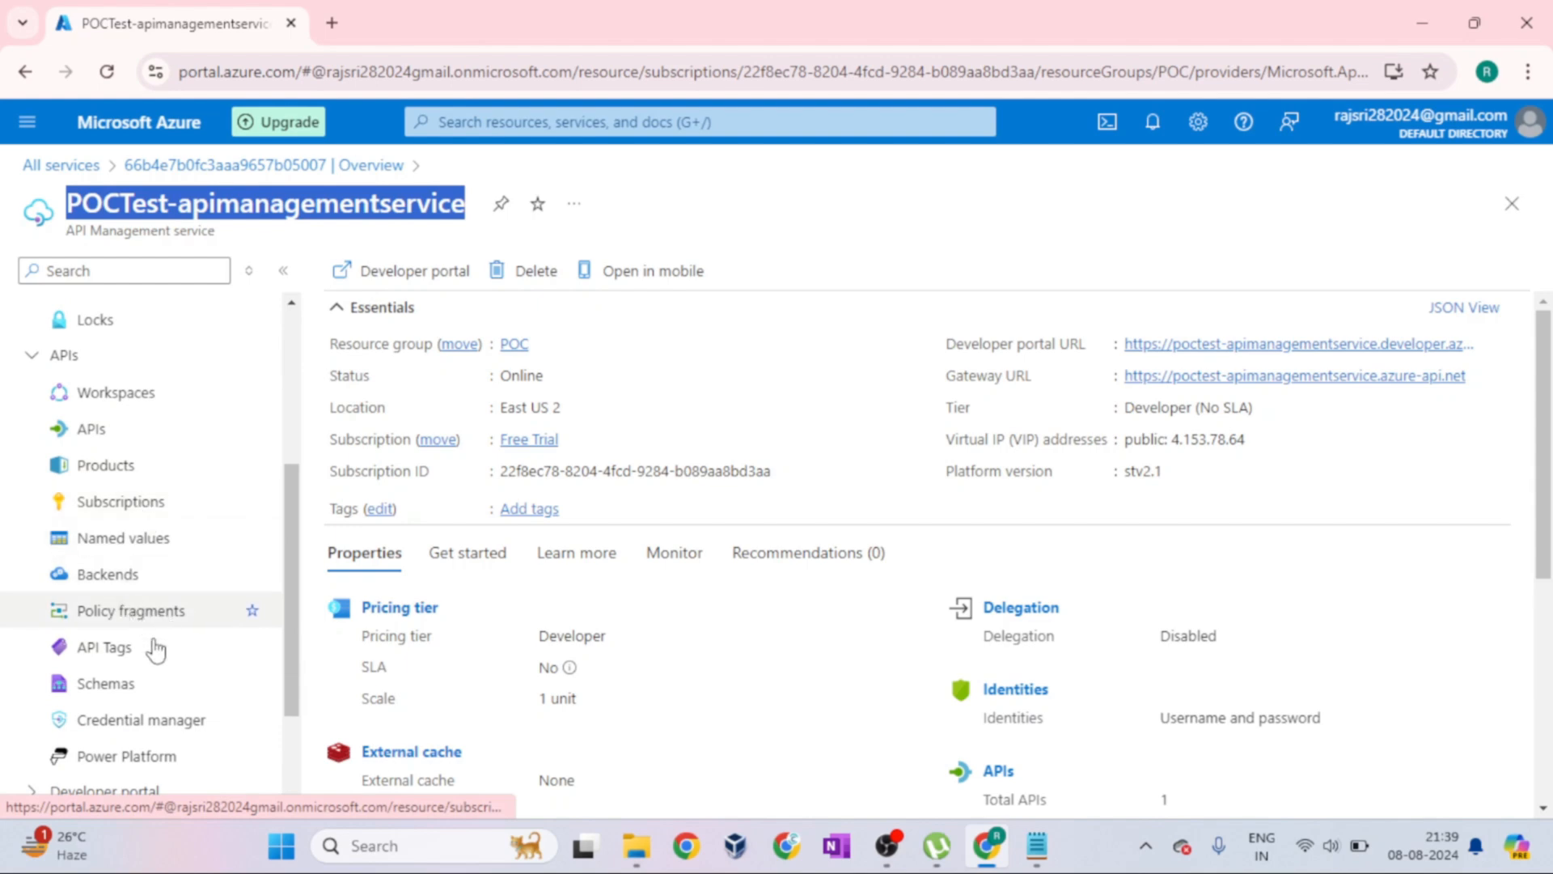
scroll(181, 572, "down", 2)
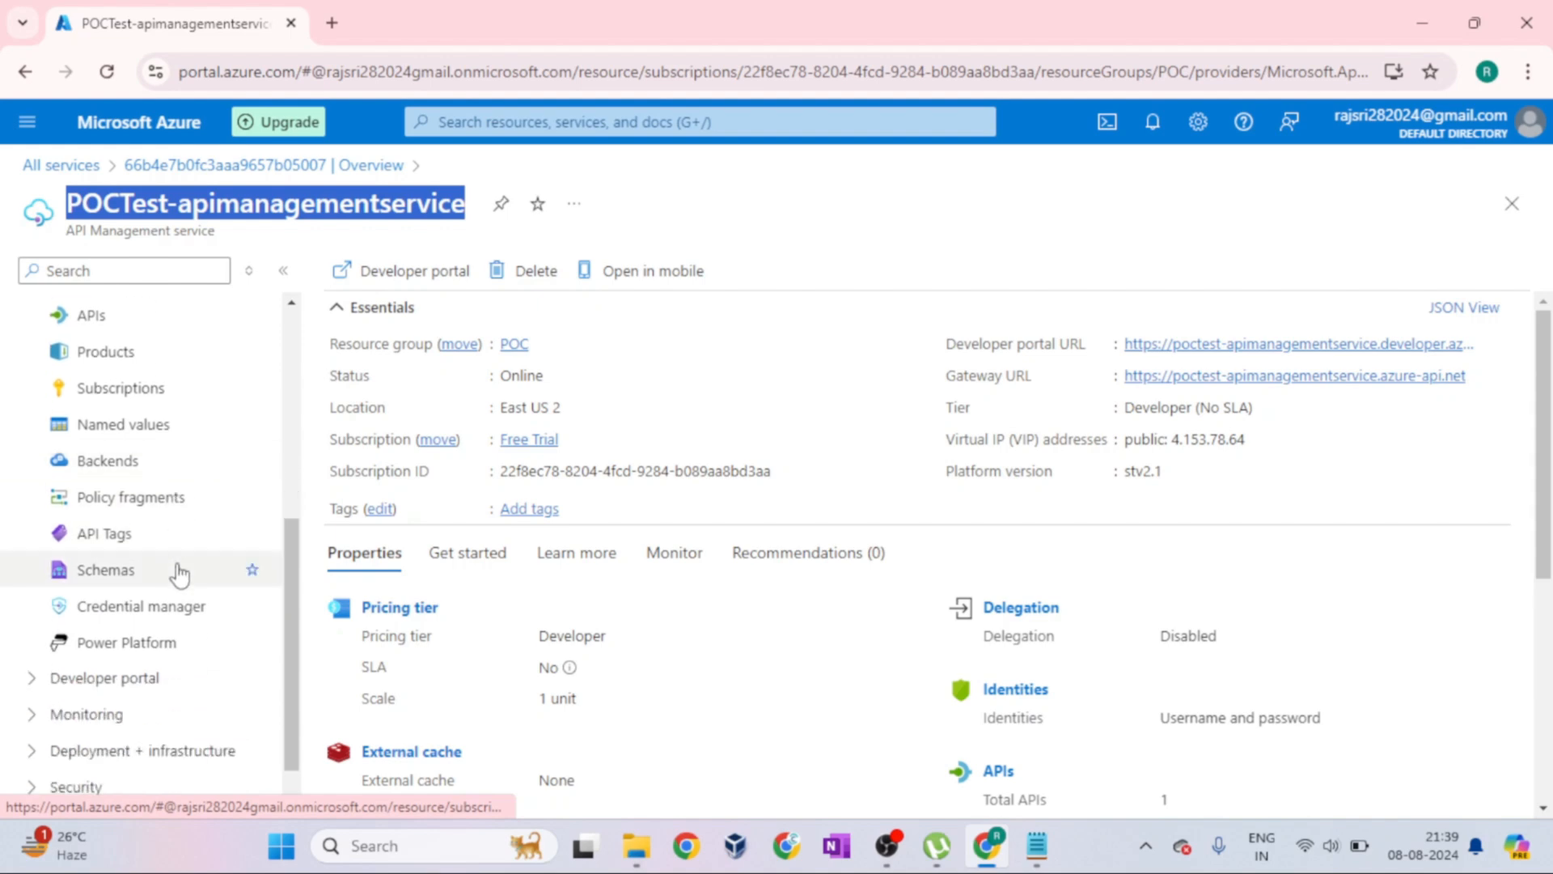
scroll(180, 574, "down", 1)
scroll(180, 572, "up", 6)
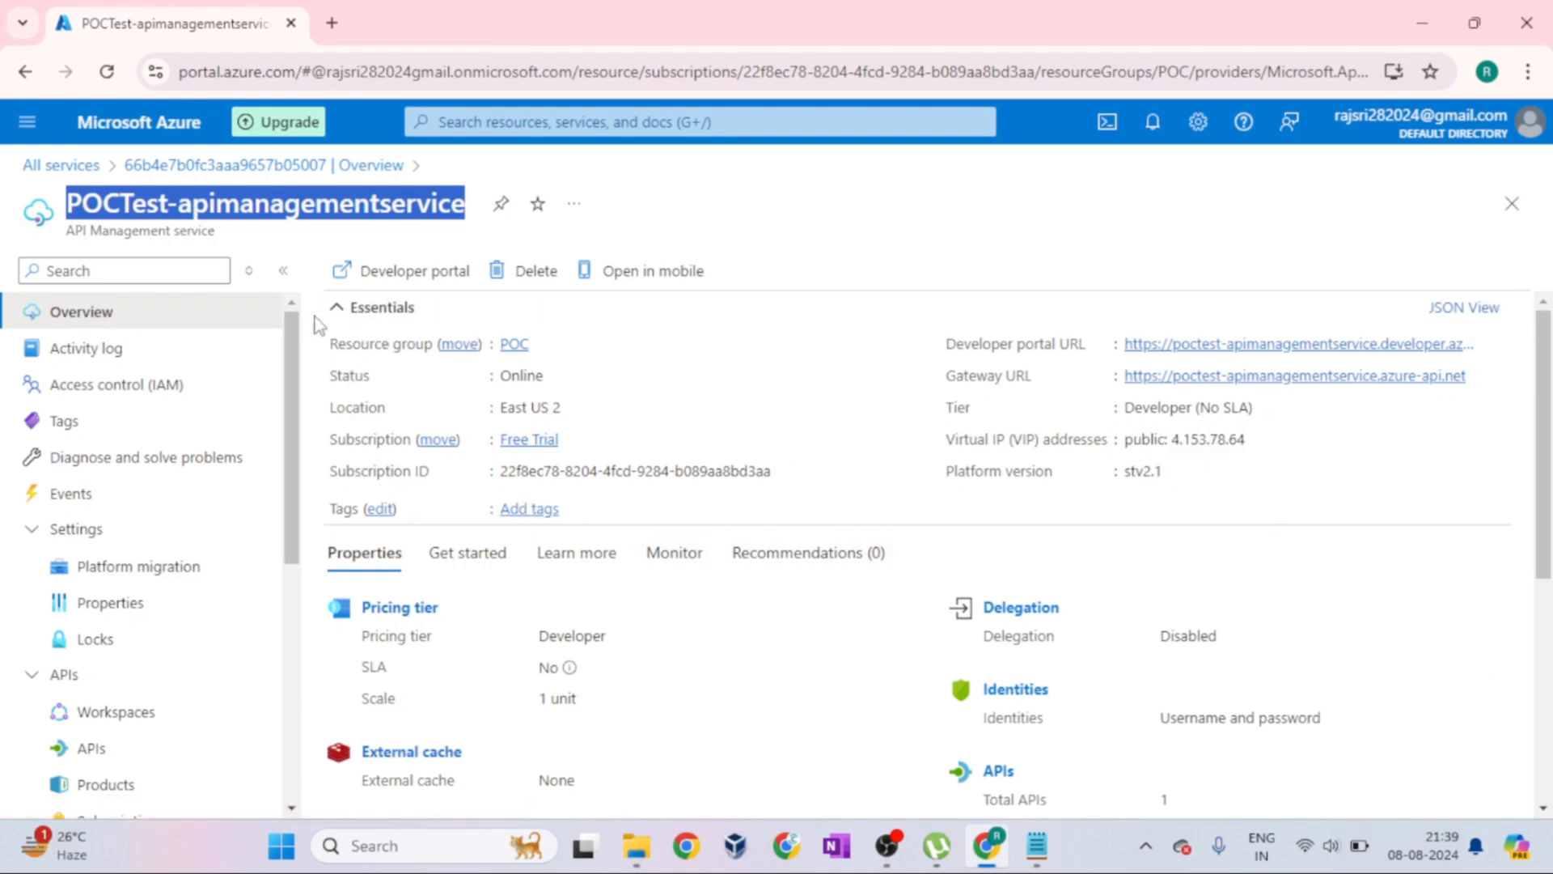
Examine the service's Essentials, highlighting the resource group label and subscription ID, and look through the Properties overview
left_click_drag(331, 350, 431, 357)
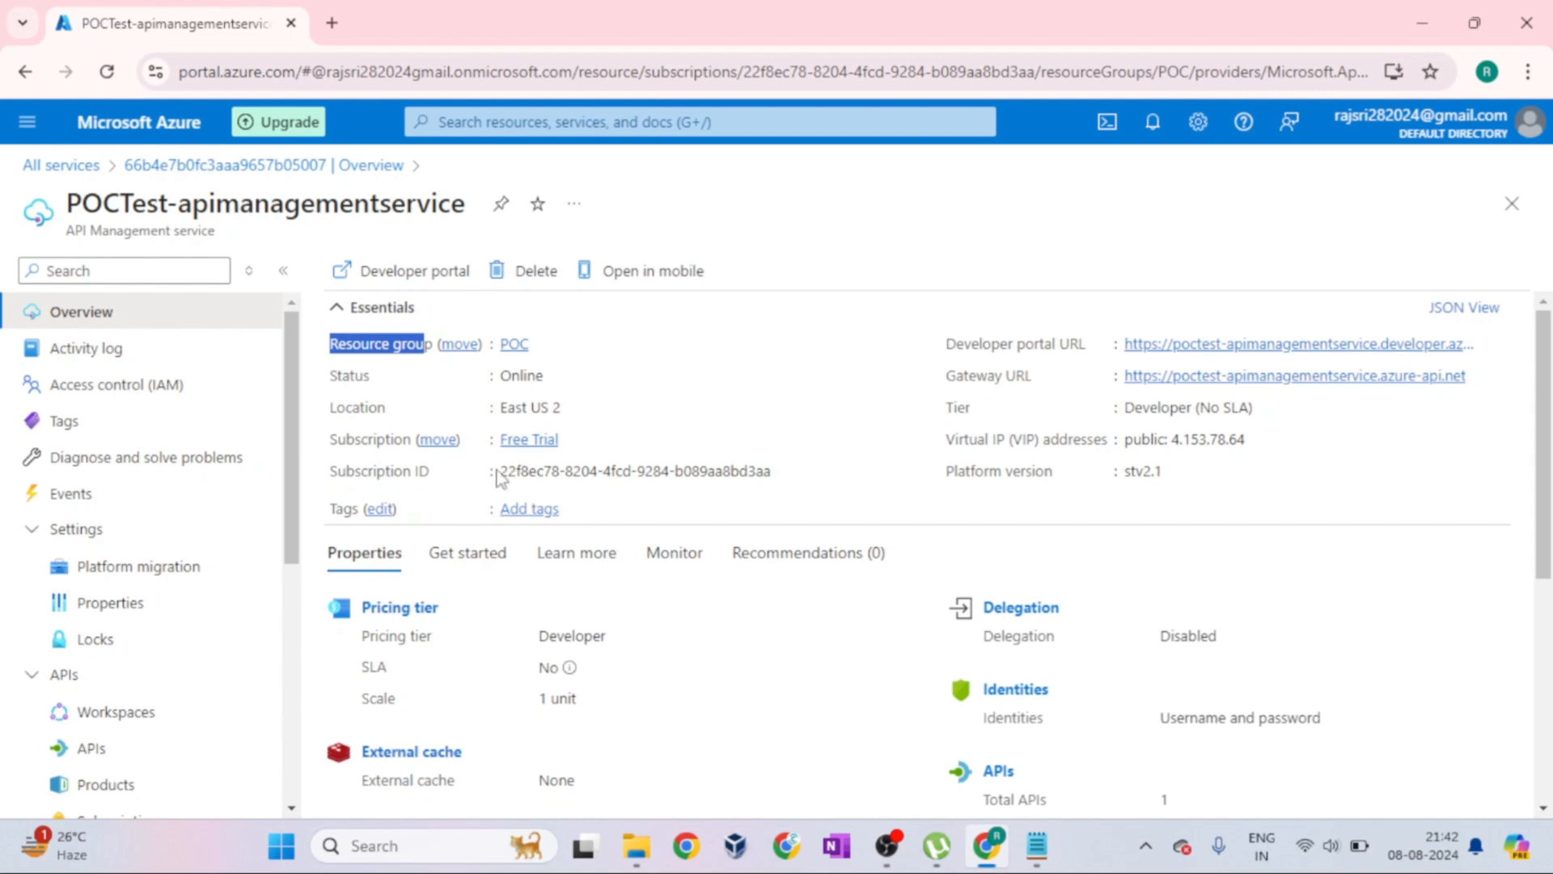
left_click_drag(499, 471, 757, 477)
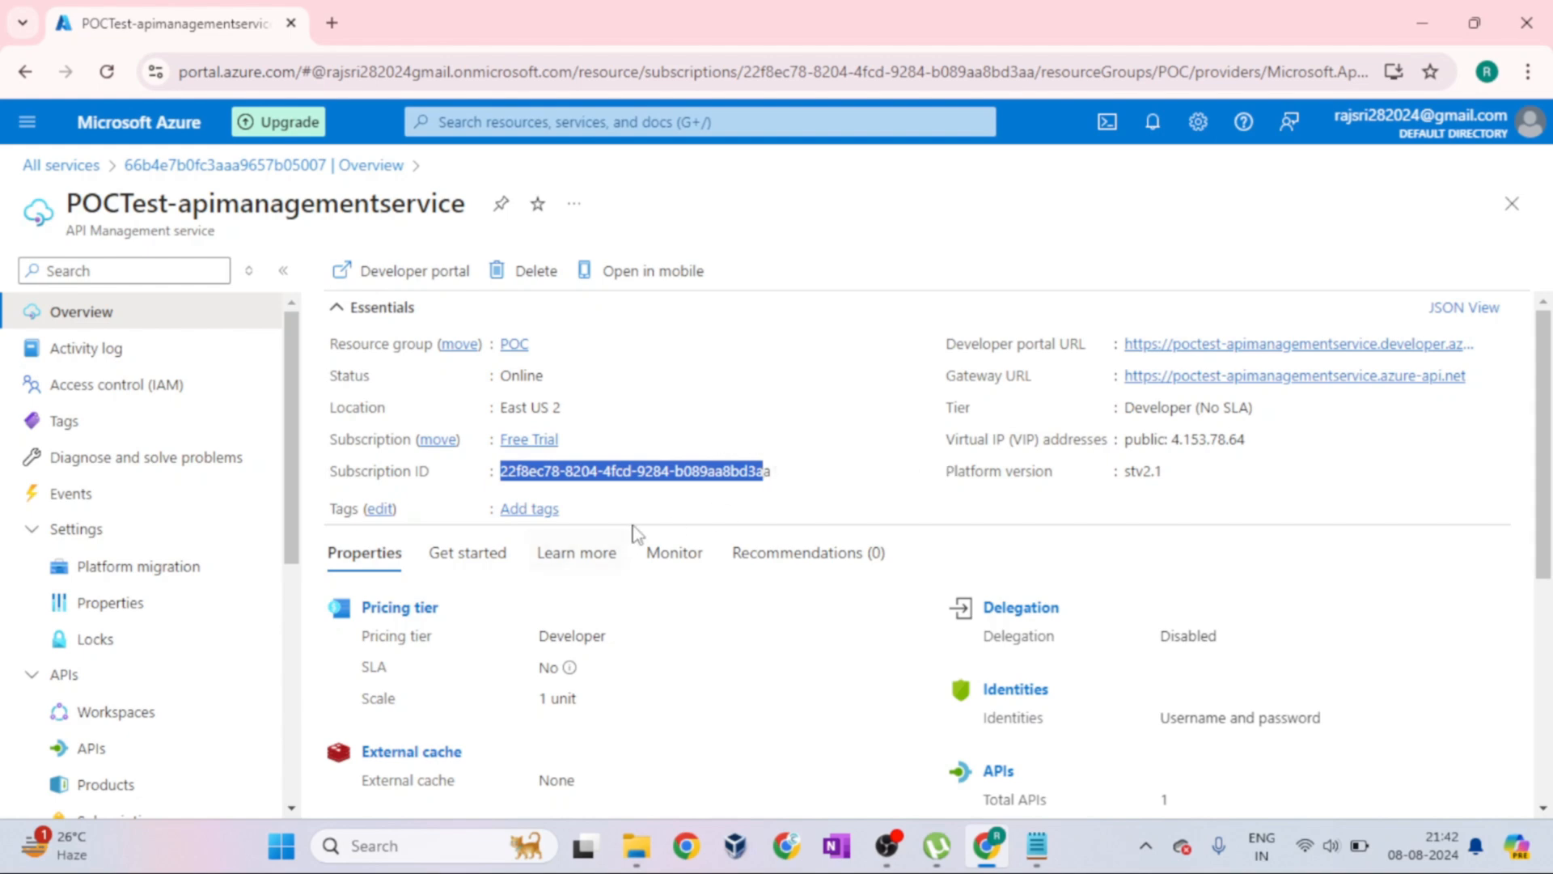
left_click(663, 524)
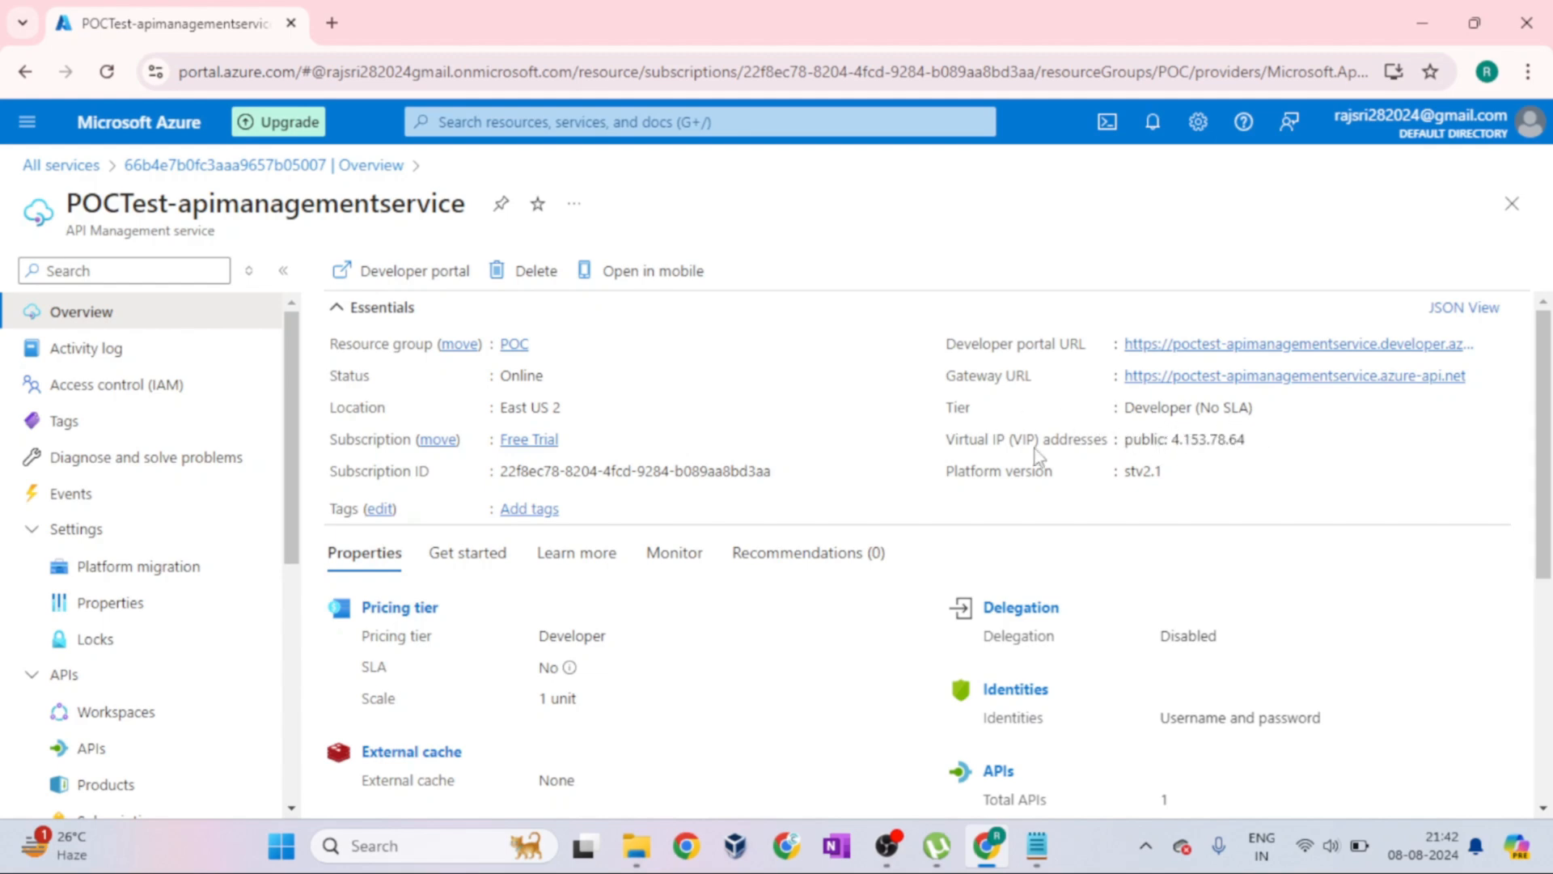
scroll(668, 690, "down", 2)
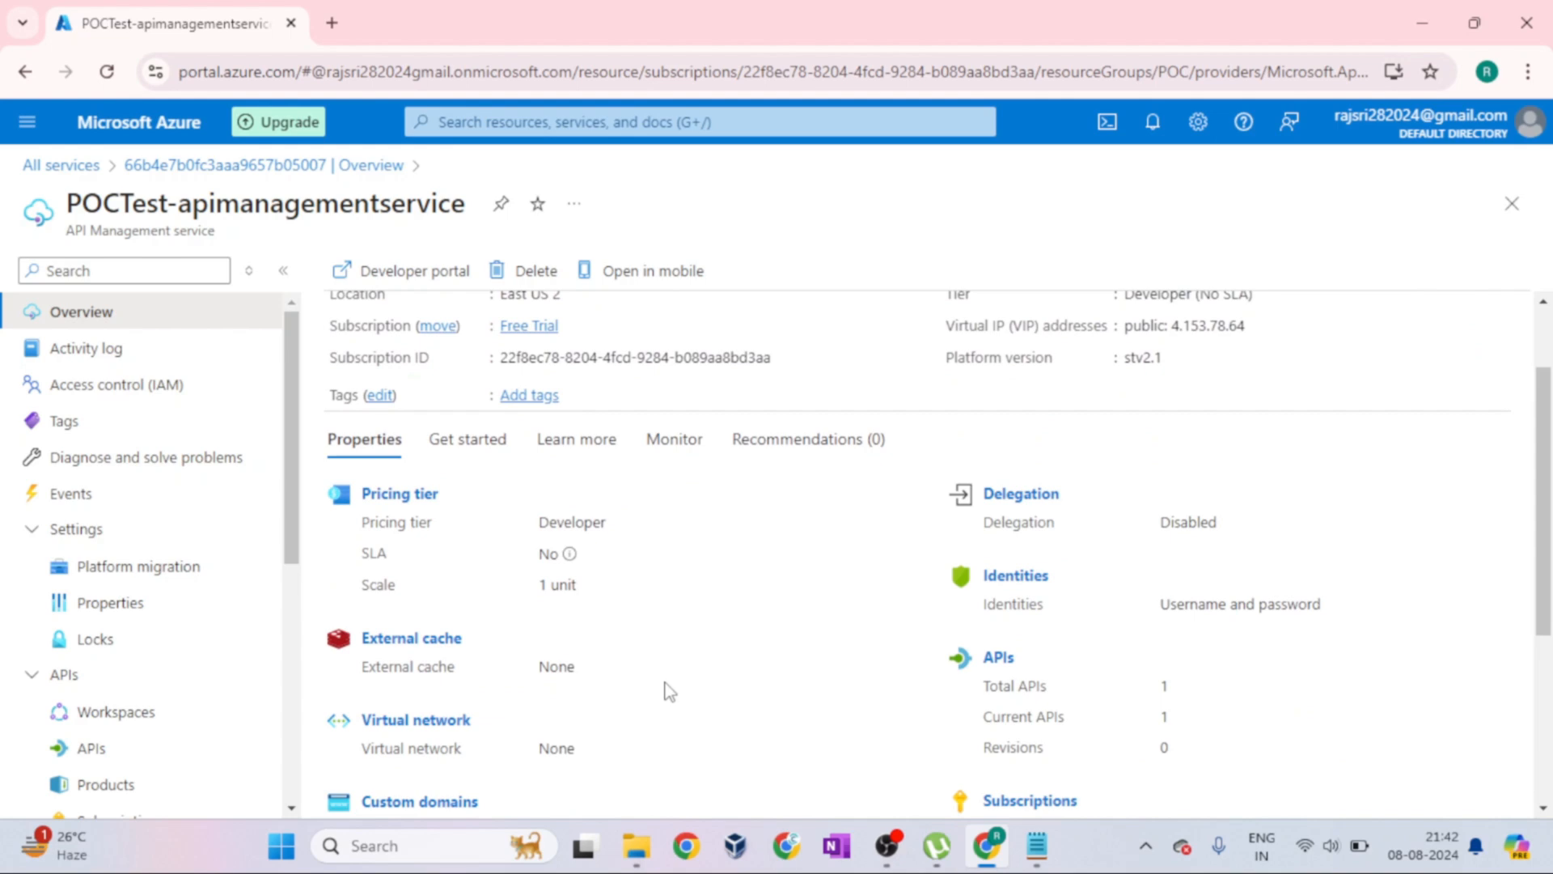
scroll(668, 690, "down", 4)
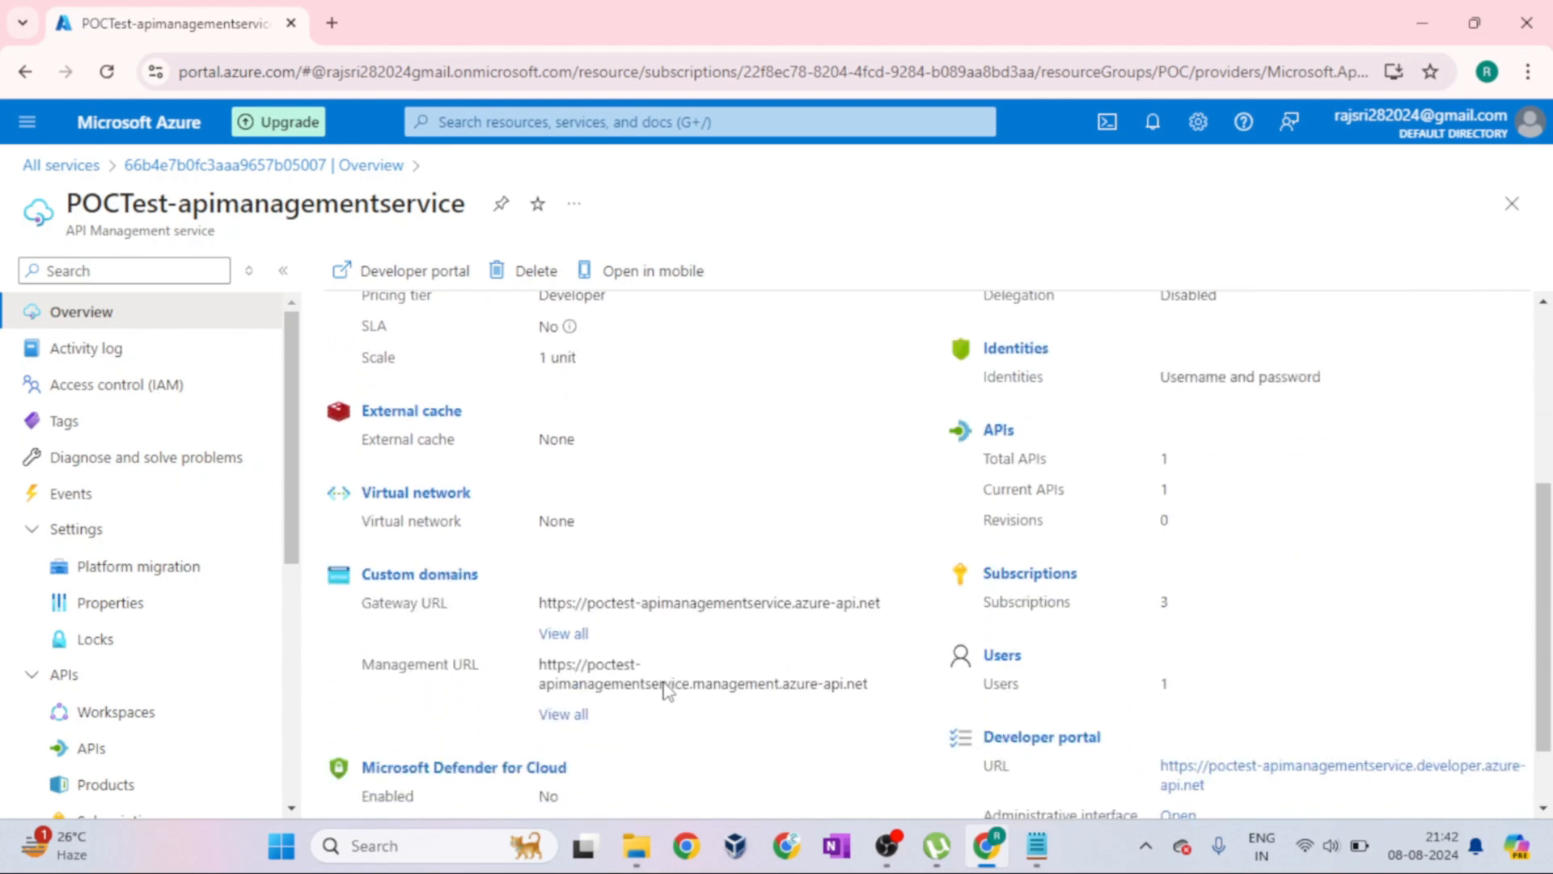
scroll(665, 690, "up", 5)
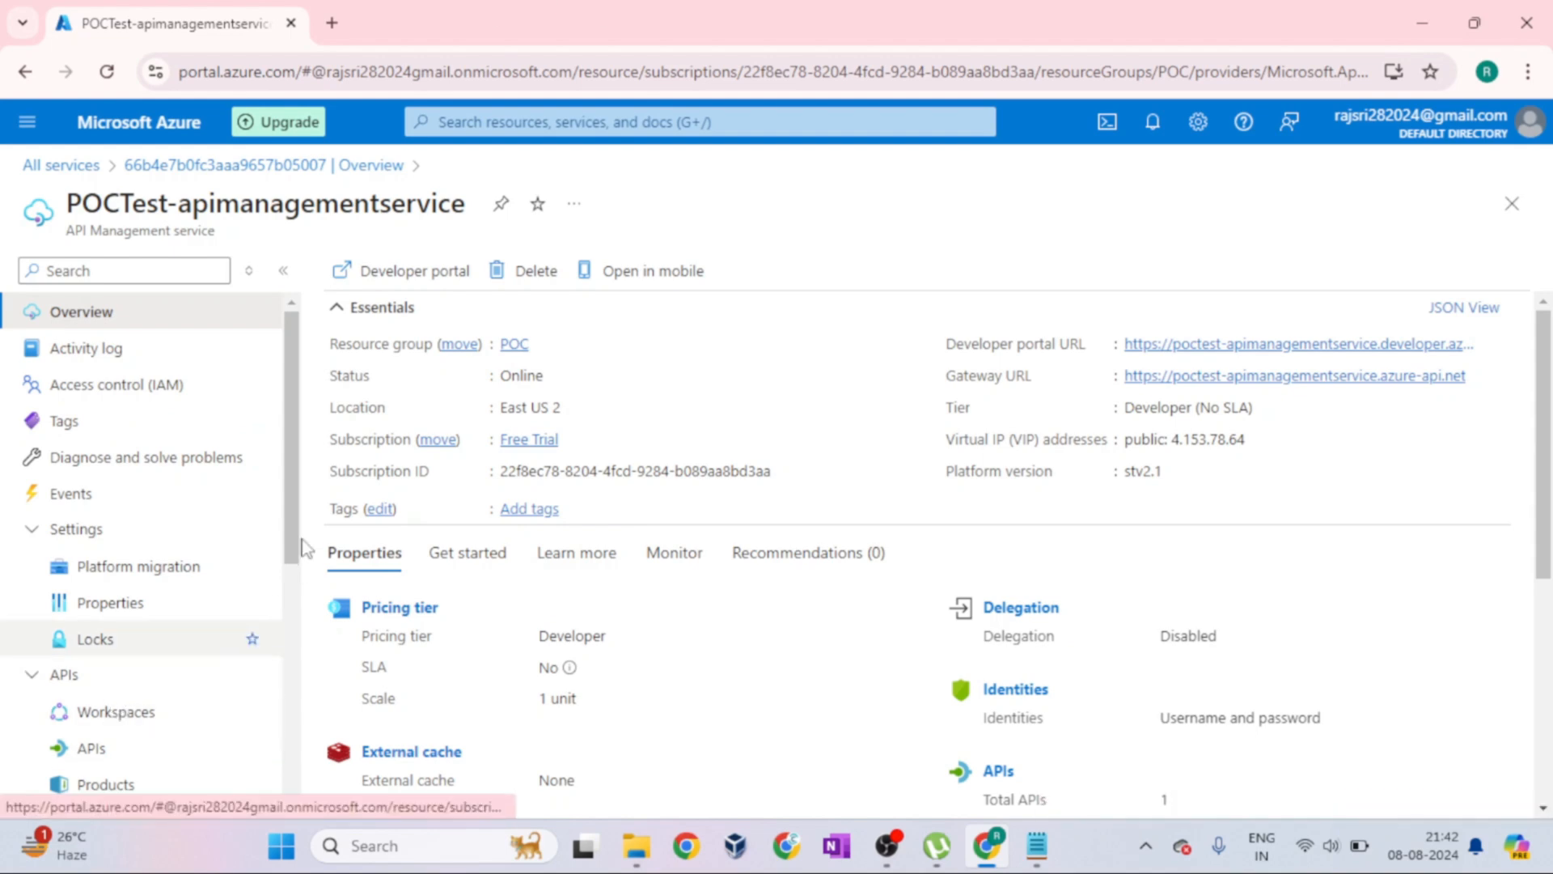
Open the service's APIs page and look through the Define a new API and Create from definition options
scroll(231, 643, "down", 2)
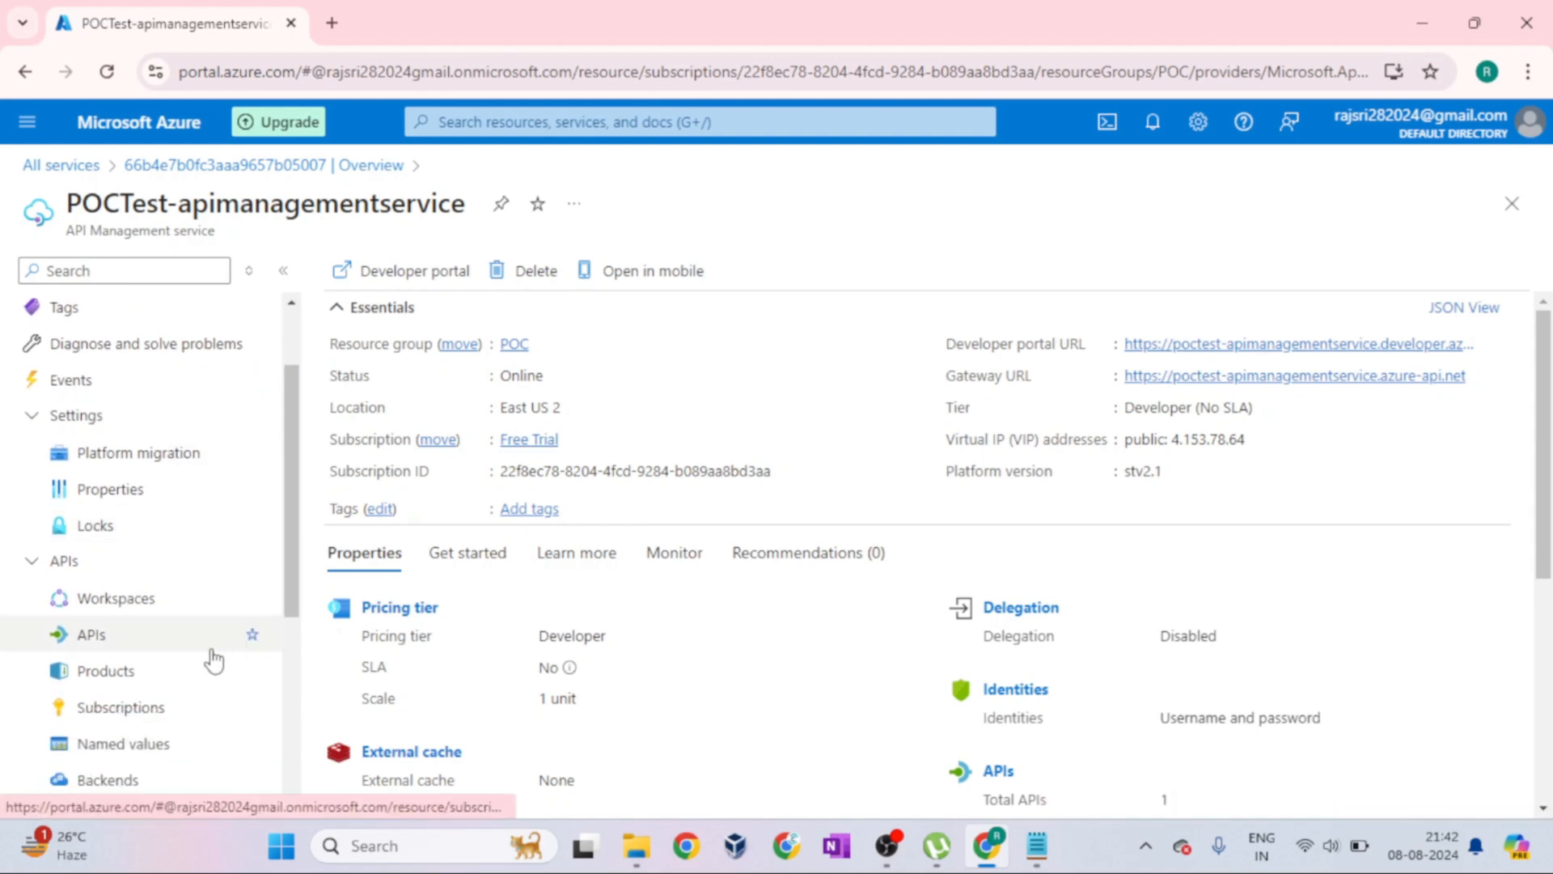
left_click(62, 642)
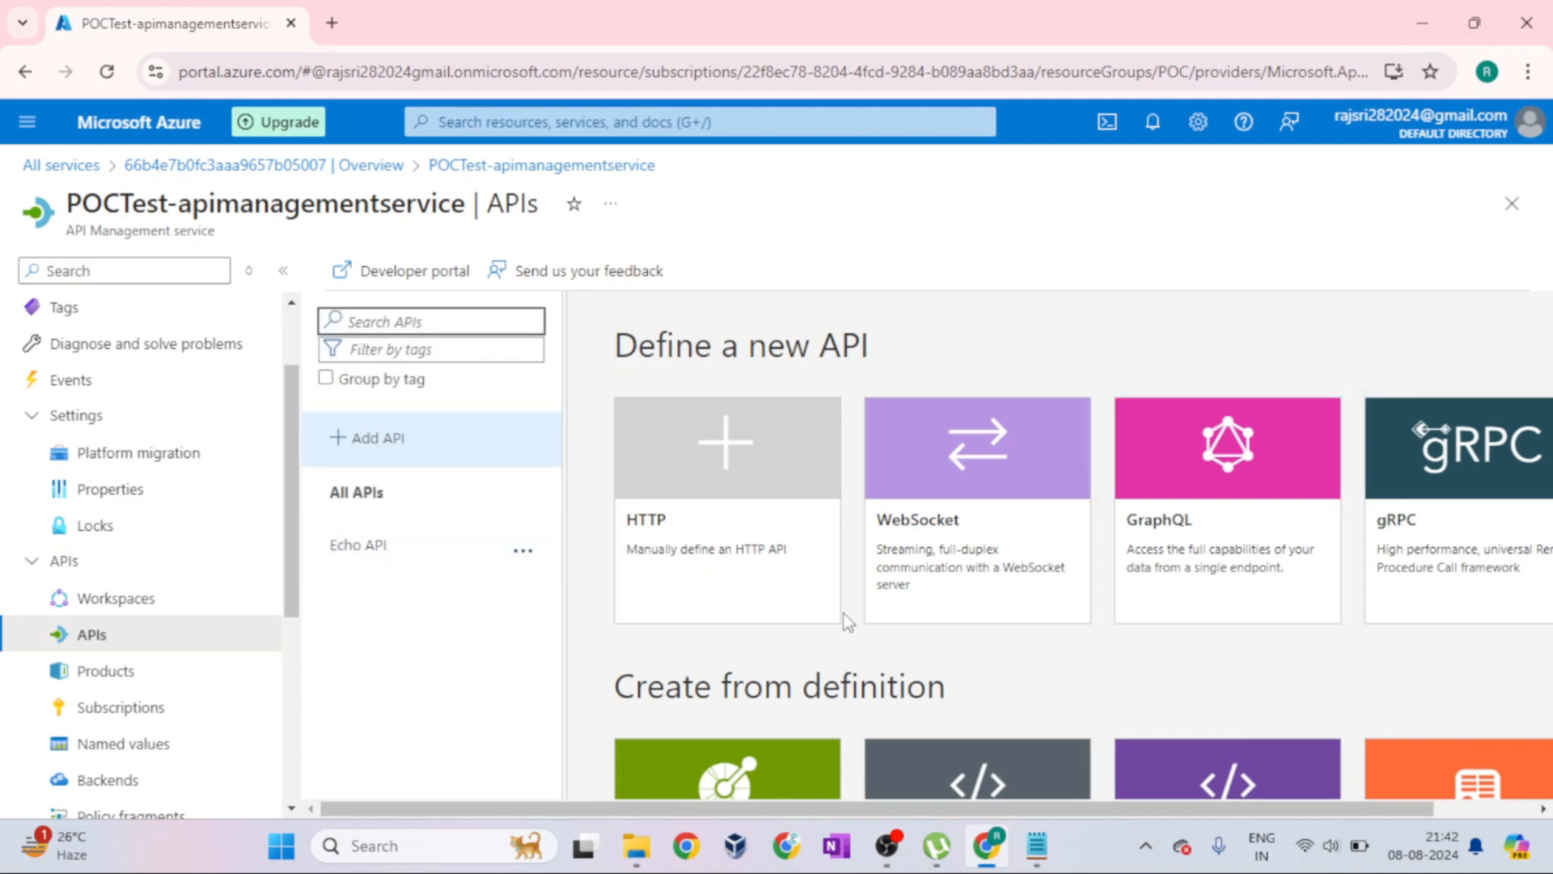
scroll(1214, 631, "down", 3)
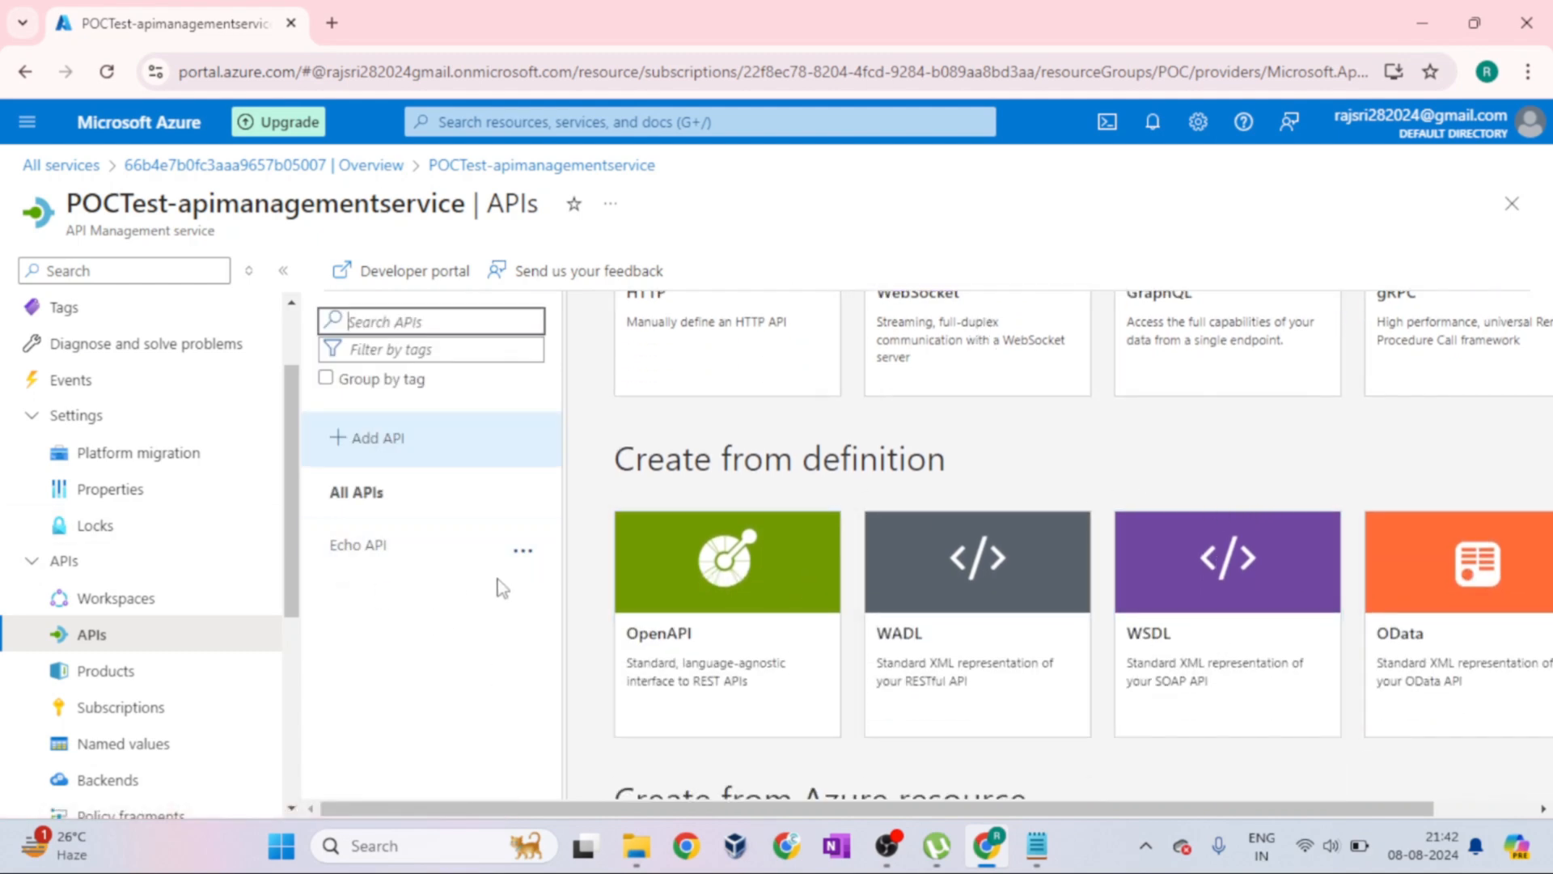
scroll(1048, 449, "up", 3)
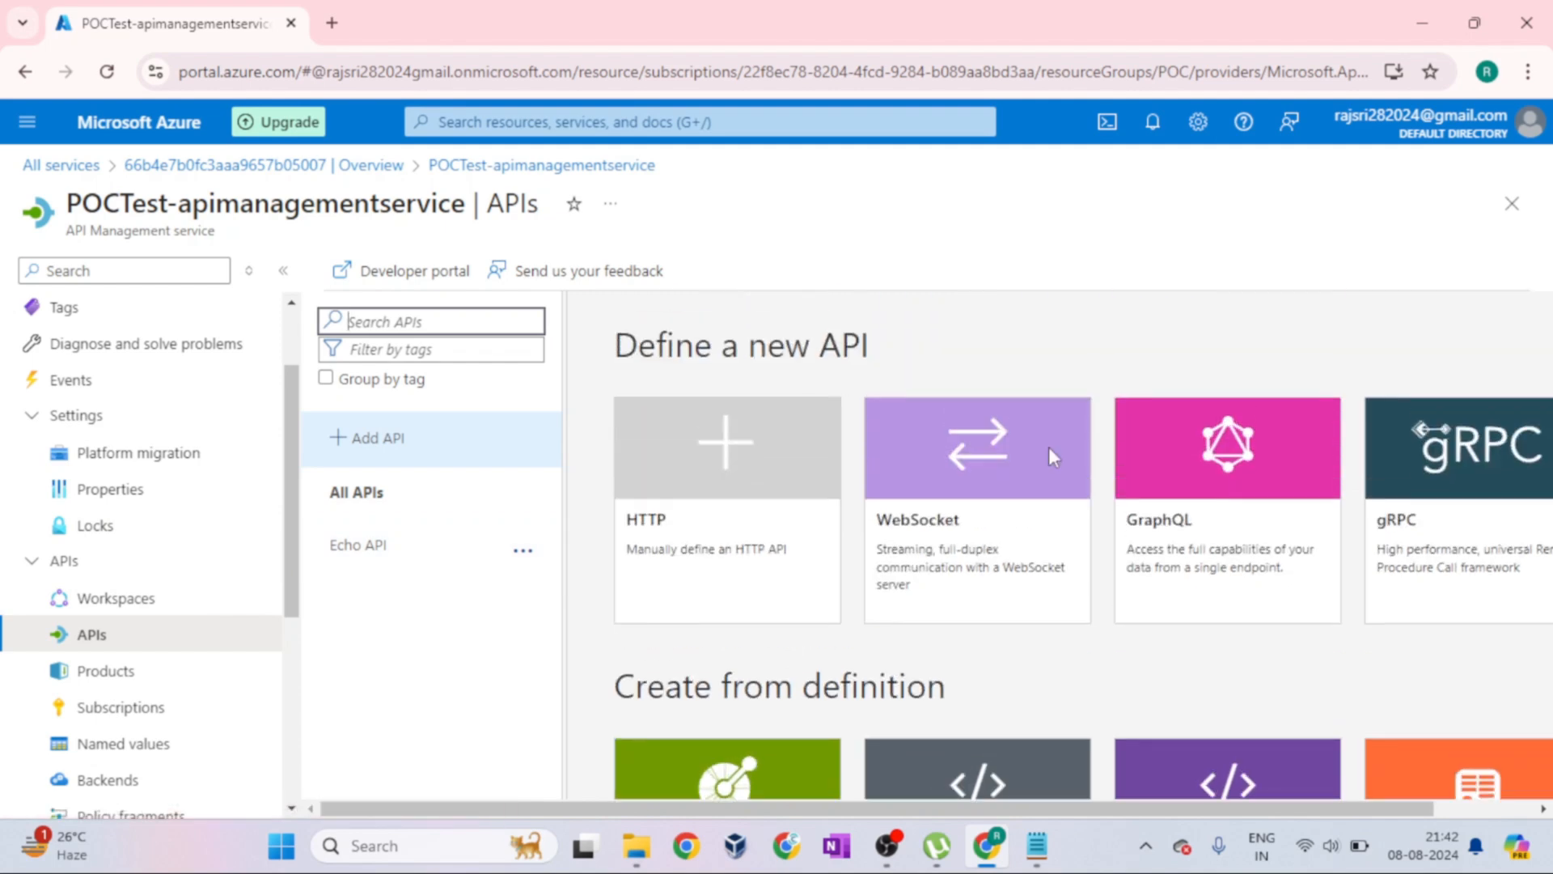
scroll(1222, 397, "down", 3)
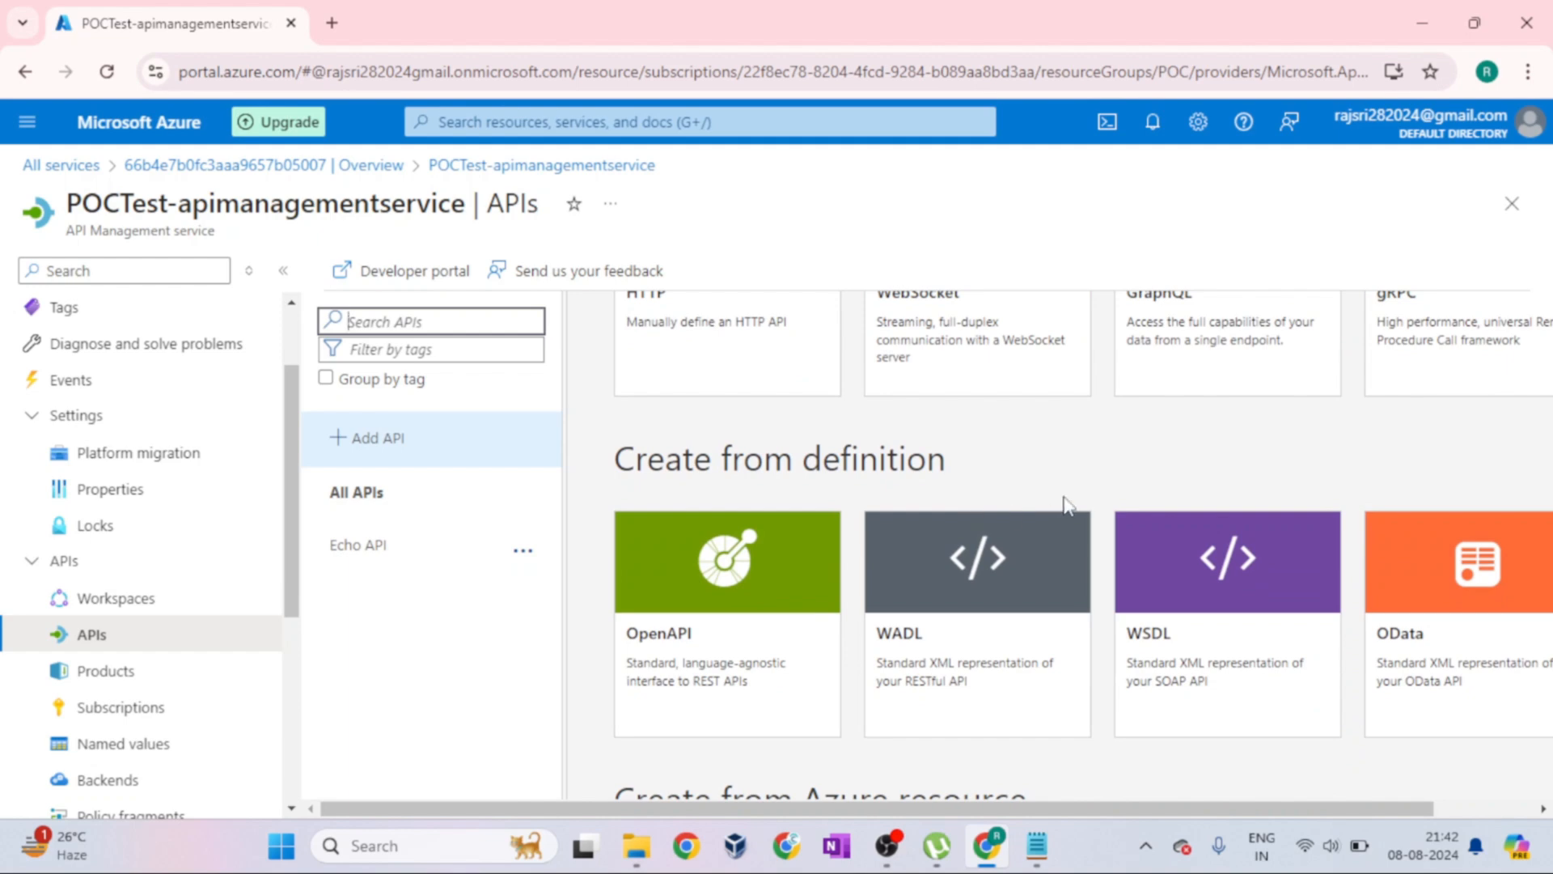
scroll(1065, 506, "up", 3)
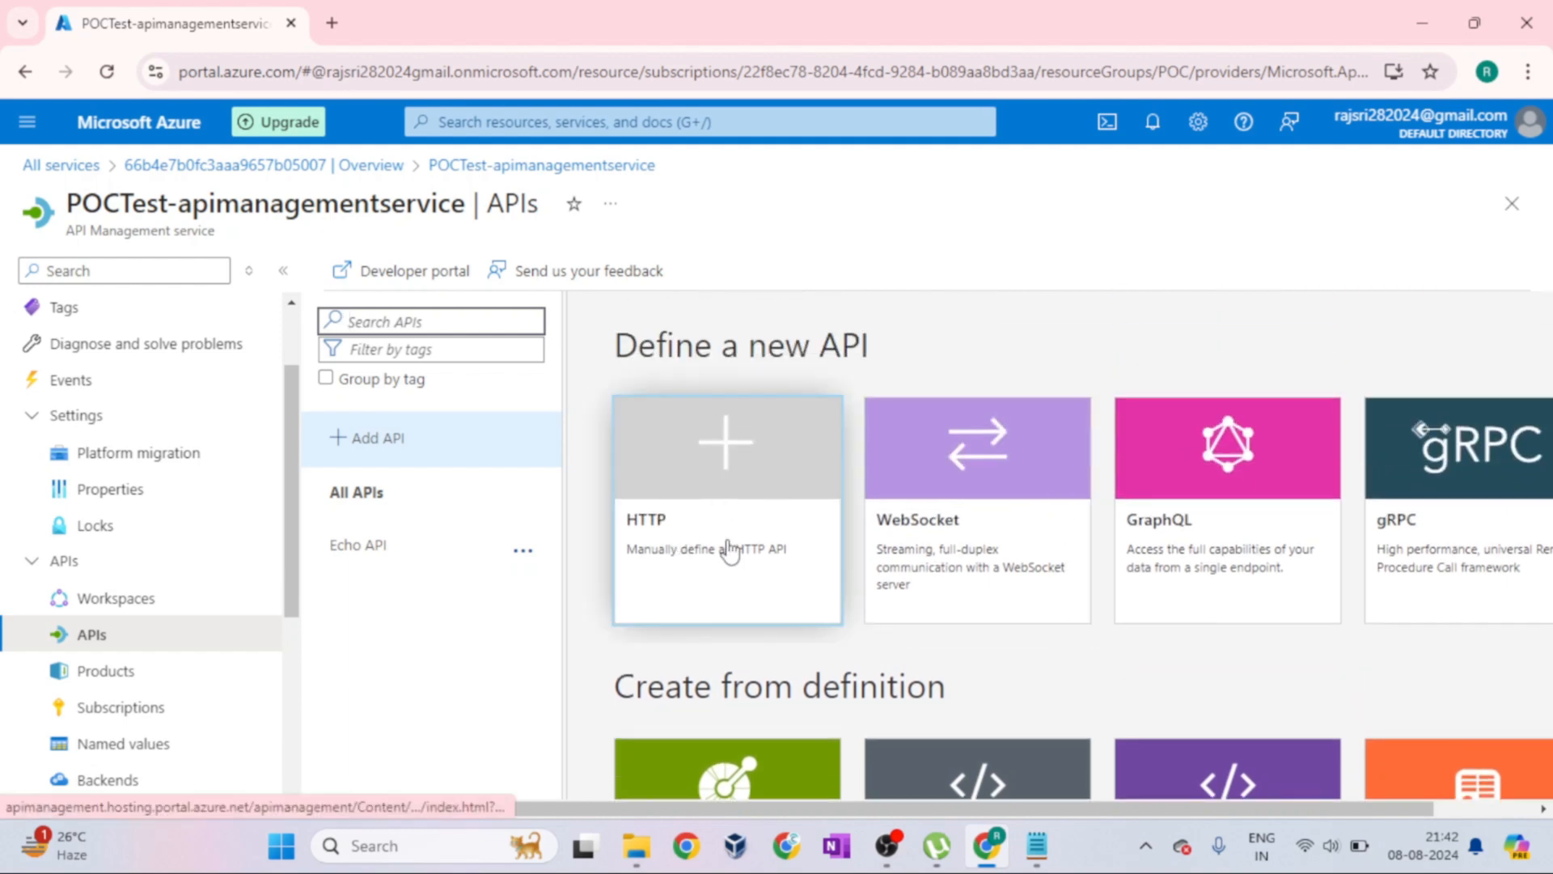
Examine the Define a new API and Create from definition sections, highlighting their headings
left_click_drag(613, 353, 890, 356)
left_click(890, 356)
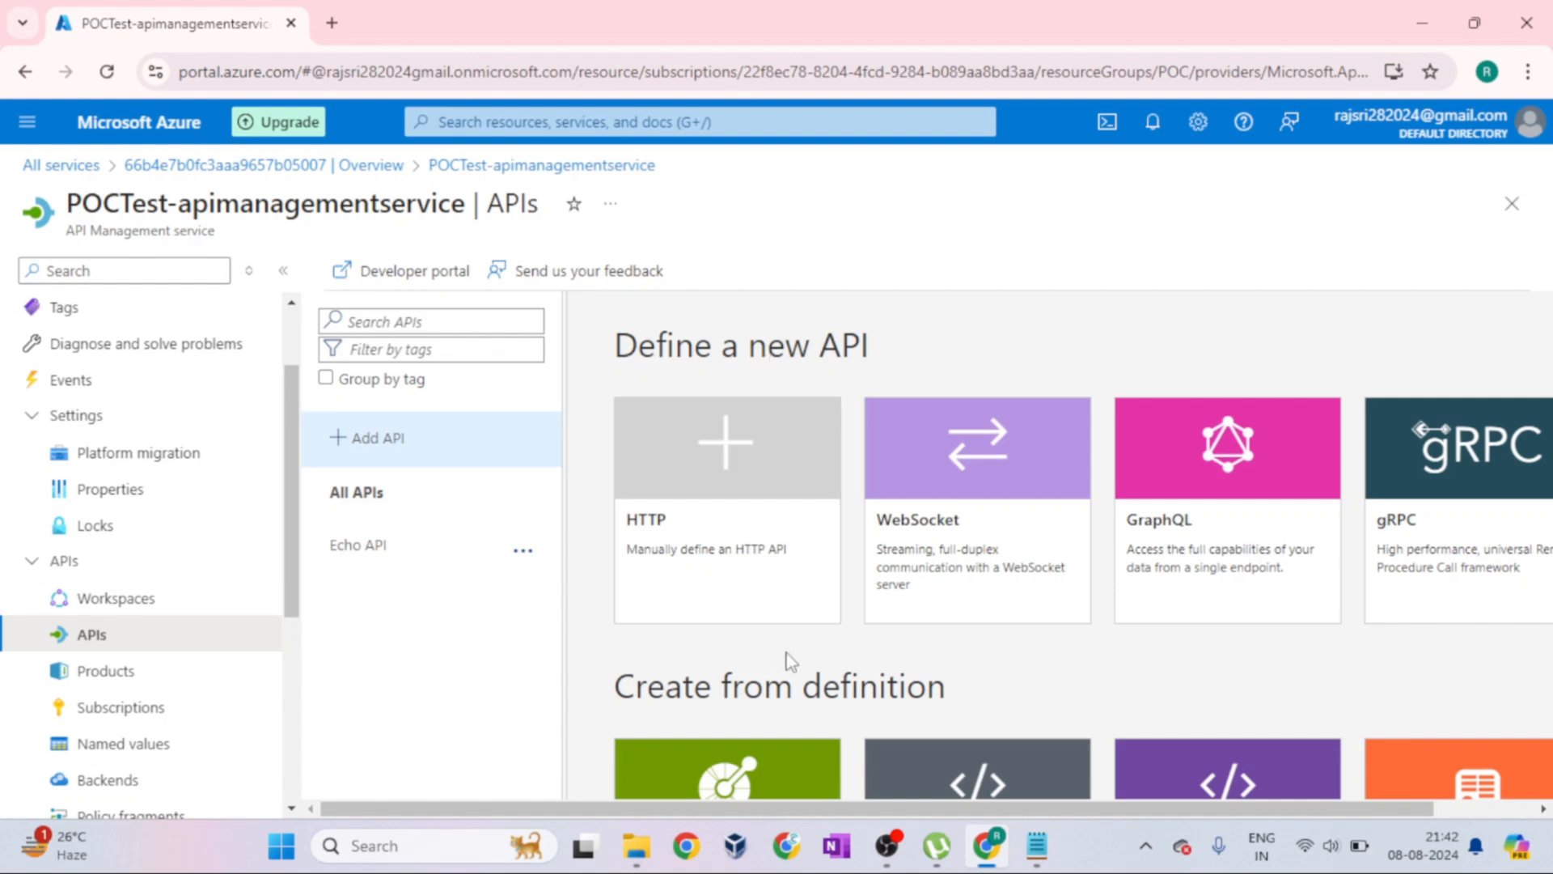
scroll(789, 657, "down", 2)
left_click_drag(618, 573, 953, 579)
left_click(995, 579)
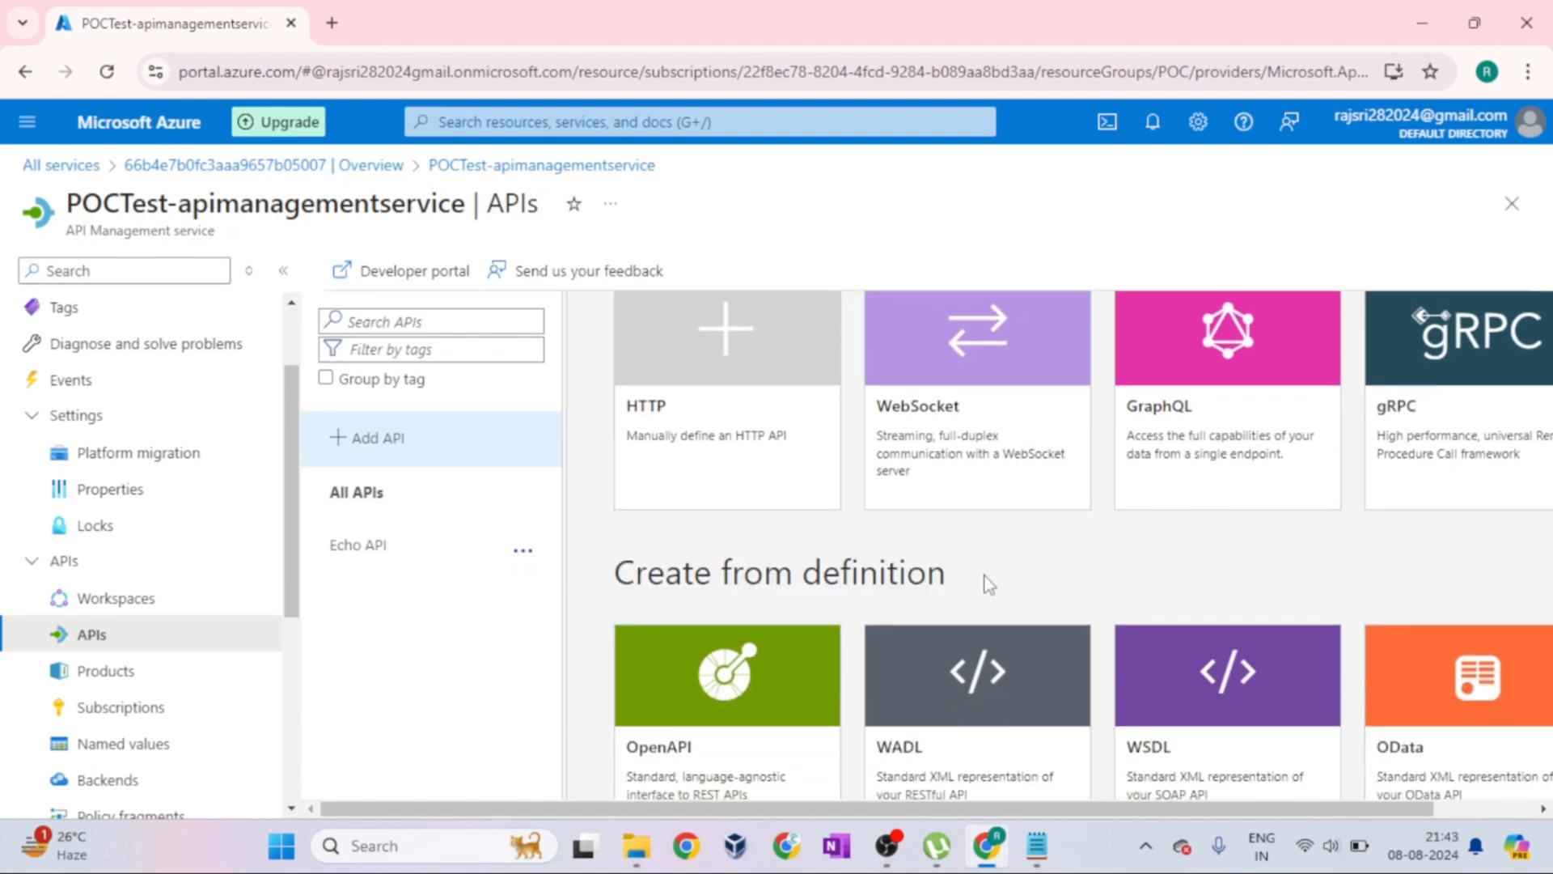
scroll(984, 575, "down", 2)
scroll(983, 576, "up", 4)
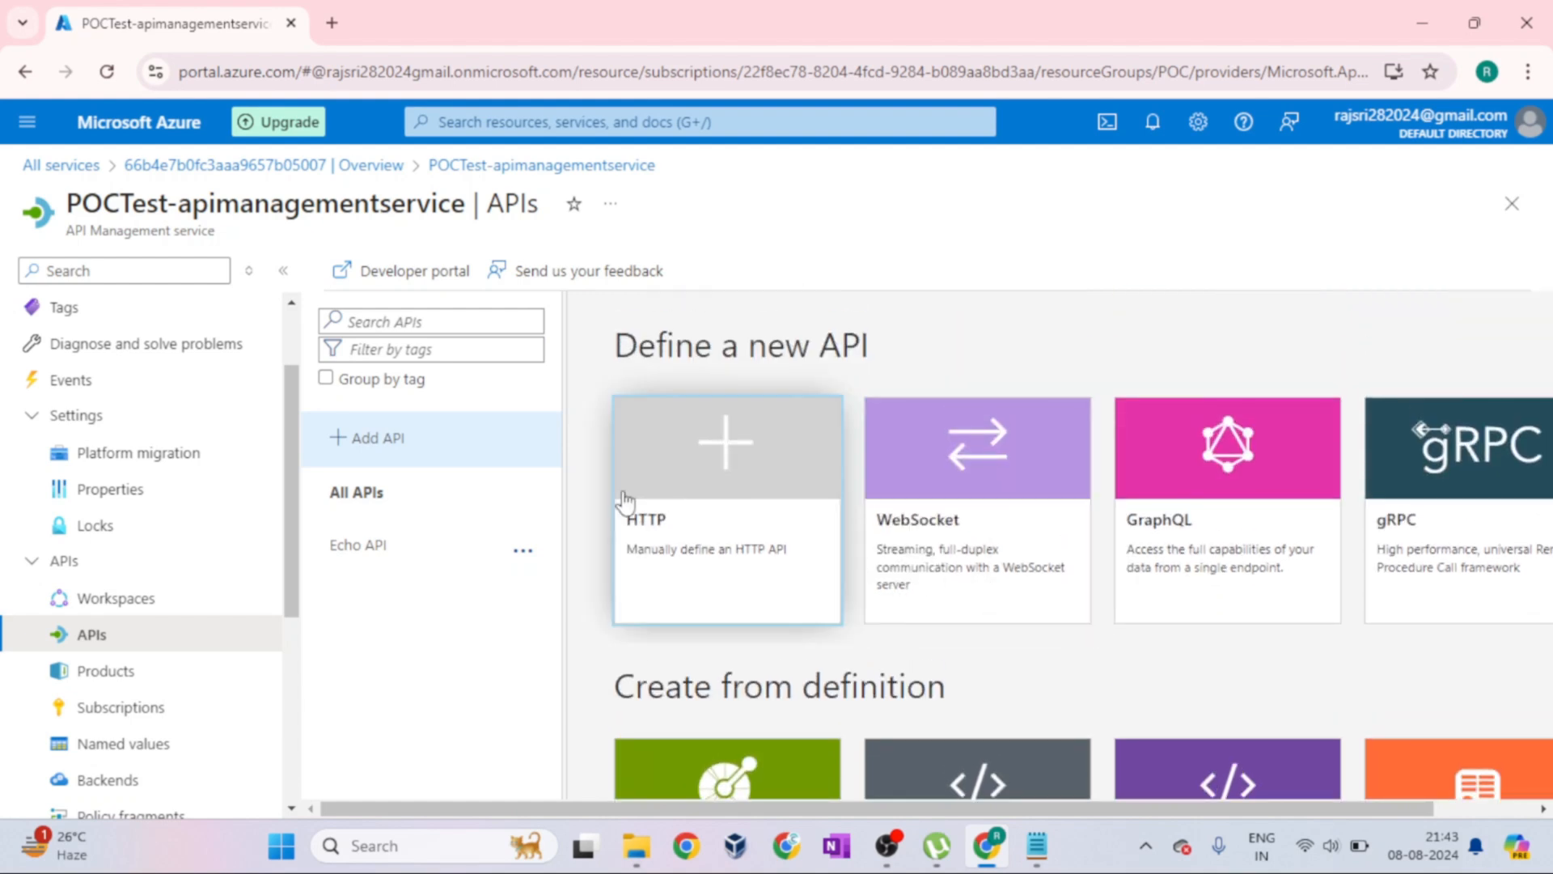
left_click_drag(611, 363, 861, 350)
scroll(845, 582, "down", 1)
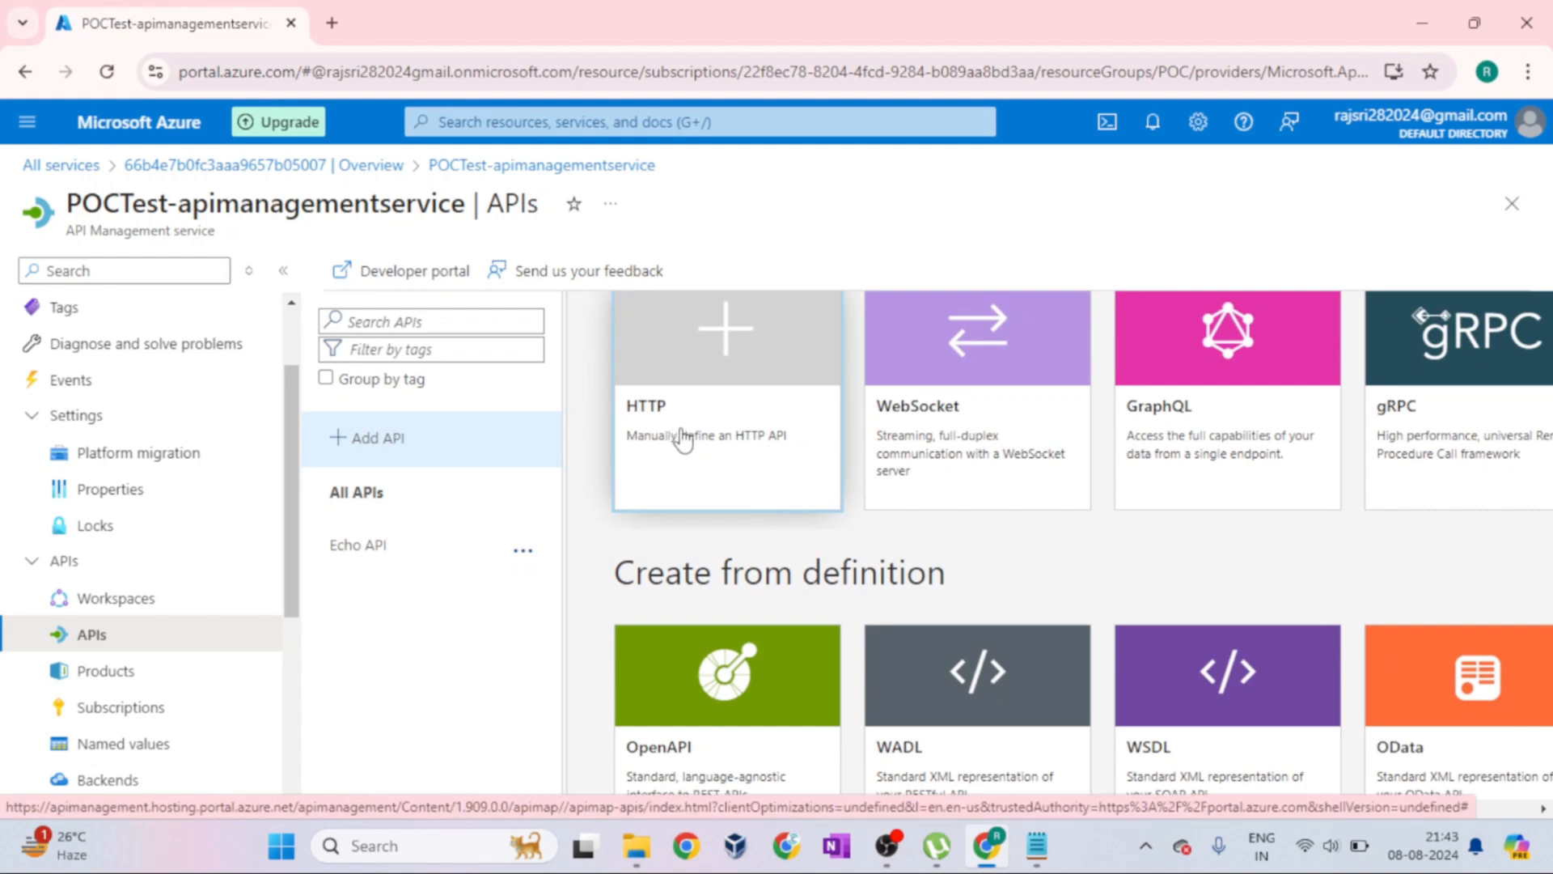
Look through the Create from Azure resource options and review the other API creation sections again
scroll(1016, 567, "down", 4)
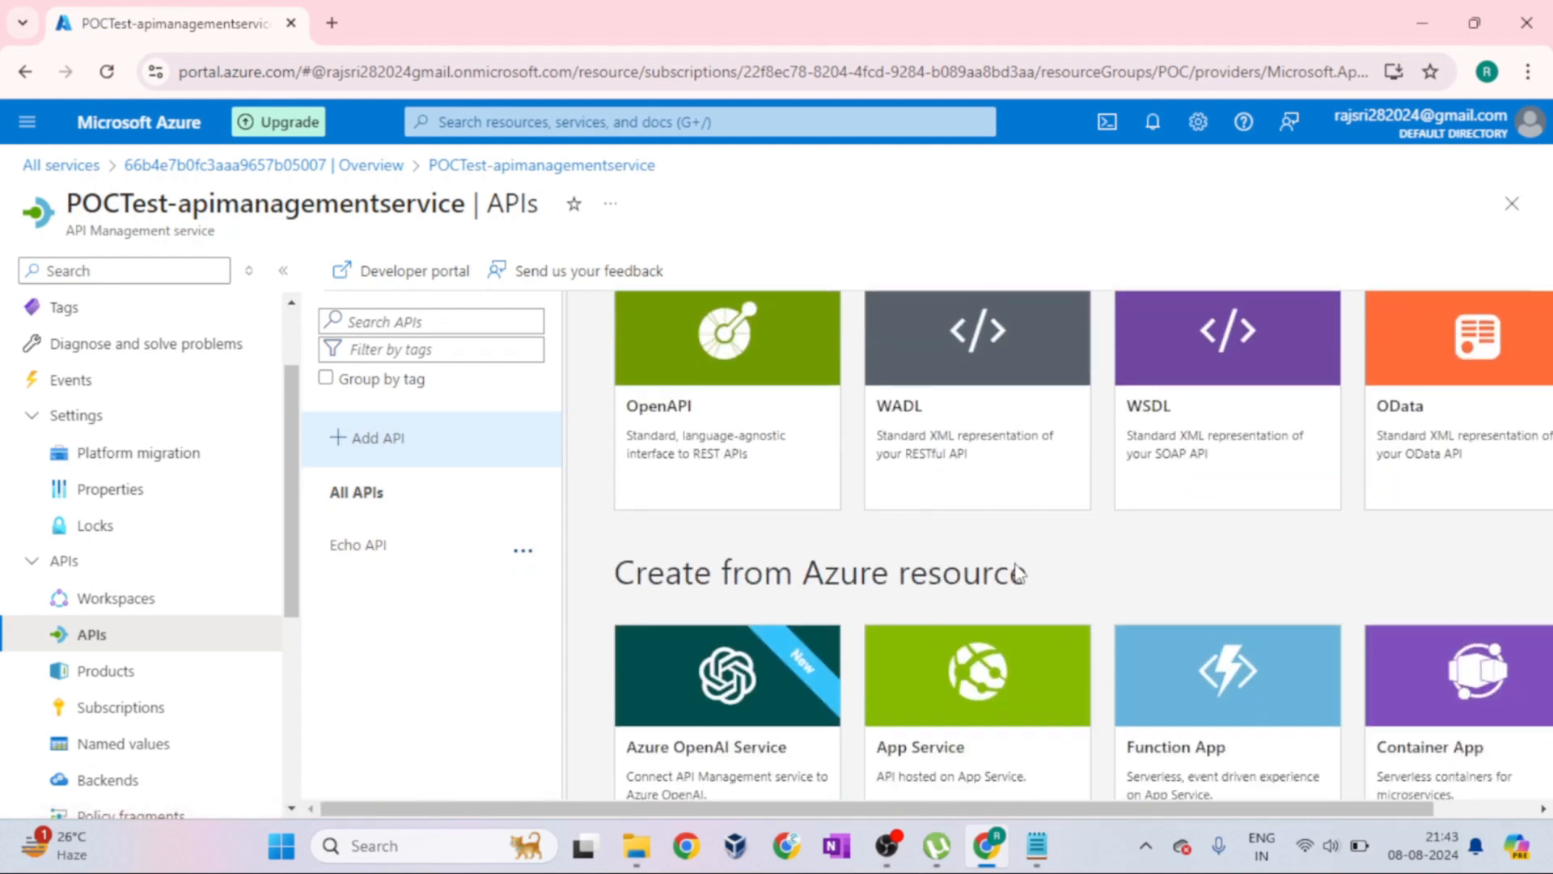
scroll(1016, 566, "down", 1)
scroll(1016, 566, "up", 3)
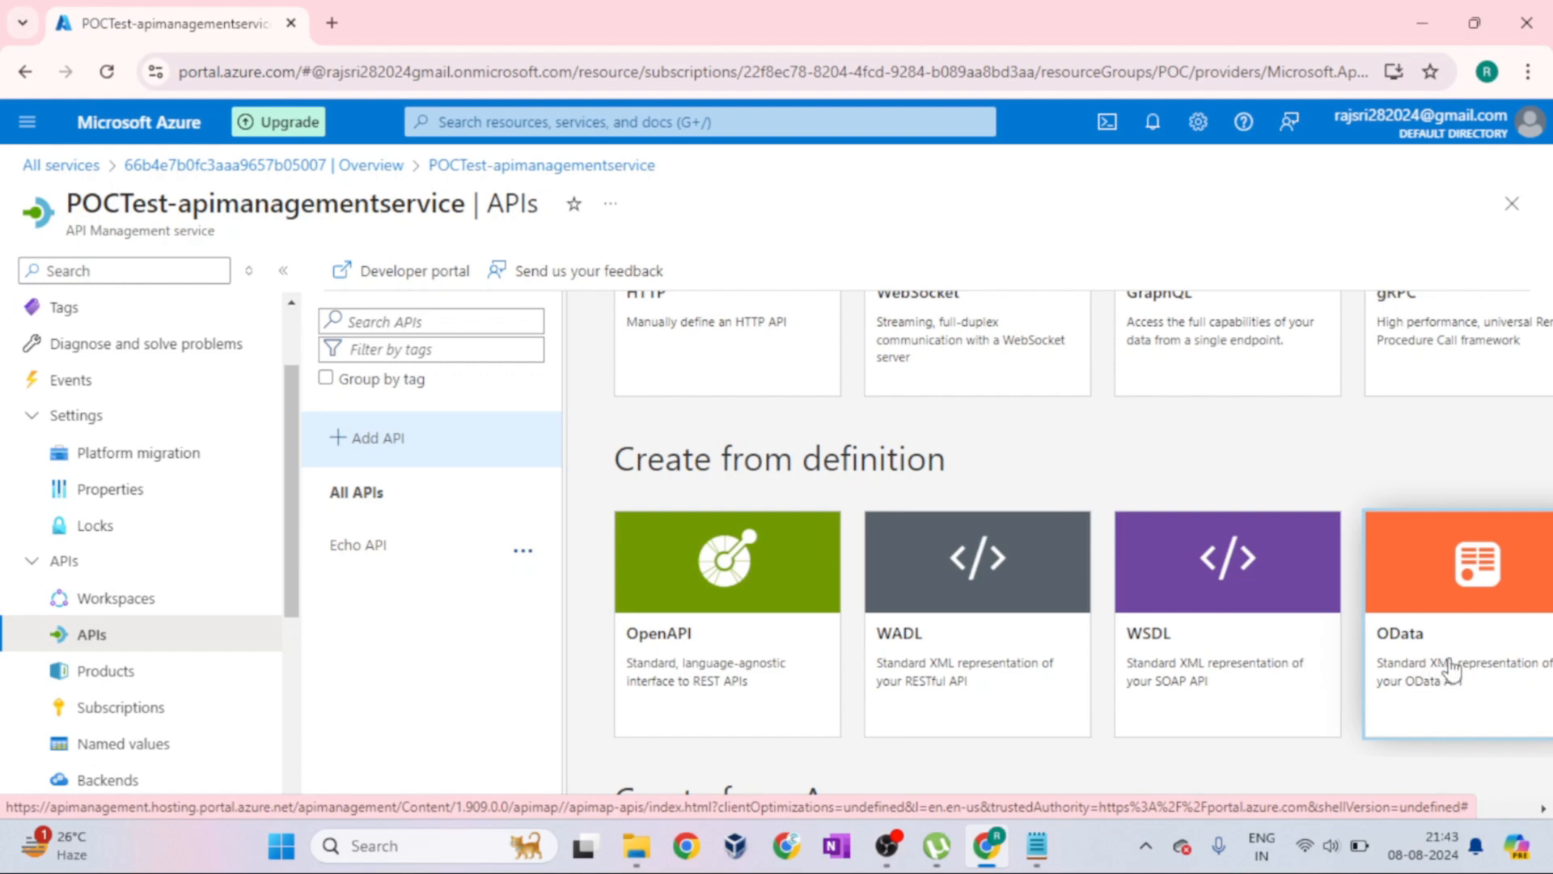
scroll(1452, 667, "up", 1)
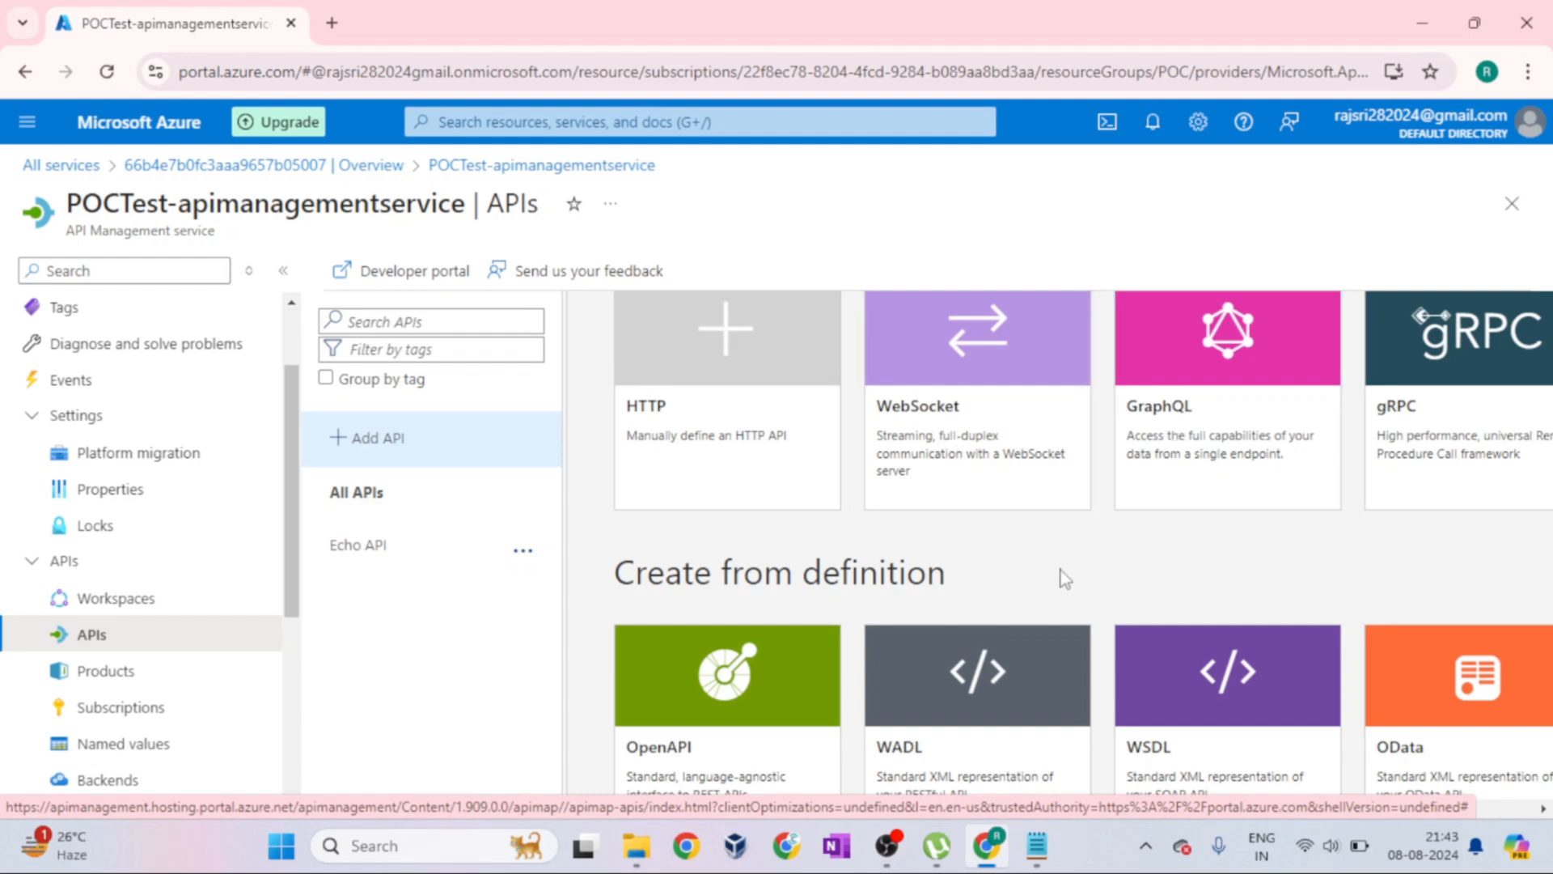
scroll(965, 583, "up", 2)
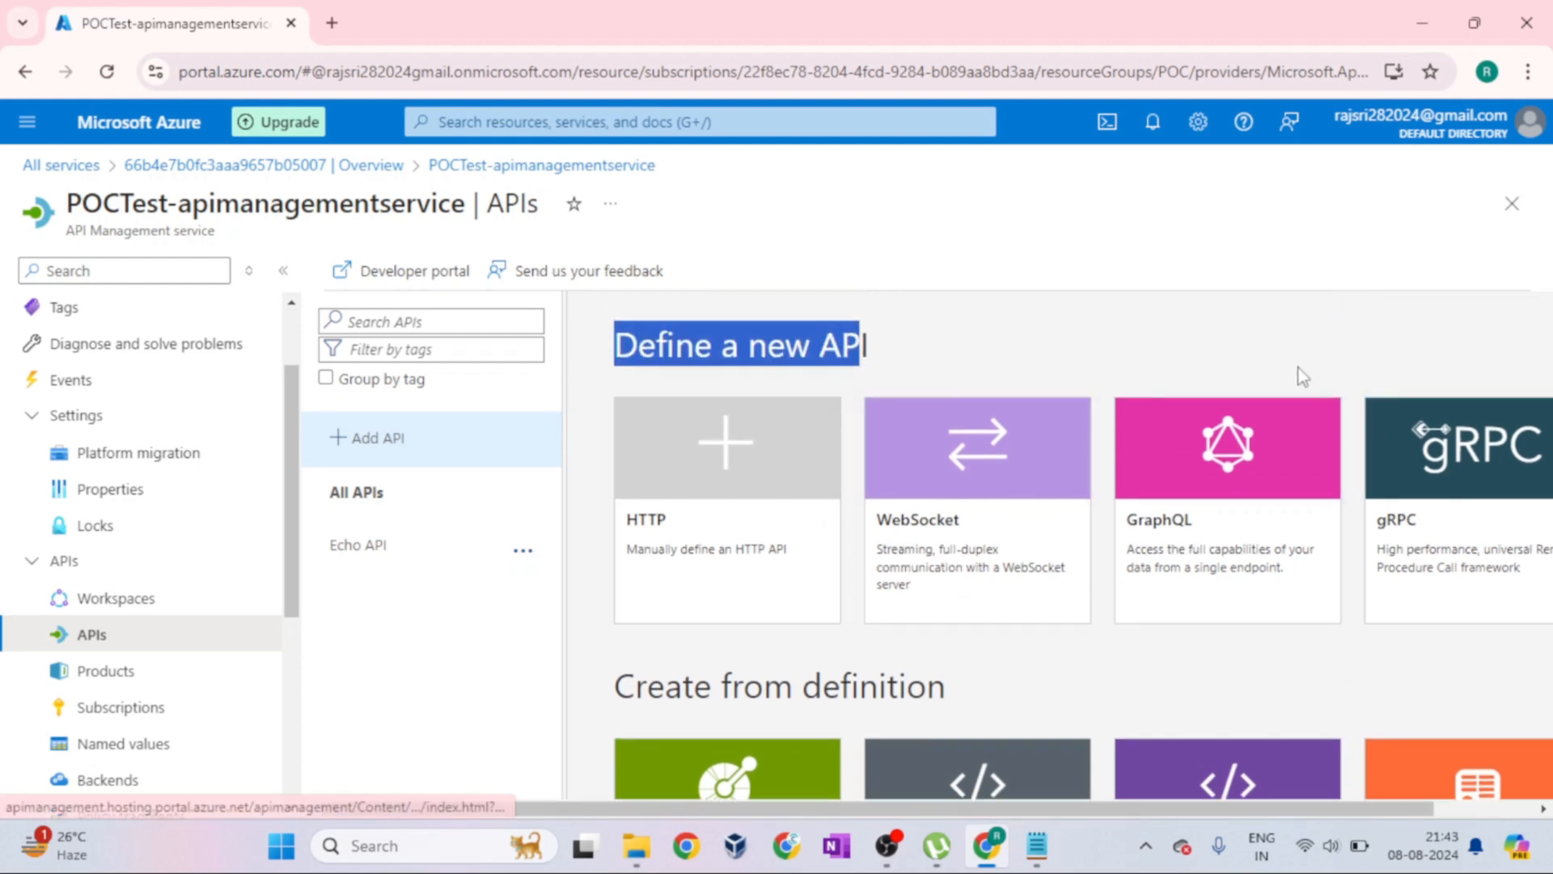
left_click(1250, 340)
Start creating an API from an OpenAPI definition and examine the form's specification, file and display name fields
scroll(1216, 662, "down", 5)
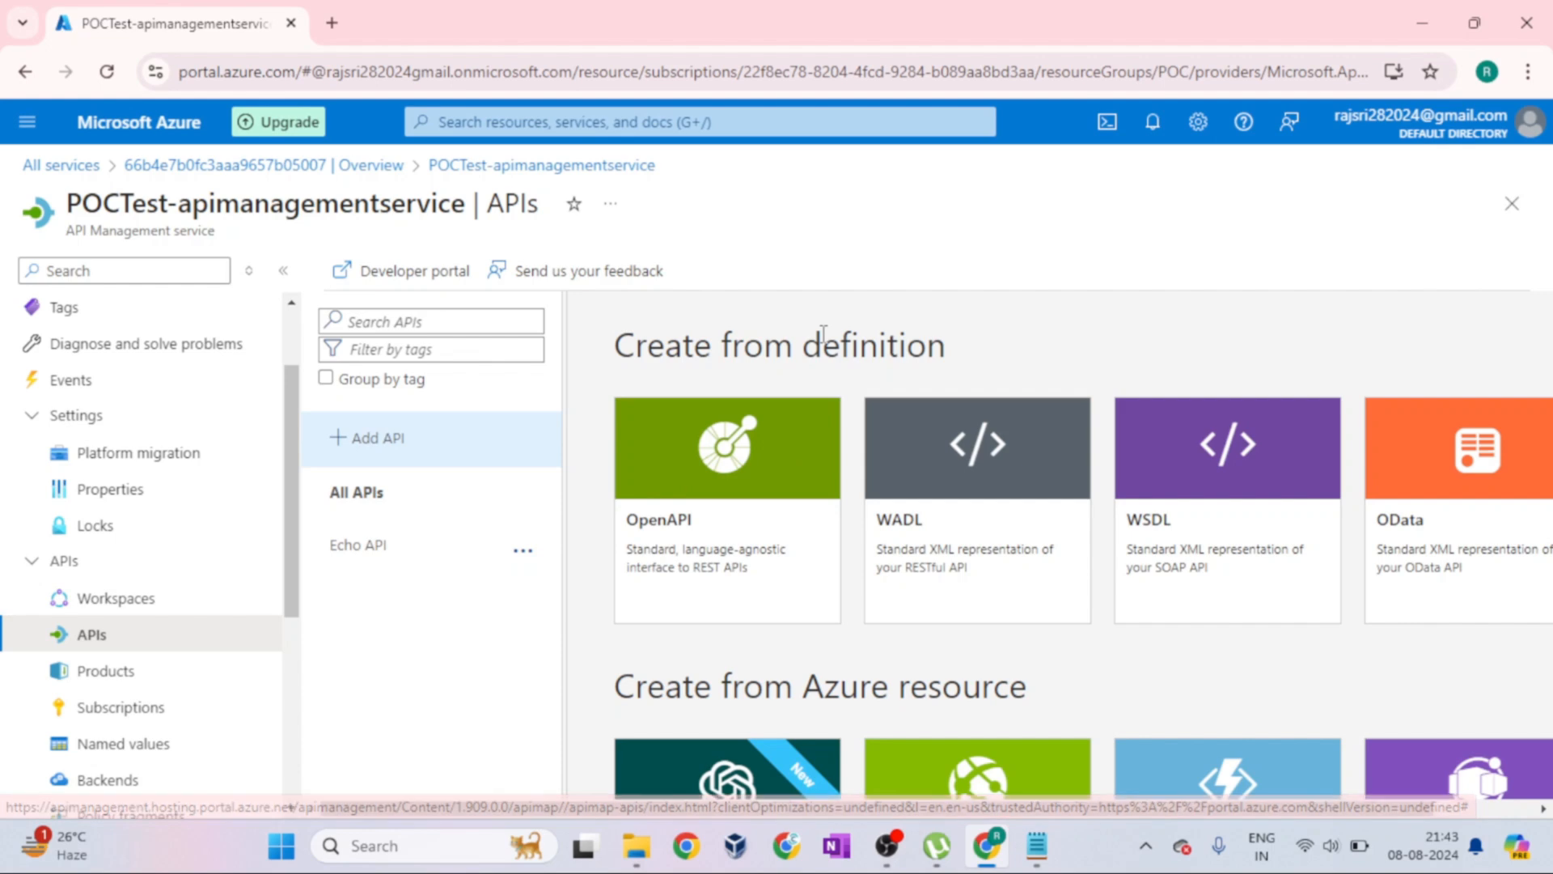
left_click(711, 525)
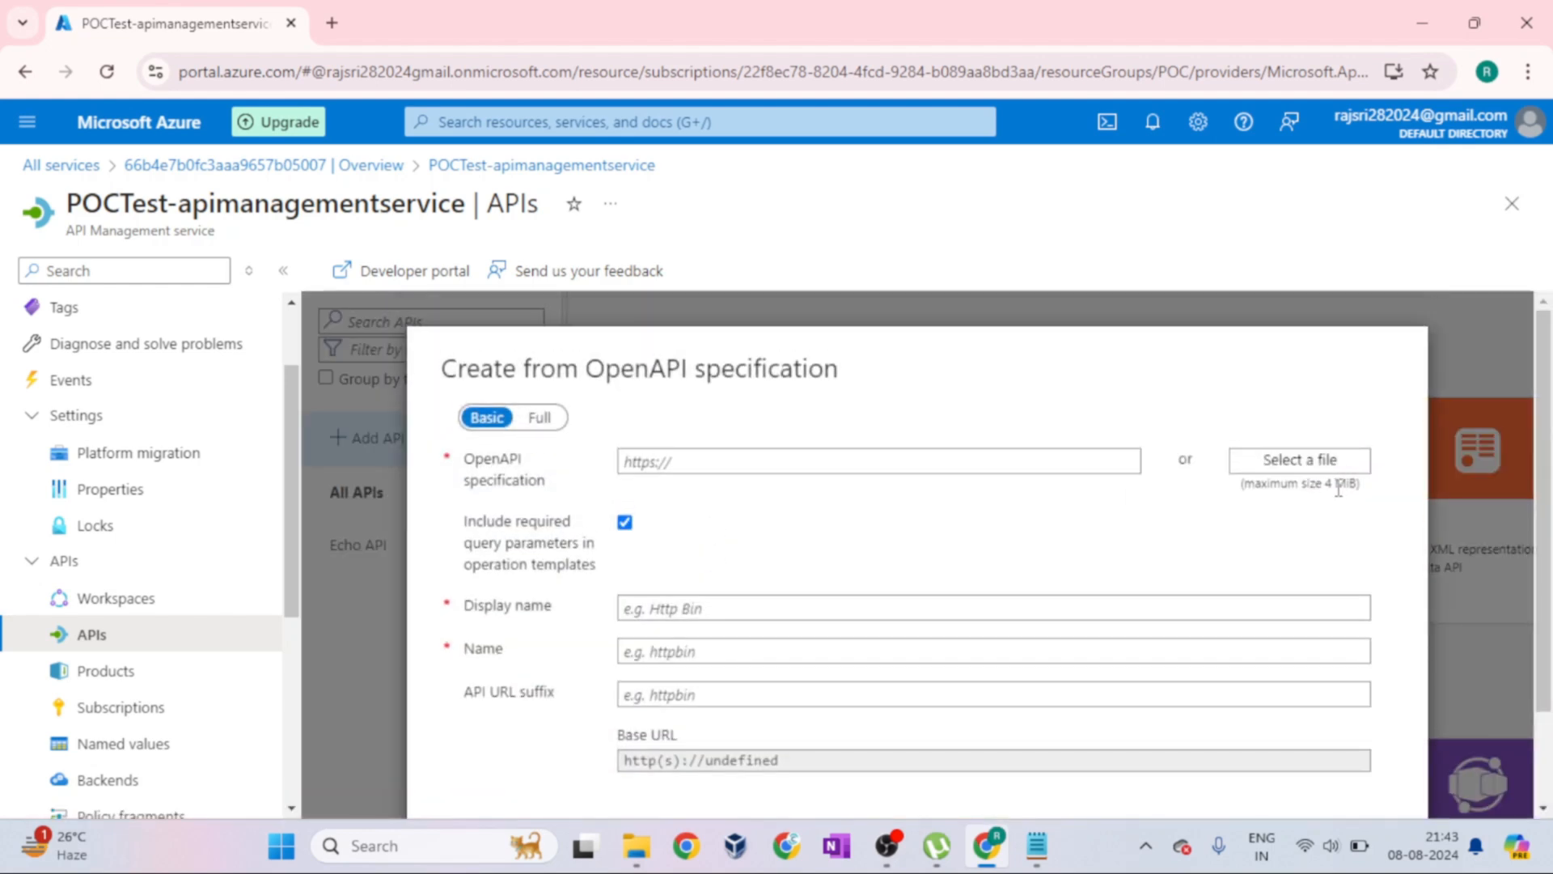
left_click(661, 349)
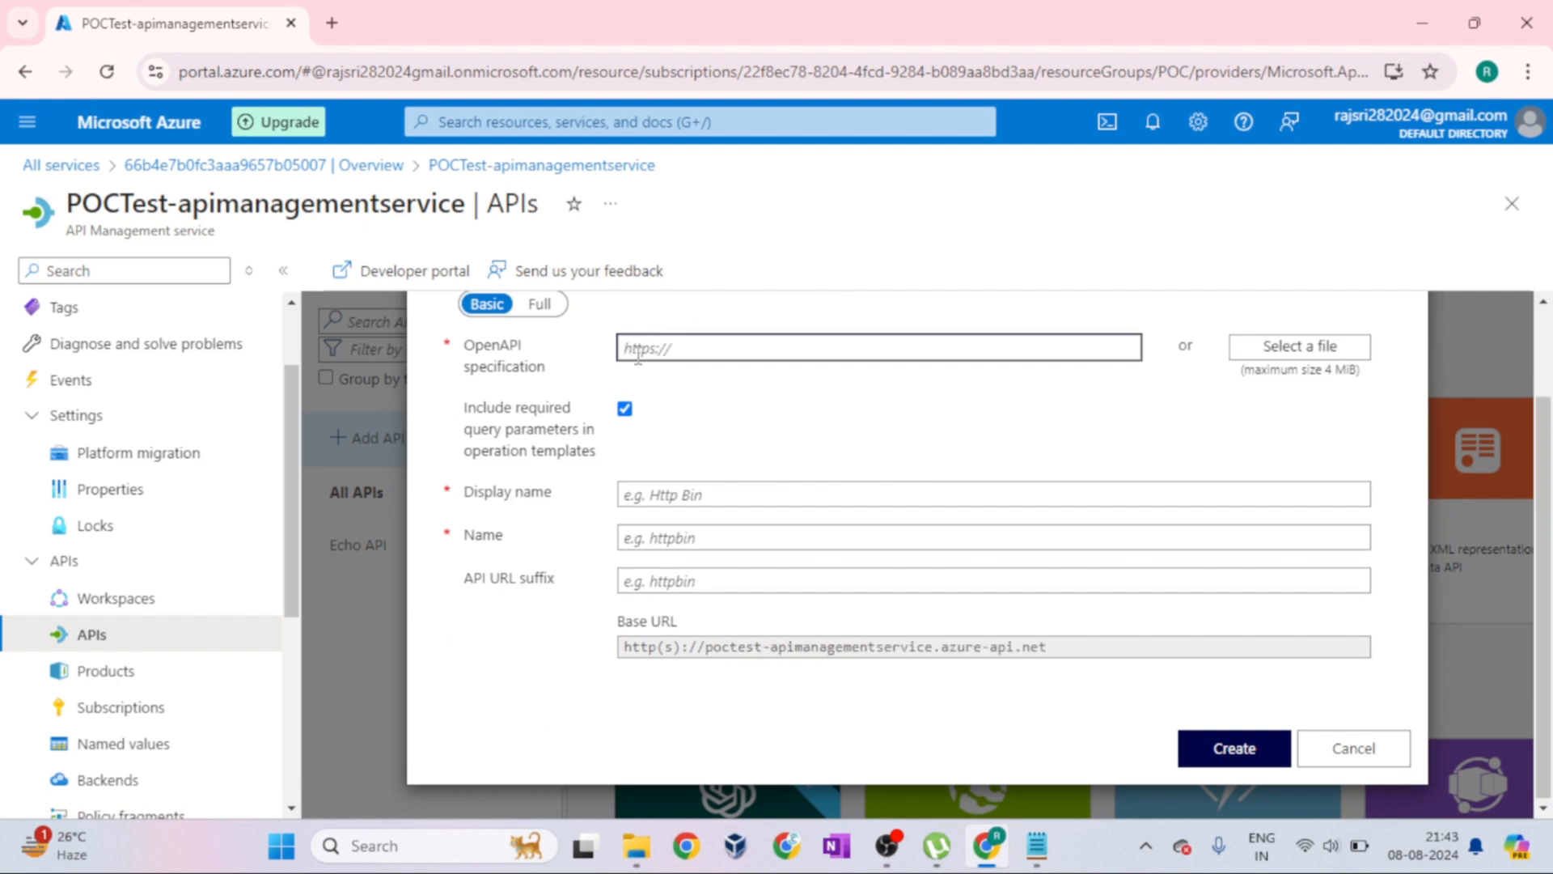
left_click(679, 497)
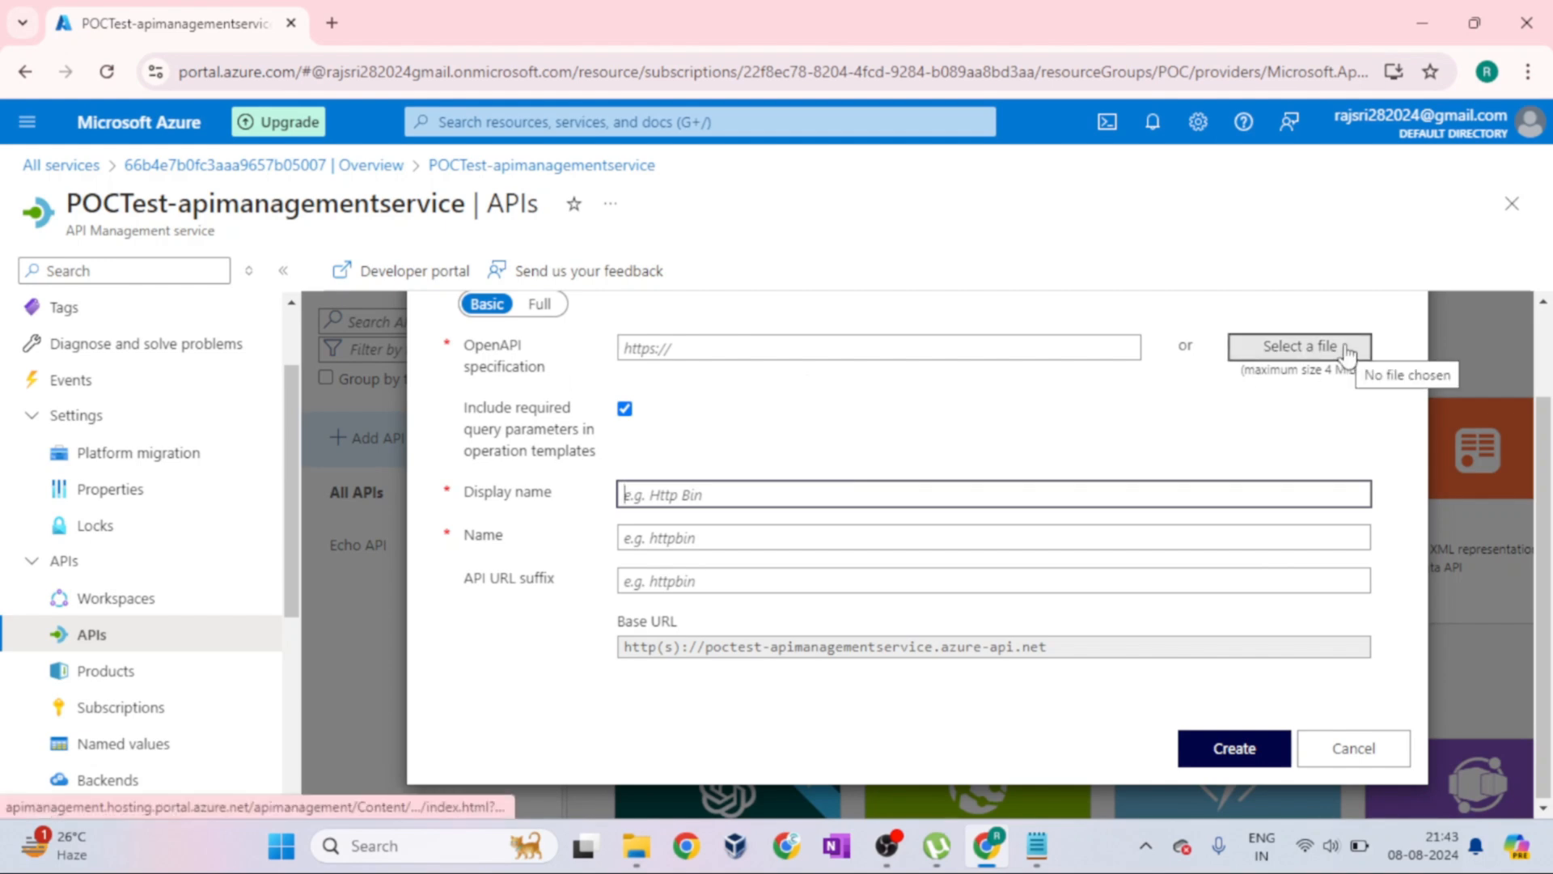
left_click(561, 371)
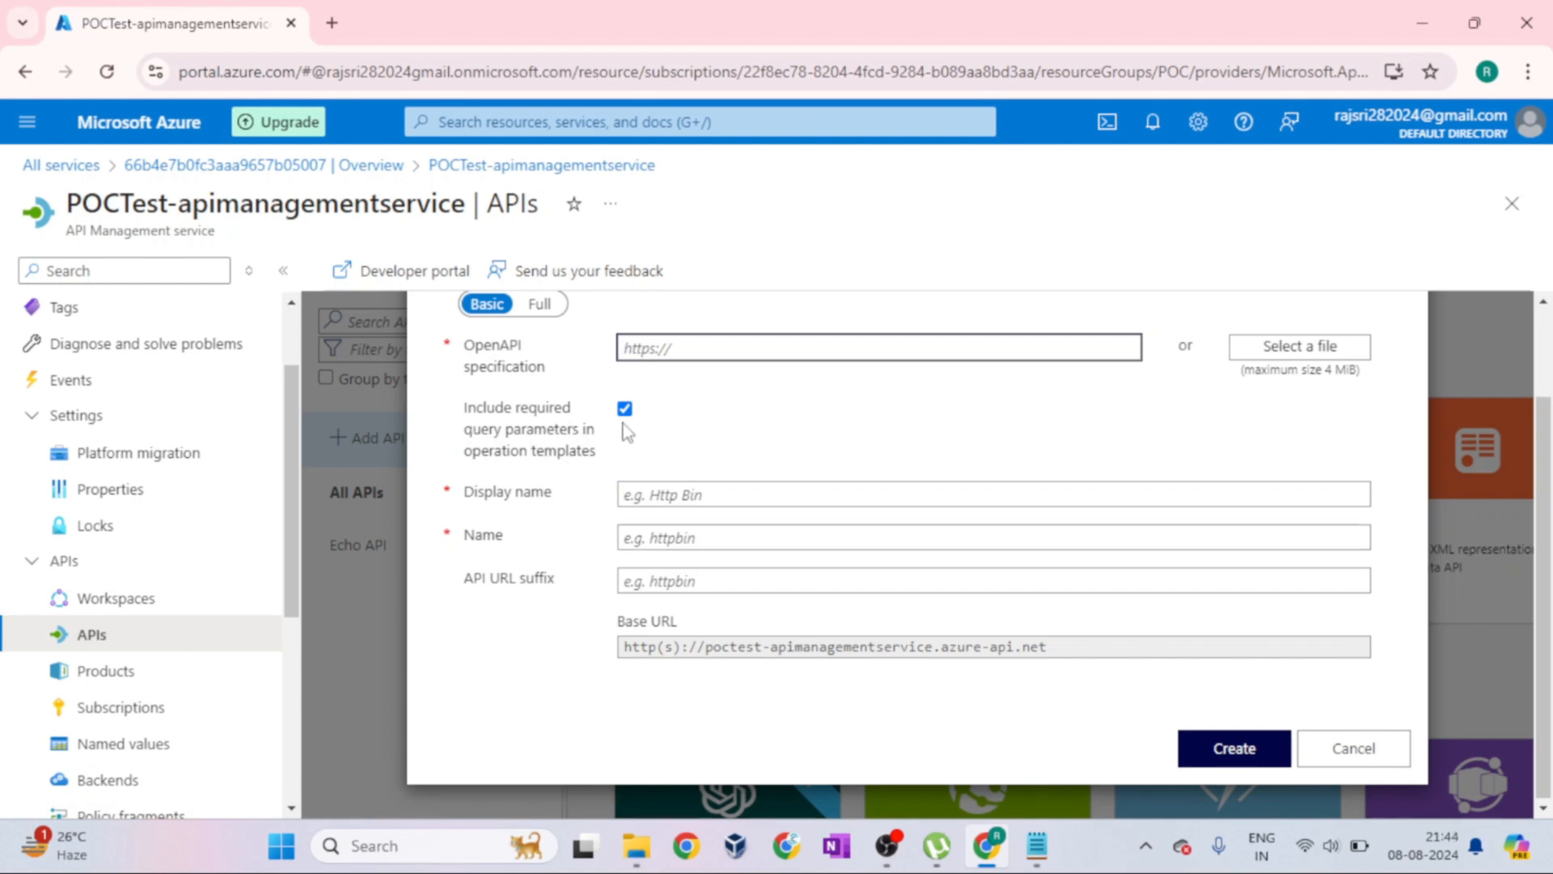
Set the new API's display name to TestApi and move on to its Name field
left_click_drag(462, 494, 566, 502)
left_click(639, 493)
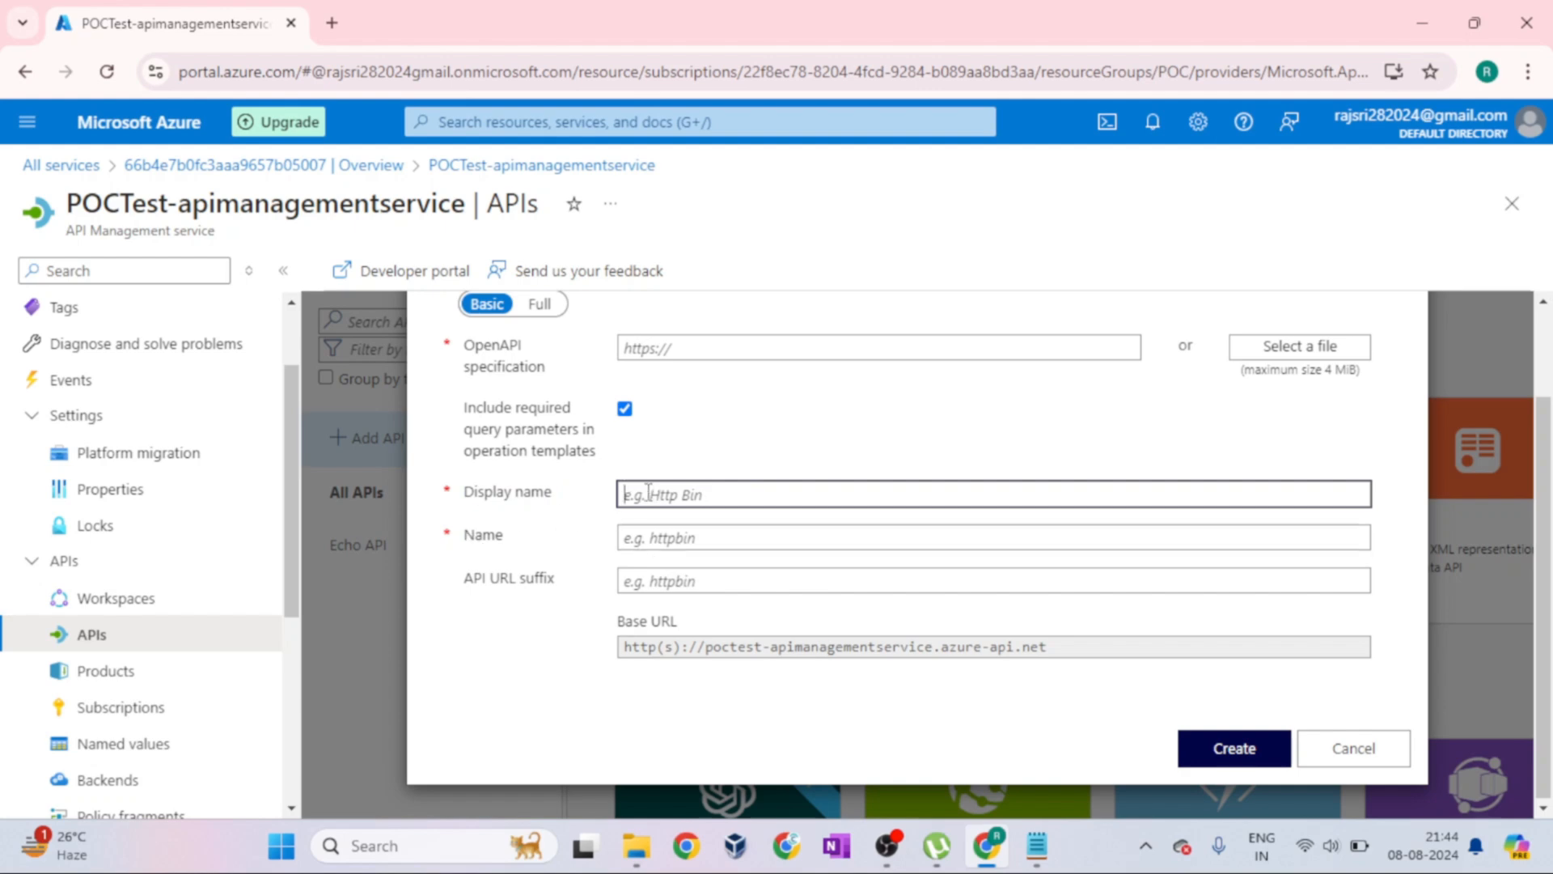
type("TestApi")
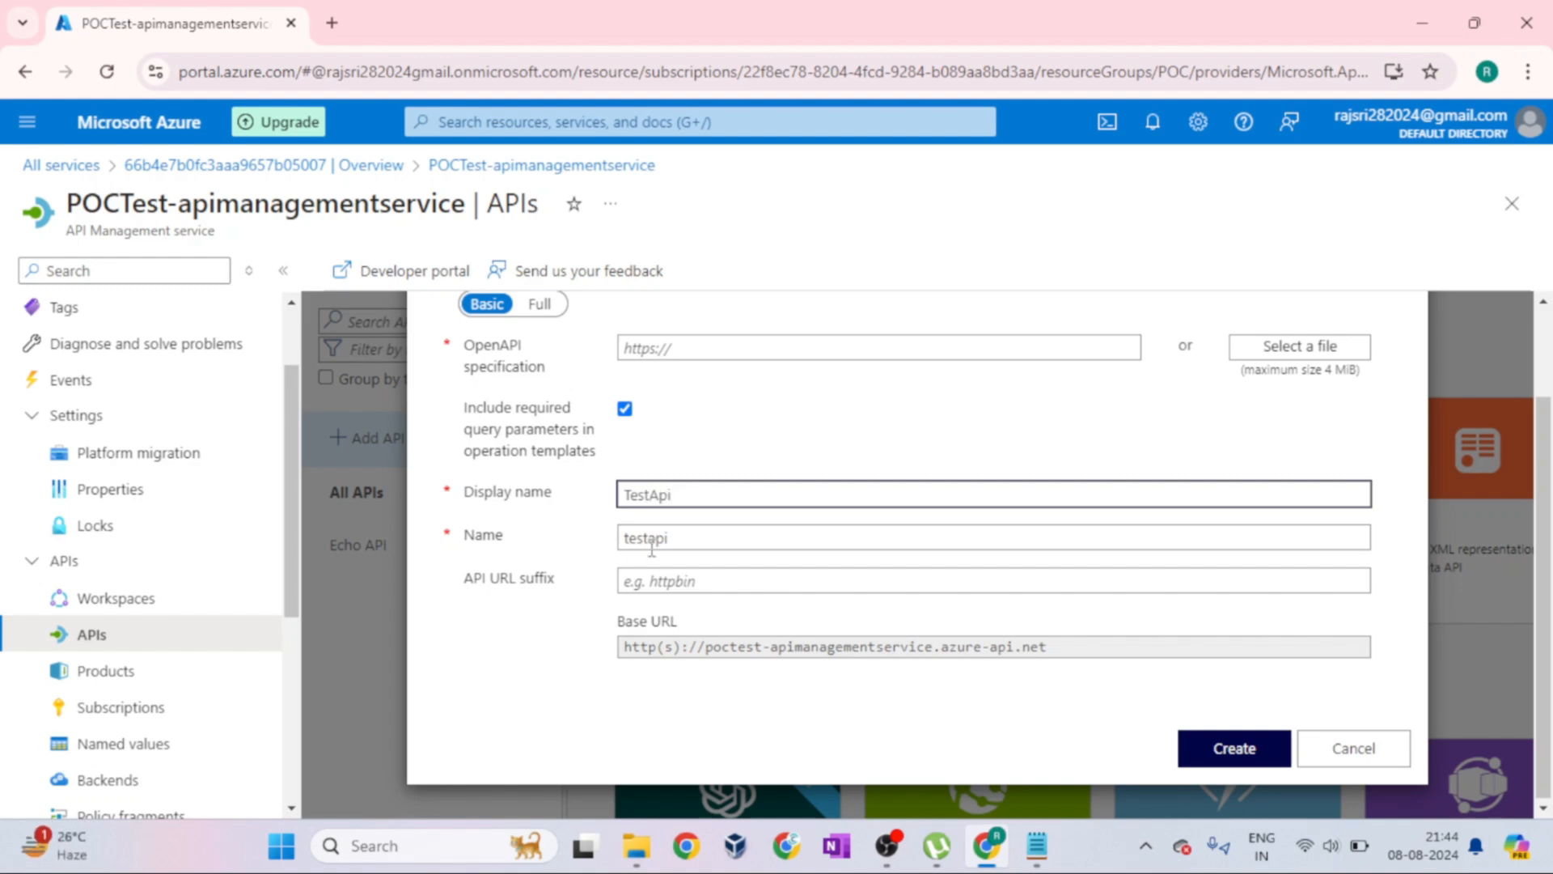
key("Tab")
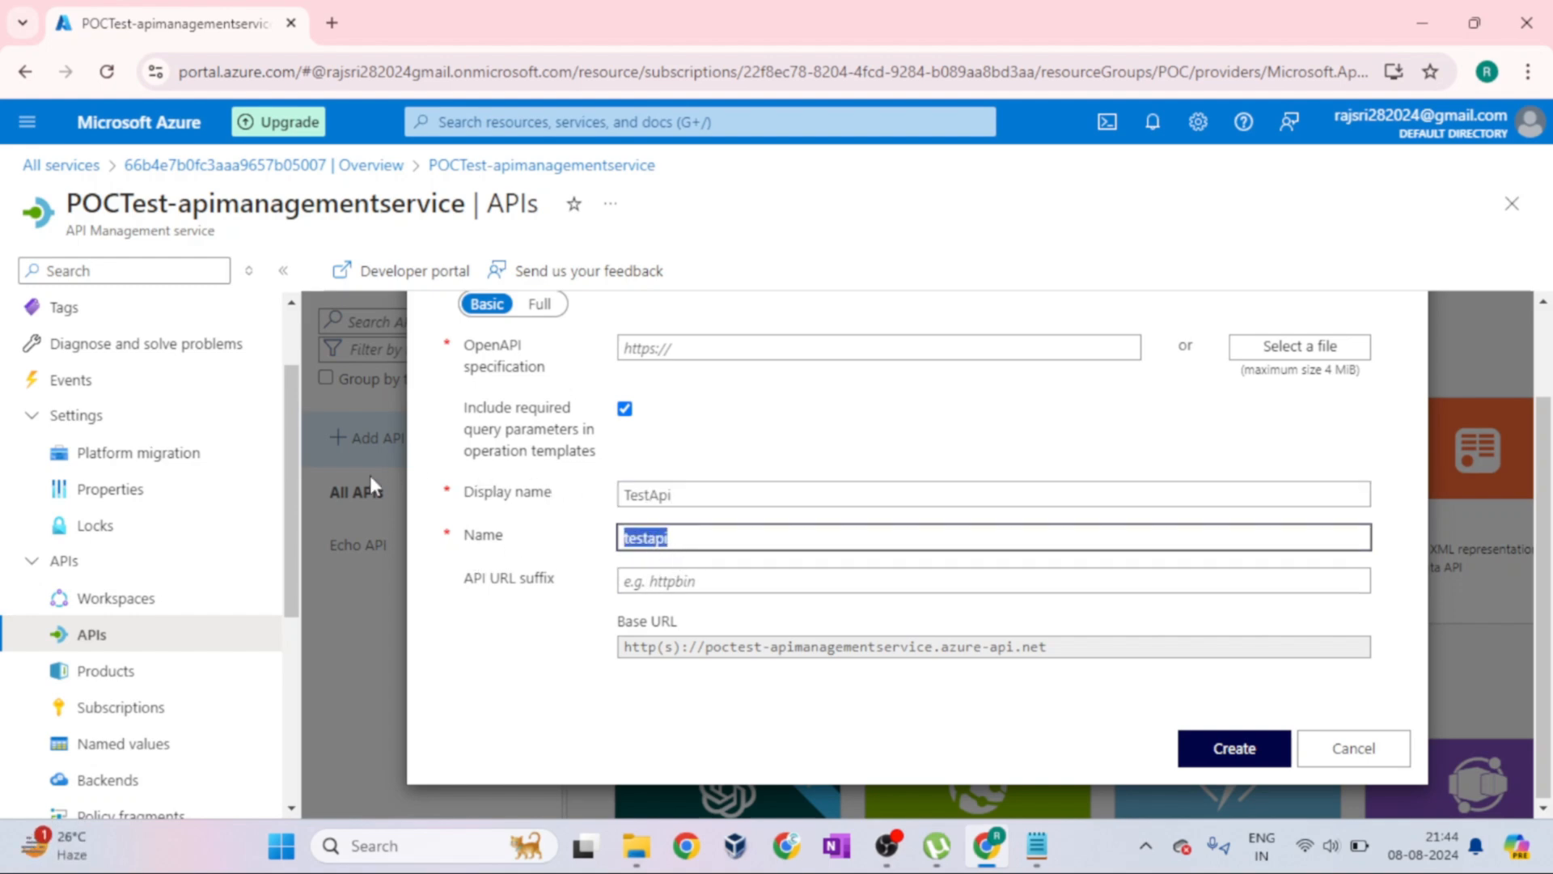
Set the API URL suffix to testapi and check the resulting Base URL
left_click_drag(464, 582, 571, 587)
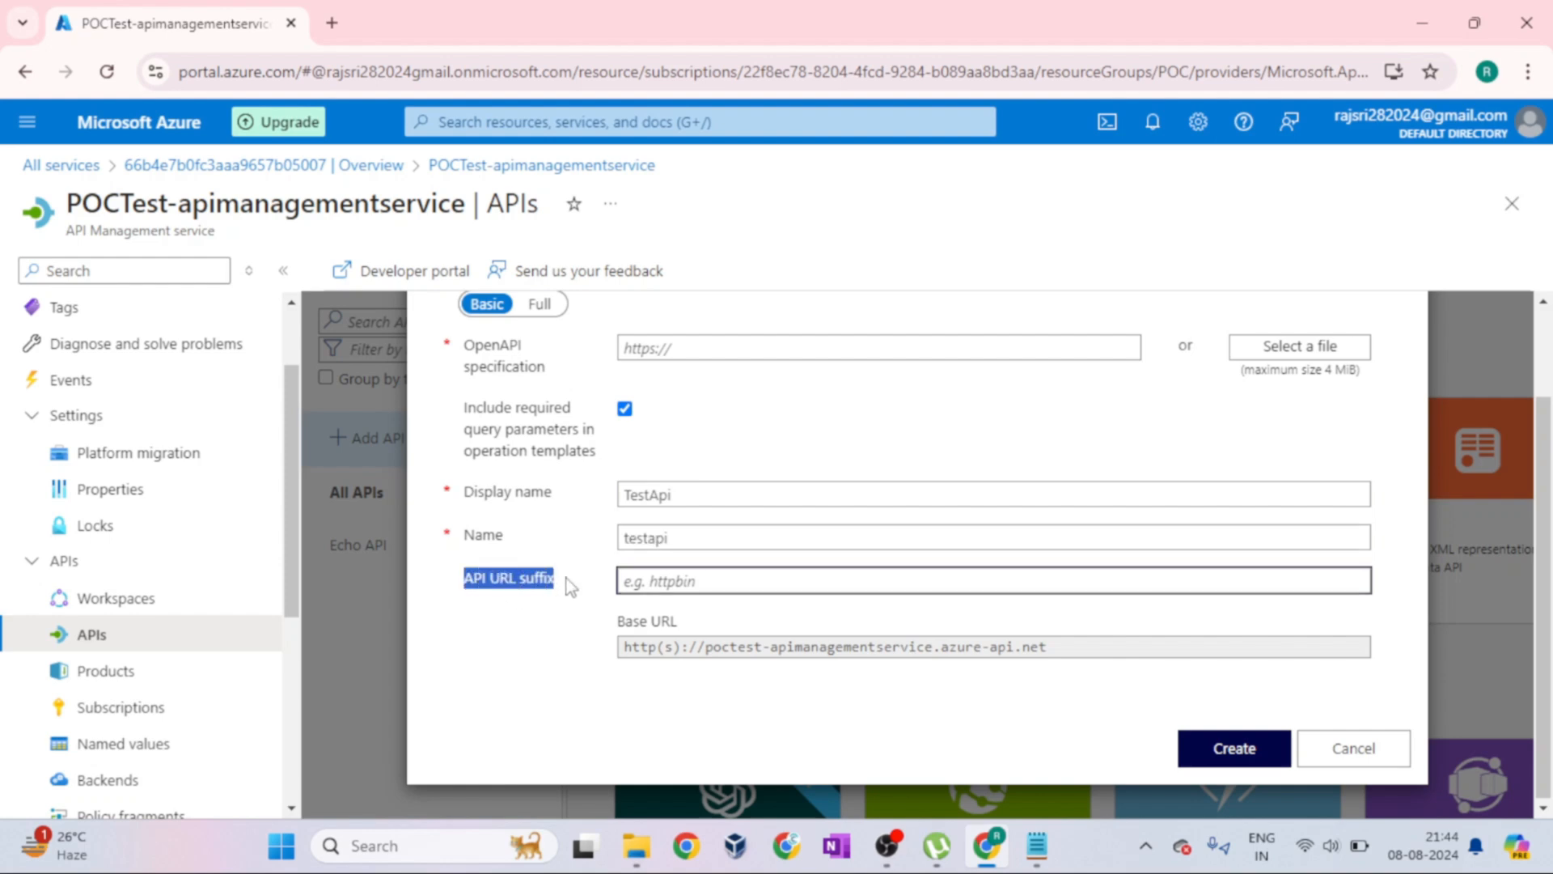
left_click(711, 578)
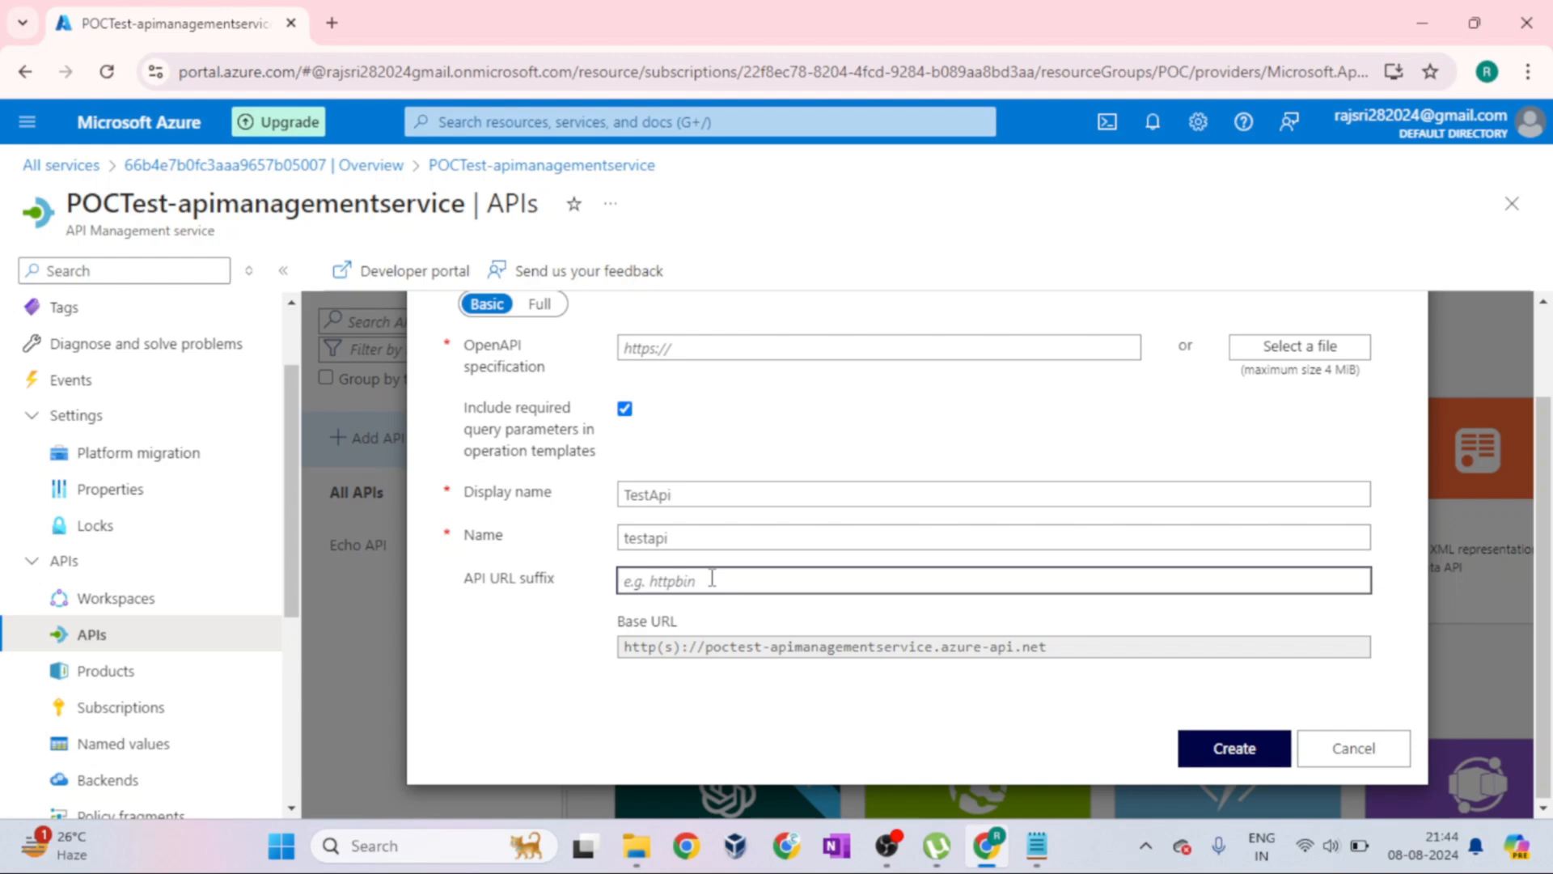
type("testapi")
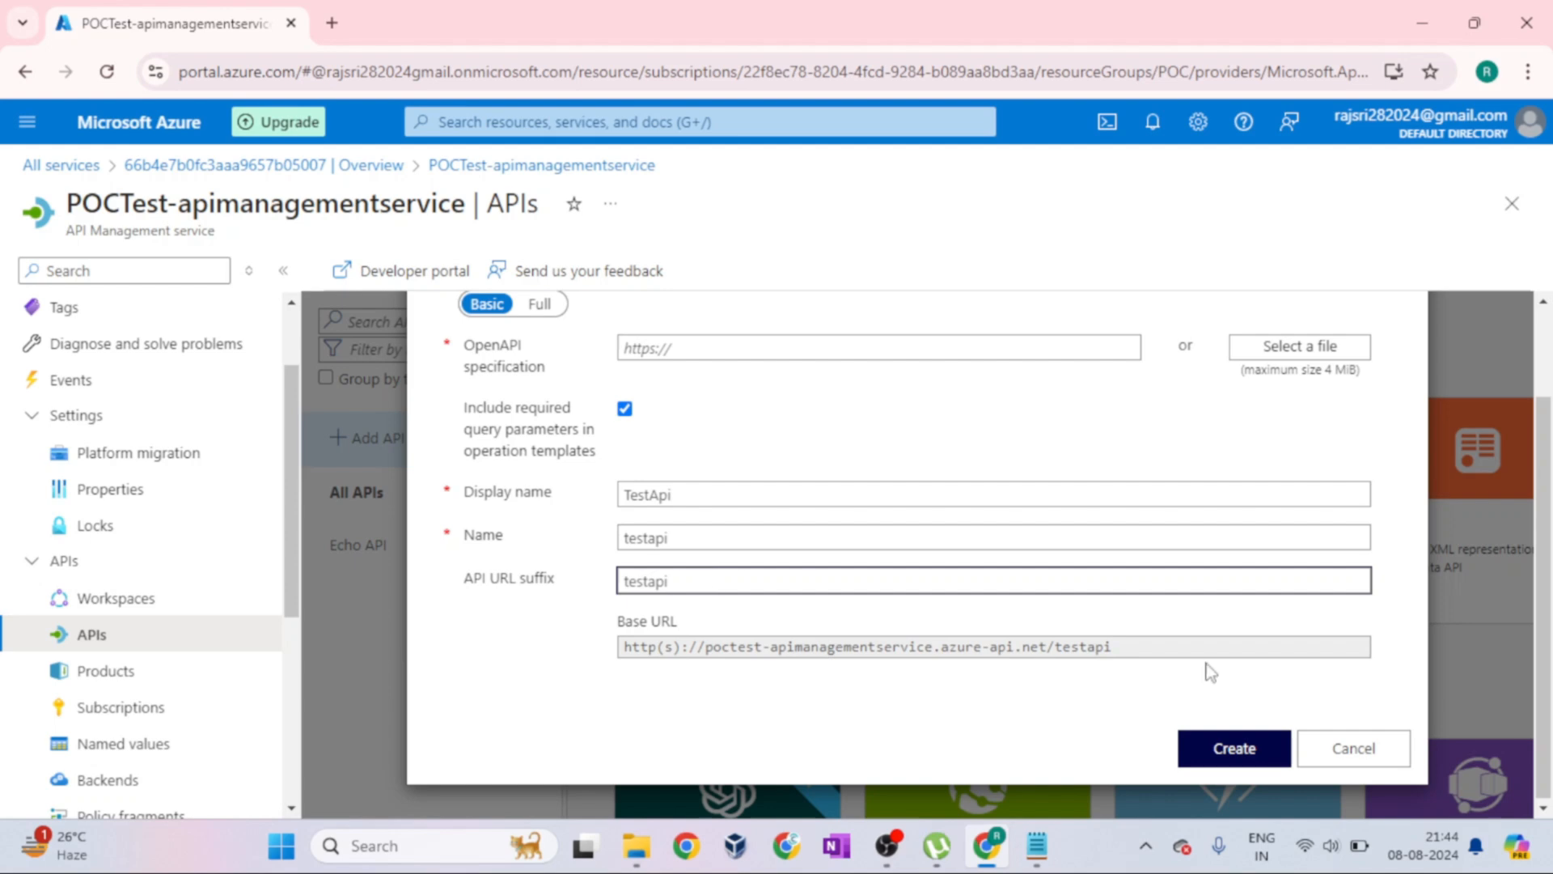
left_click_drag(1158, 645, 624, 676)
left_click(622, 678)
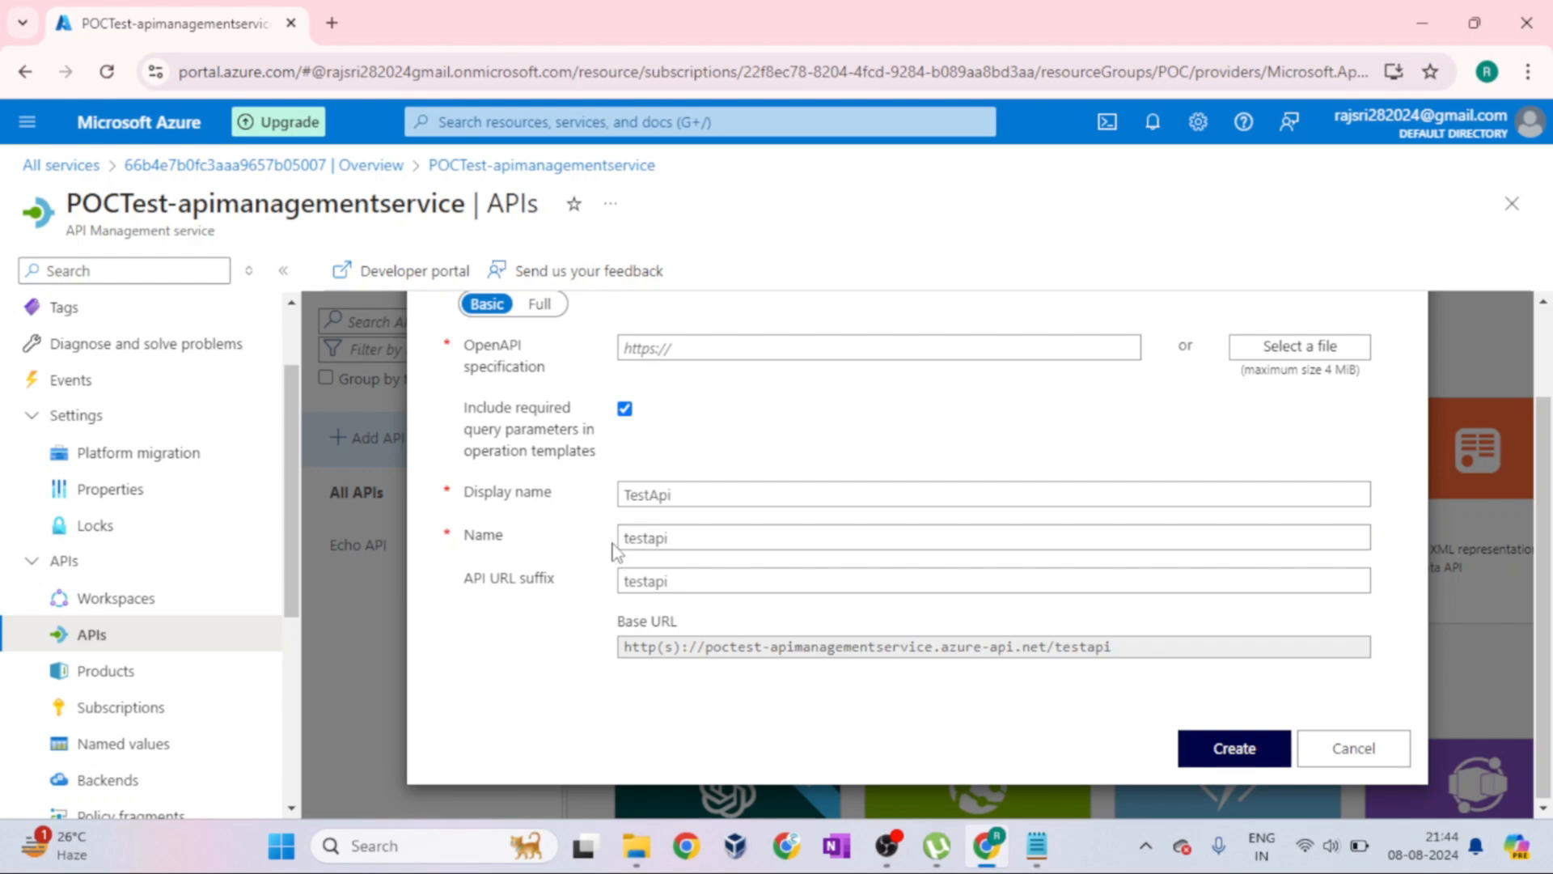
Compare the Basic and Full versions of the form, choose Full, and highlight the OpenAPI specification label
left_click(540, 304)
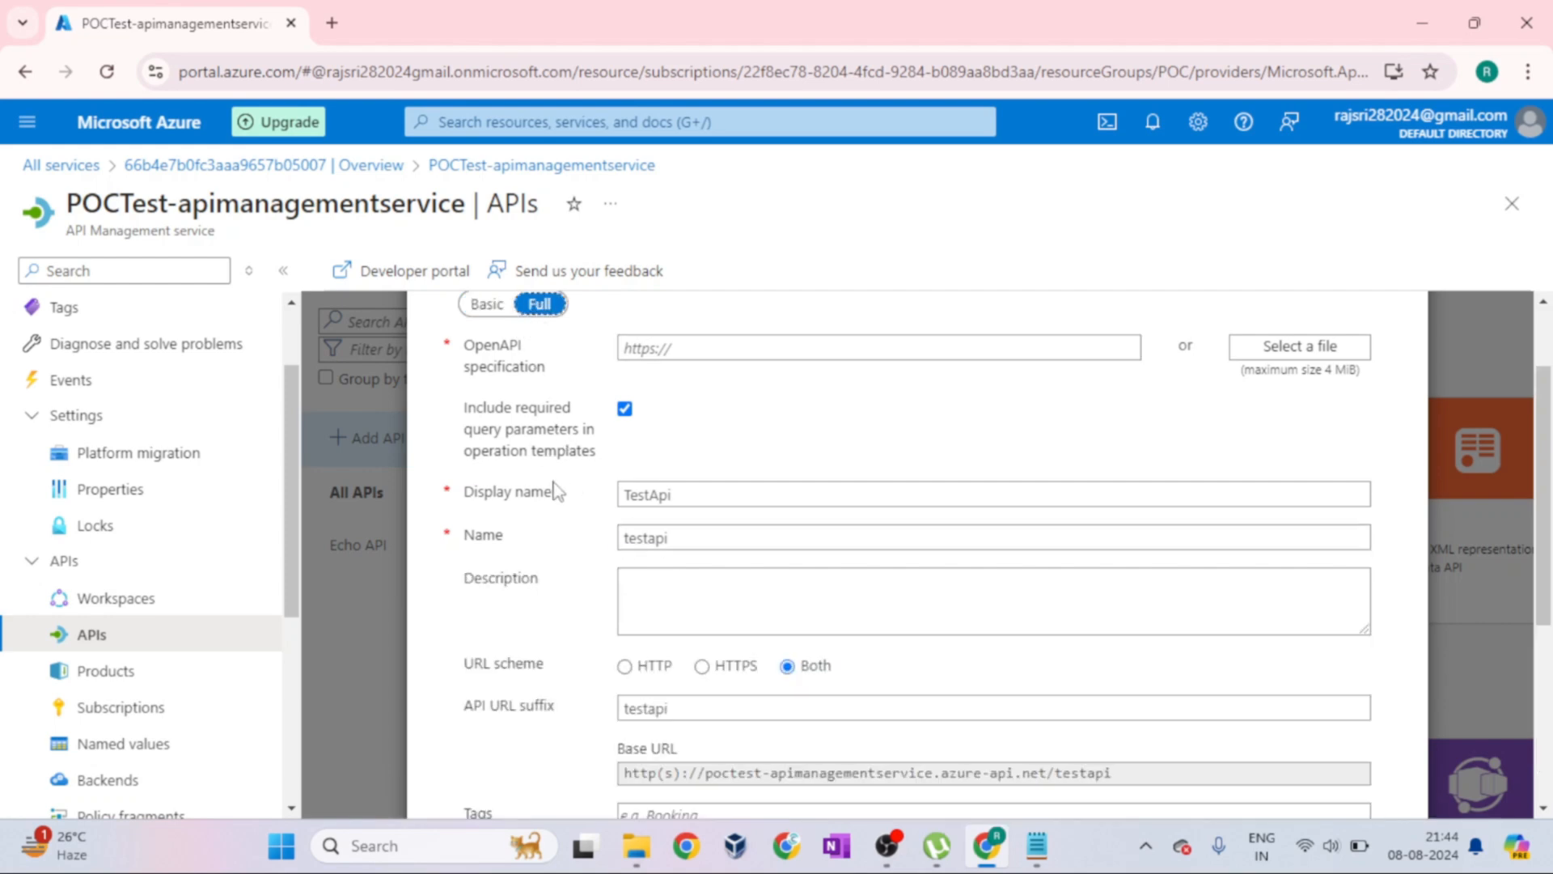
left_click(486, 306)
left_click(539, 304)
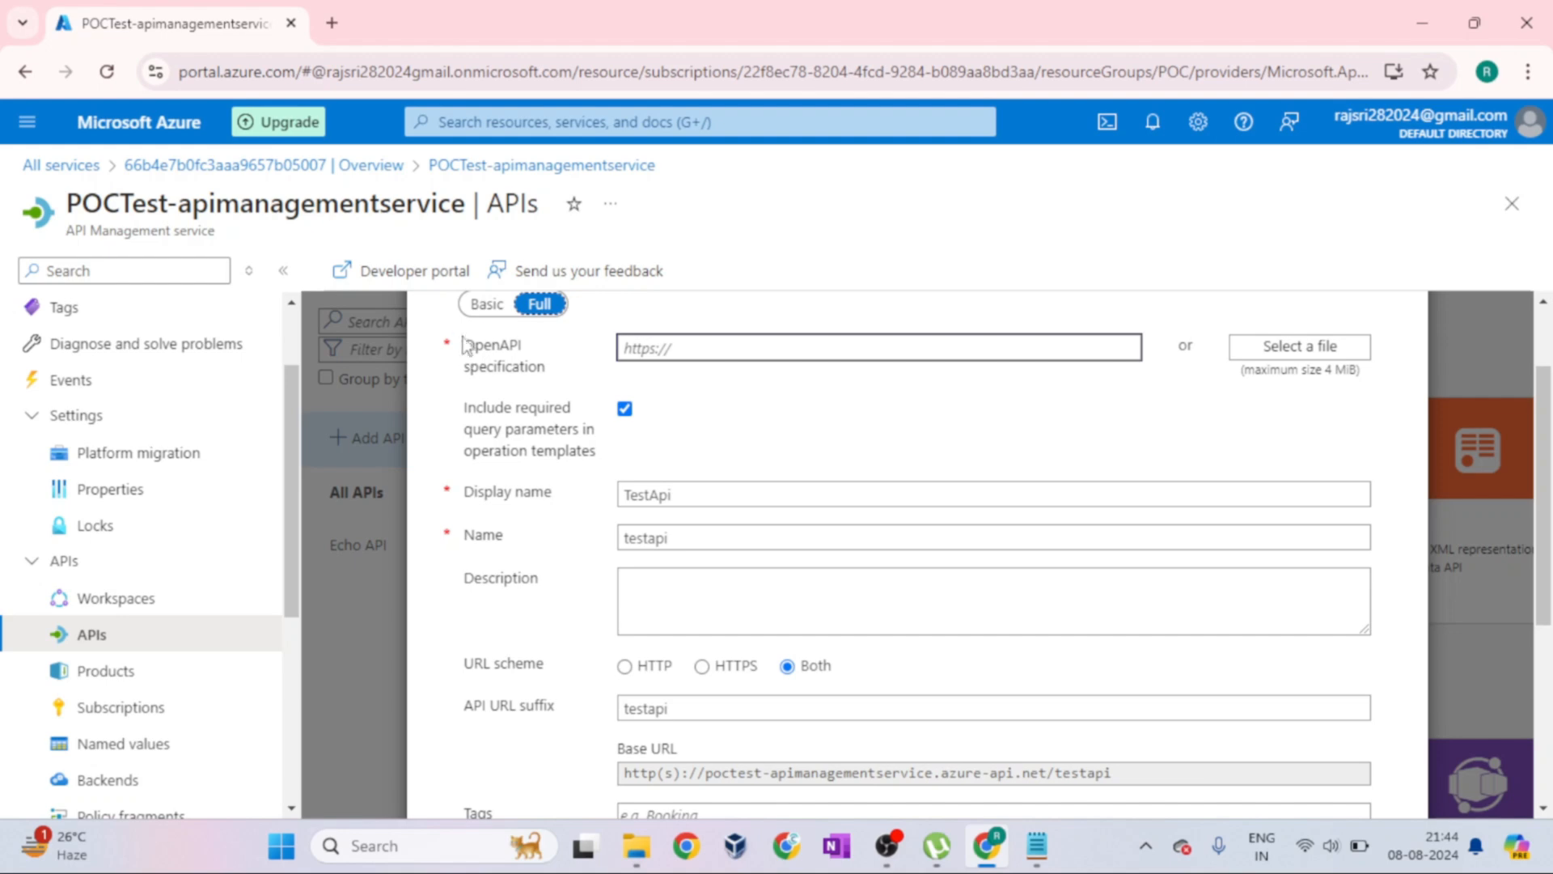
left_click_drag(466, 349, 566, 380)
left_click(566, 378)
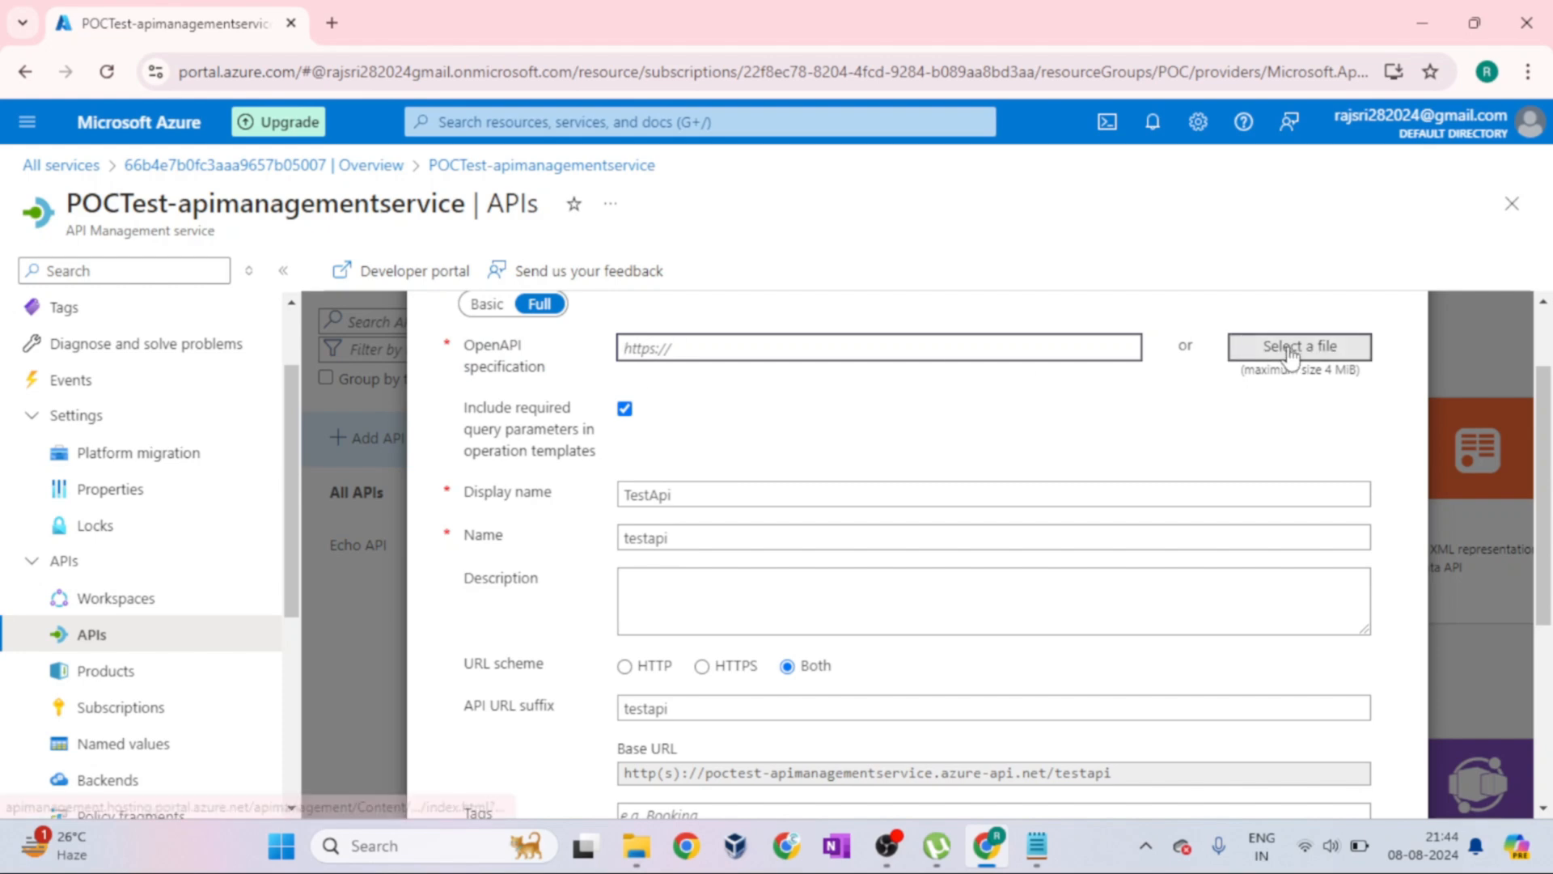
Examine the Display name, Name and Description fields of the full OpenAPI form
scroll(834, 455, "down", 1)
left_click(466, 378)
left_click_drag(466, 378, 574, 388)
left_click(736, 426)
scroll(736, 437, "down", 1)
left_click_drag(474, 354, 609, 375)
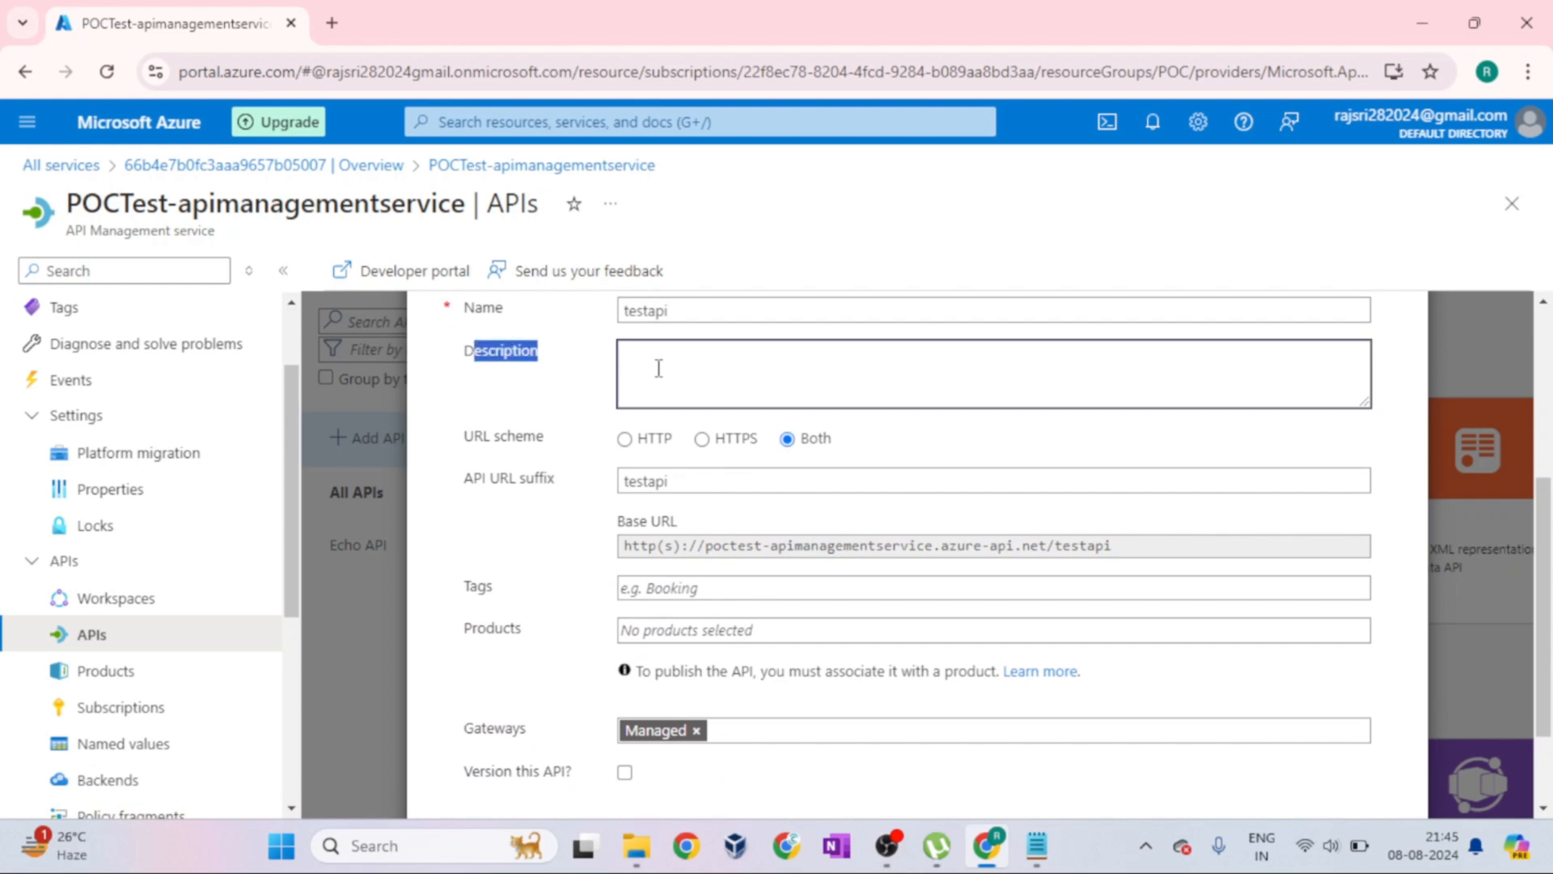
left_click(587, 380)
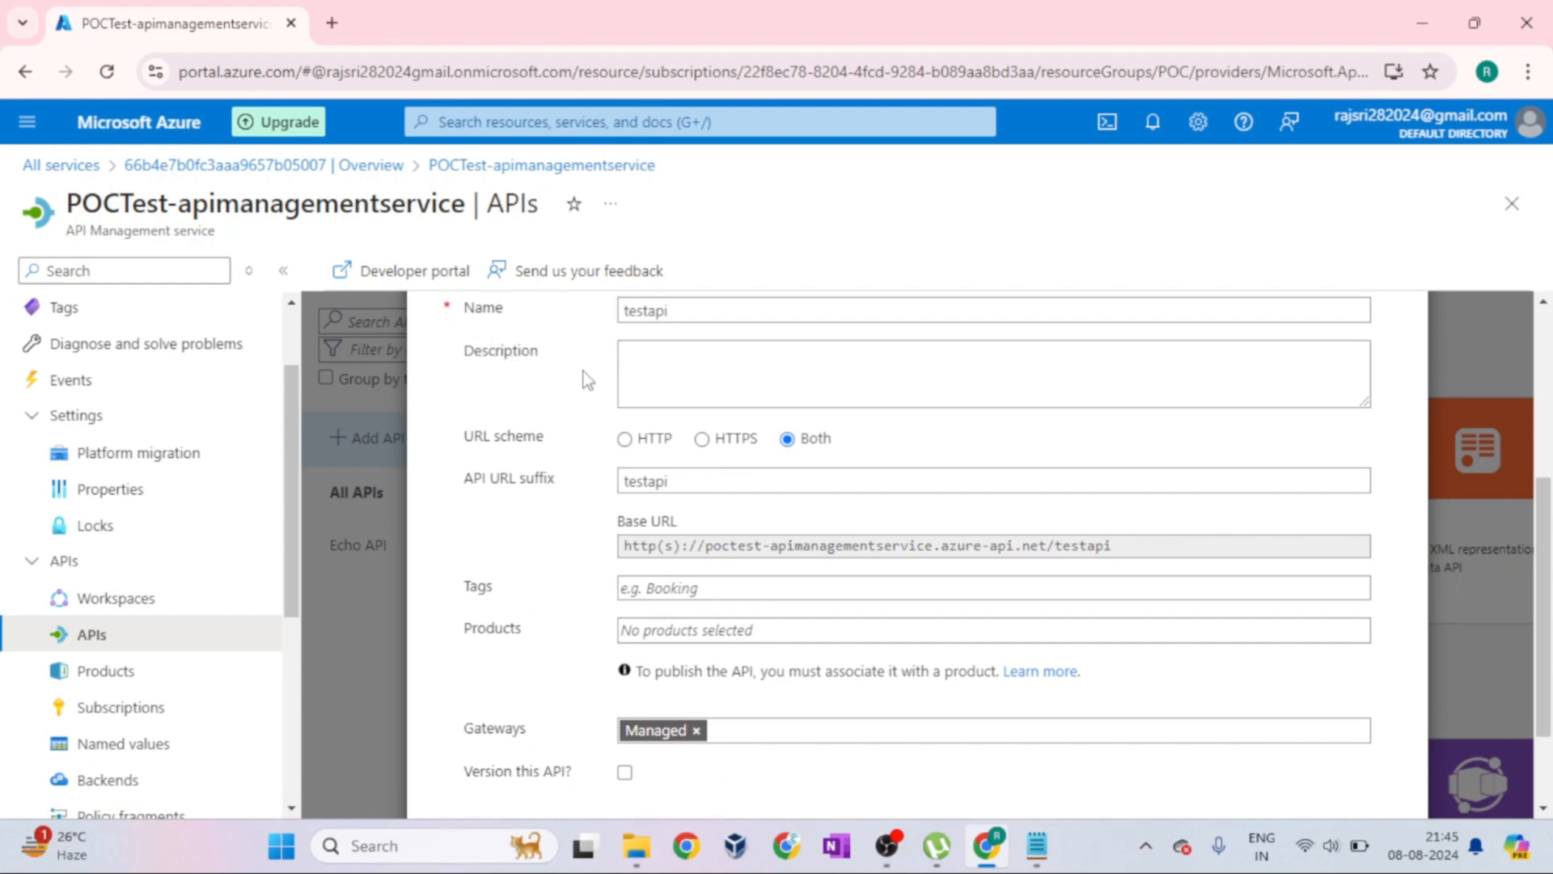
Try the HTTP and HTTPS URL schemes while checking the Base URL, and set the scheme back to Both
left_click_drag(453, 441, 550, 439)
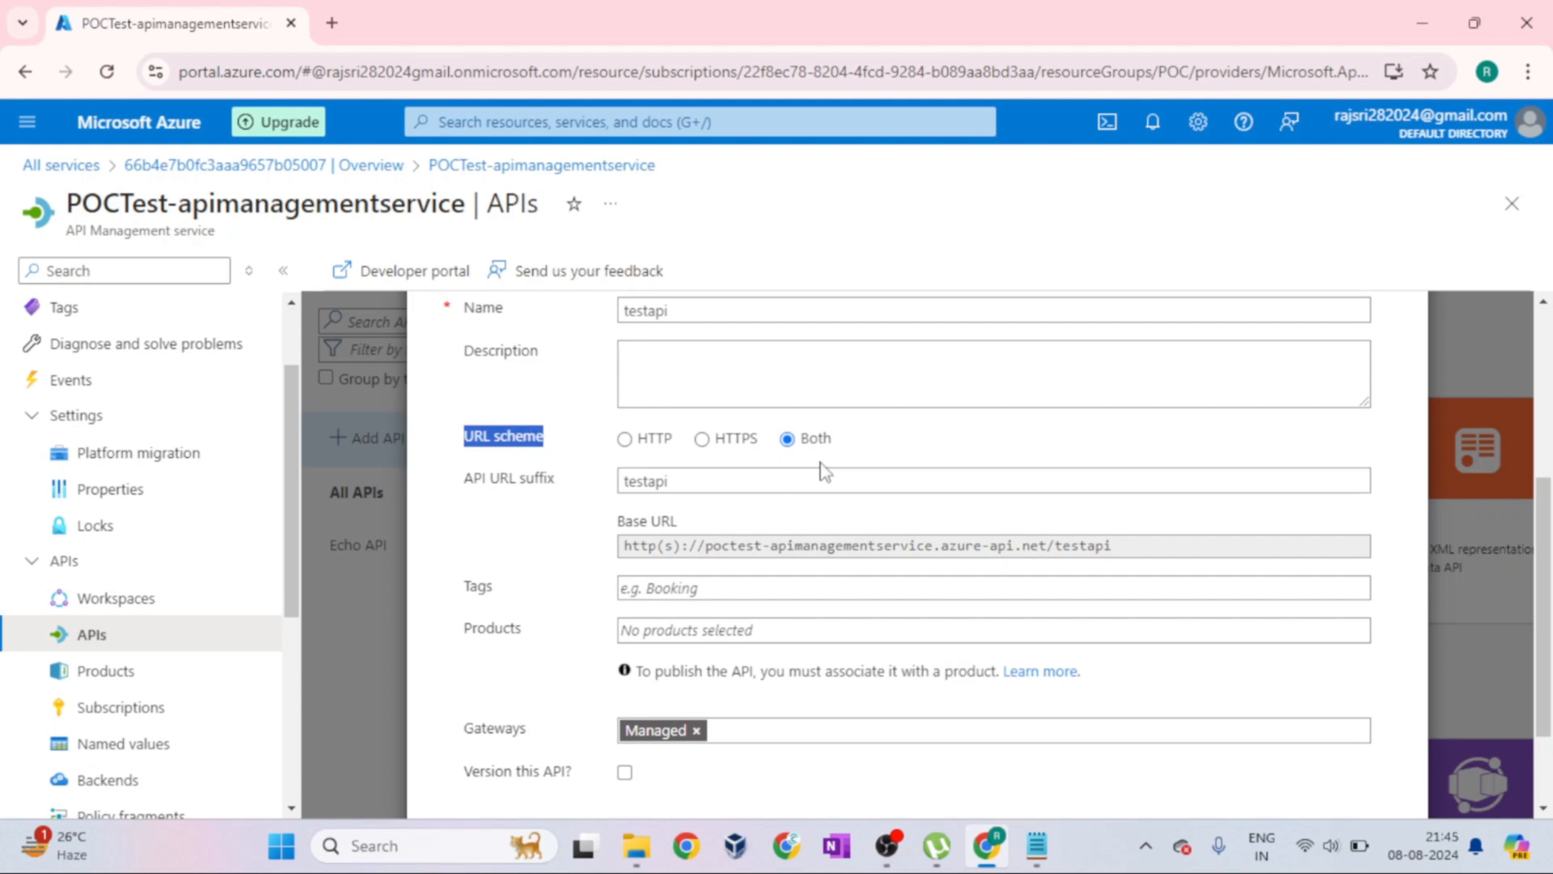
left_click(637, 440)
left_click(631, 547)
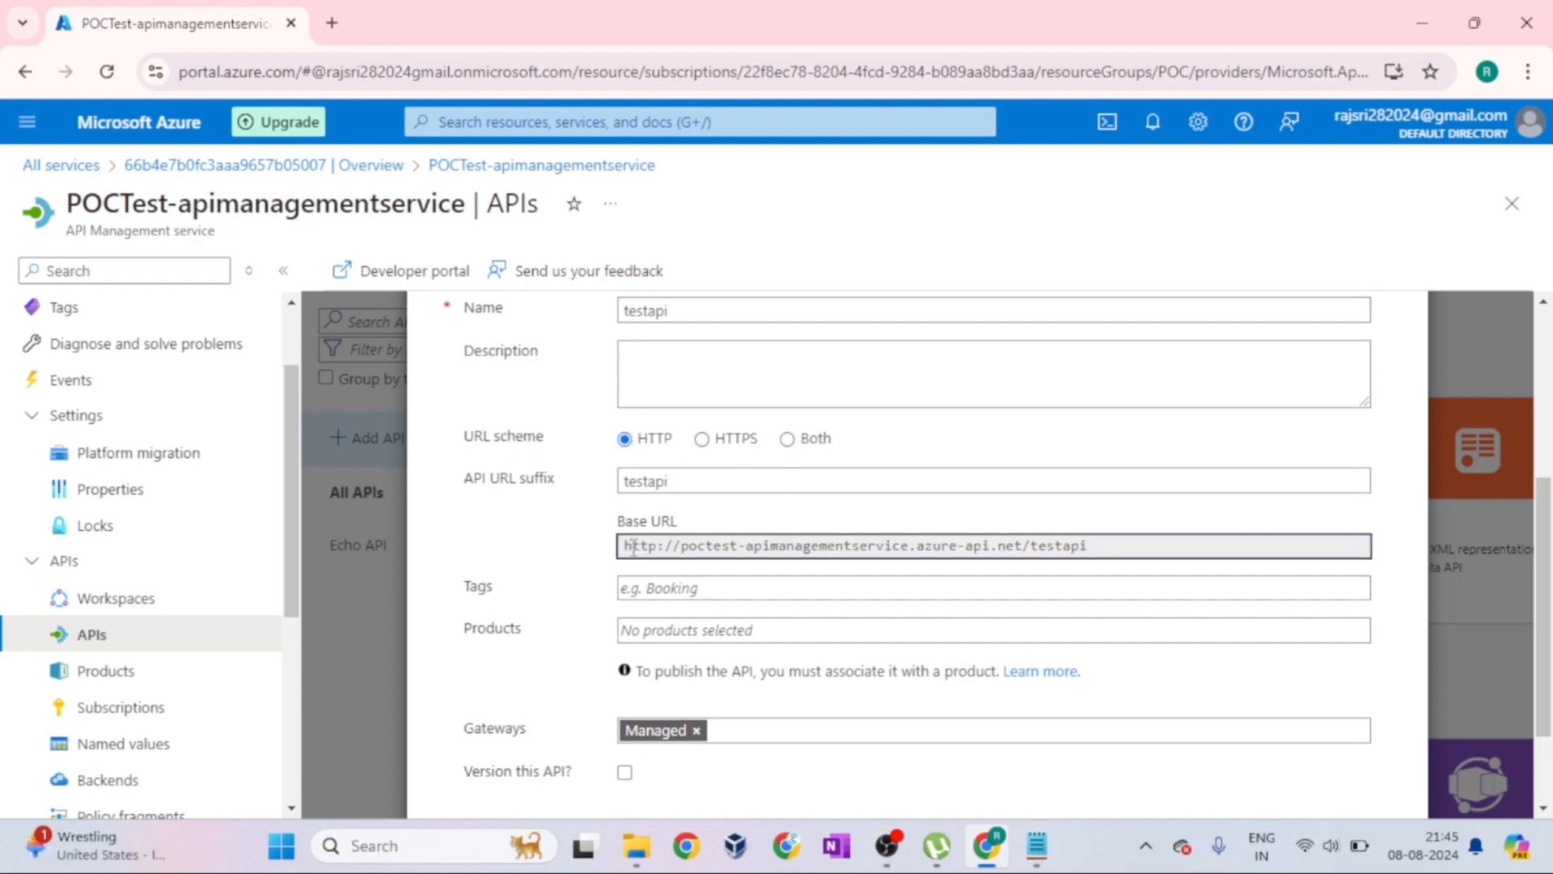
left_click_drag(631, 547, 803, 548)
left_click(702, 439)
left_click(787, 439)
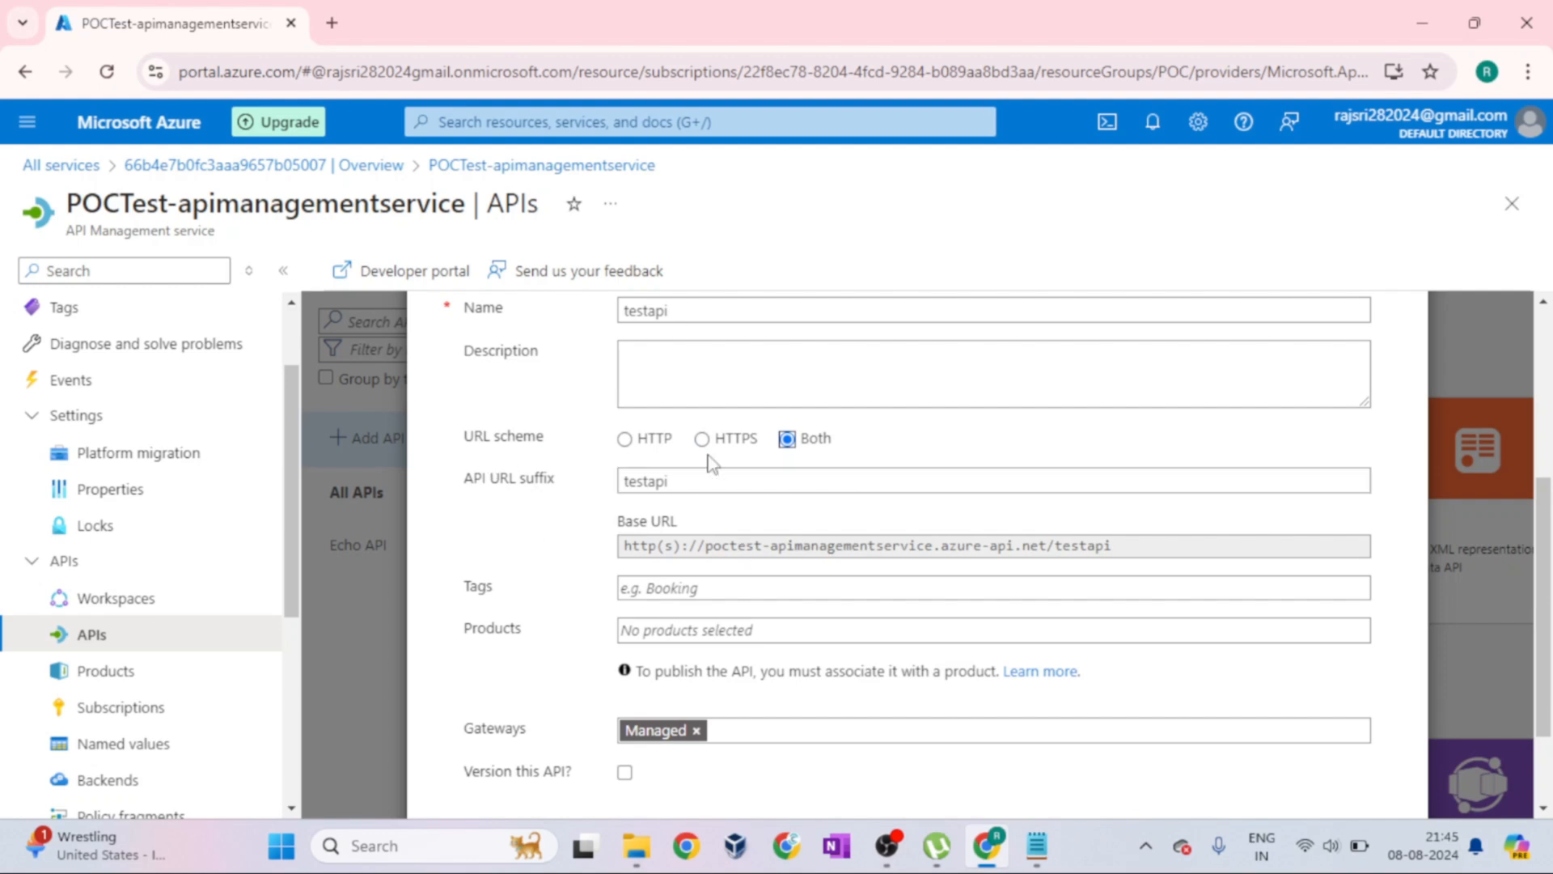
scroll(880, 537, "down", 2)
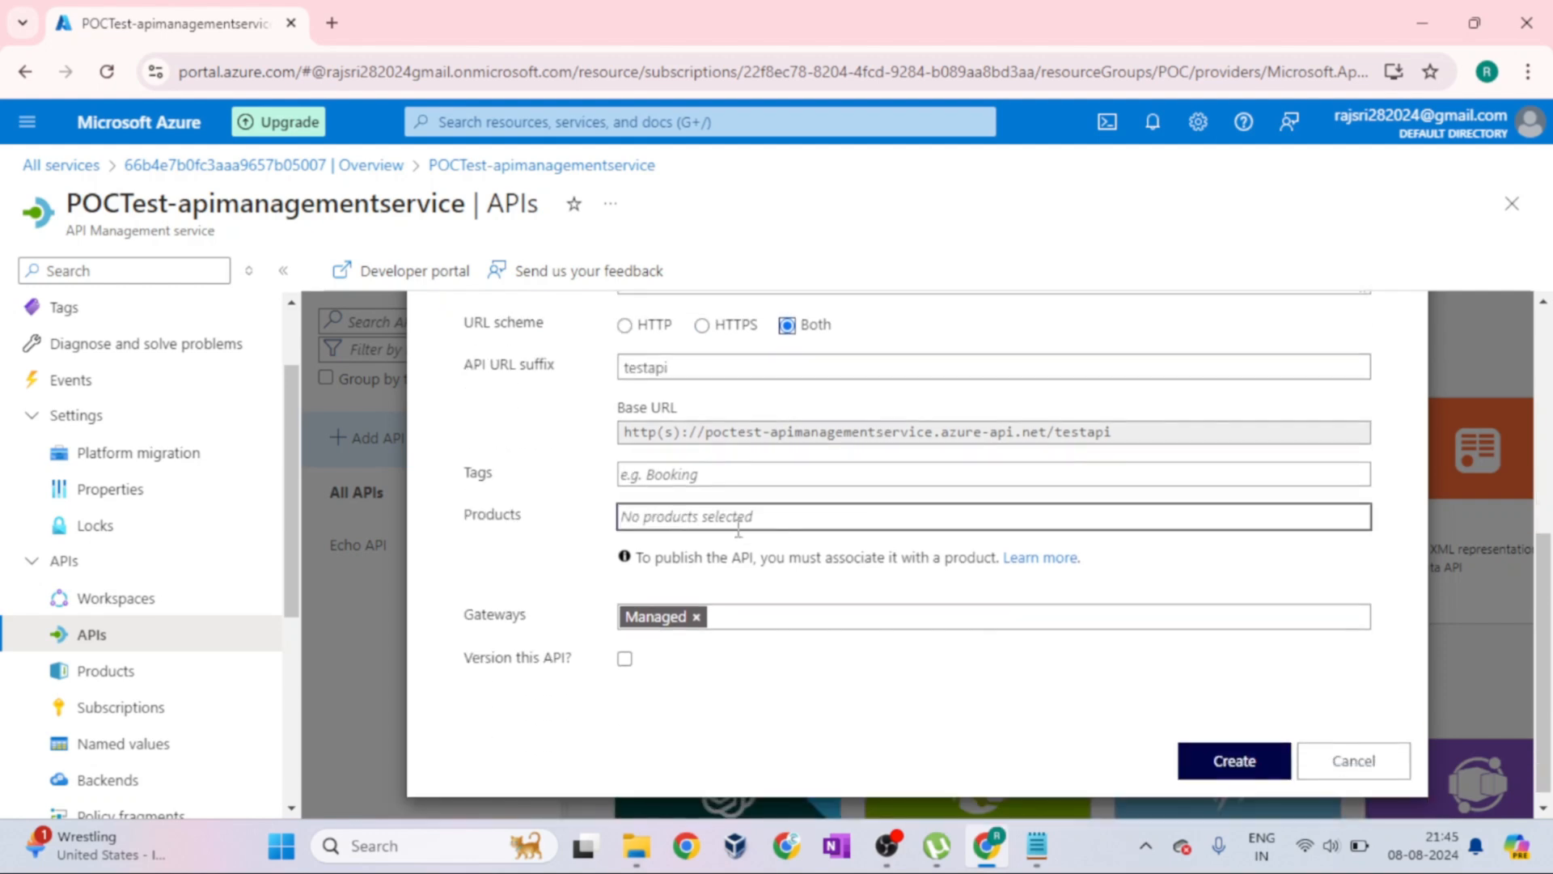
Examine the Tags field with its suggestion list and highlight the Gateways label of the OpenAPI form
left_click(700, 476)
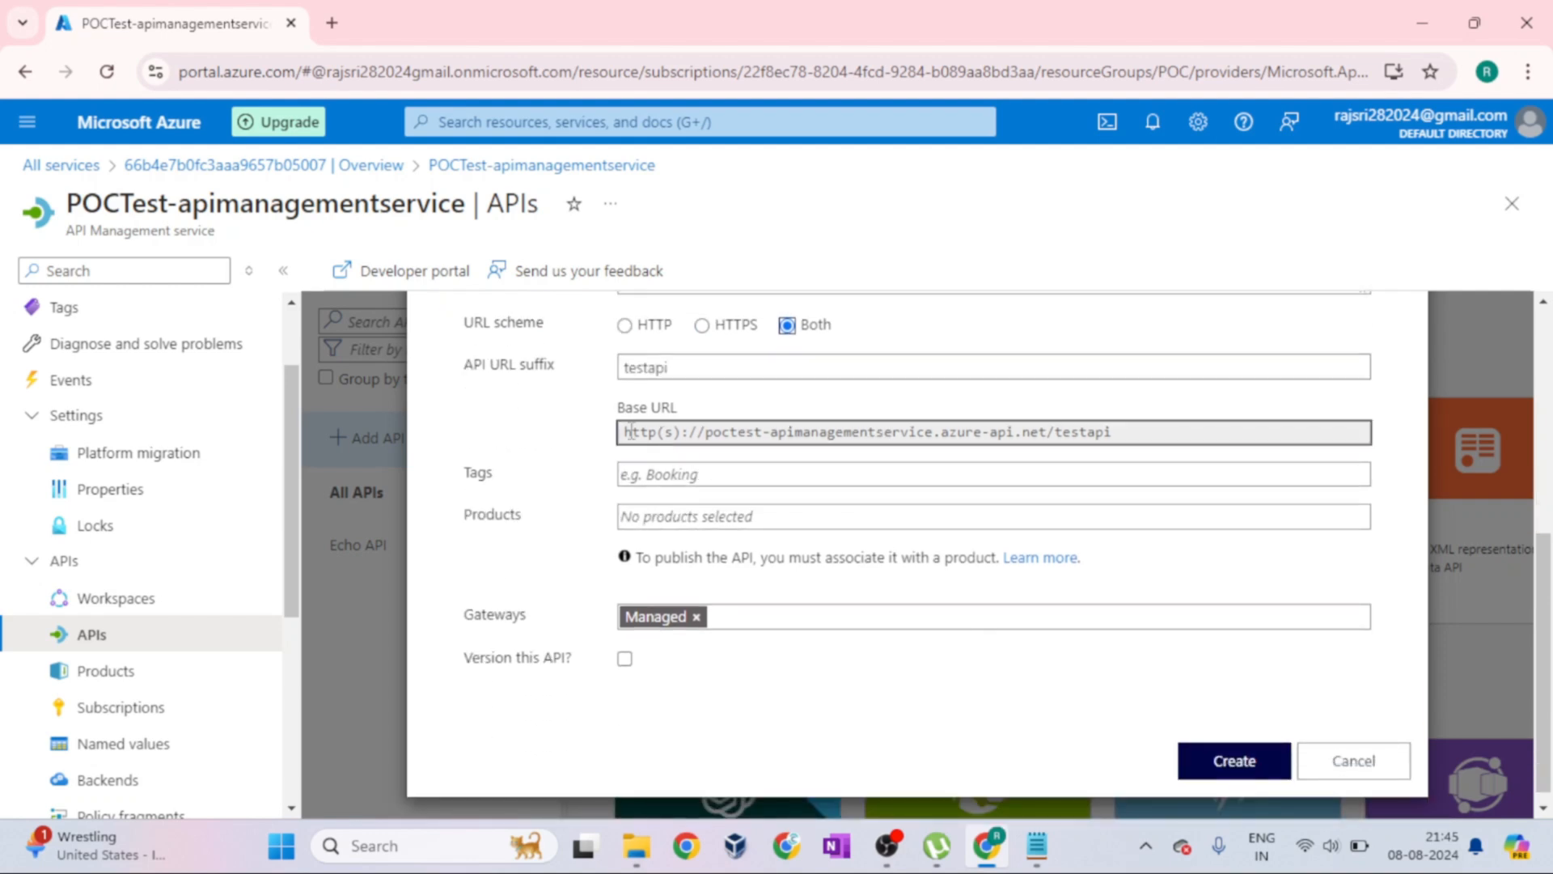
left_click_drag(465, 477, 496, 483)
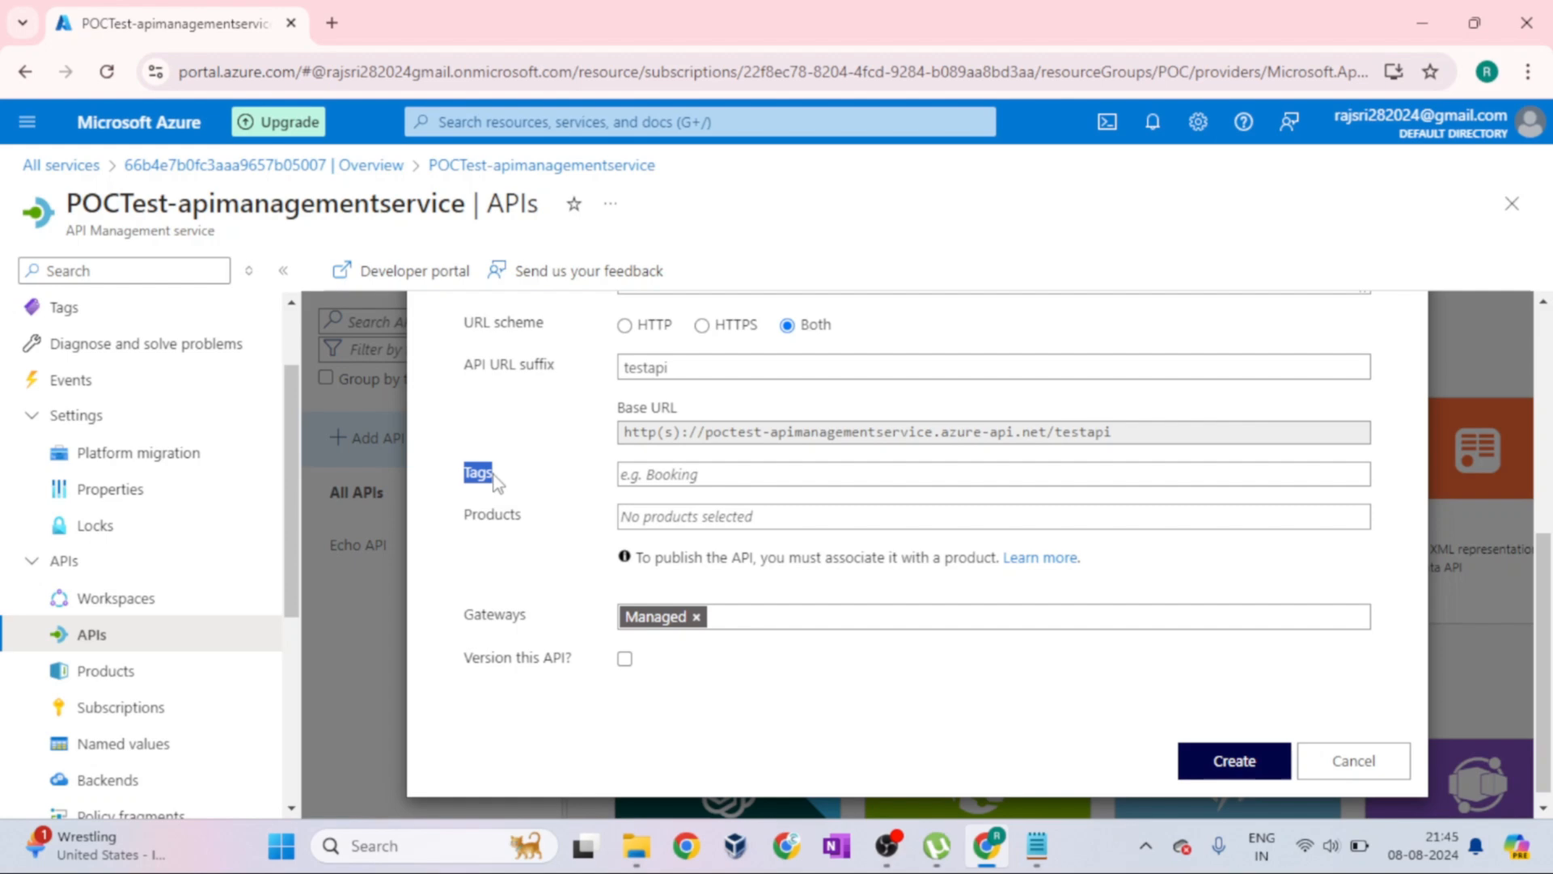
left_click(640, 475)
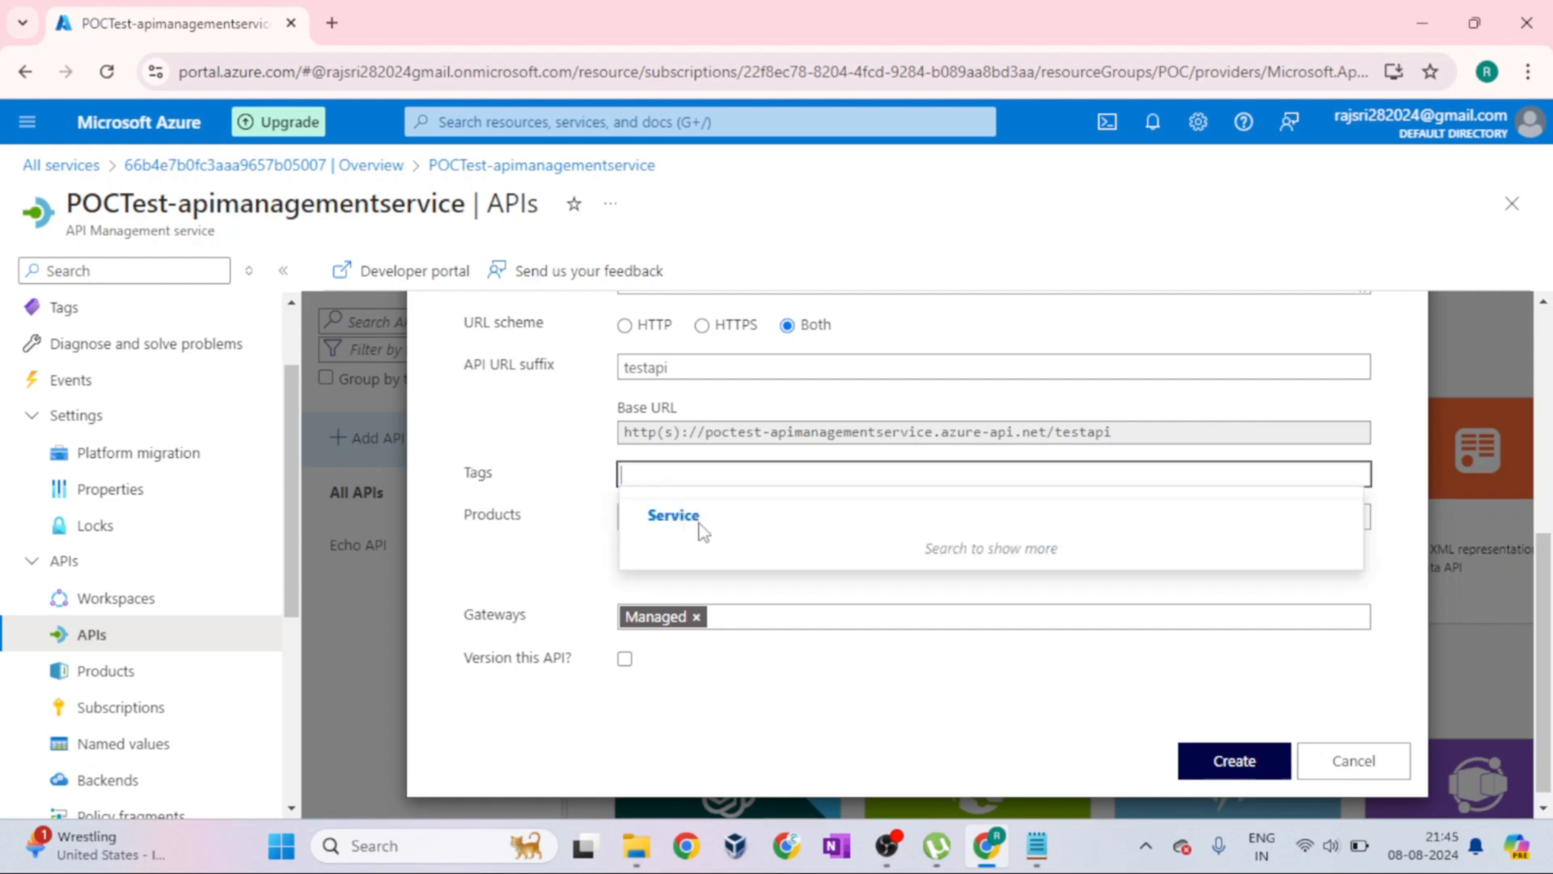
double_click(520, 612)
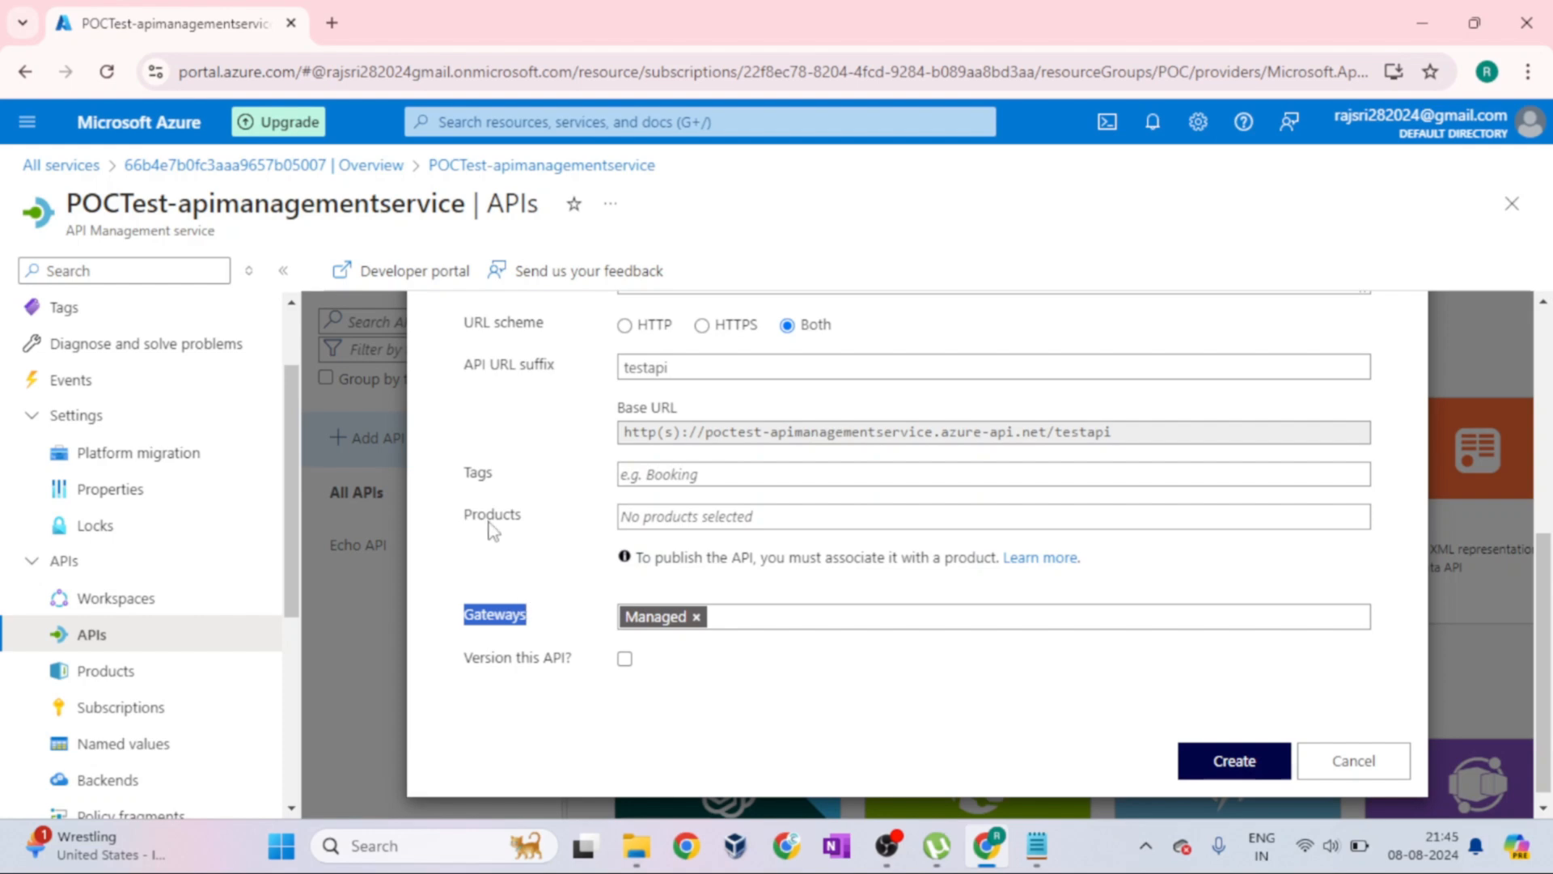
Examine the Products field of the OpenAPI form and the products it offers, without selecting one
left_click_drag(472, 517, 532, 524)
left_click(540, 528)
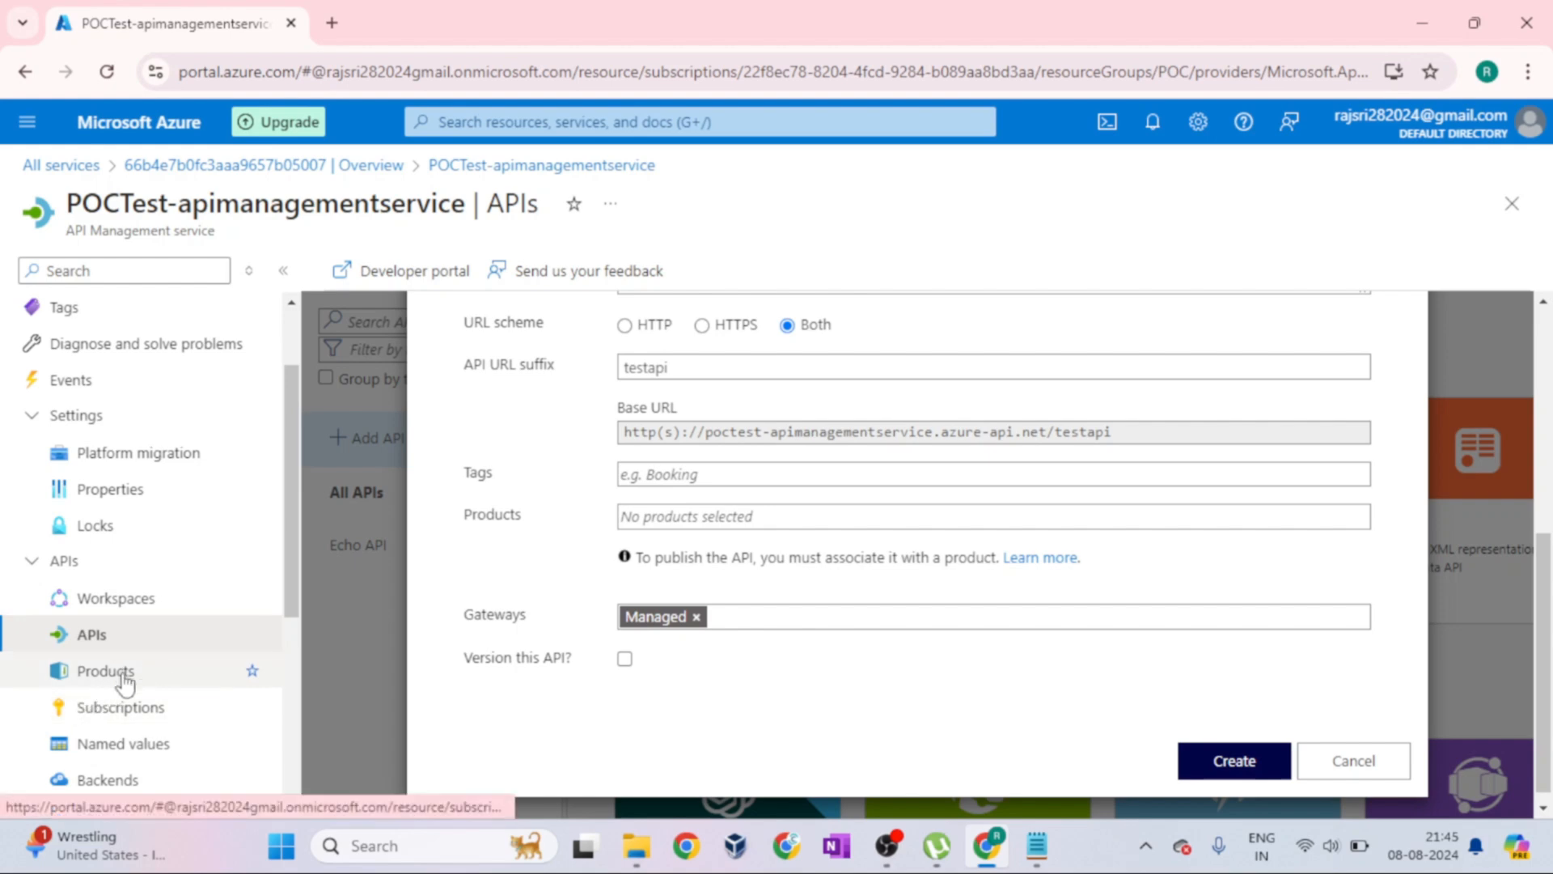
left_click(682, 515)
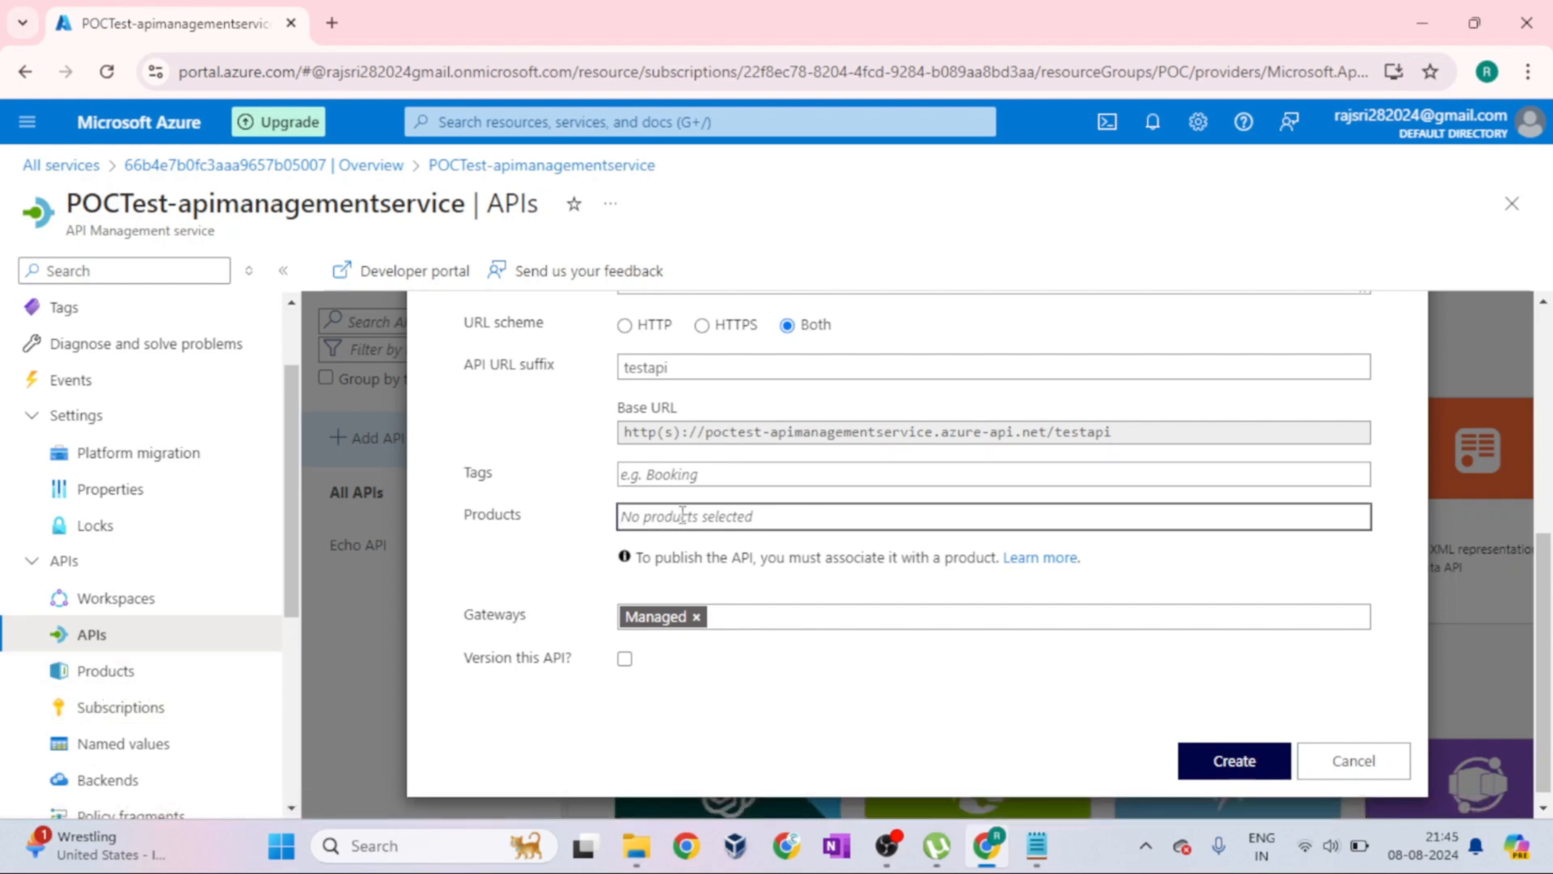
left_click(547, 576)
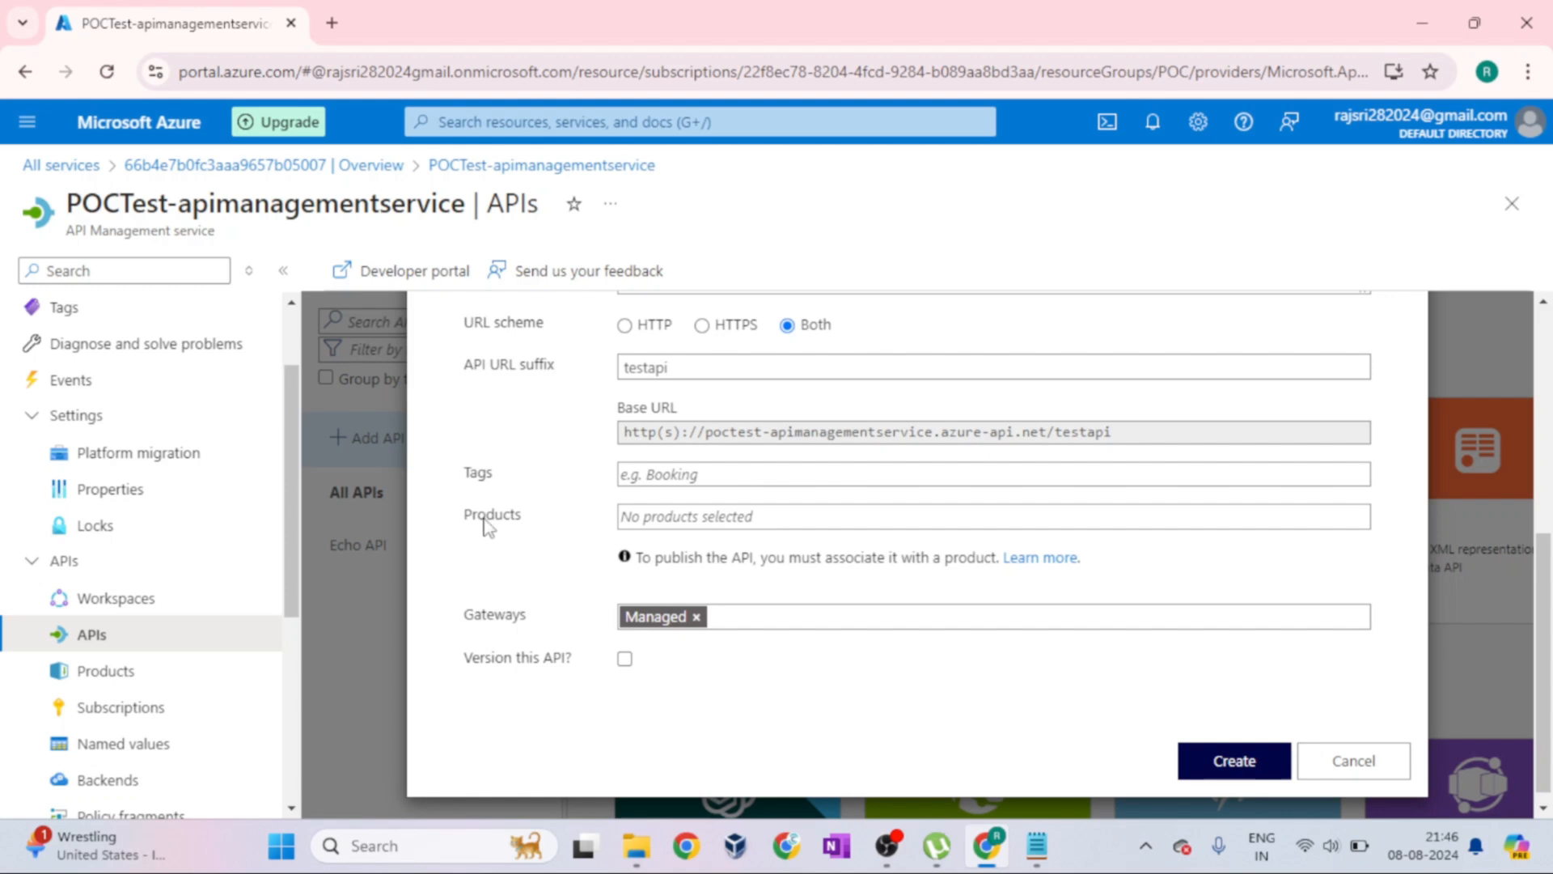
left_click_drag(468, 519, 522, 524)
left_click(531, 553)
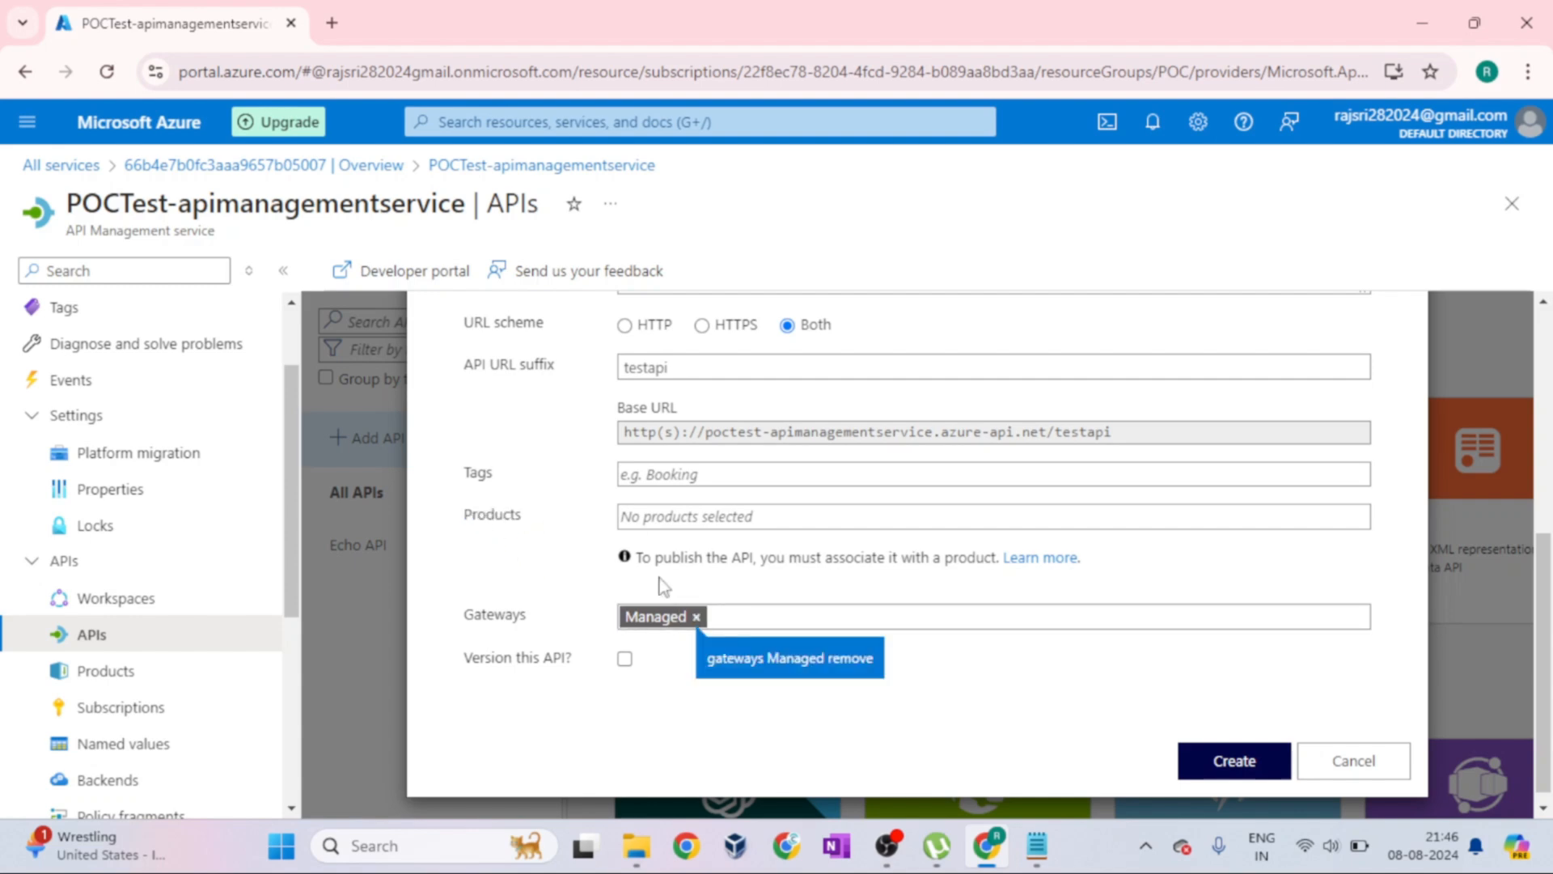
left_click(653, 522)
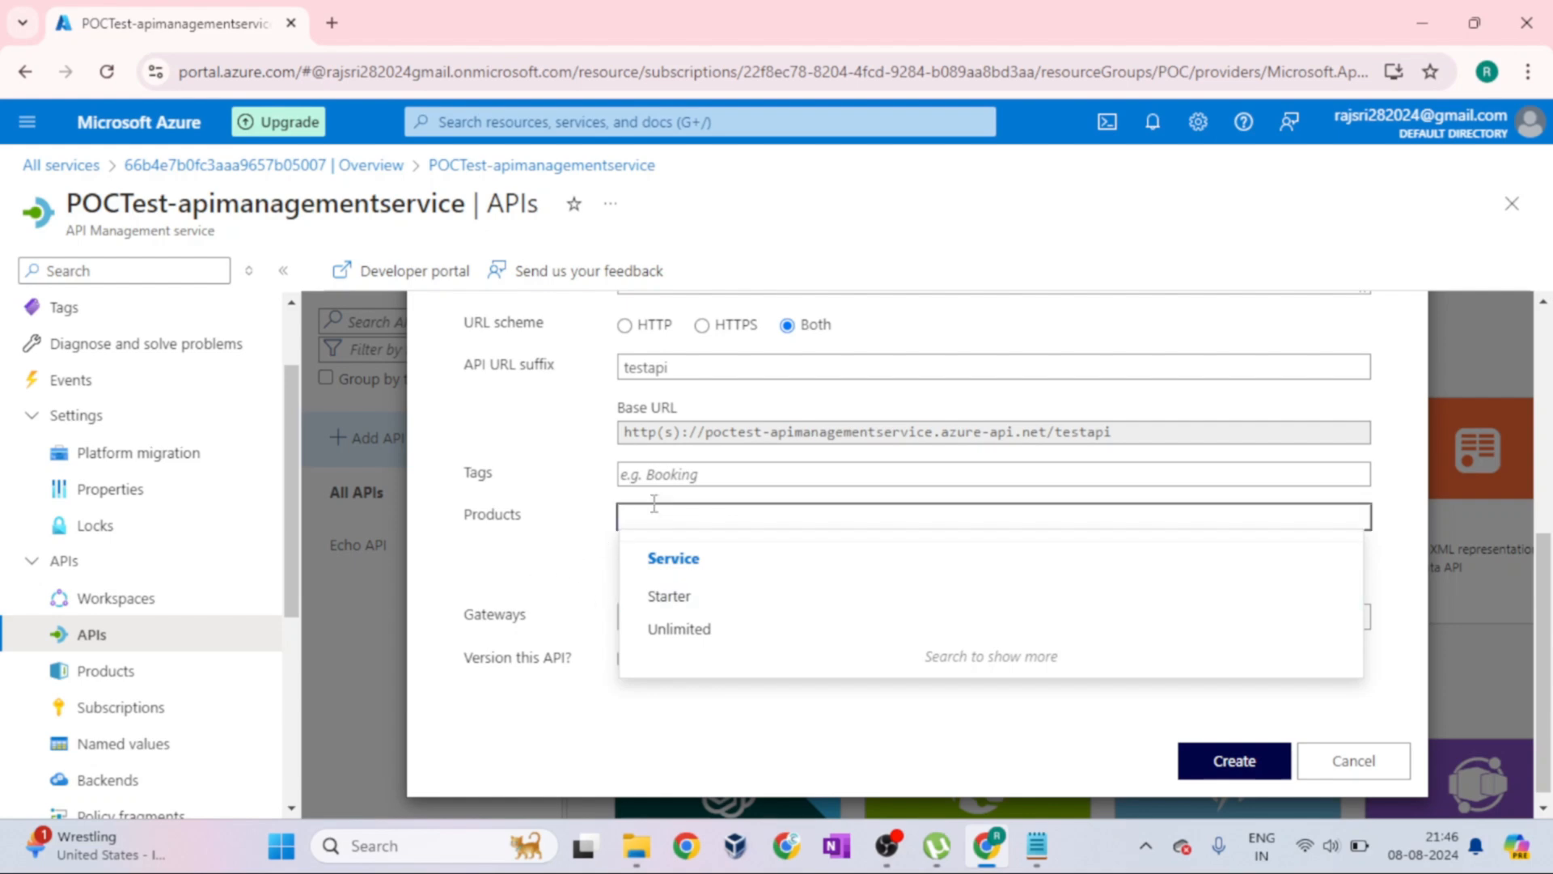
left_click(584, 586)
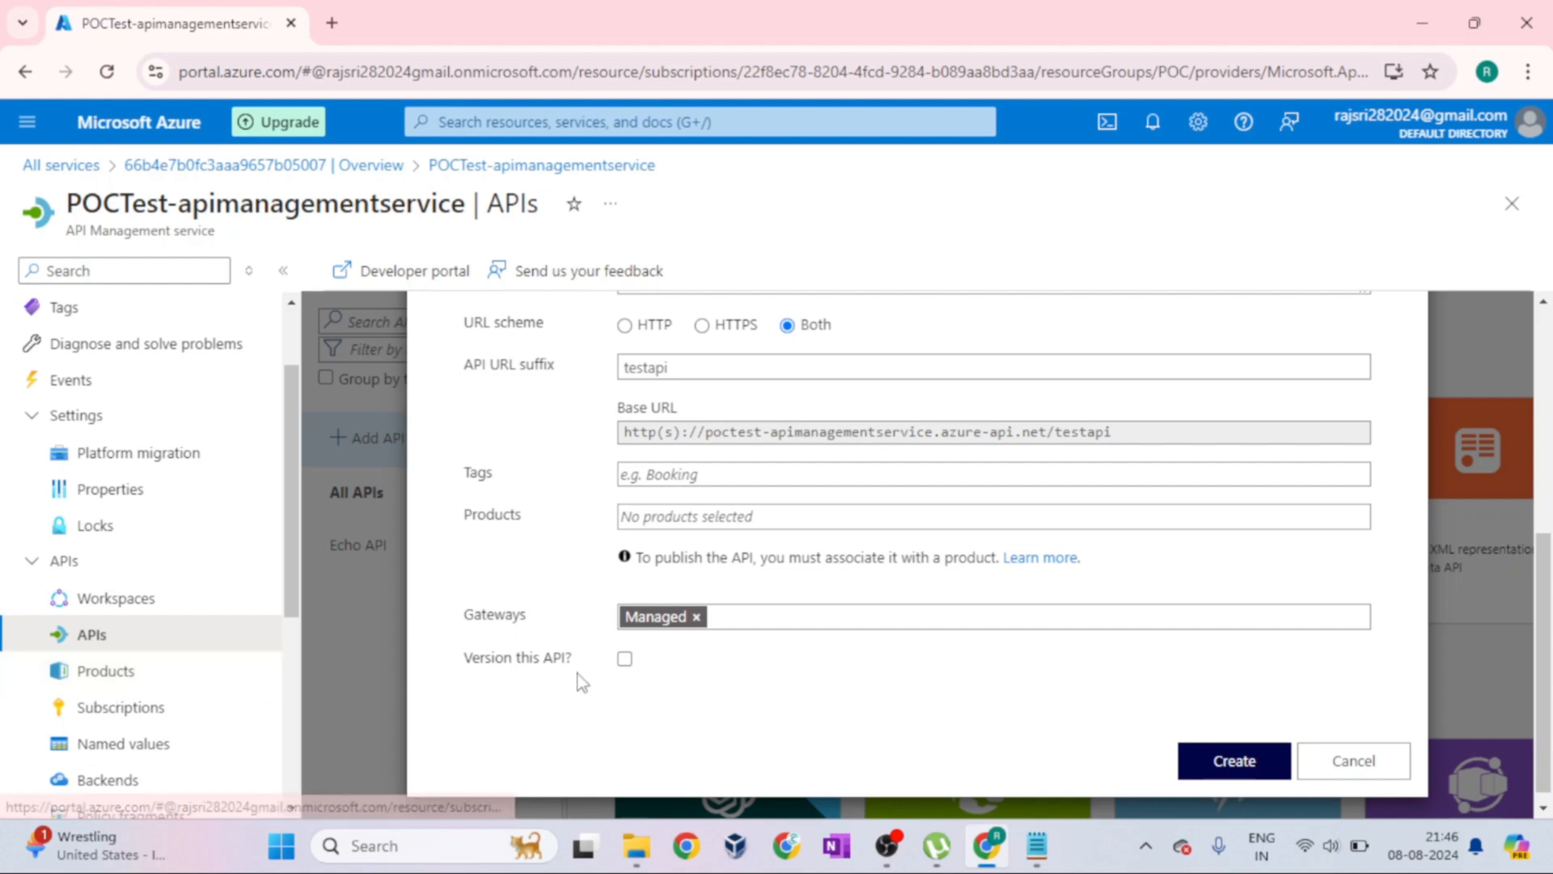
Enable versioning for the API, and review the versioning scheme options and the usage example URL
left_click(625, 660)
scroll(485, 679, "down", 1)
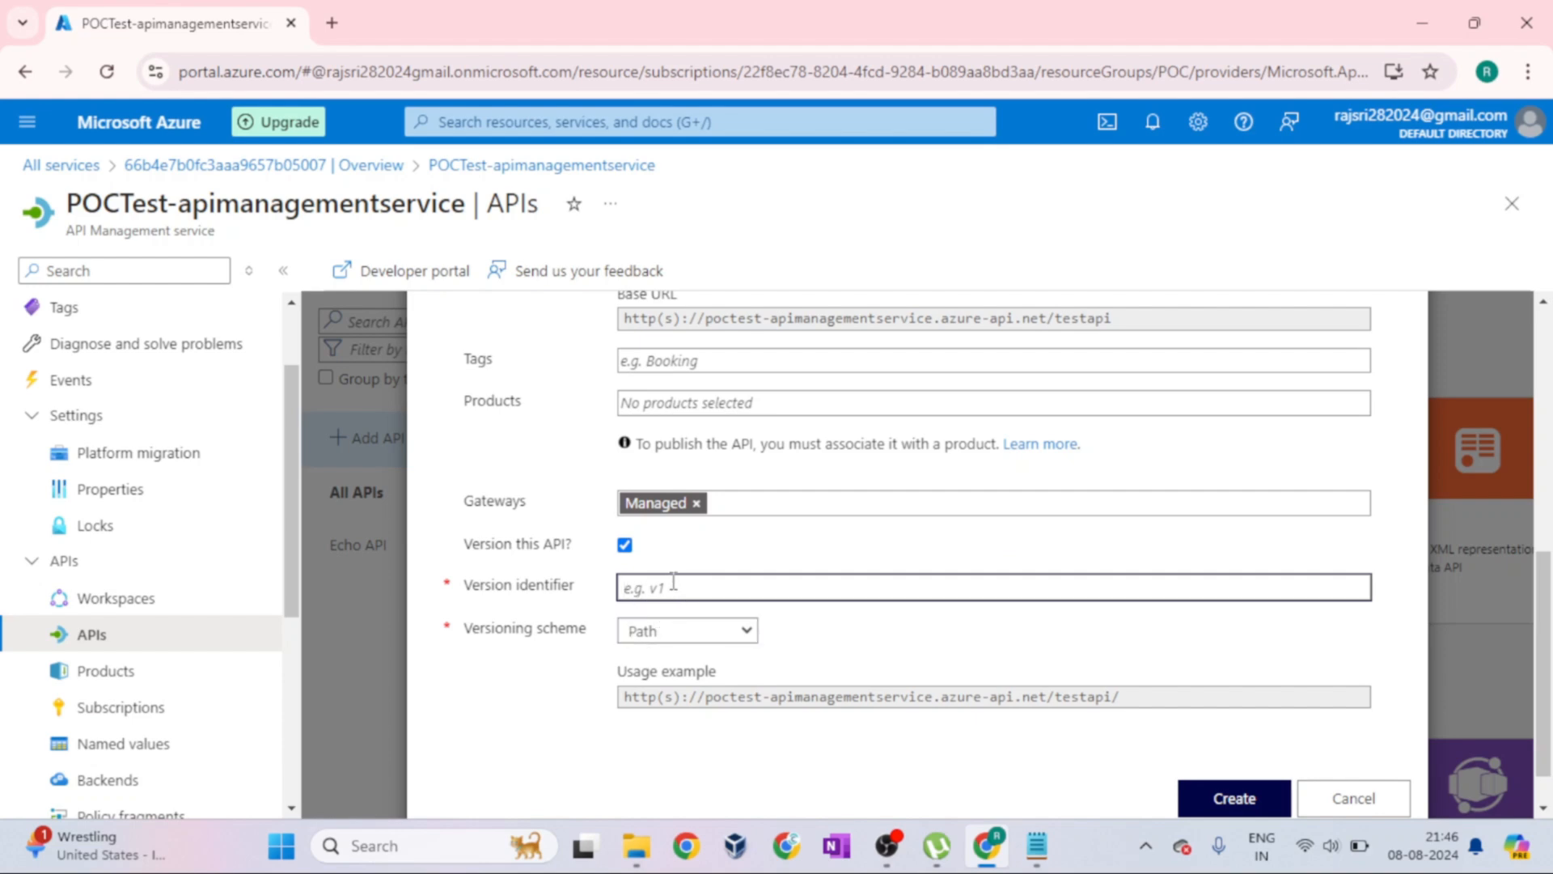
left_click(739, 630)
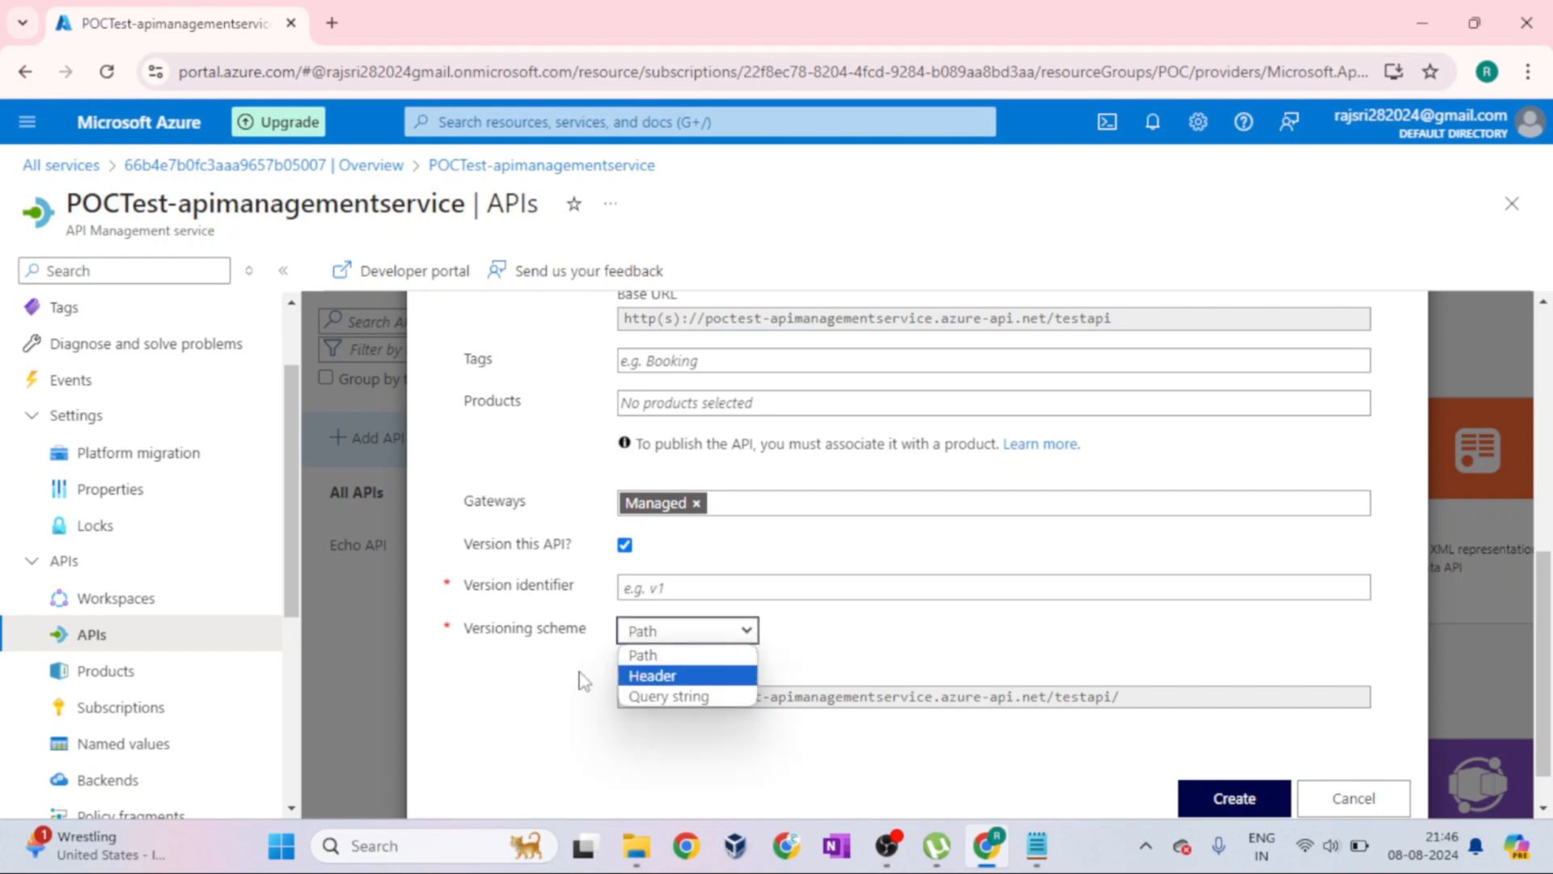
left_click_drag(472, 631, 588, 630)
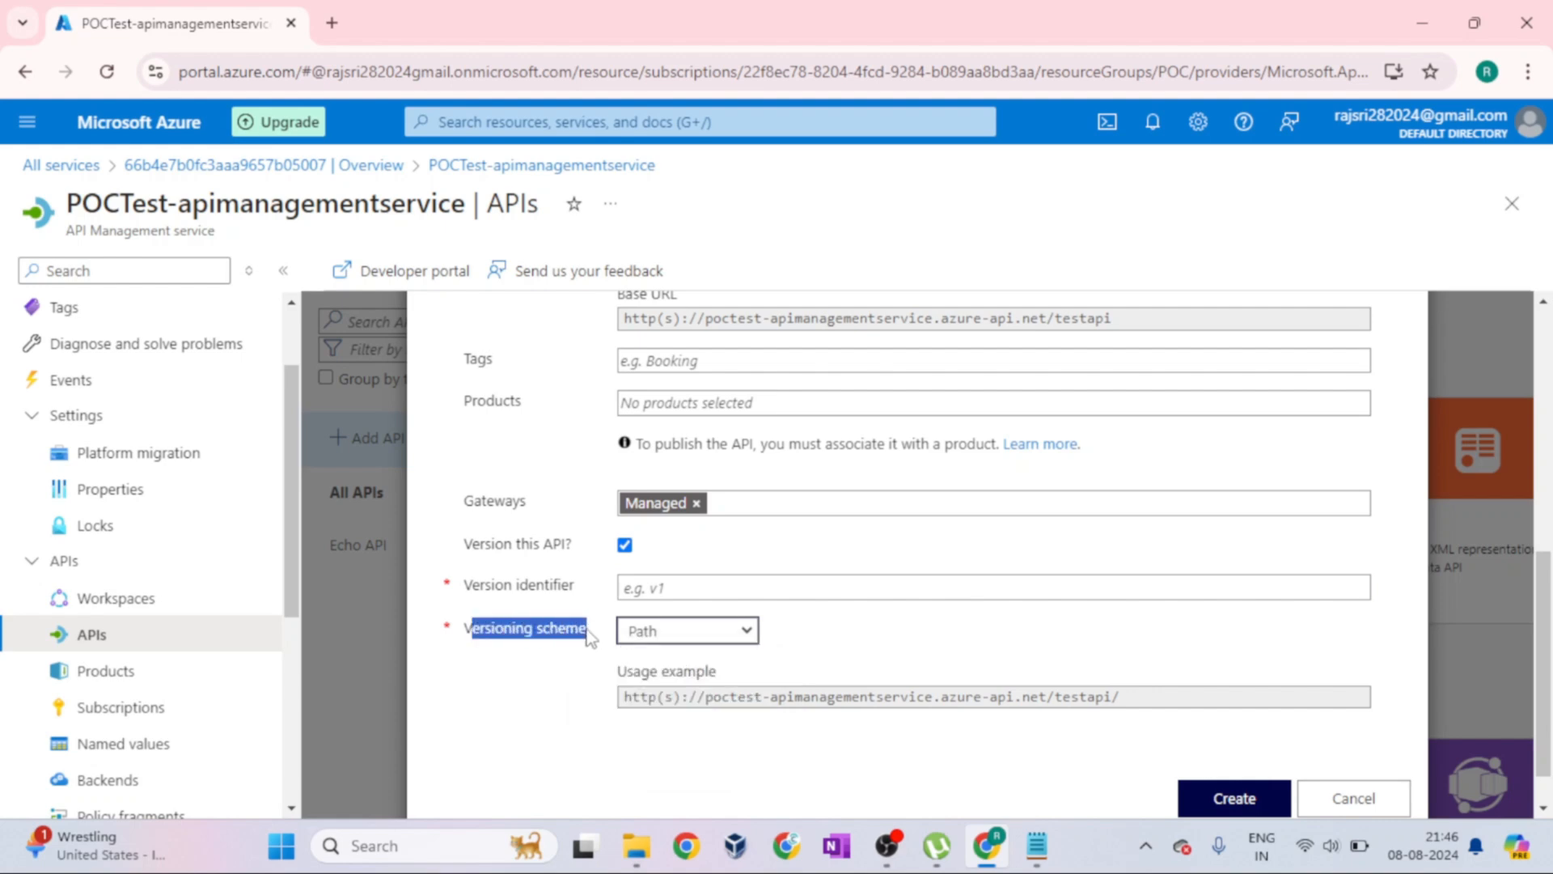
left_click_drag(1140, 696, 586, 706)
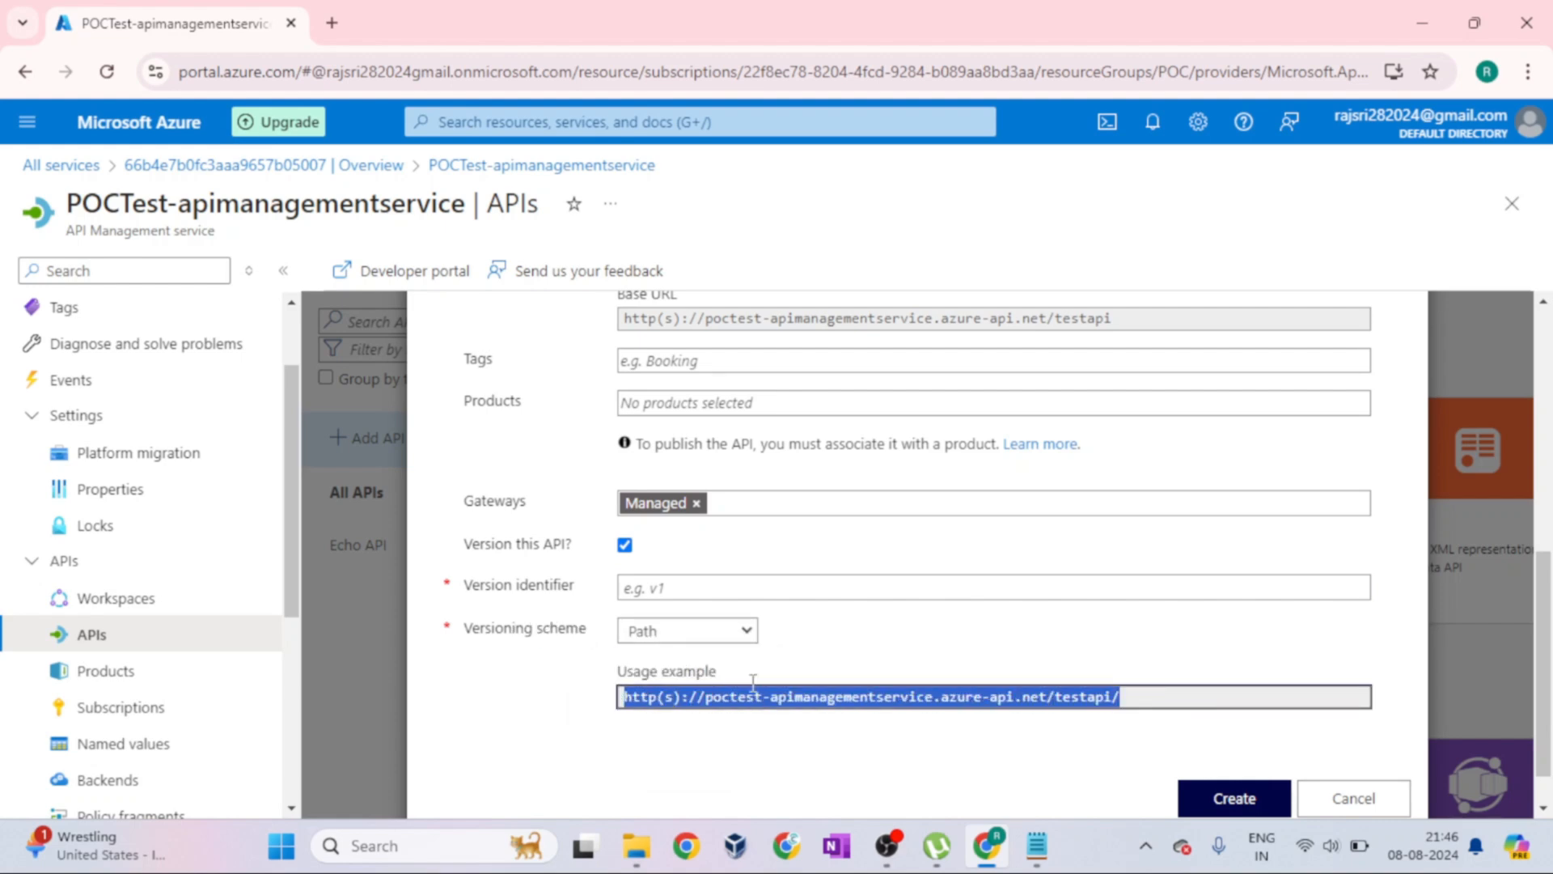
left_click(735, 635)
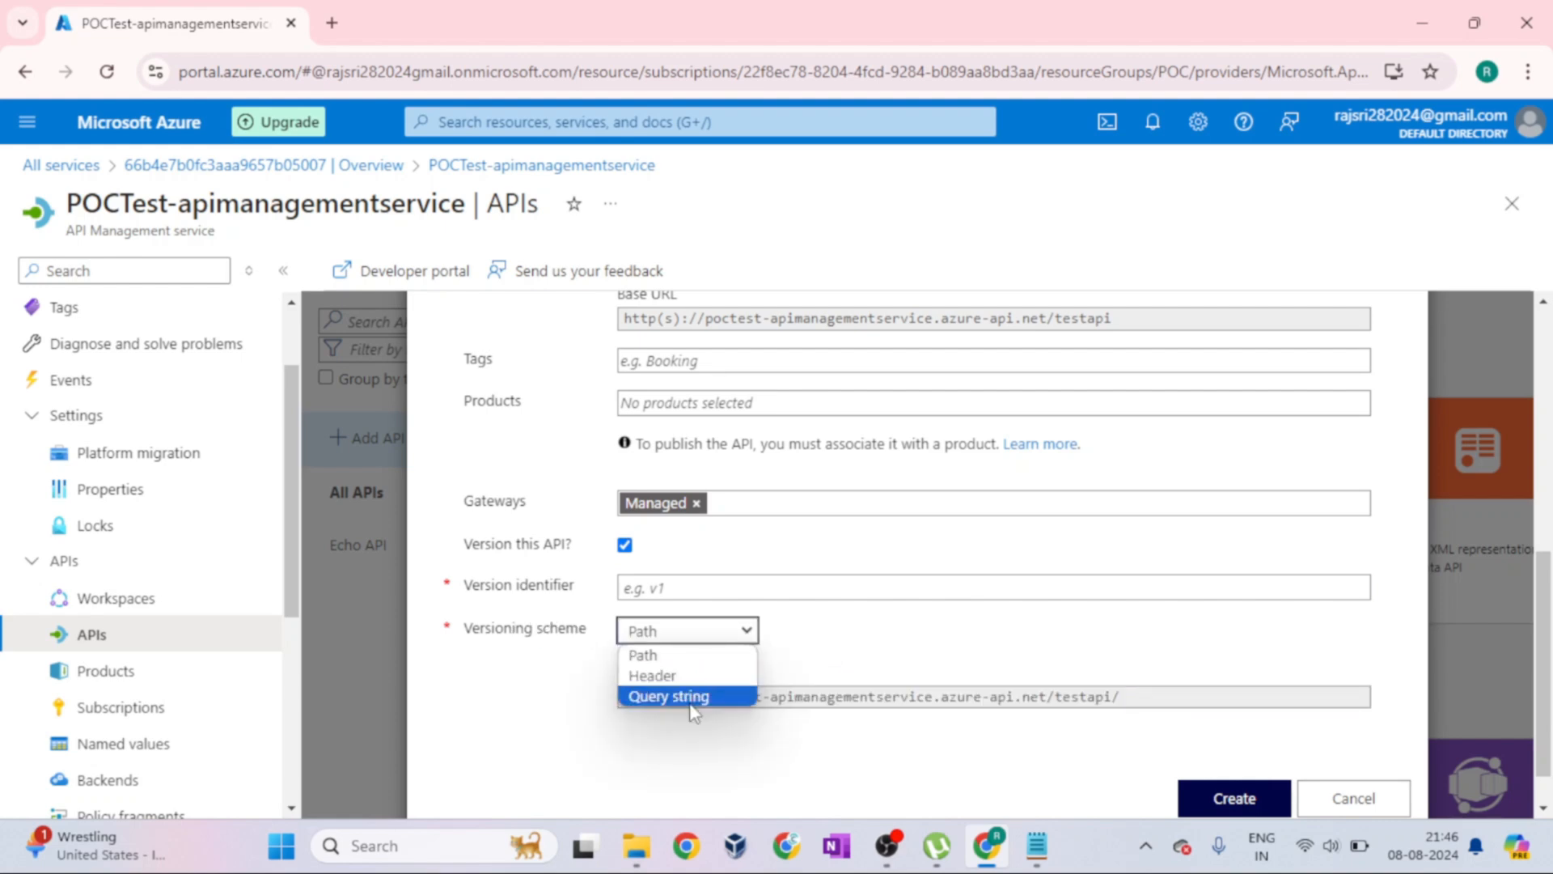
left_click(872, 647)
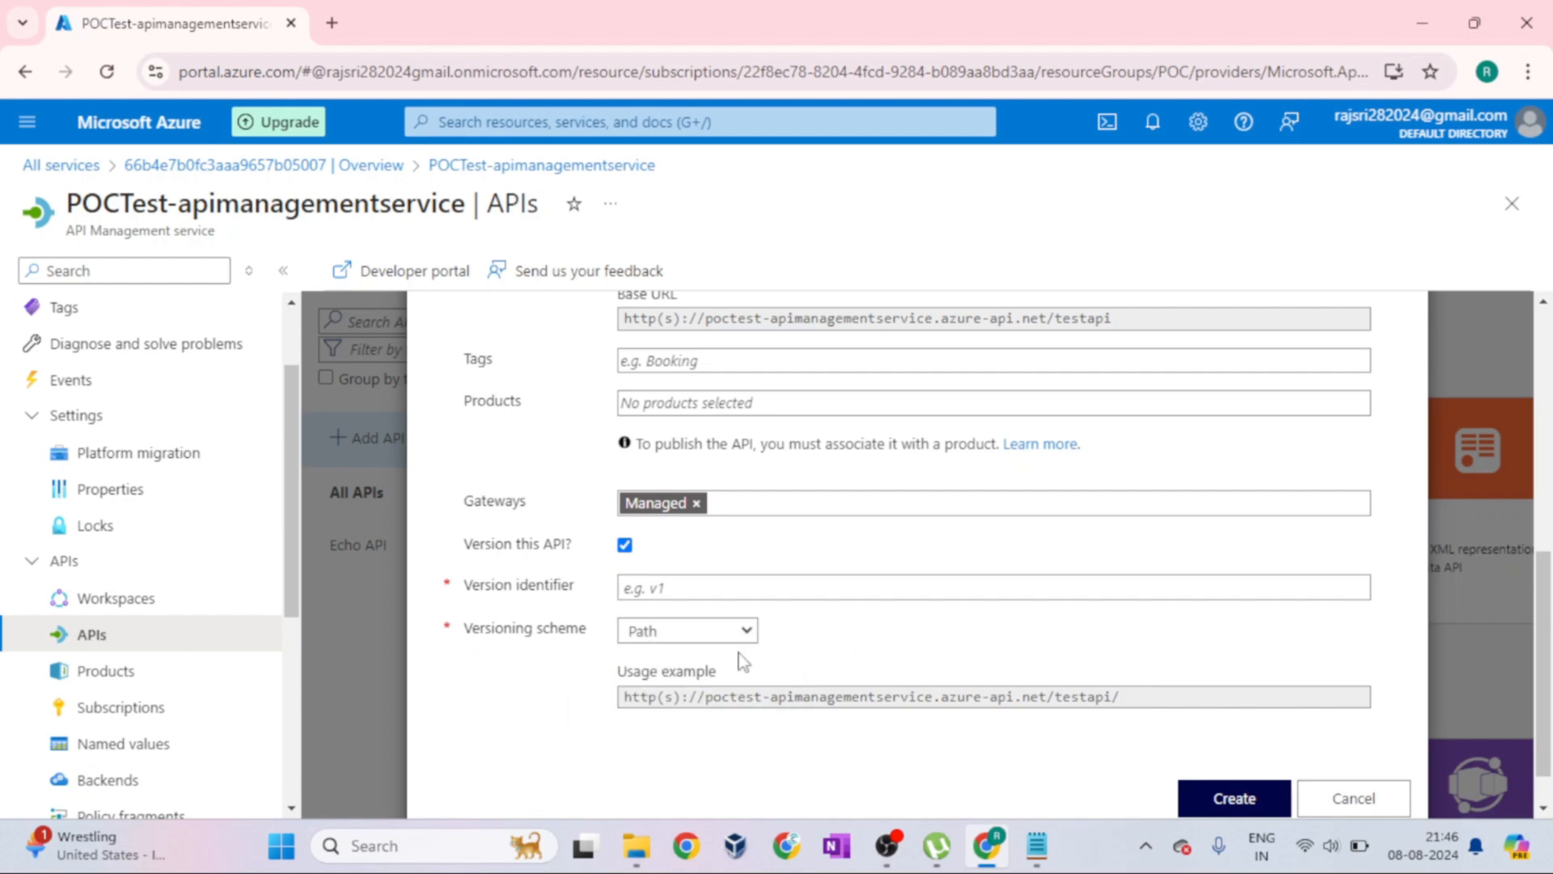
left_click_drag(1120, 696, 610, 710)
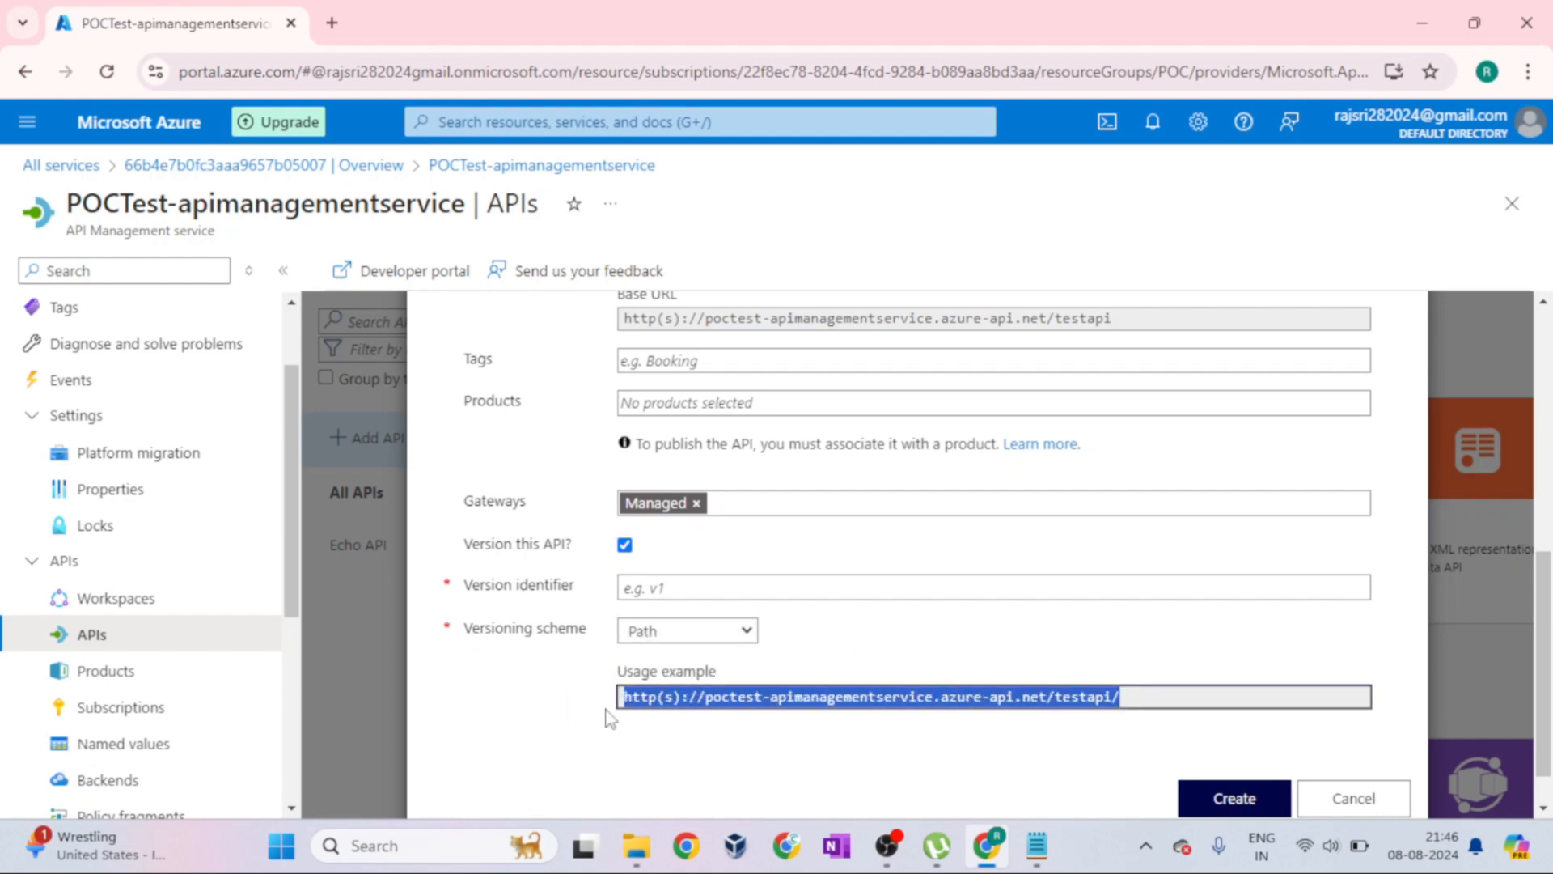
Set the version identifier to v1, check the usage example URL, and cancel the OpenAPI form
left_click(659, 590)
type("v1")
left_click_drag(1181, 697, 599, 704)
scroll(1265, 745, "down", 1)
left_click(1375, 752)
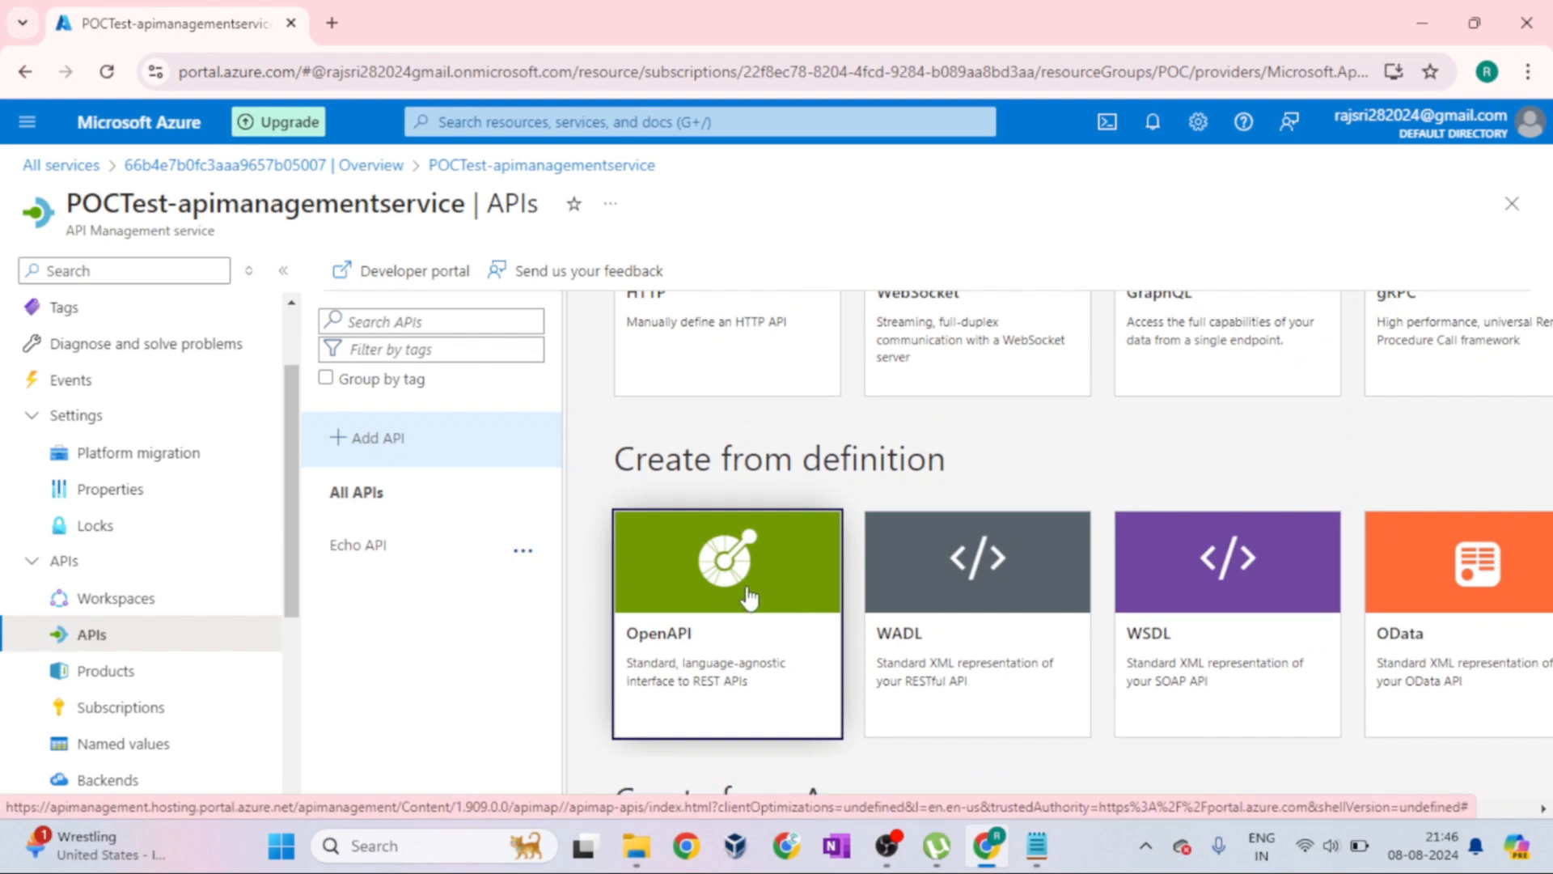
Review the Full version of the Create from WADL form down to its versioning option, and cancel it
left_click(981, 647)
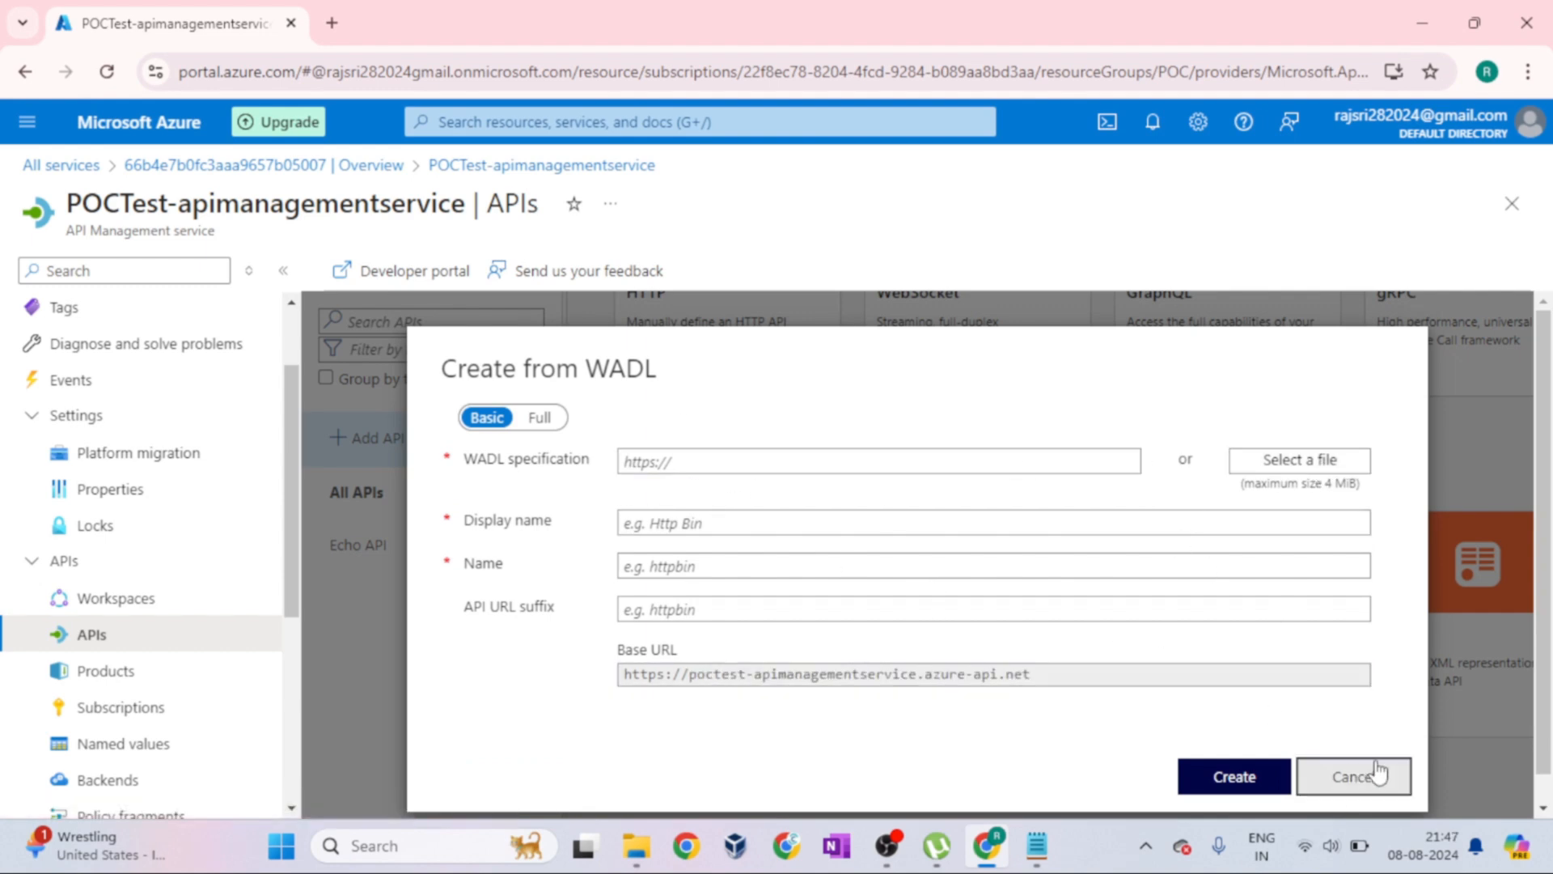
left_click(539, 418)
scroll(728, 533, "down", 3)
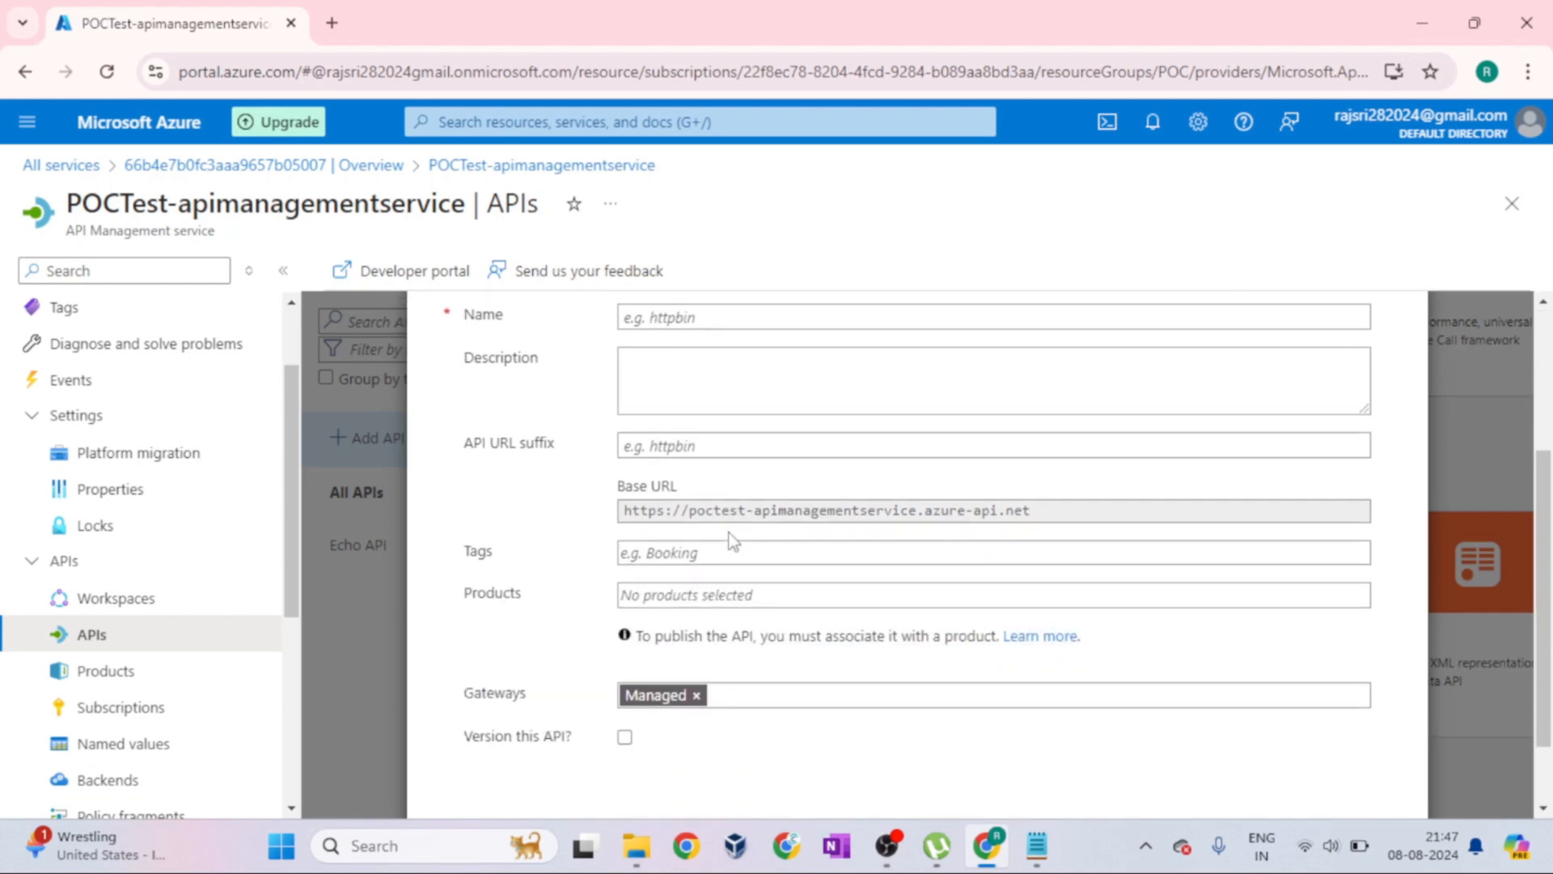
scroll(732, 540, "down", 2)
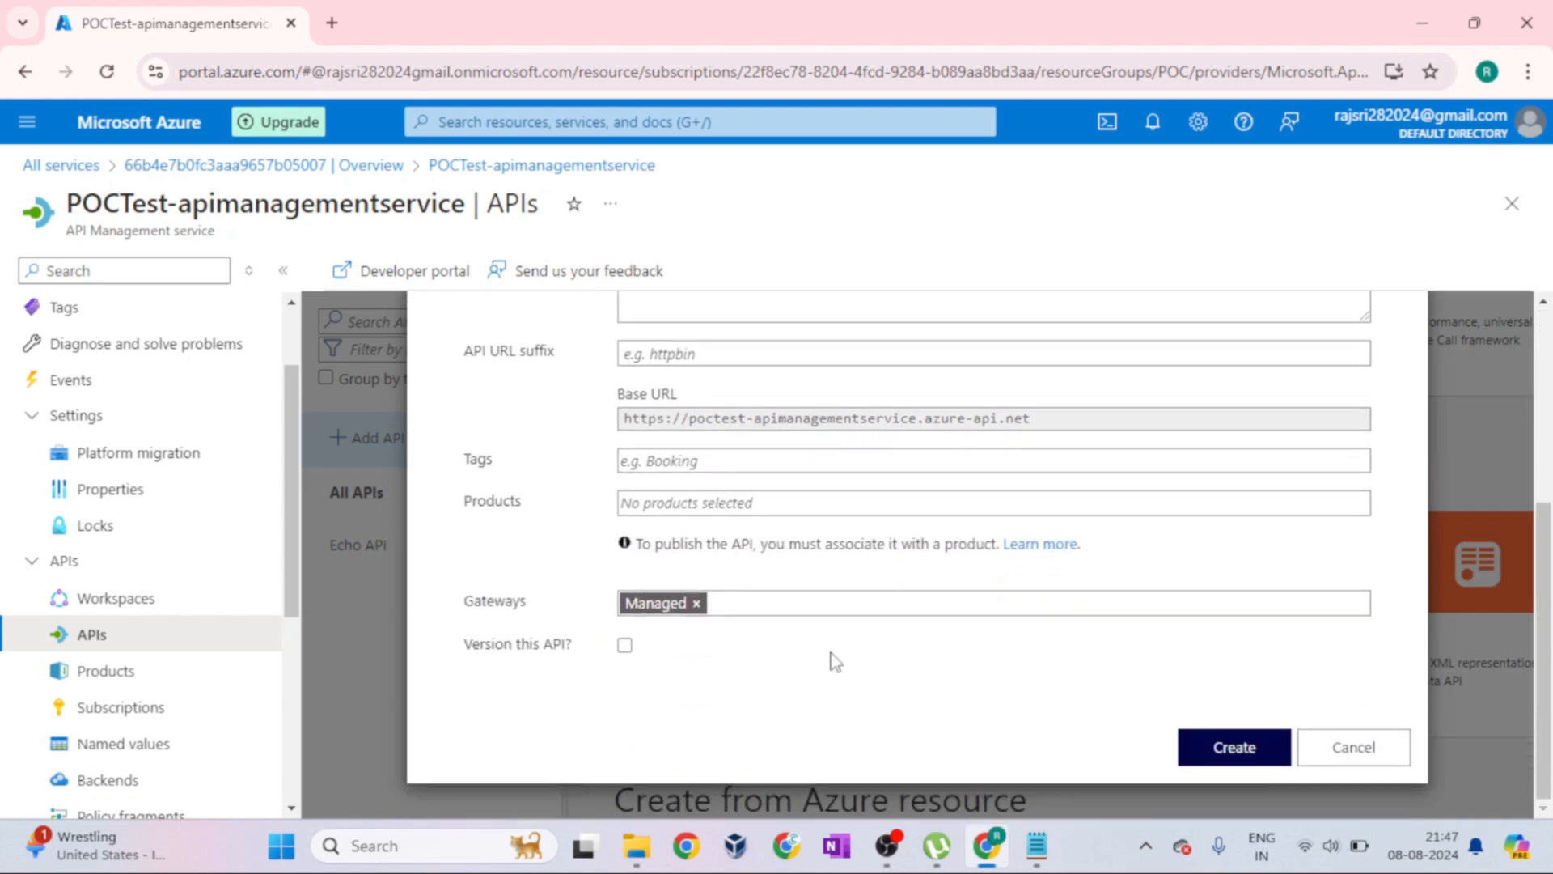
left_click(1347, 749)
Start creating an HTTP API with the Full form and set its display name to POCTest
scroll(1120, 696, "up", 1)
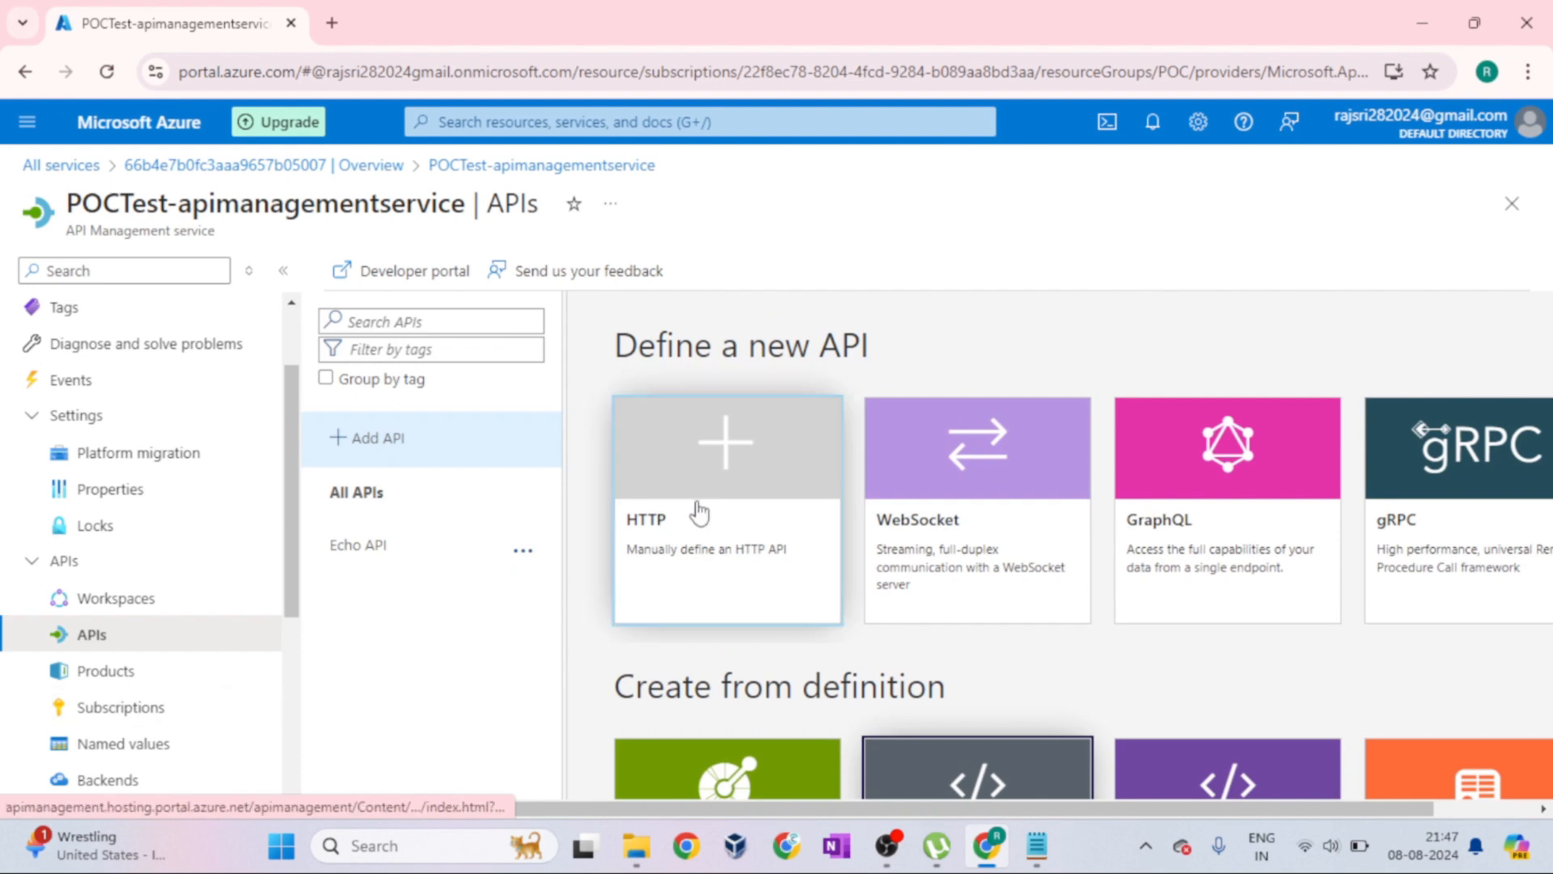
left_click(696, 511)
left_click(554, 427)
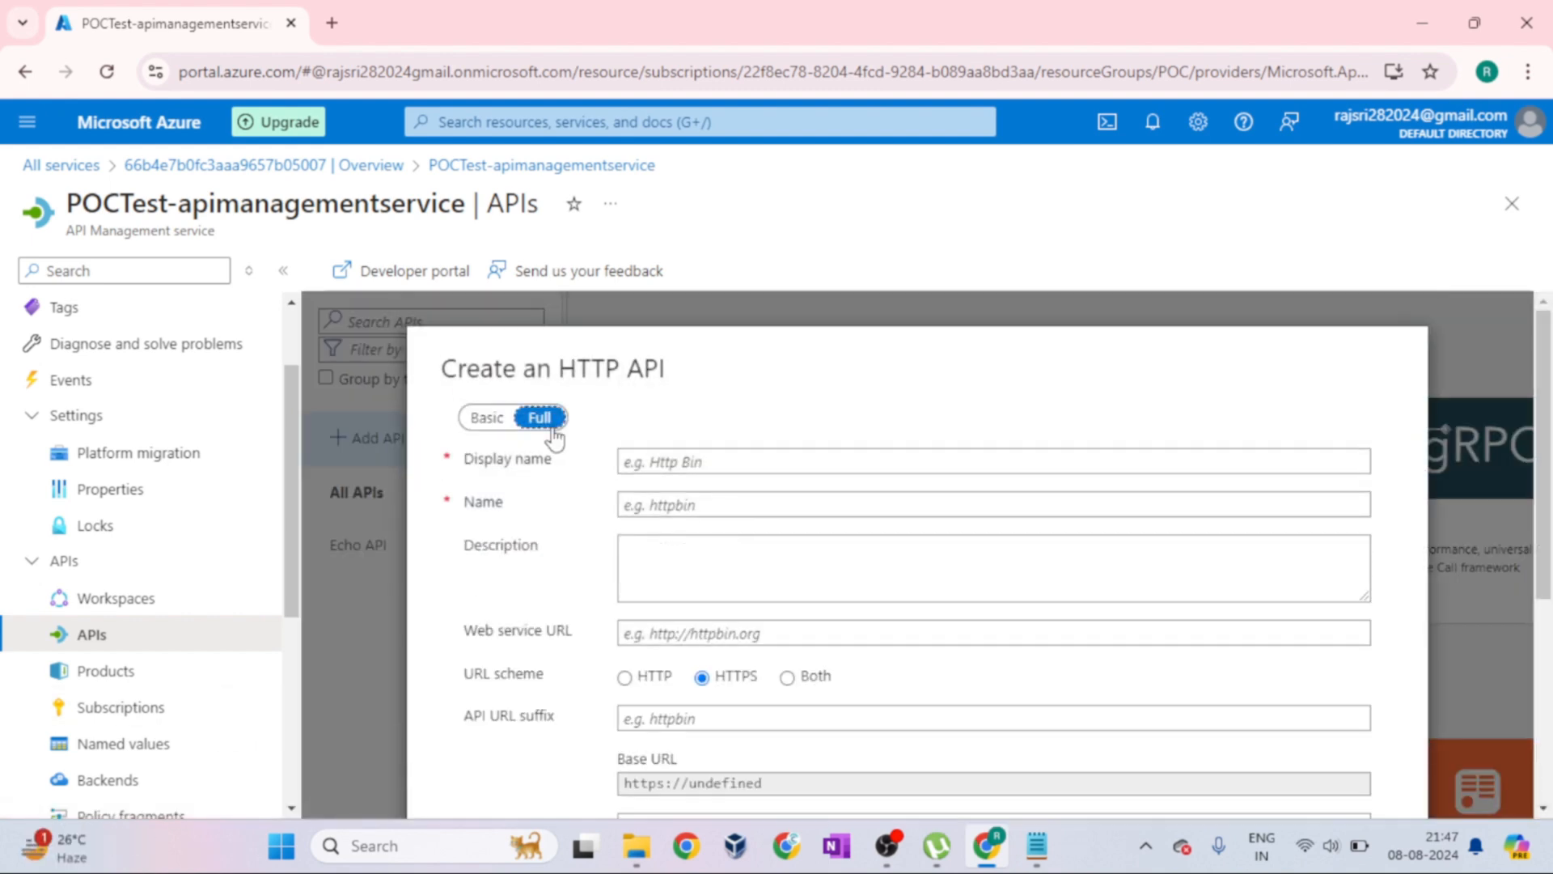
left_click(749, 463)
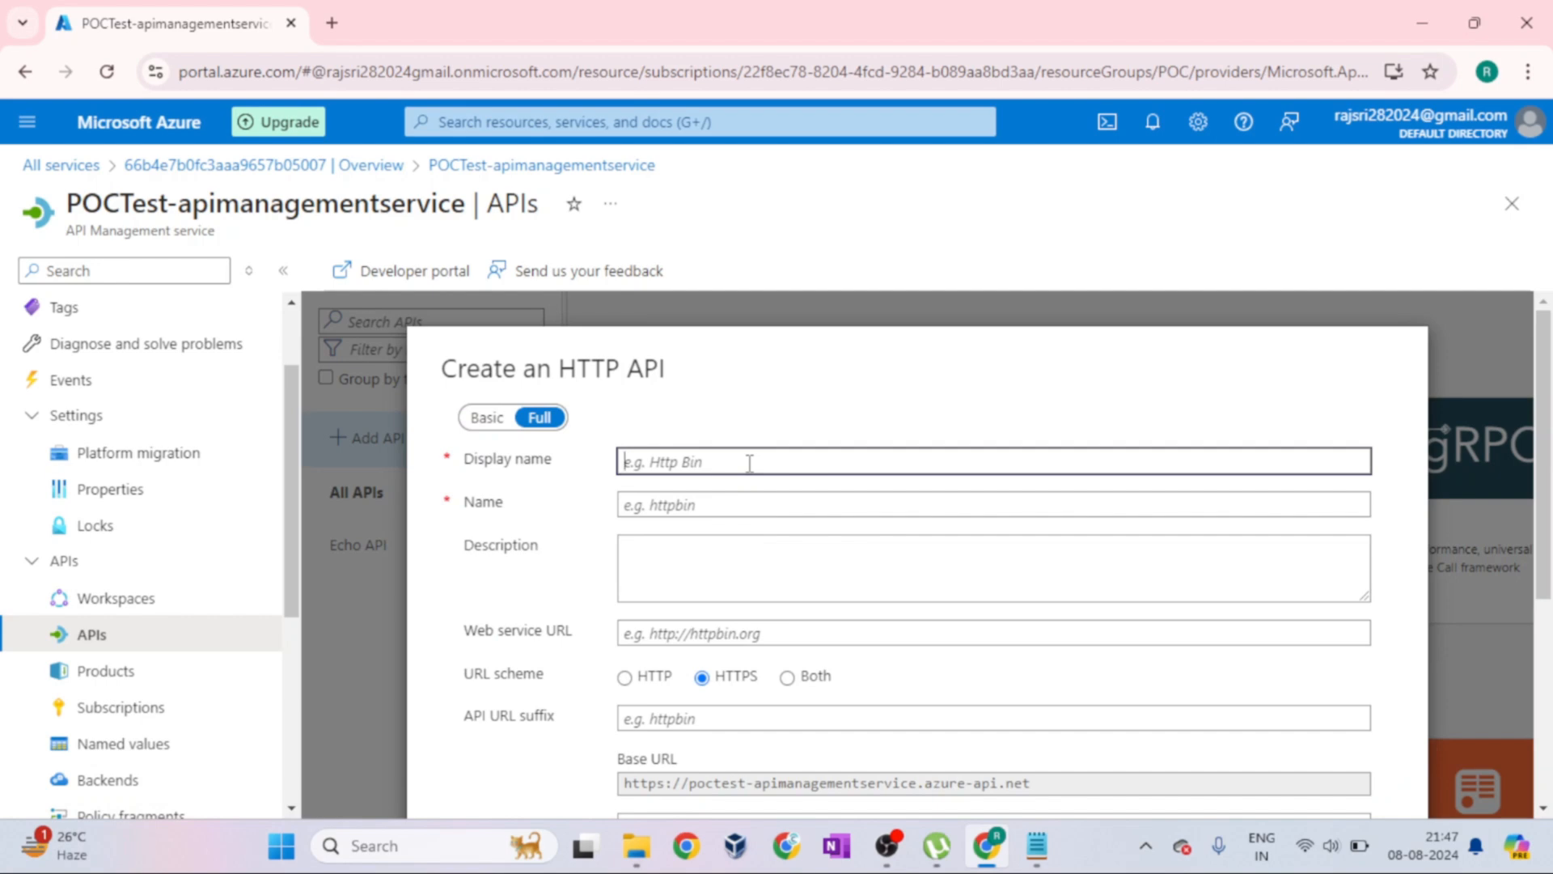
type("POCTest")
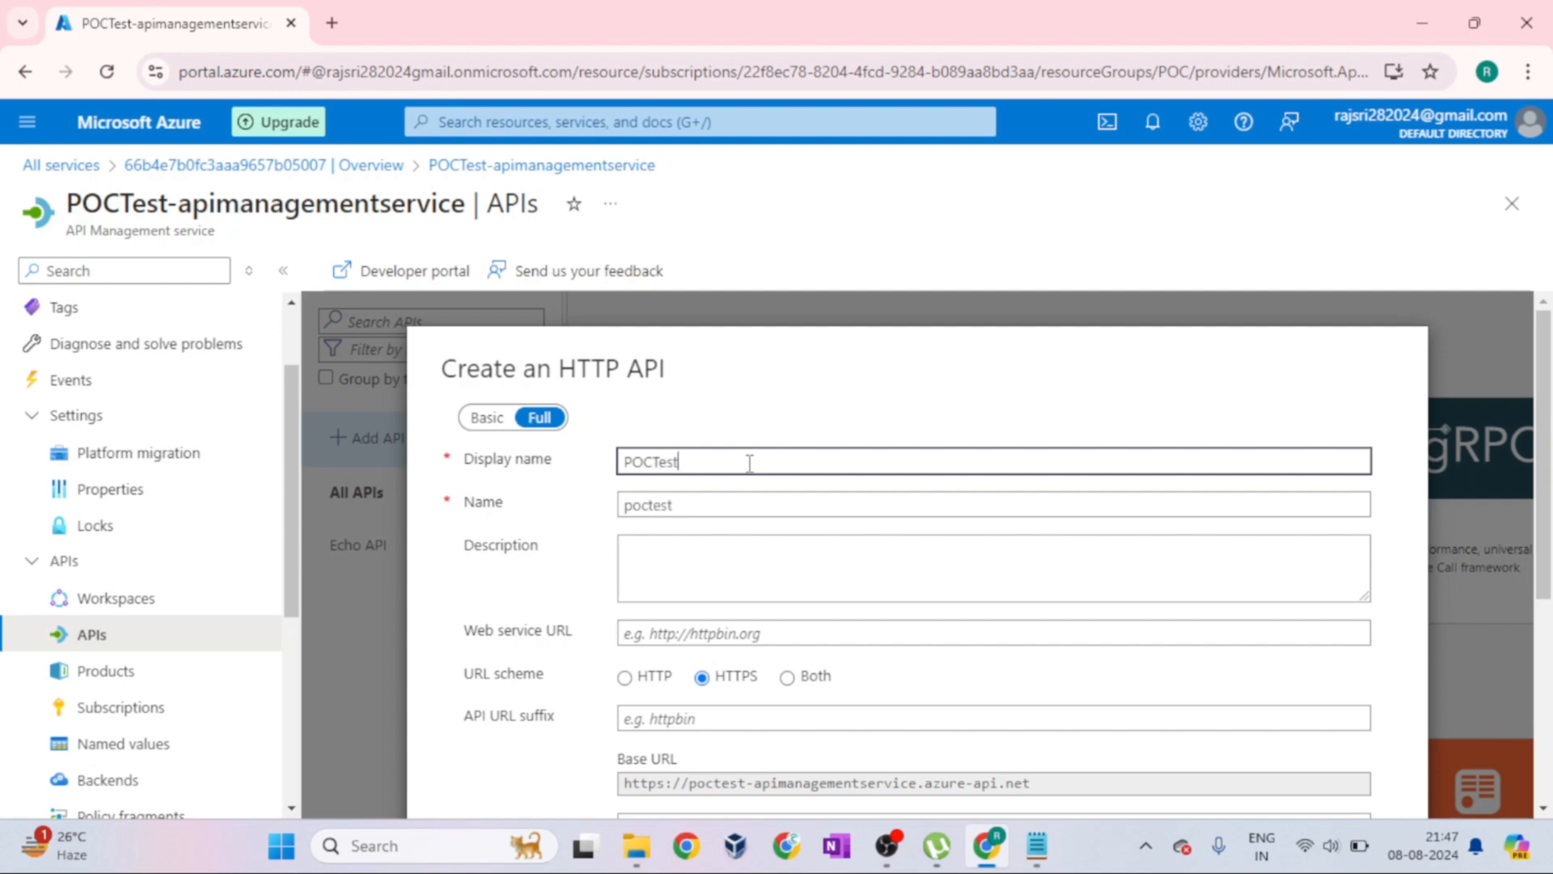
Highlight the Web service URL label and set the web service URL to testbackend.com
scroll(750, 462, "down", 2)
left_click(688, 518)
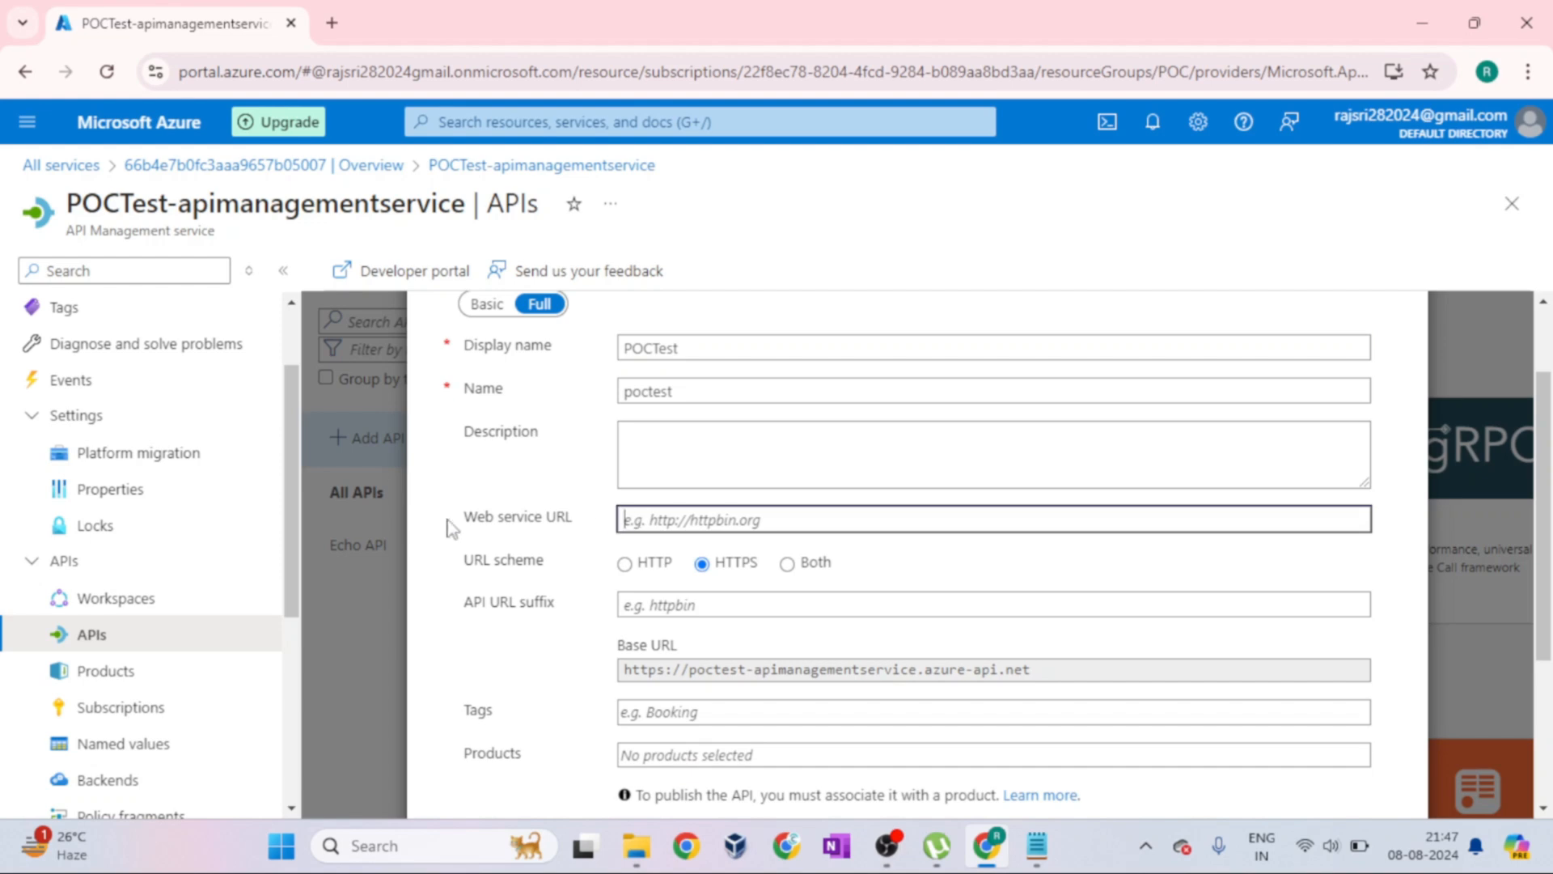
left_click_drag(447, 522, 588, 528)
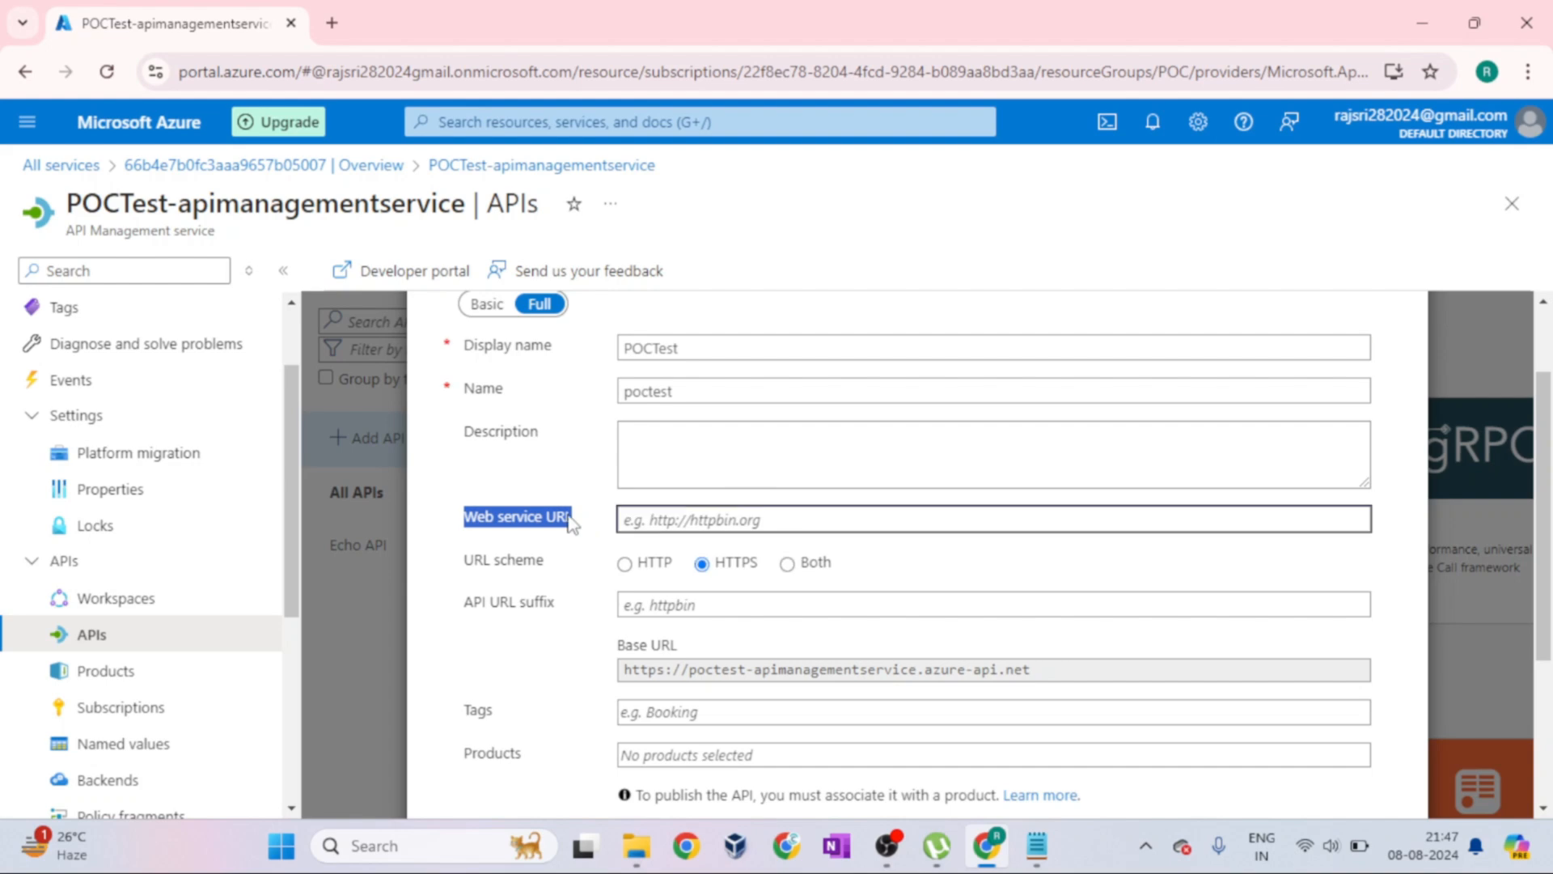
left_click(463, 528)
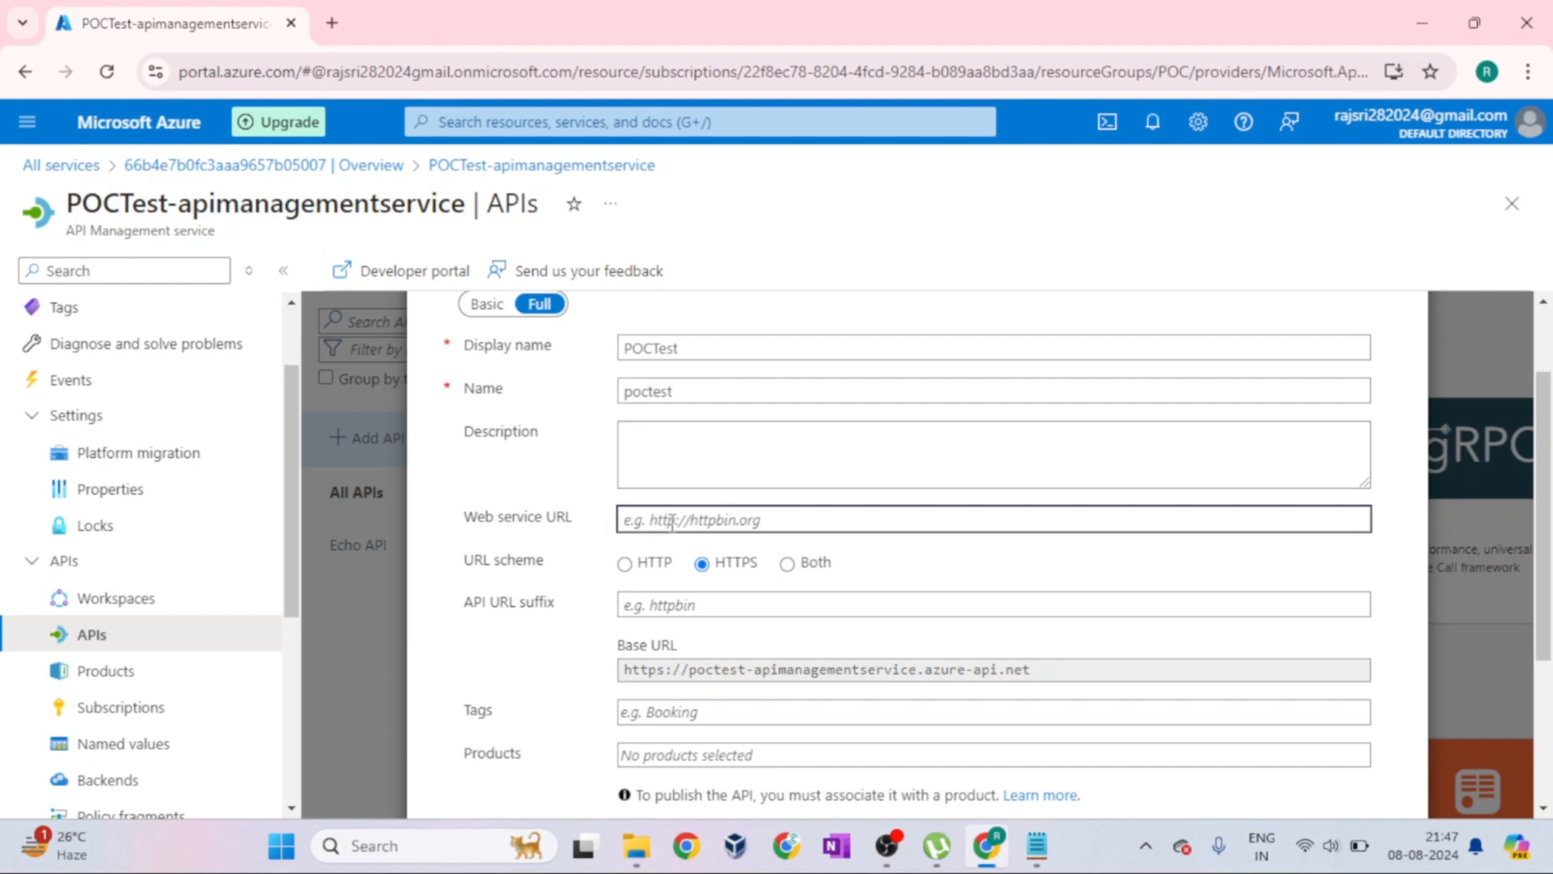
type("testbackend.com")
Keep the HTTPS URL scheme and set the API URL suffix of the HTTP API to testpoc
scroll(886, 541, "down", 1)
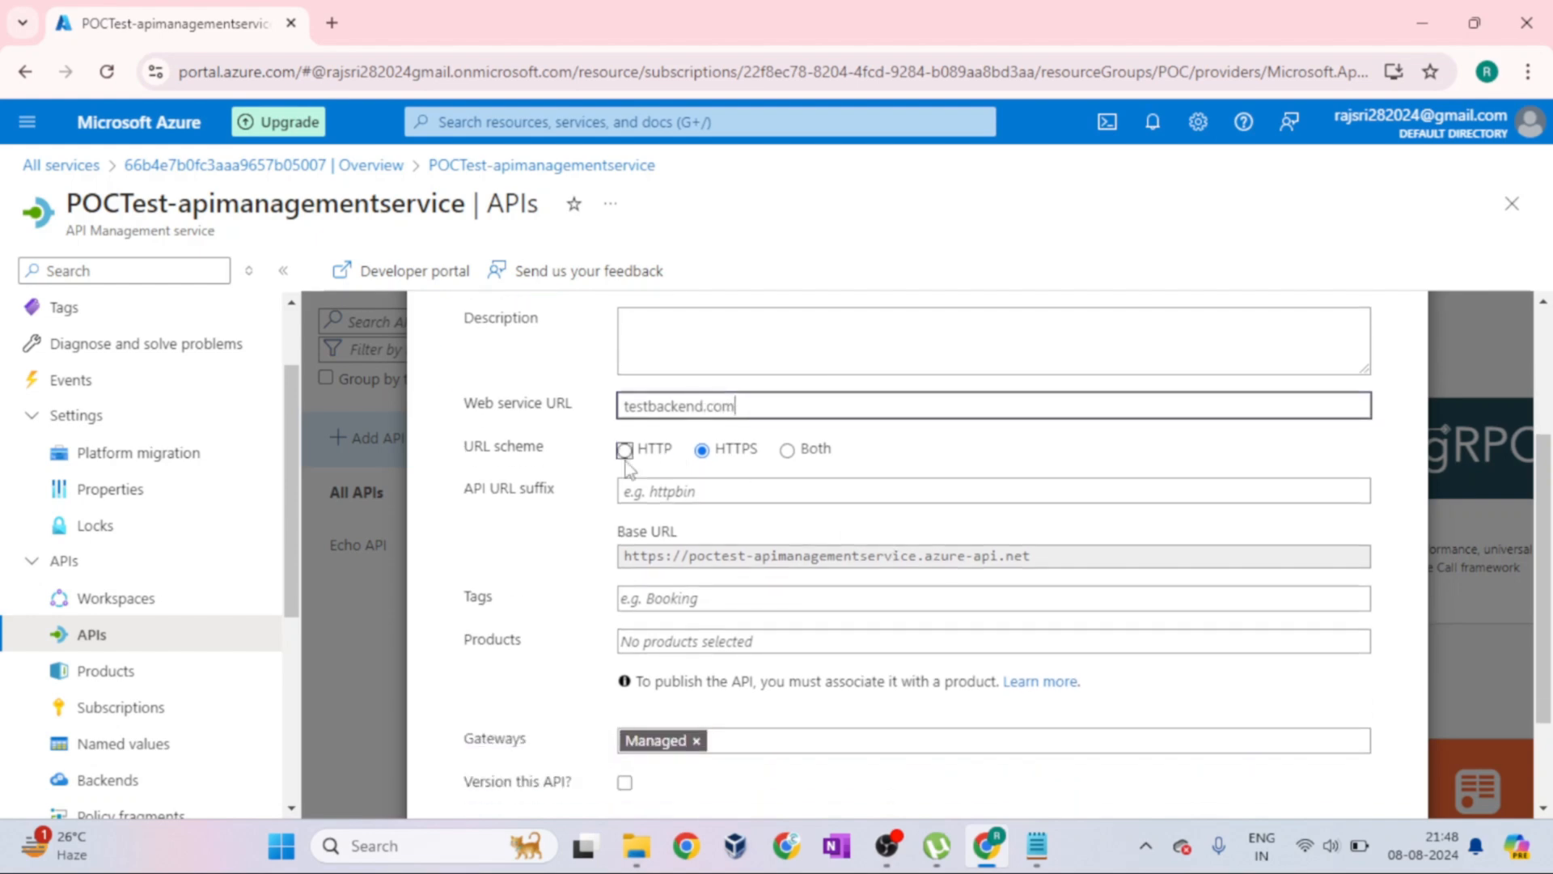
left_click(696, 496)
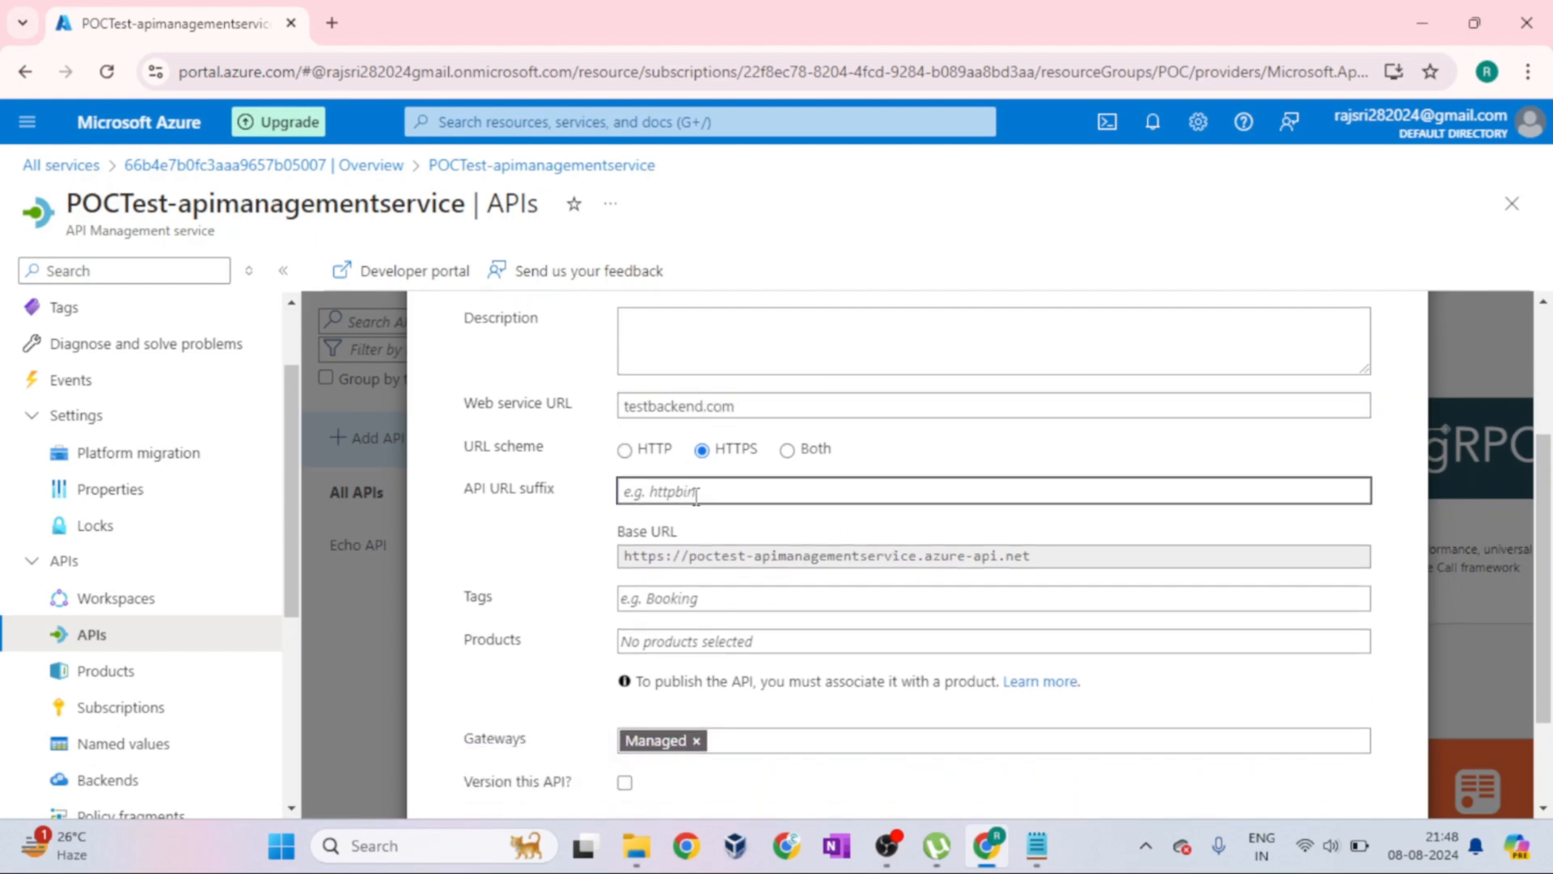
type("testpoc")
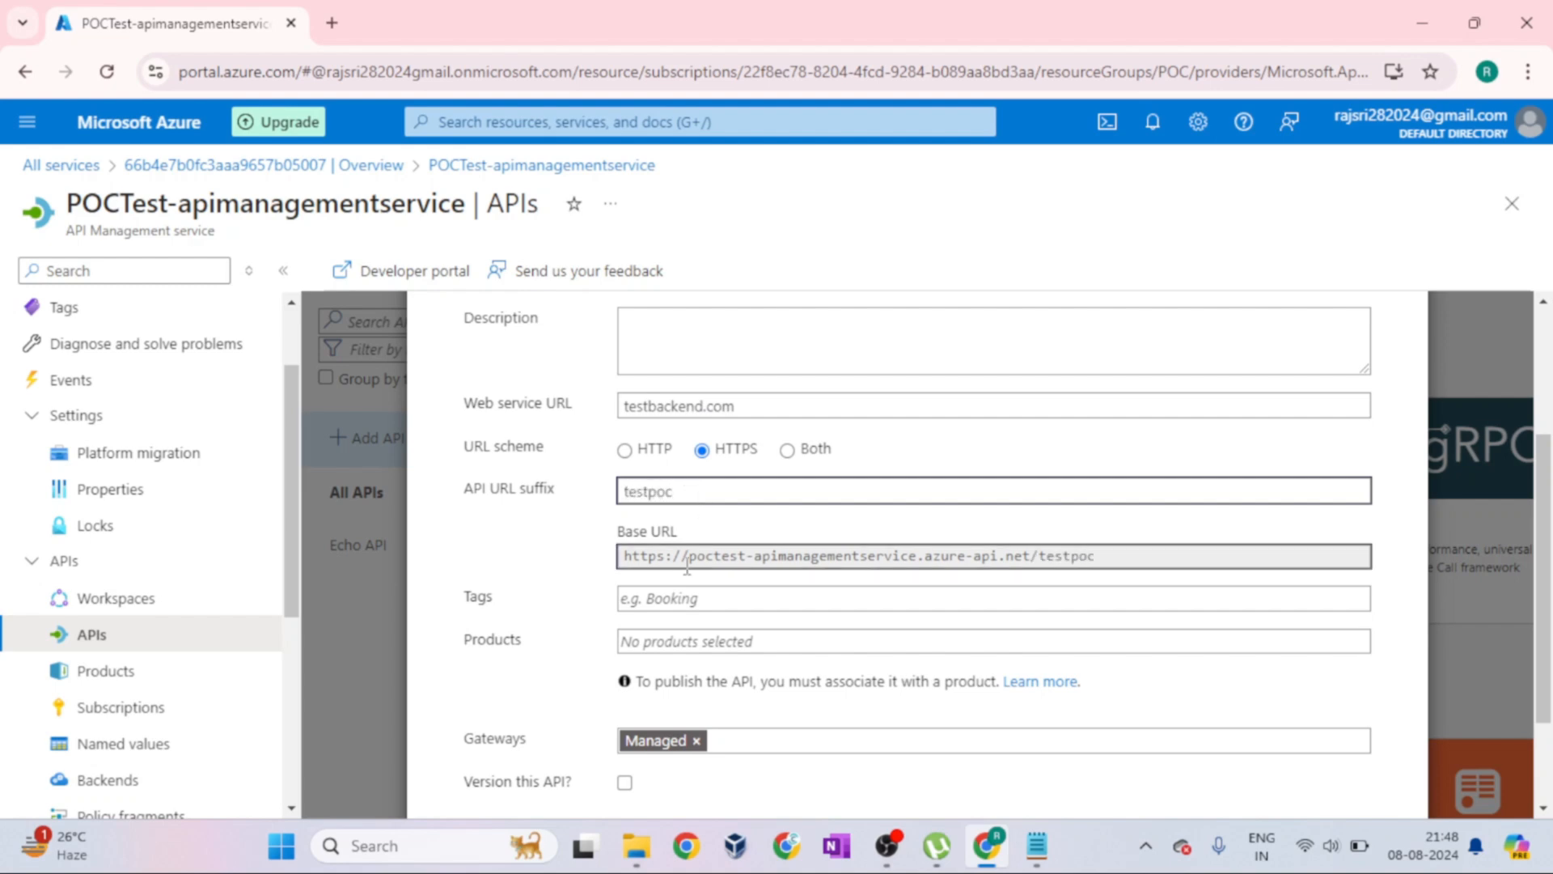
Associate the HTTP API with the Starter product and close the product list
scroll(850, 712, "down", 1)
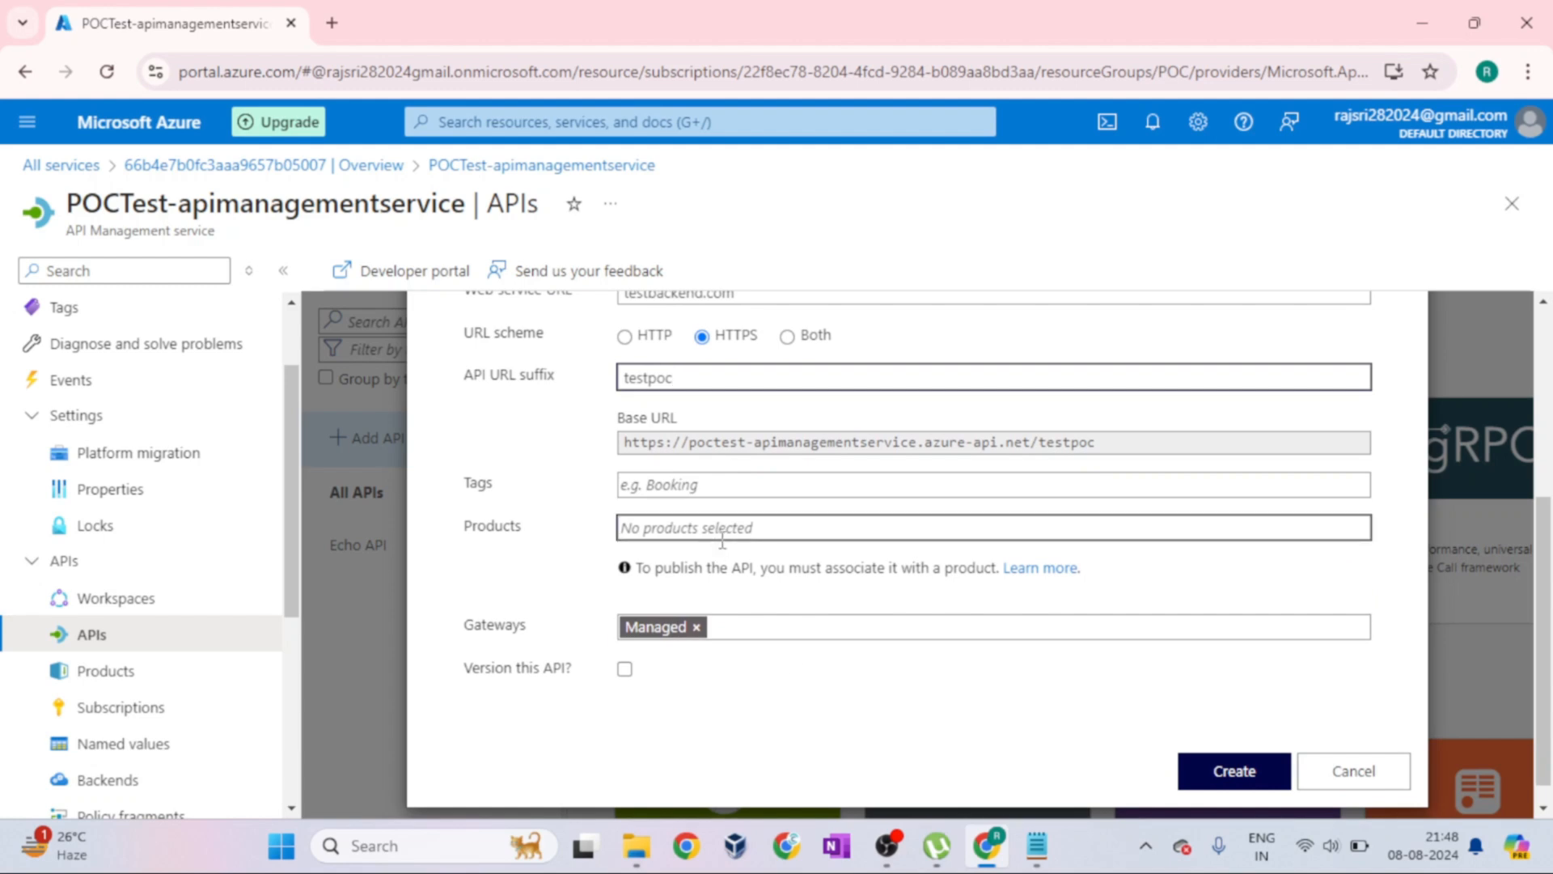
left_click(682, 534)
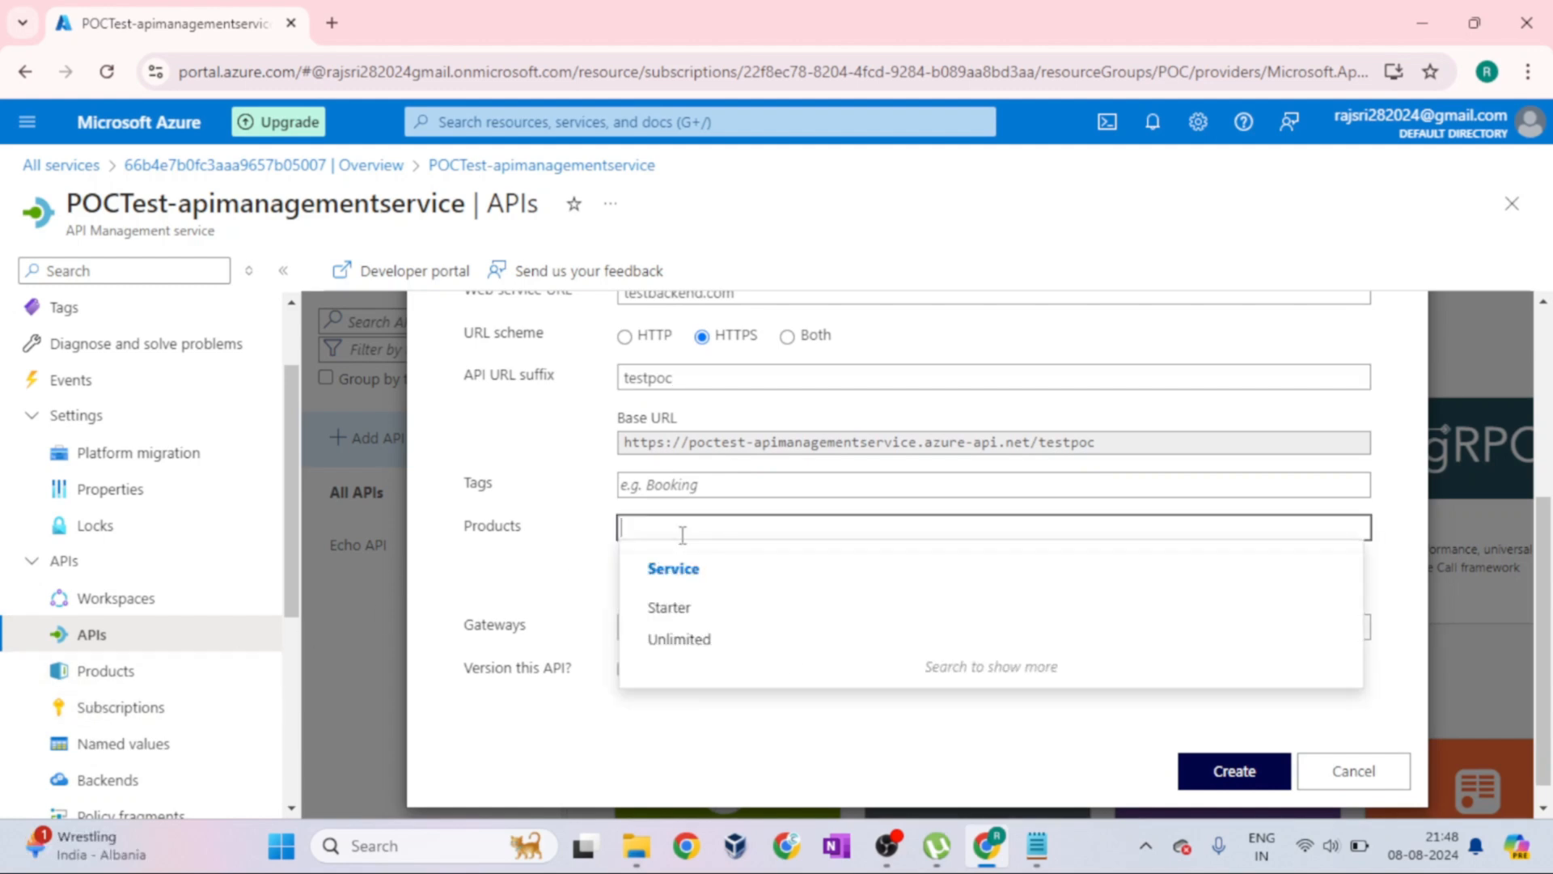
left_click(708, 613)
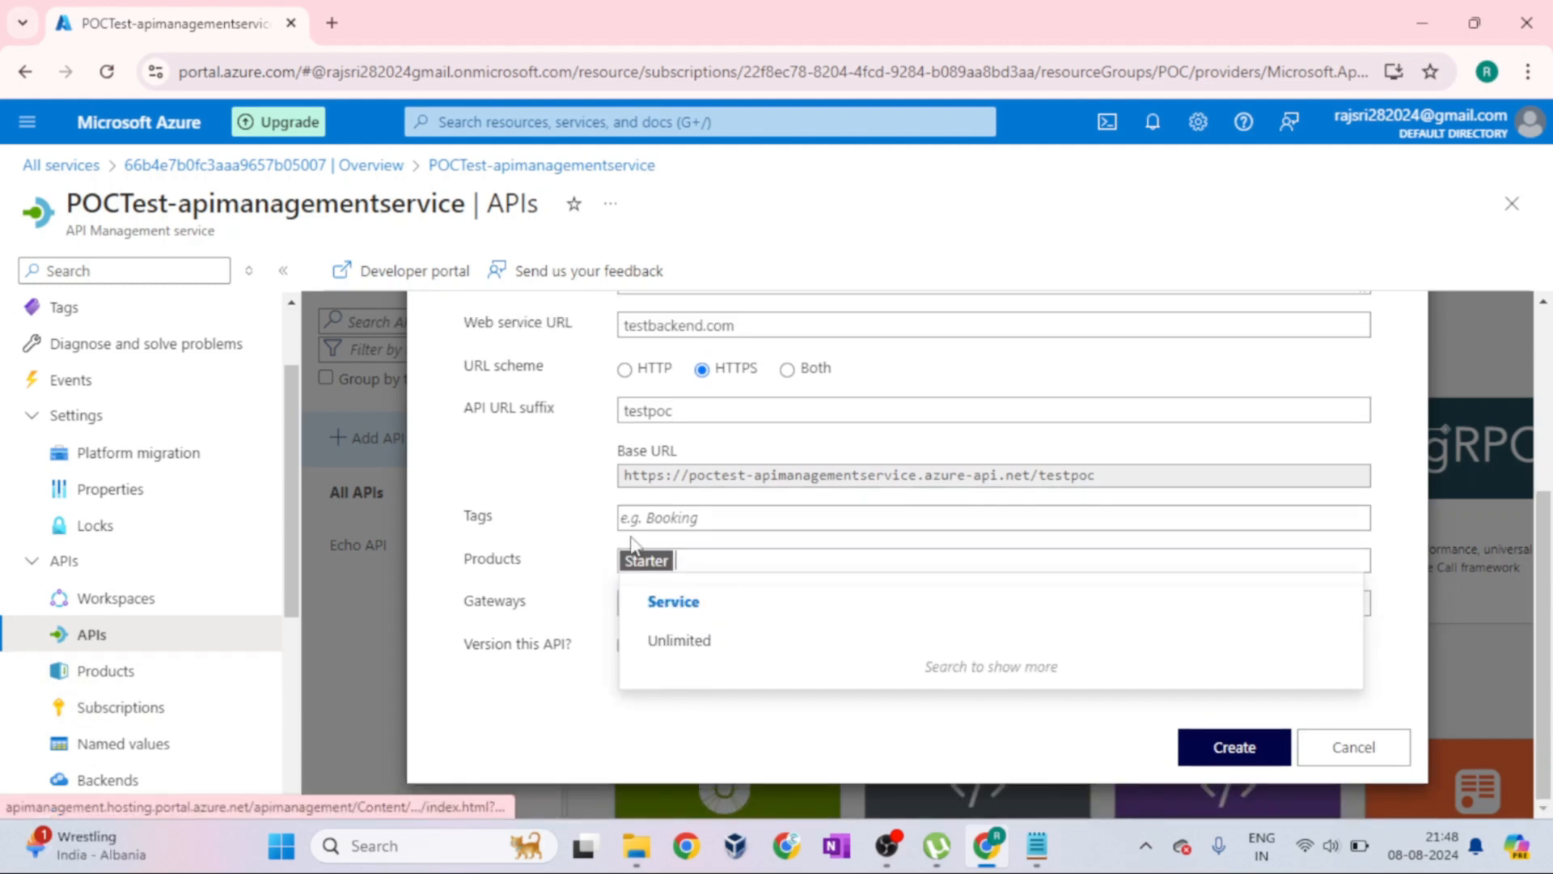
left_click(552, 593)
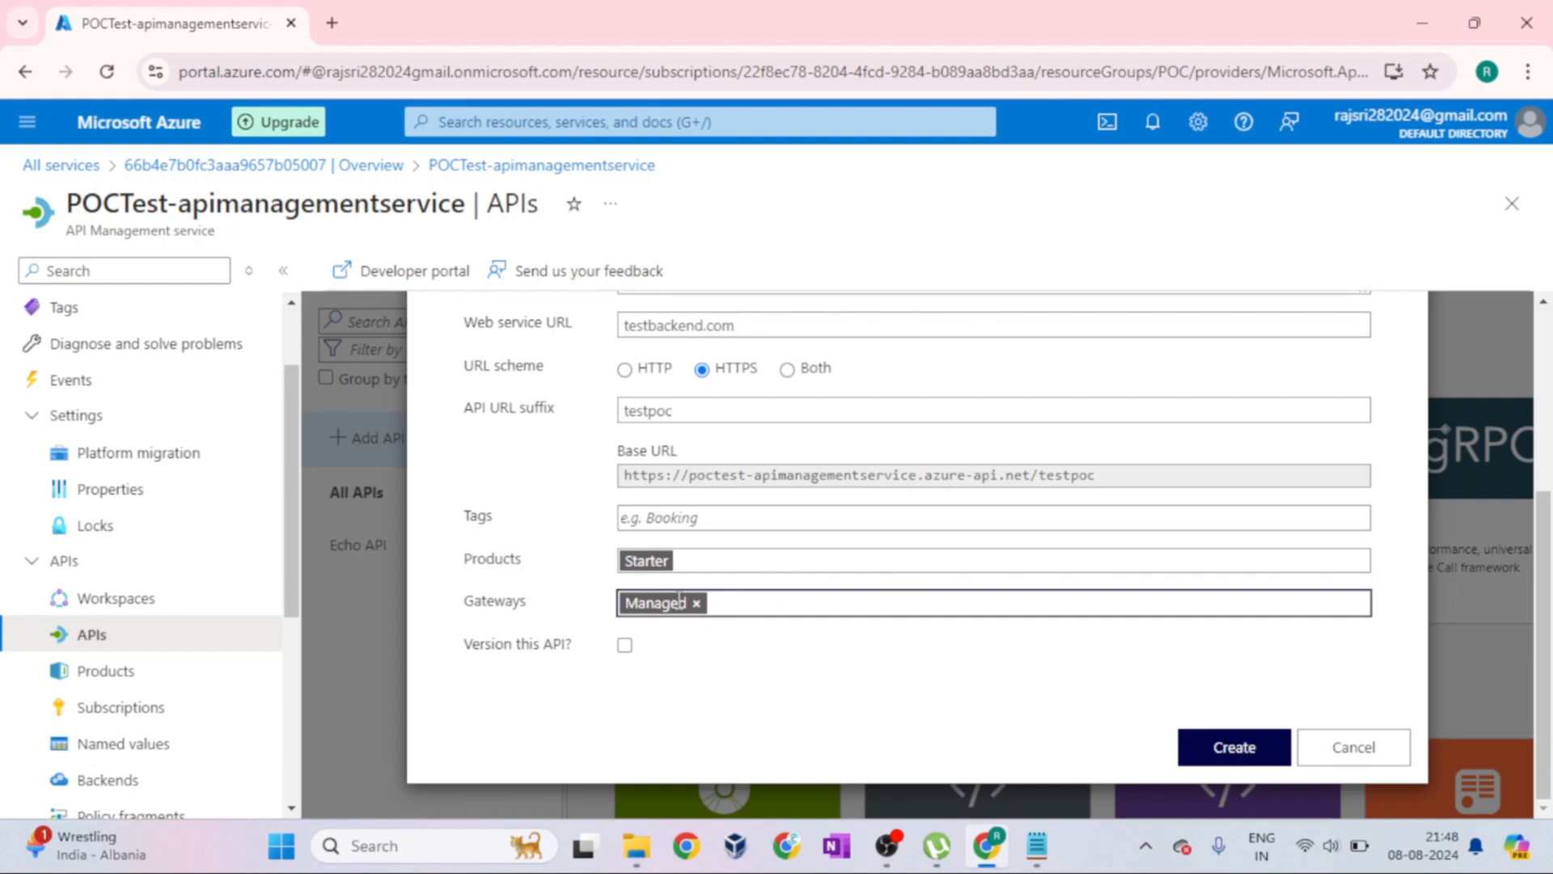
Enable versioning for the API with version identifier v1 and the Path scheme, and submit the creation form
left_click(624, 644)
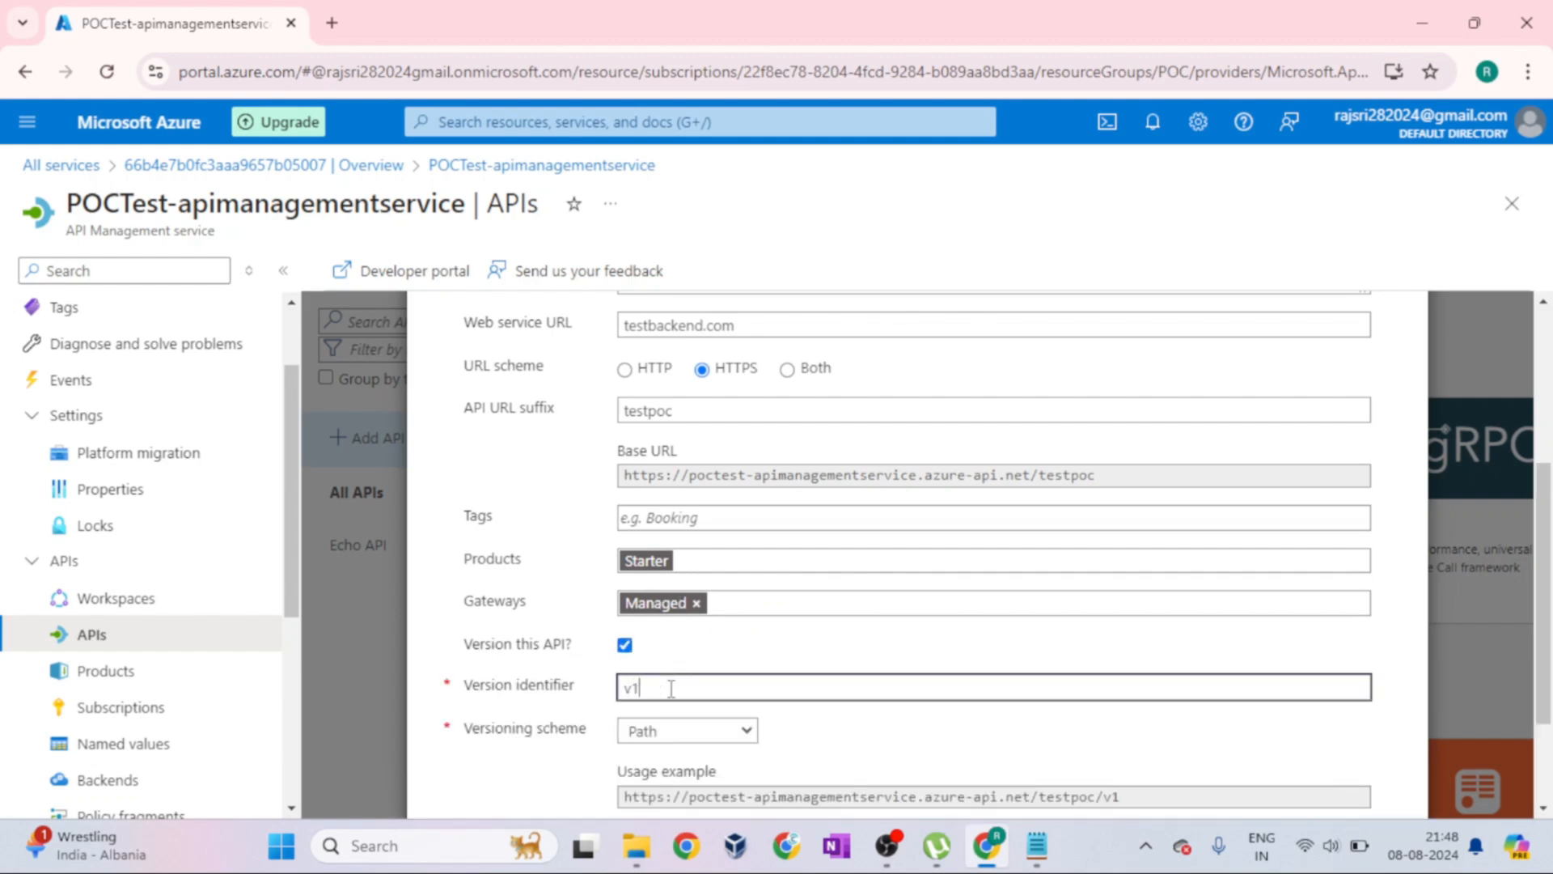
scroll(781, 709, "down", 2)
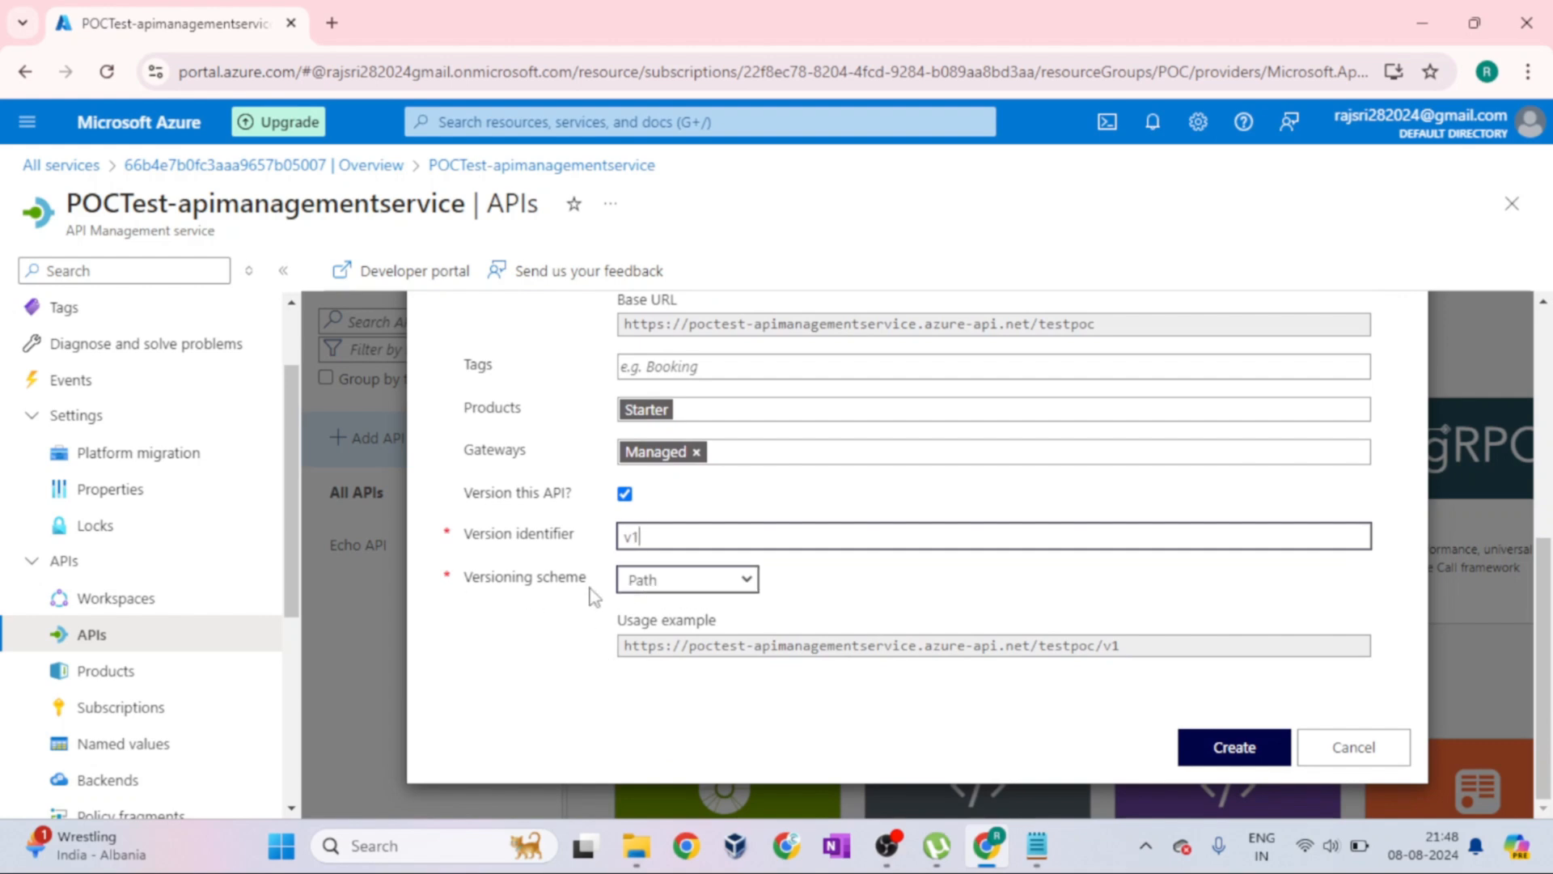
left_click(1249, 741)
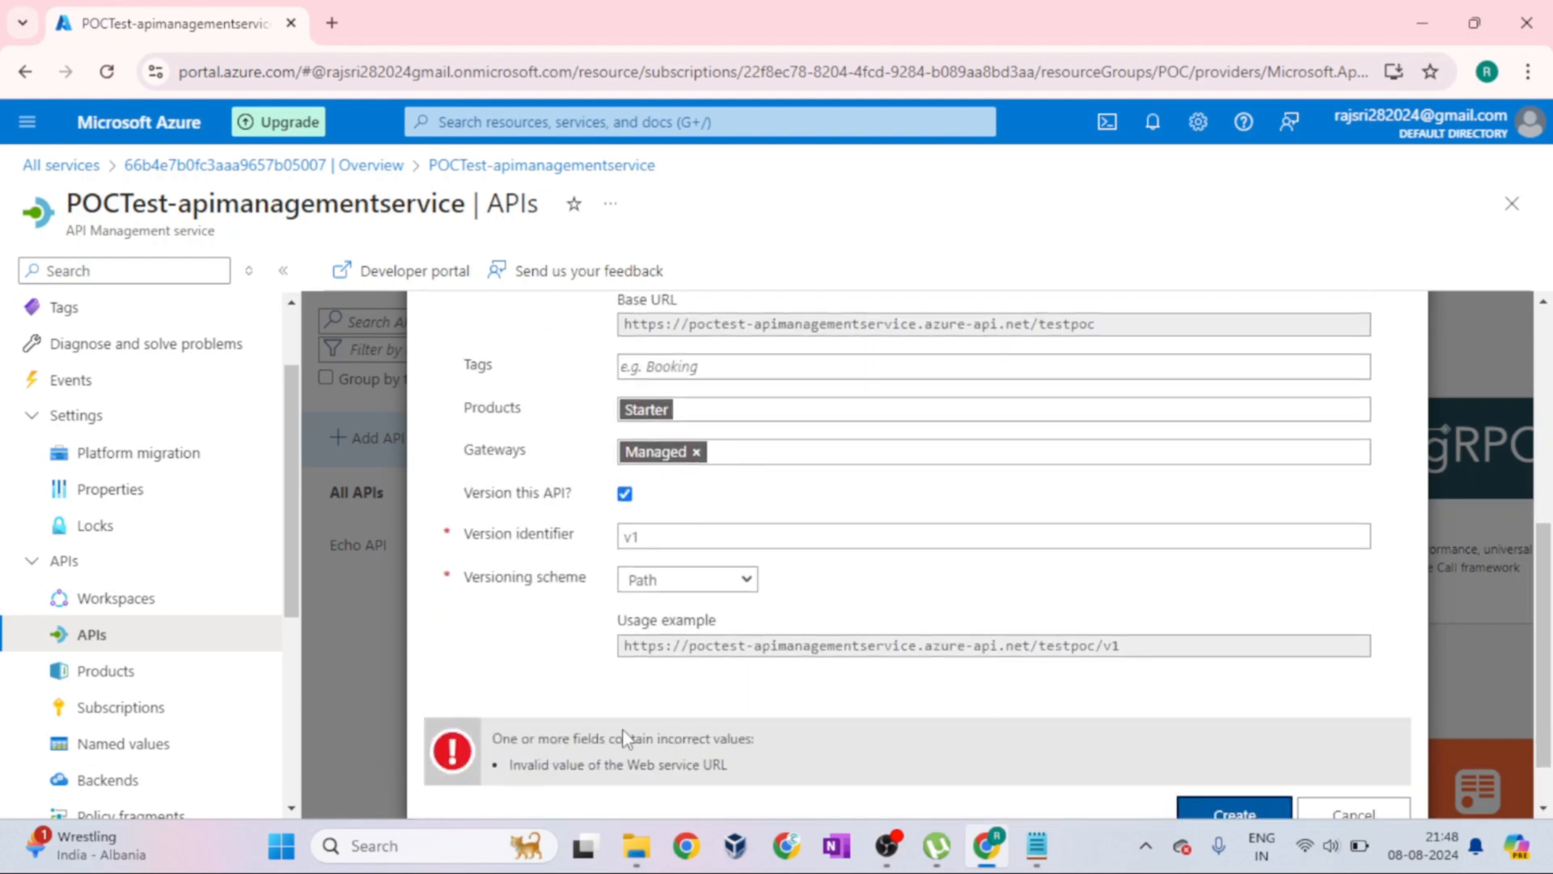
Clear the web service URL of the HTTP API and create the API
left_click(652, 732)
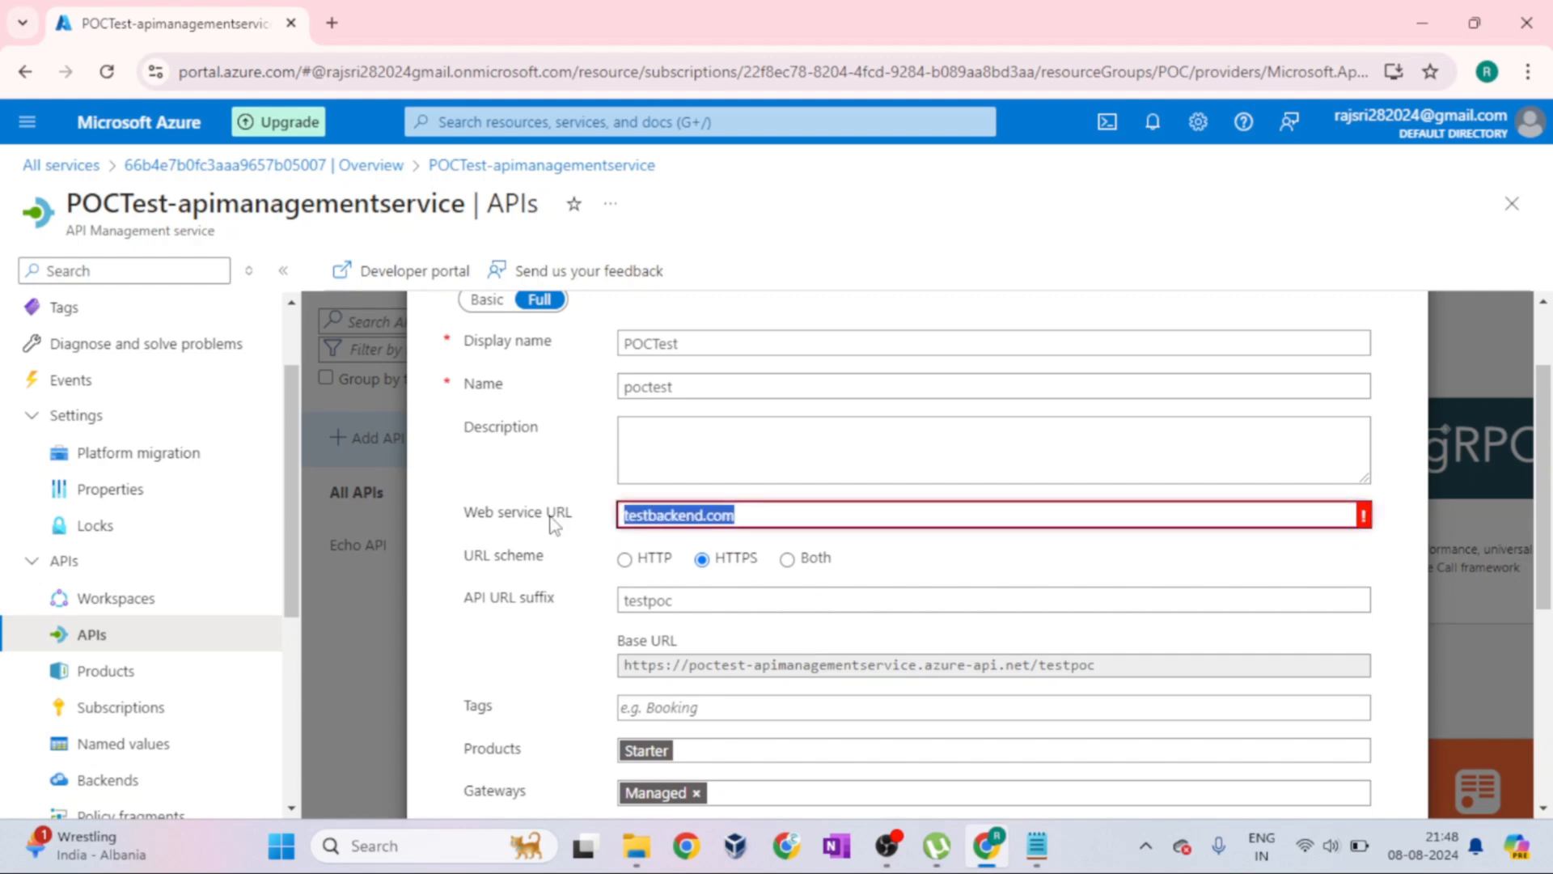
key("BackSpace")
scroll(1262, 572, "down", 5)
left_click(1238, 745)
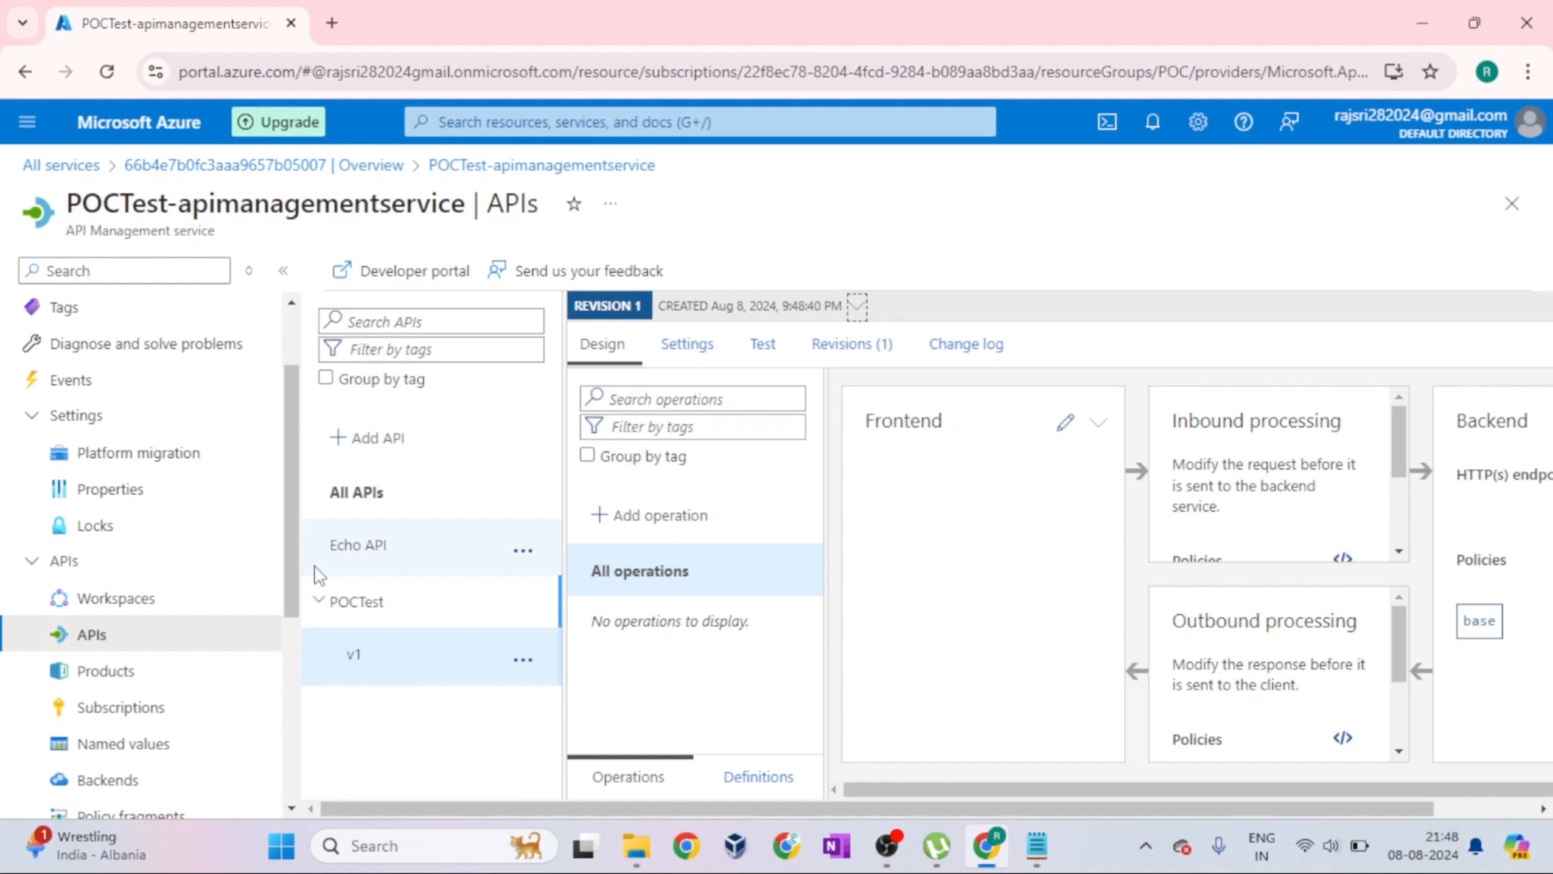
Examine the Frontend, Inbound processing, Outbound processing and Backend sections in the design of POCTest v1
scroll(259, 596, "down", 3)
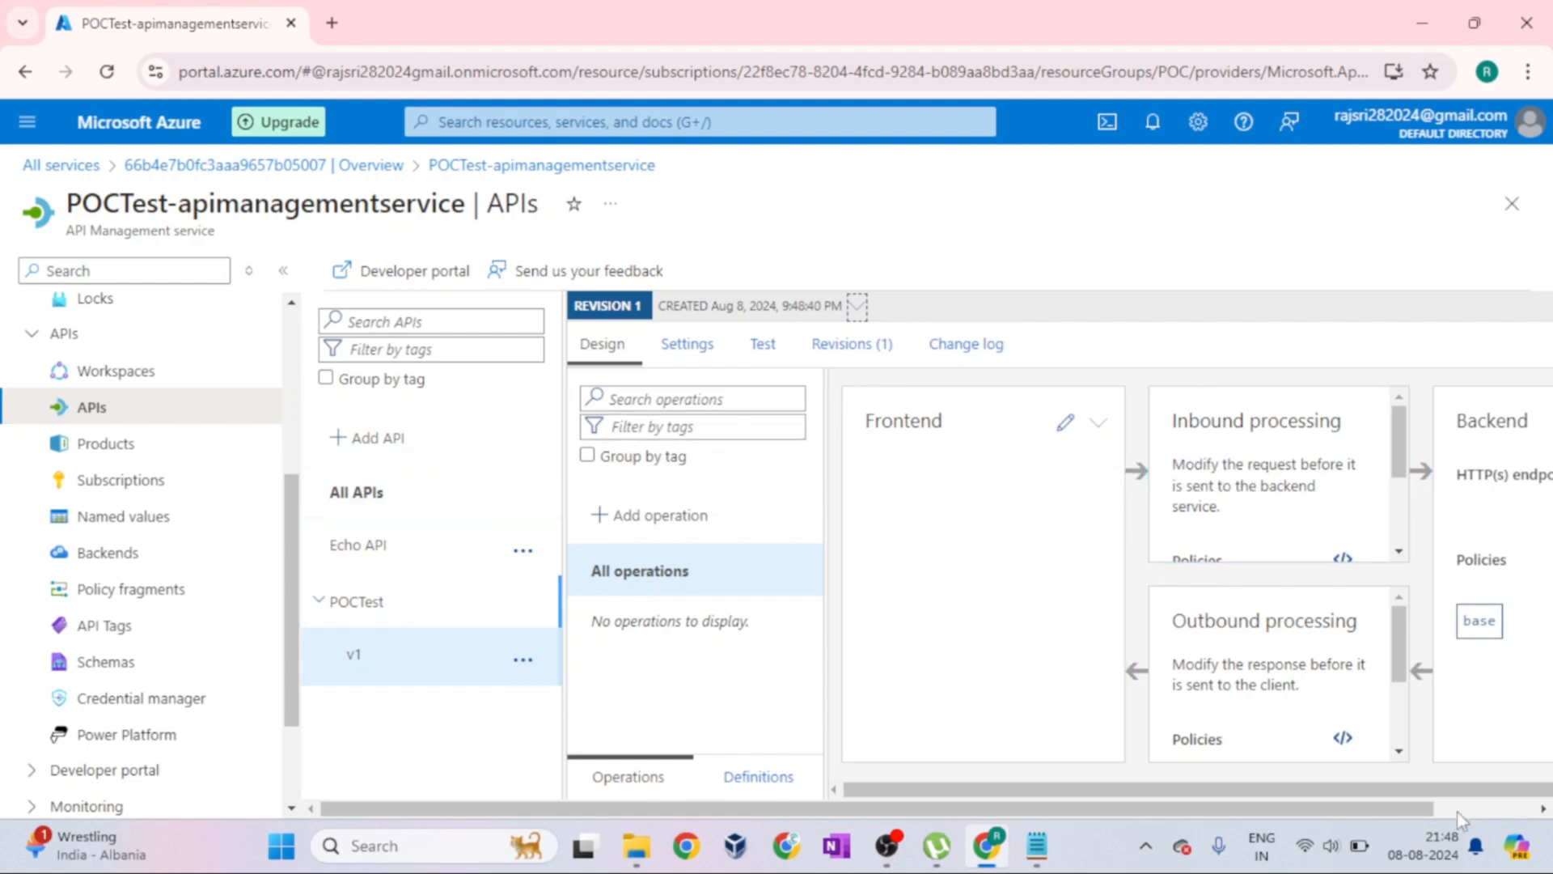
left_click(1499, 814)
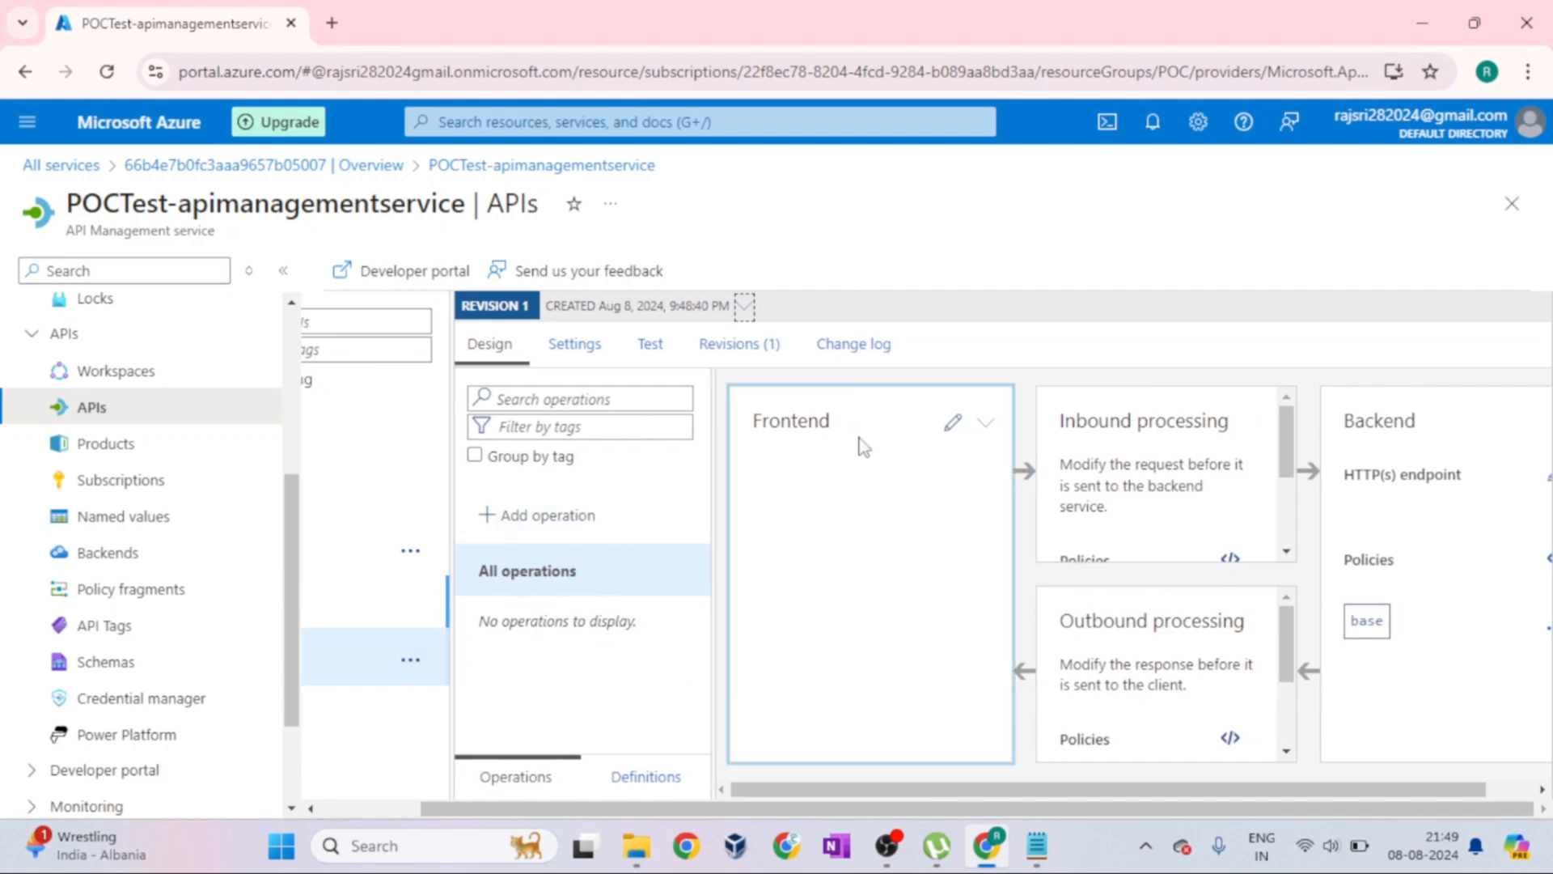
left_click_drag(1288, 461, 1303, 534)
double_click(1296, 474)
scroll(1290, 446, "up", 3)
left_click(1500, 791)
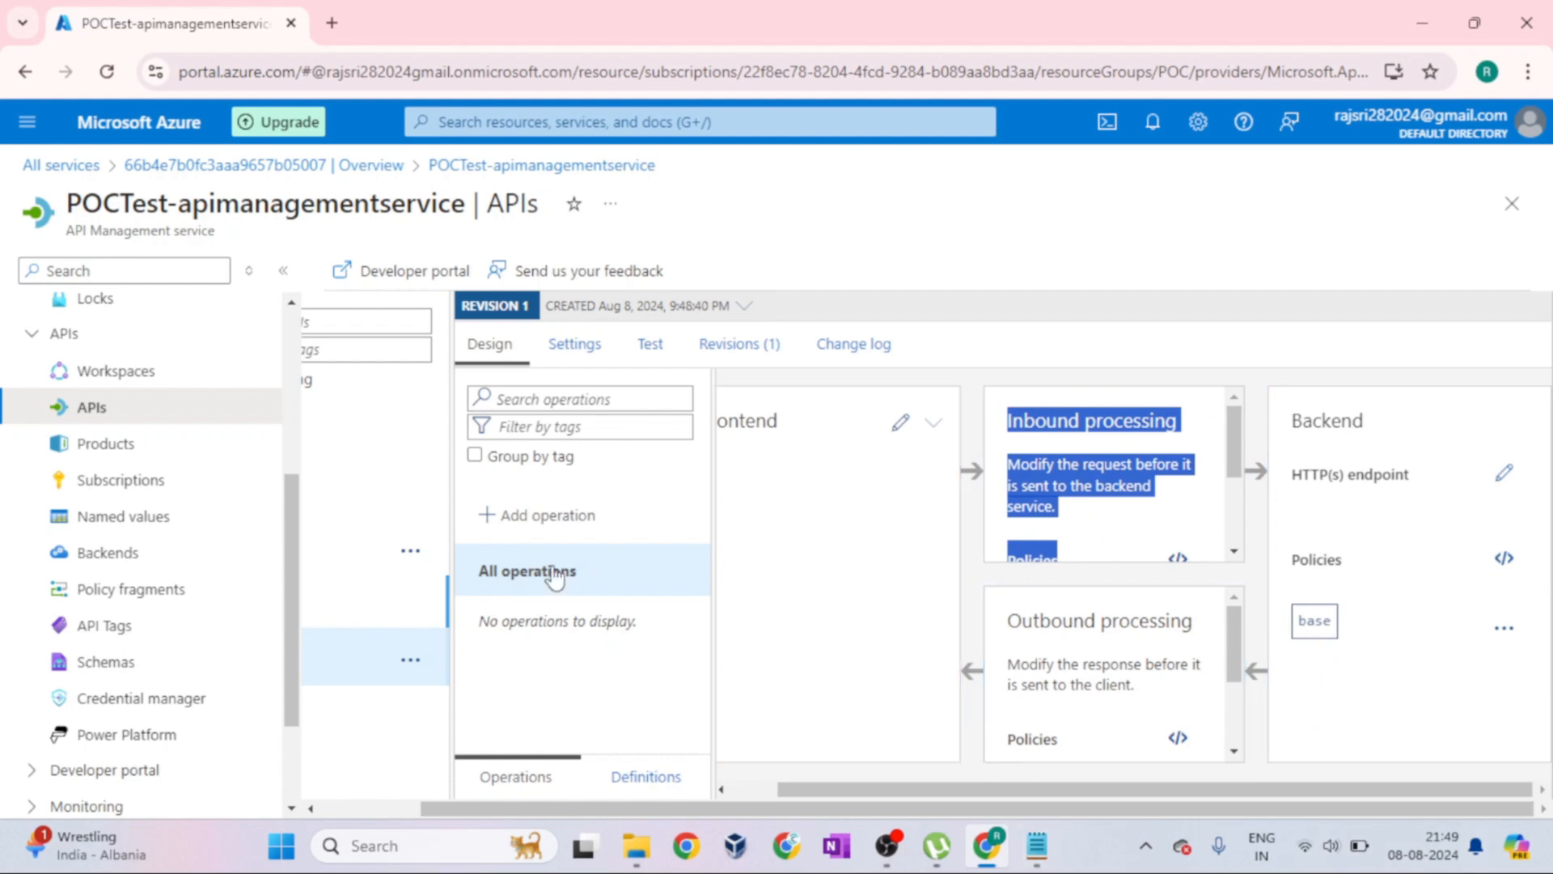
left_click(753, 791)
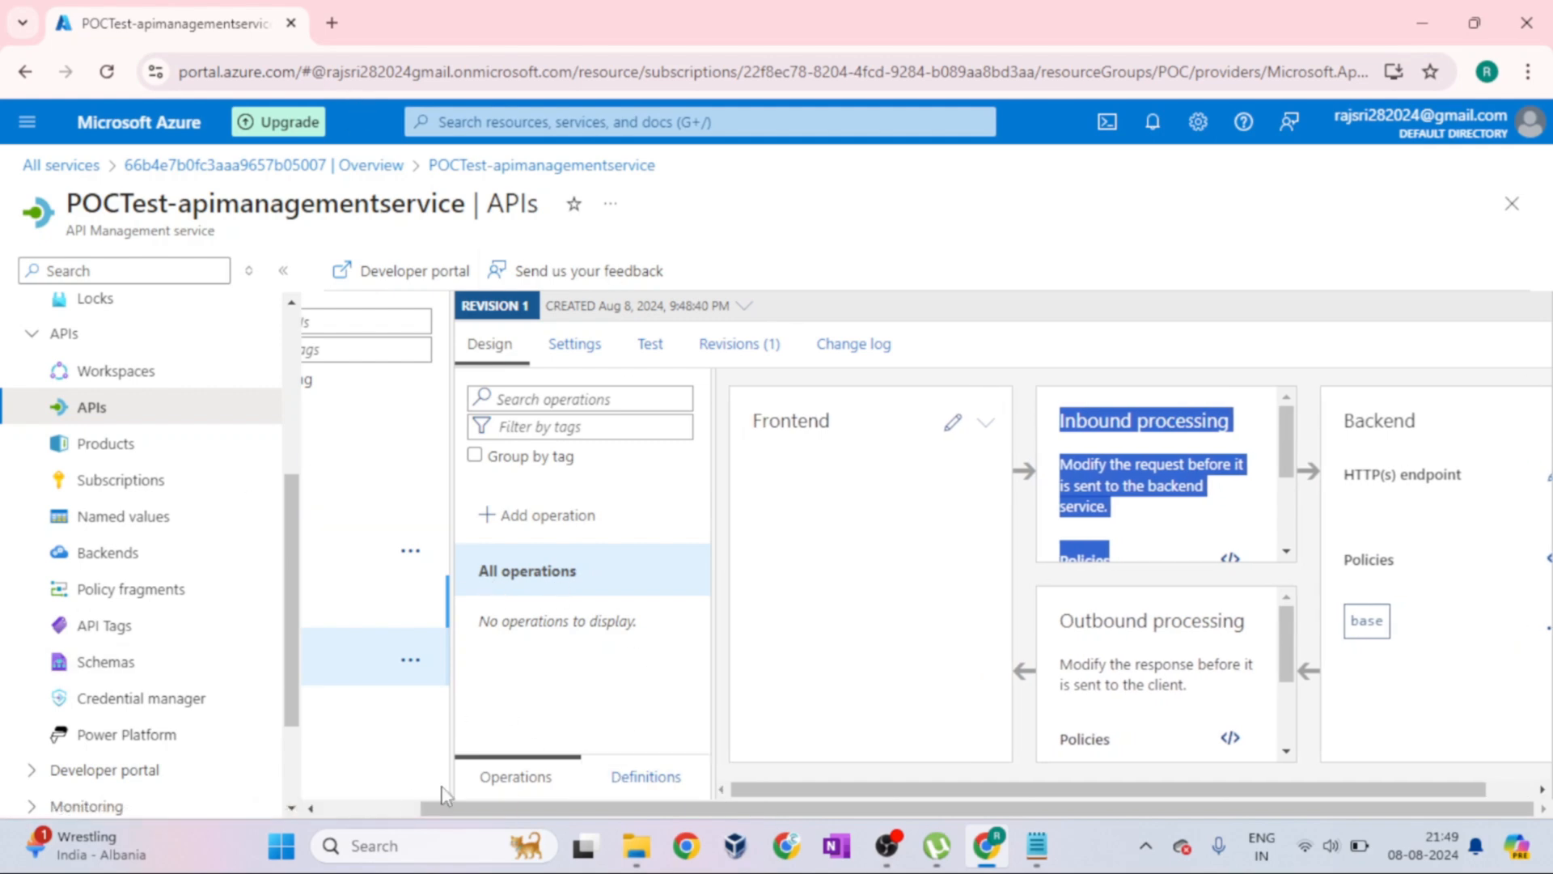
left_click(356, 807)
Open the settings of POCTest v1 and review the General, Version and Subscription sections
left_click(679, 346)
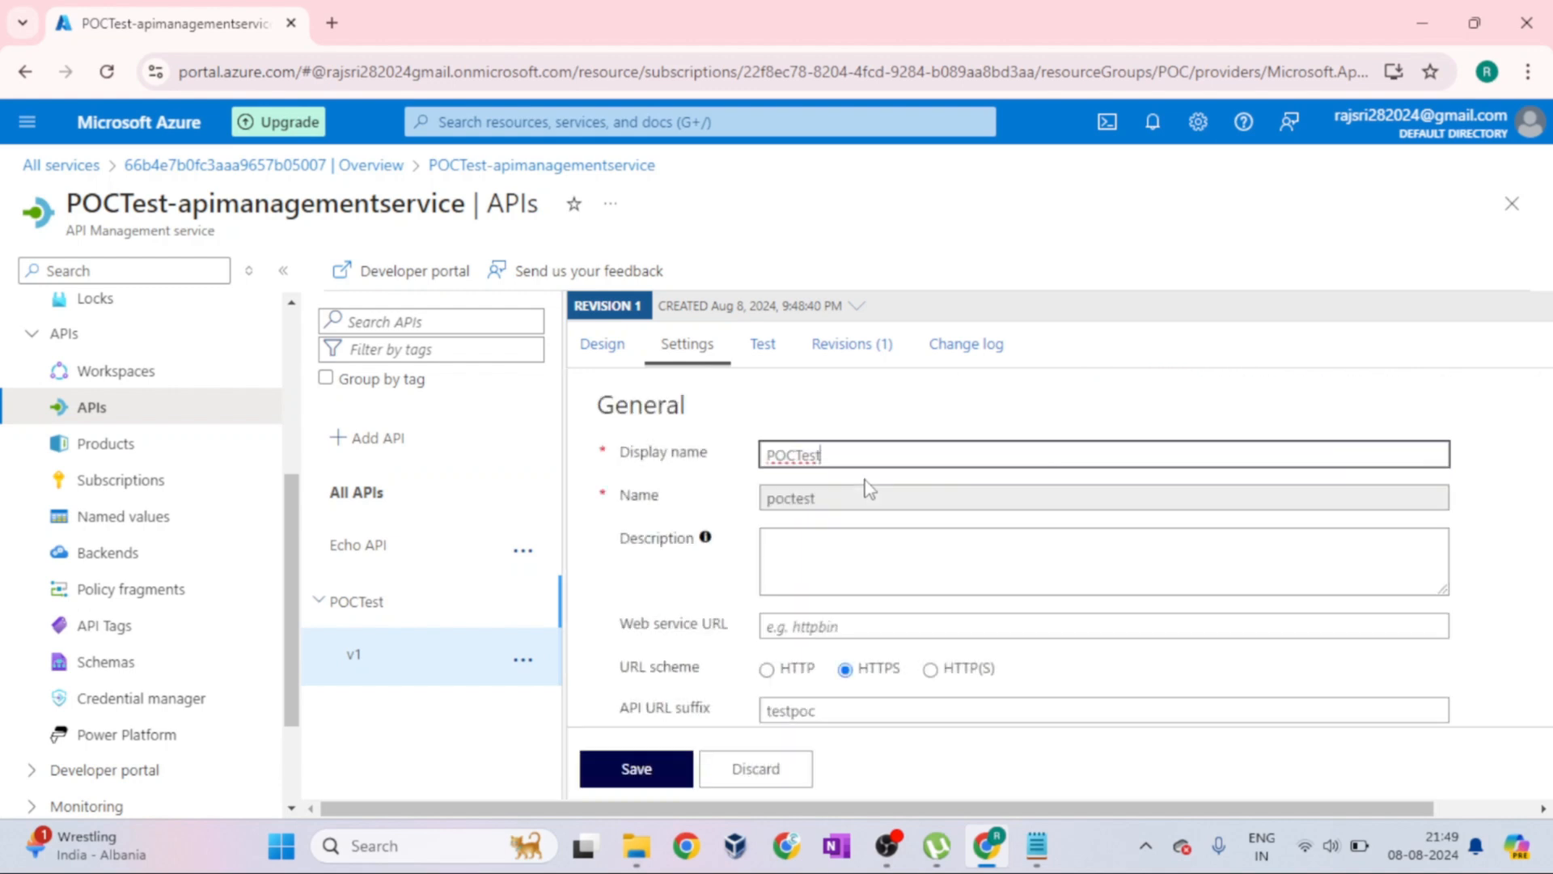
scroll(913, 531, "down", 10)
scroll(913, 531, "up", 8)
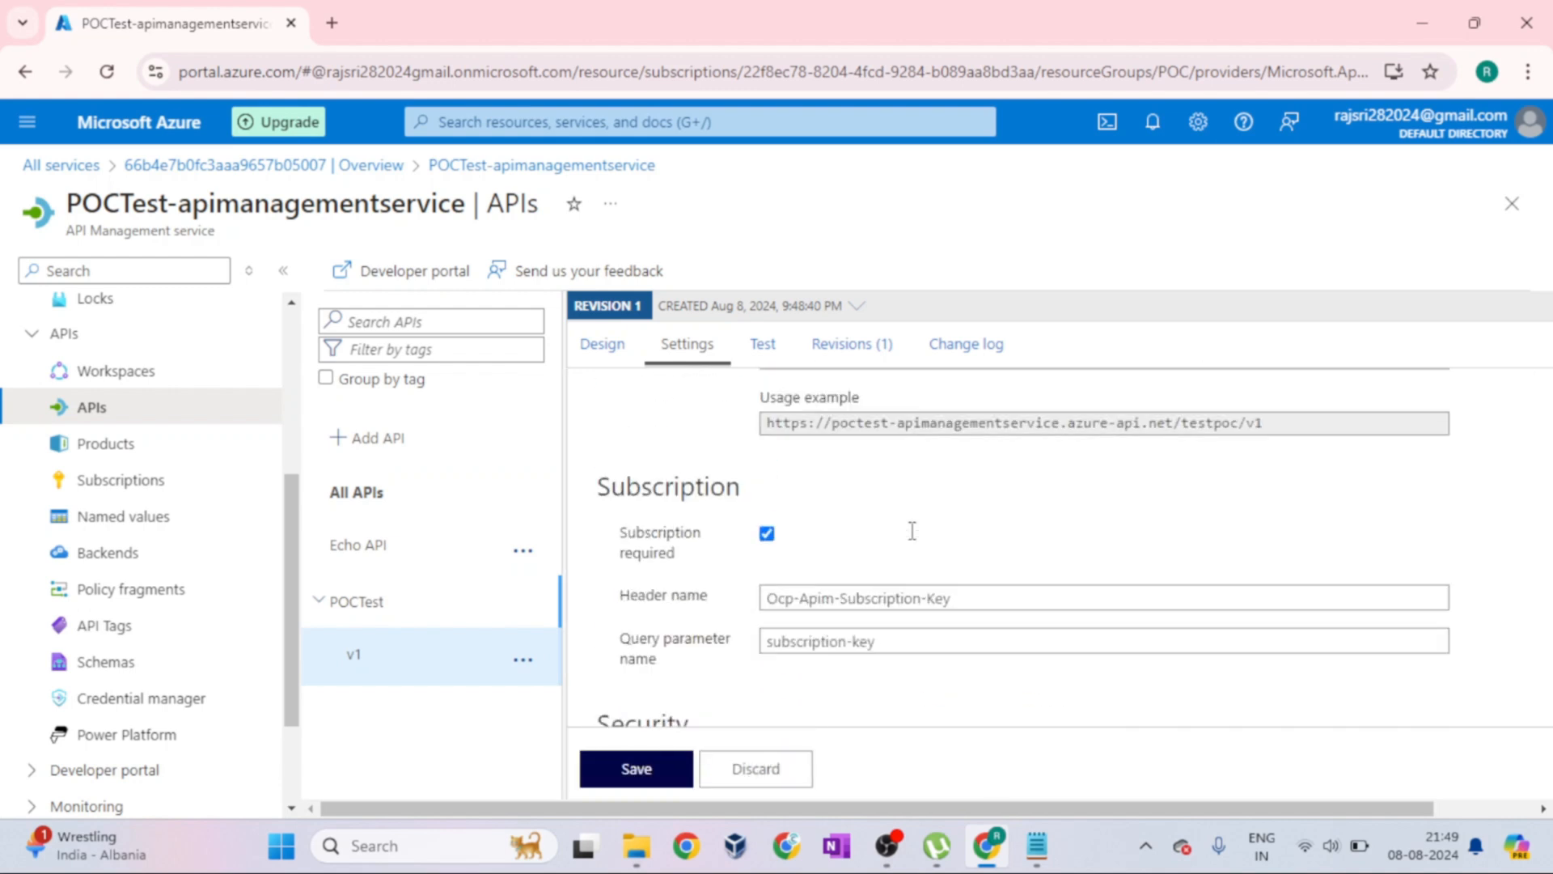
scroll(912, 531, "up", 3)
scroll(913, 531, "down", 6)
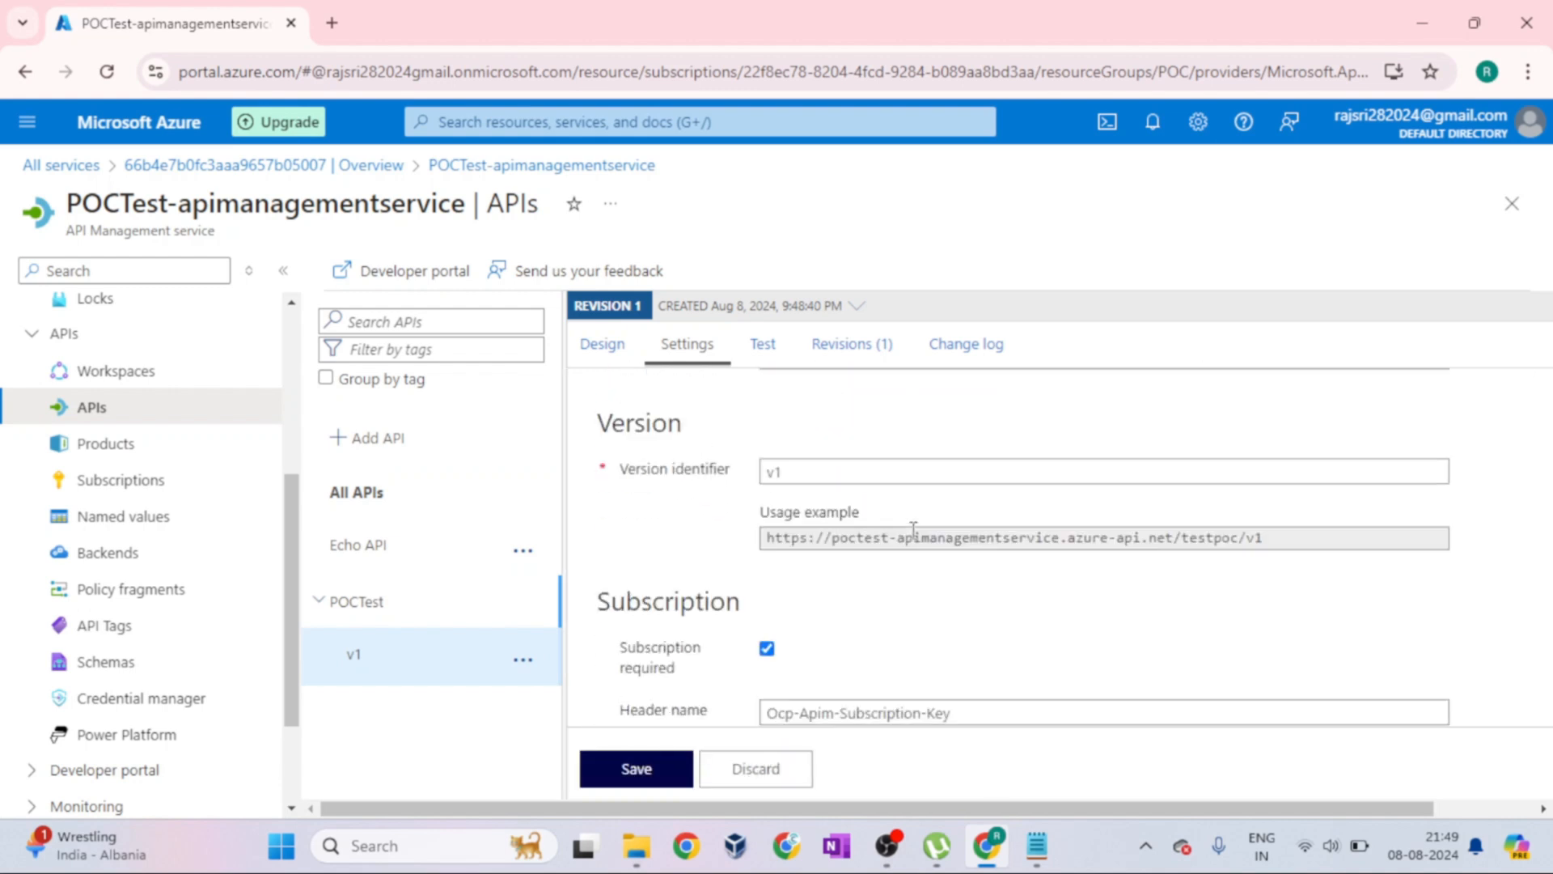
scroll(912, 531, "down", 2)
Highlight the Subscription heading and the Subscription required label, and review the header and query parameter names
left_click_drag(598, 488, 732, 491)
left_click_drag(622, 535, 682, 555)
left_click(761, 576)
scroll(753, 531, "down", 2)
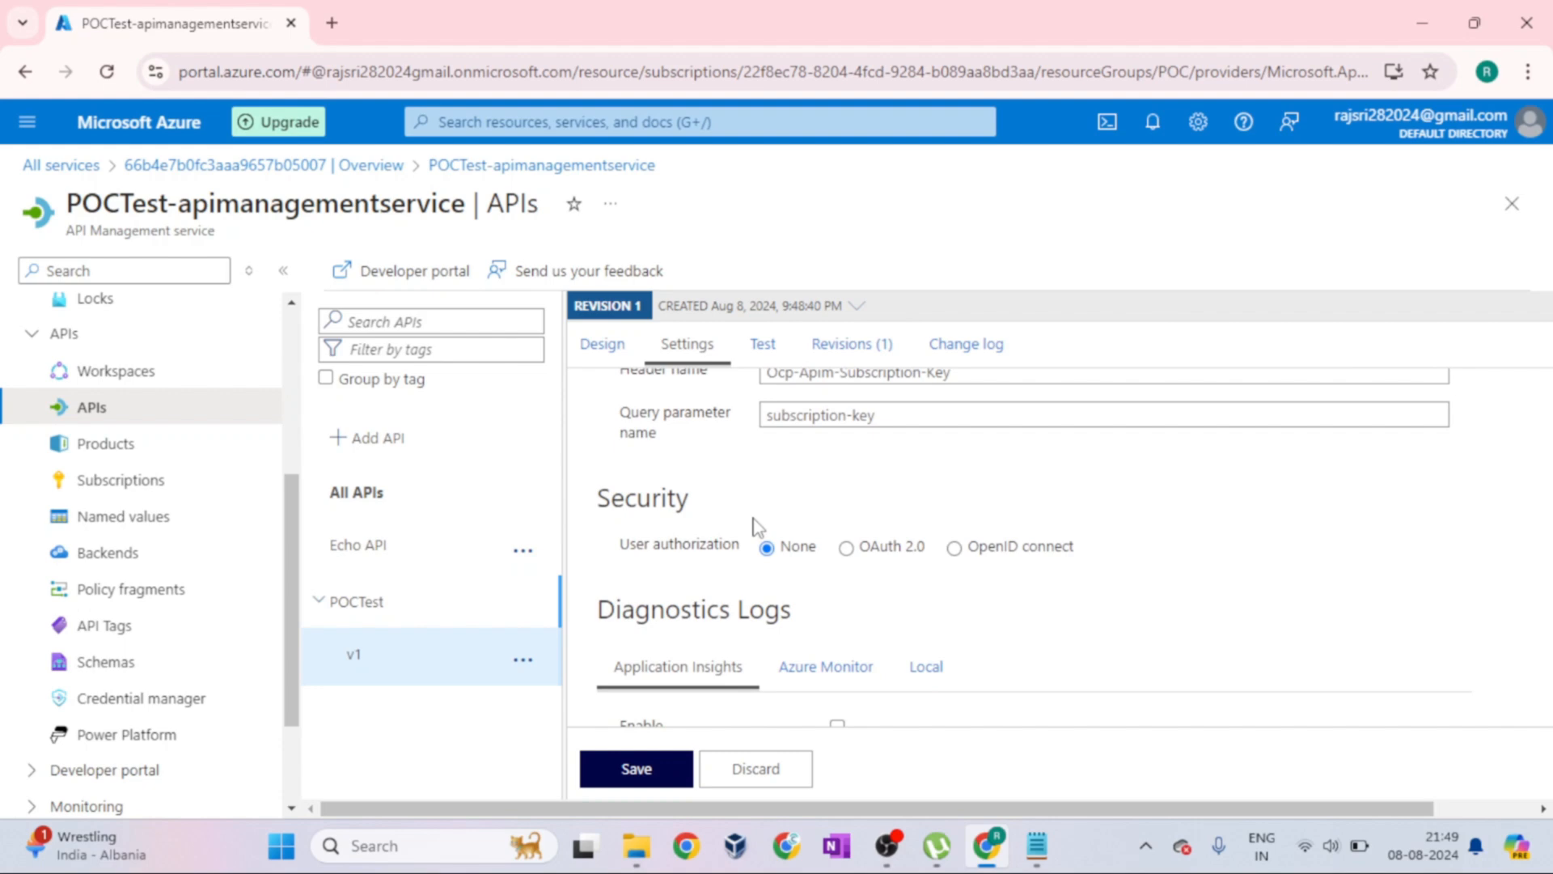
scroll(665, 572, "up", 2)
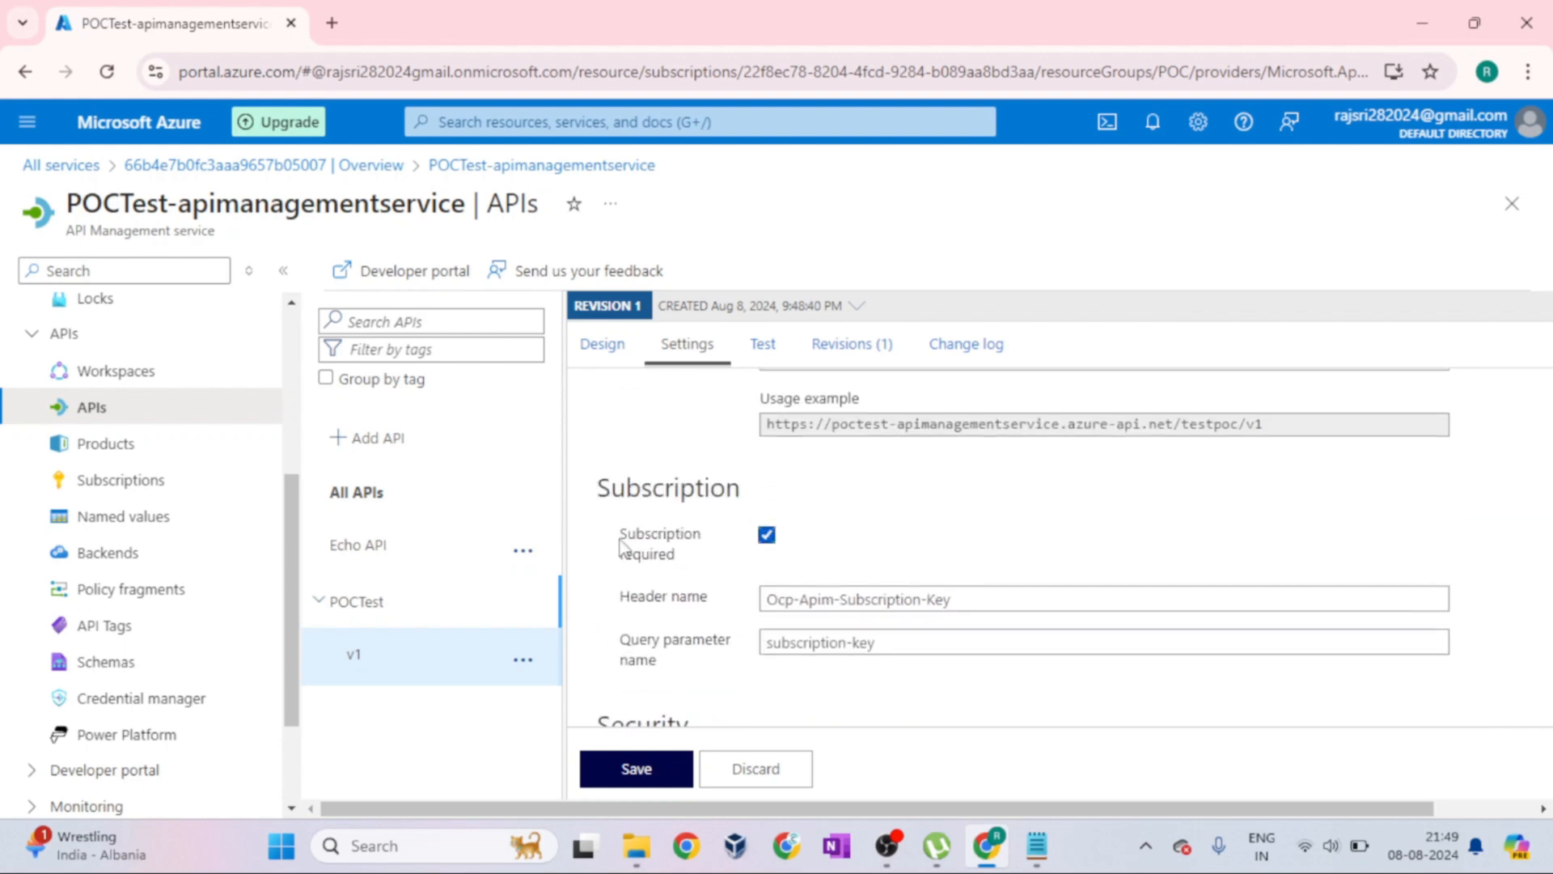
Switch to Notepad and add the lines "Source" and "-APIM" below Resources, separated from it by a blank line
left_click(1037, 845)
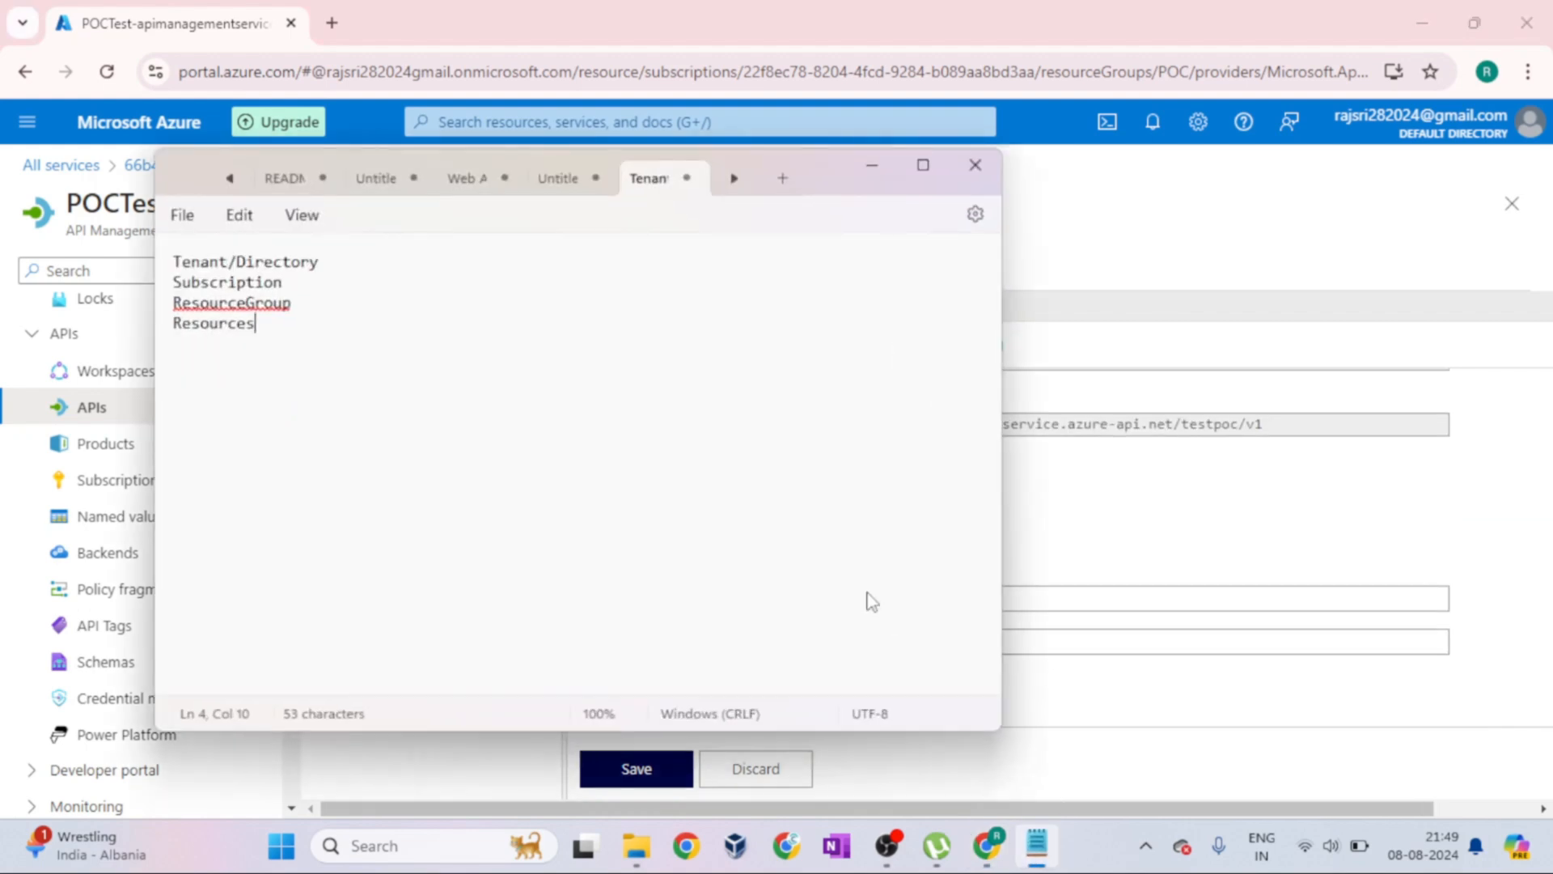
key("Return")
key("Return")
type("Sour")
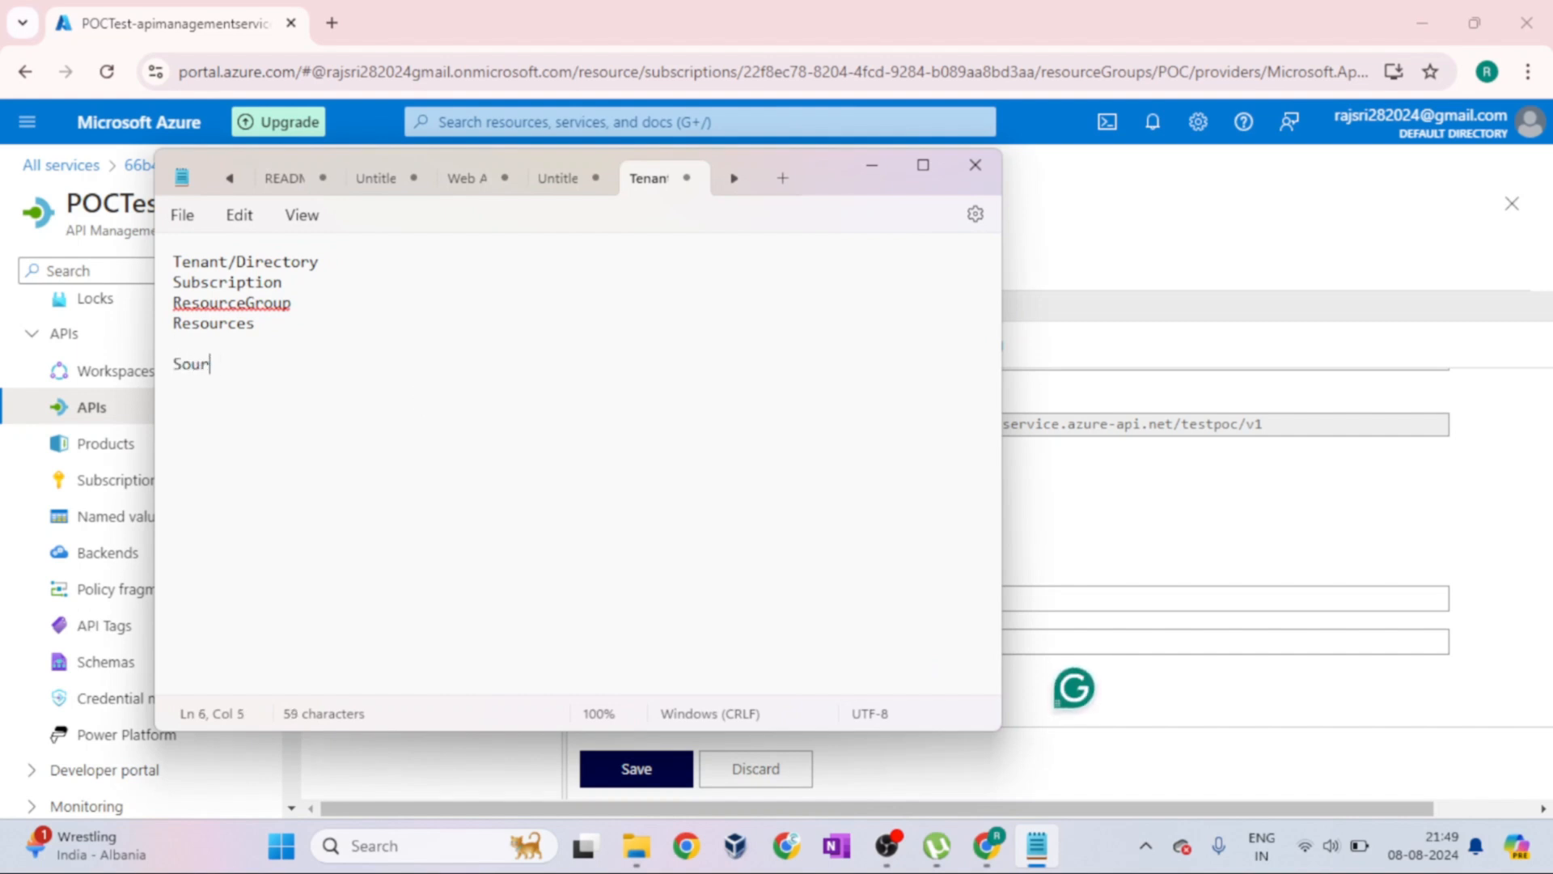
type("ce-APIm")
key("BackSpace")
type("M")
left_click(237, 366)
key("Left")
key("Return")
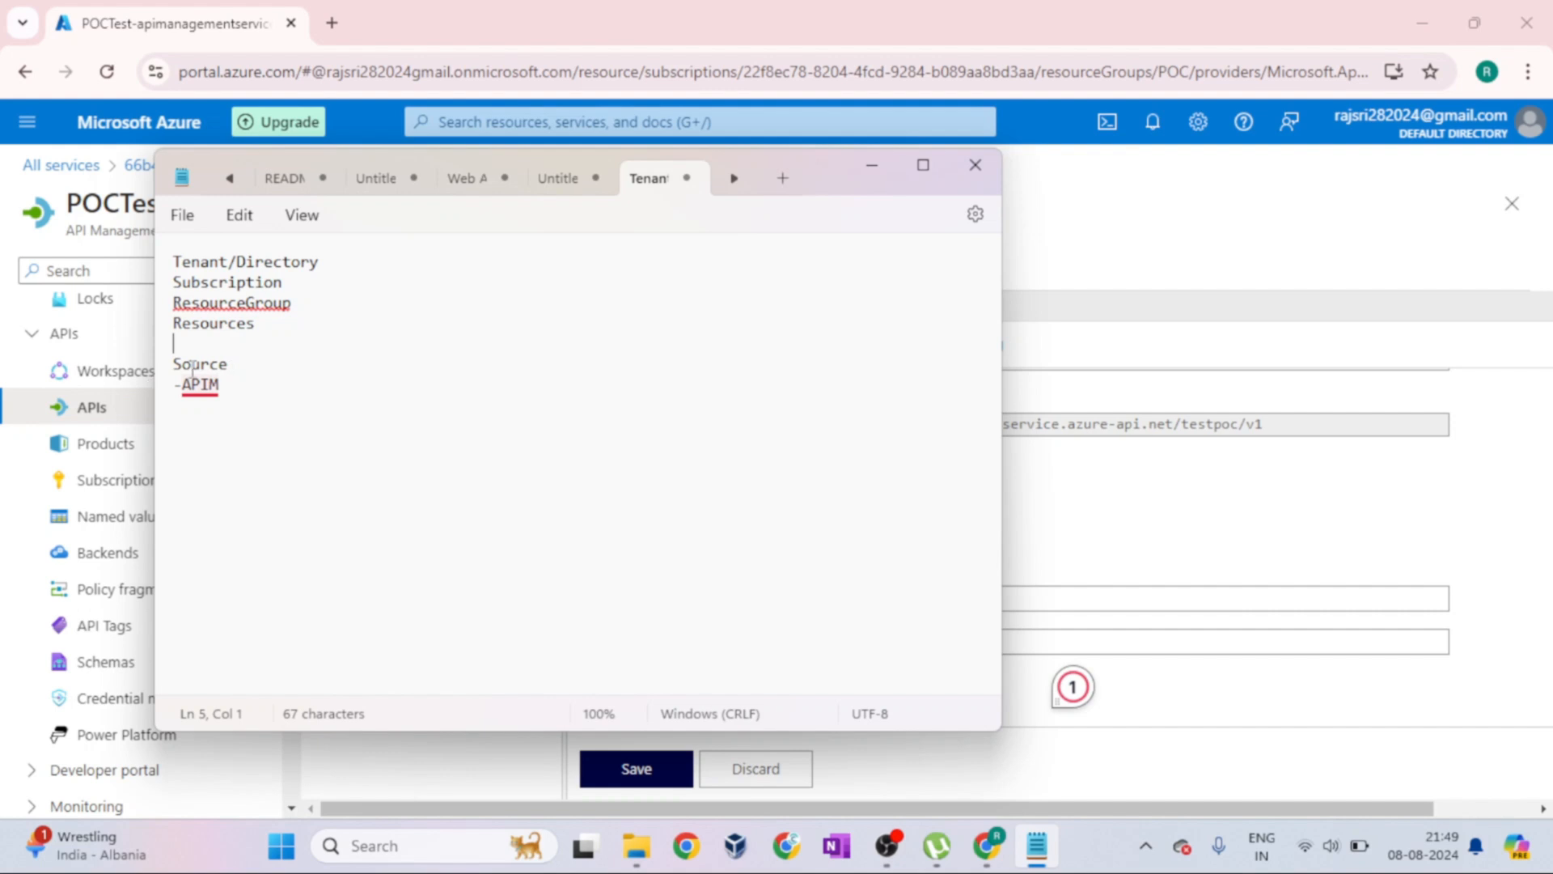
Extend the Source line in the notes with "- serviceurl along with sub key" and minimize Notepad
left_click(245, 364)
type("- serviceurl")
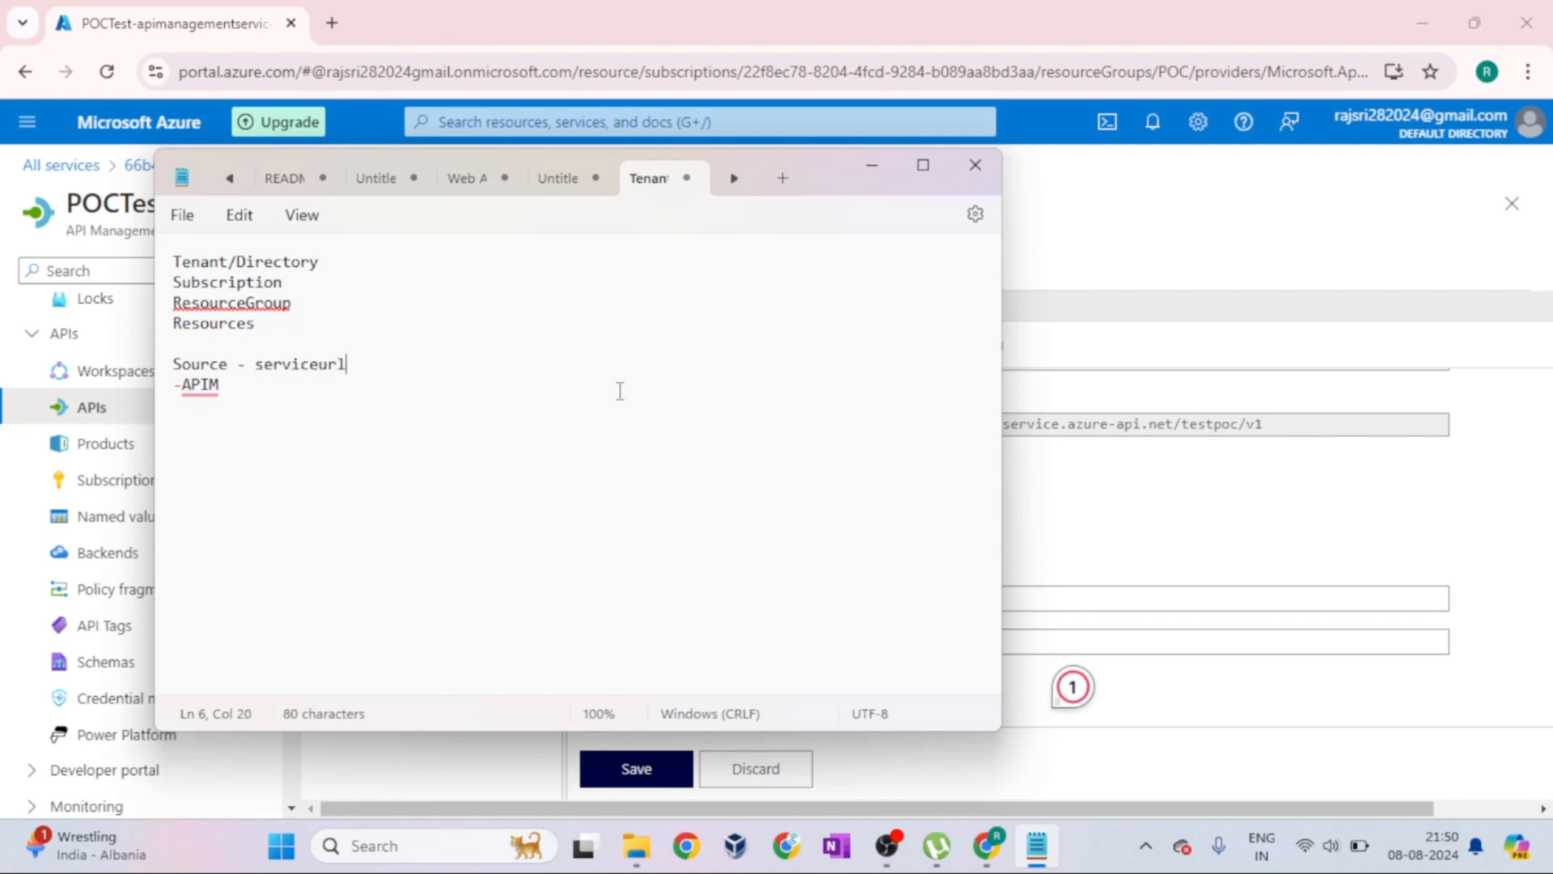
type(" a")
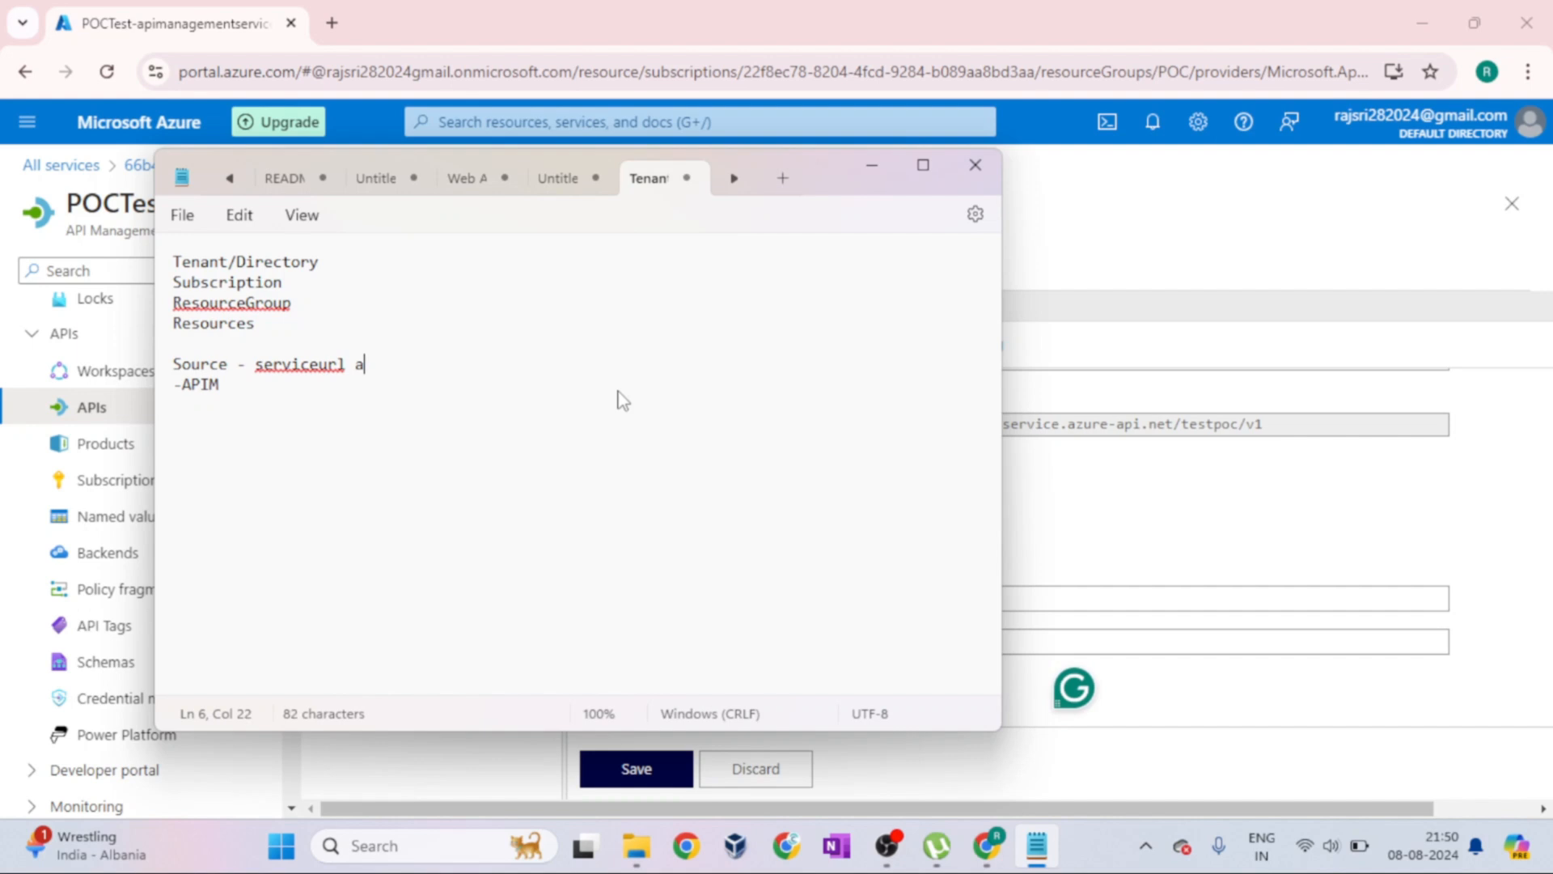
type("long with sub key")
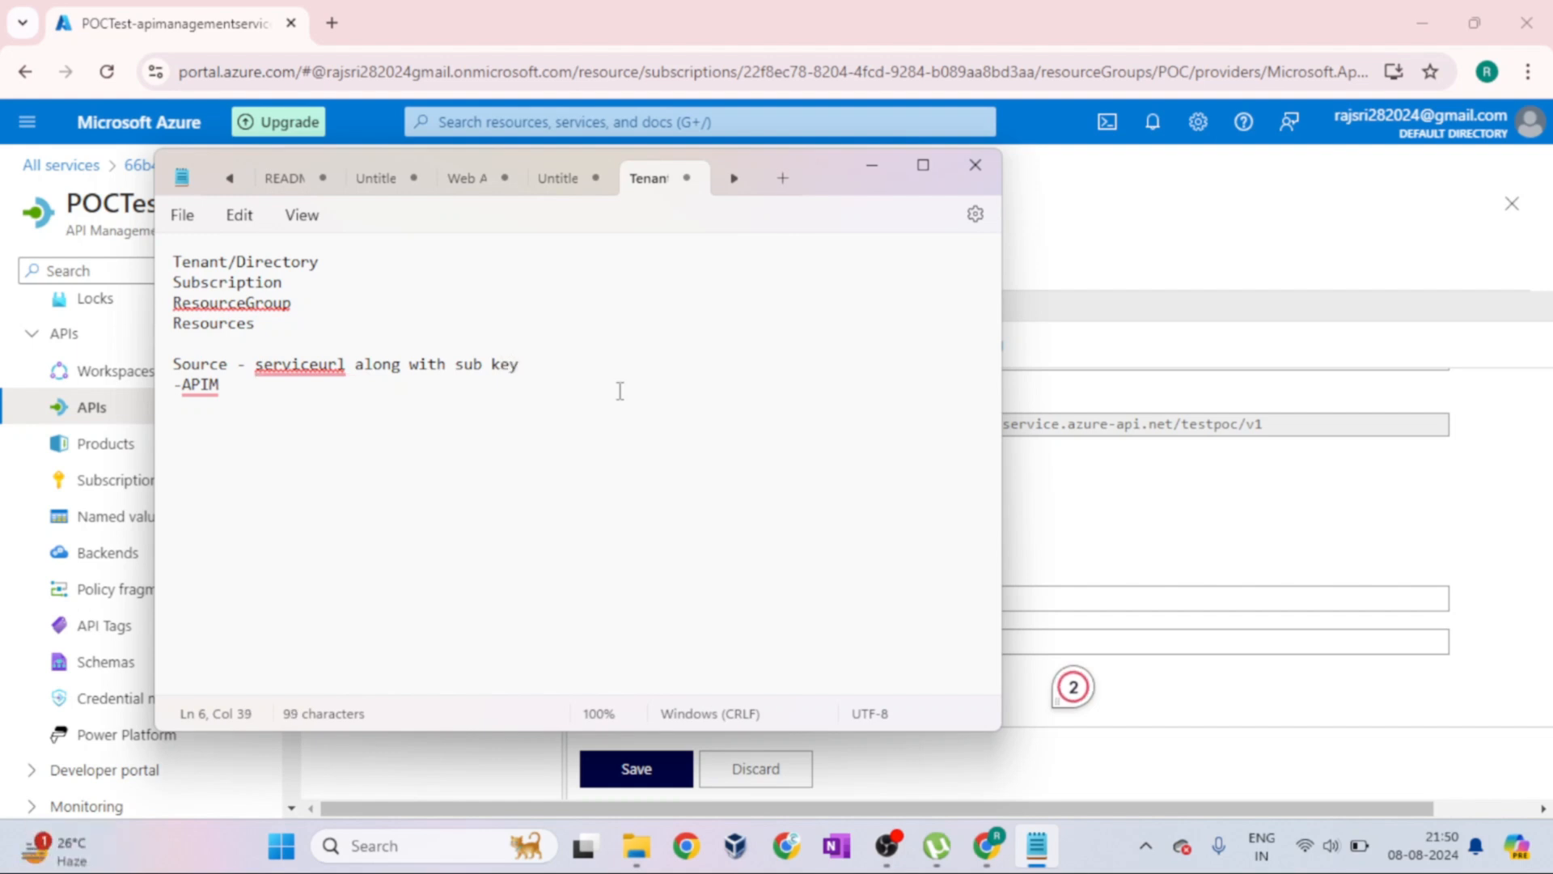
left_click(874, 170)
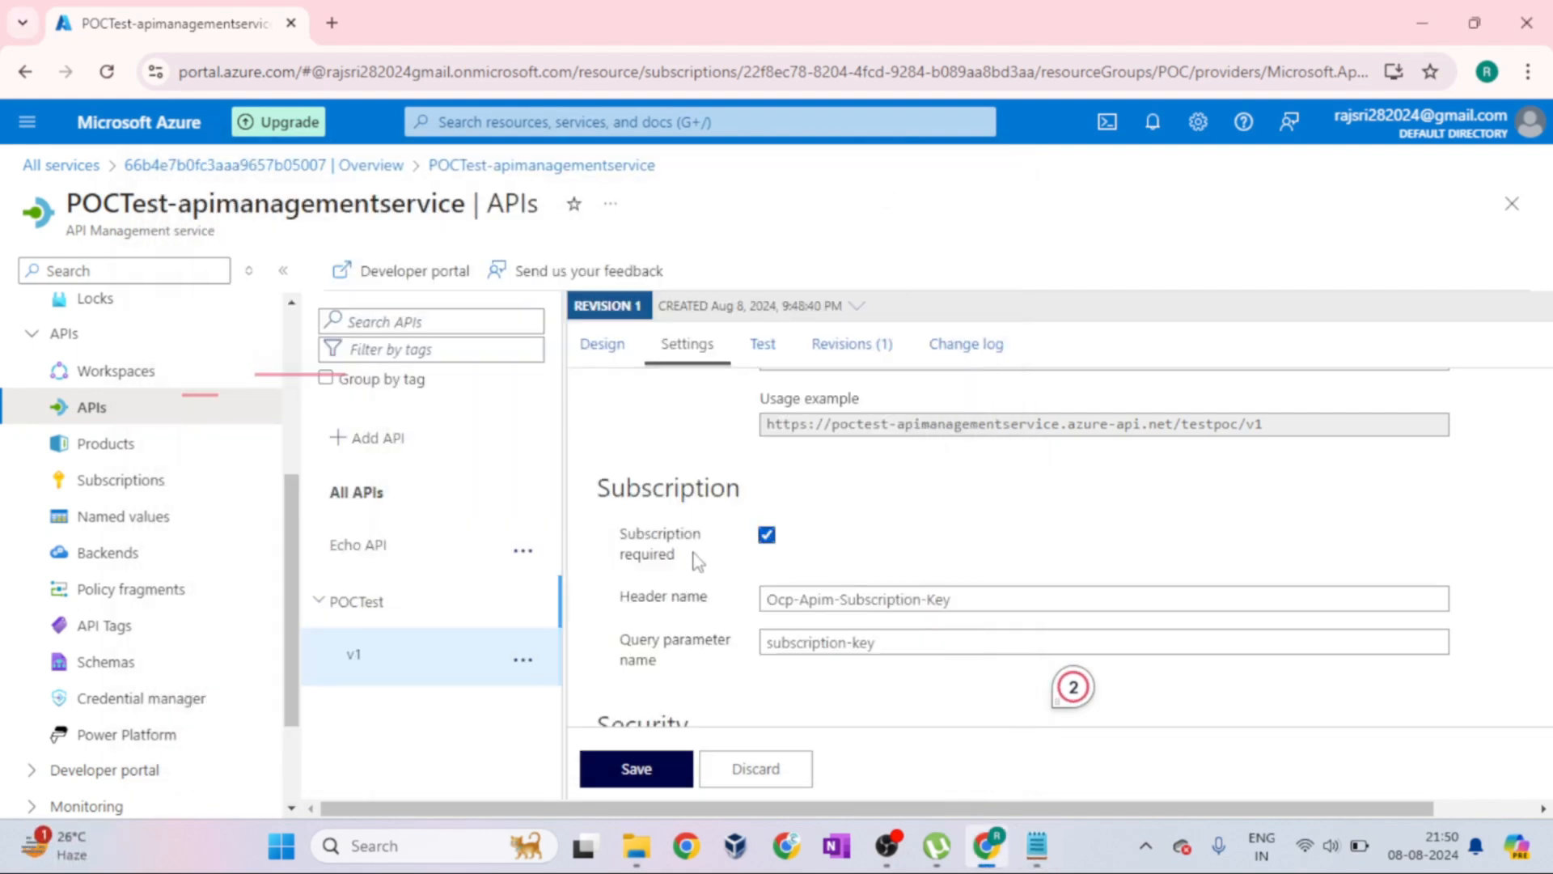
Highlight the Security heading and the user authorization options in the API settings, keeping None selected
scroll(837, 571, "down", 2)
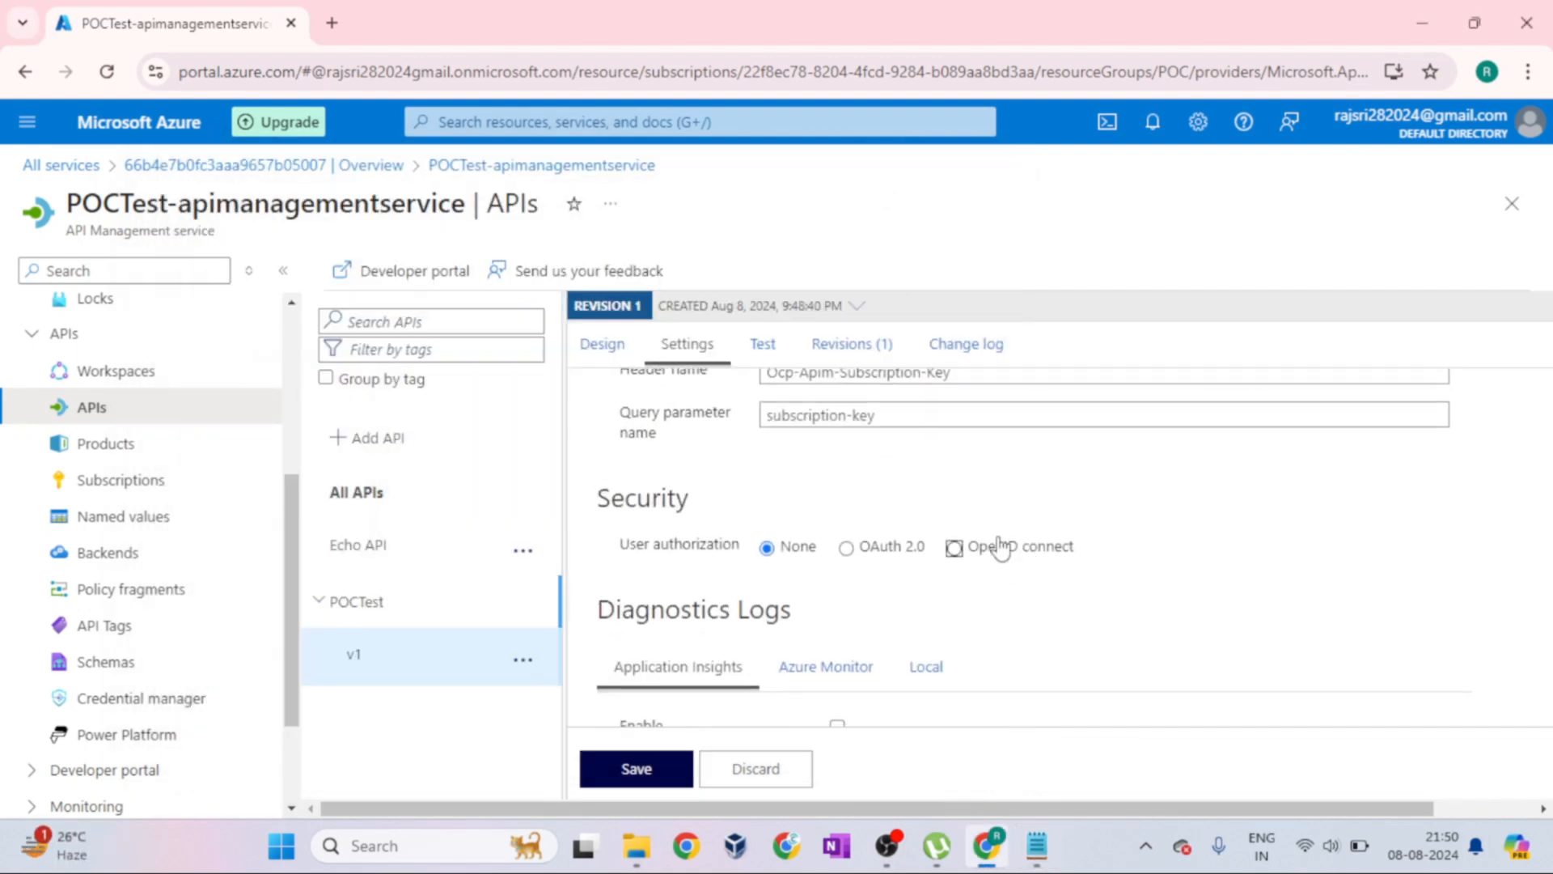
scroll(1000, 545, "up", 1)
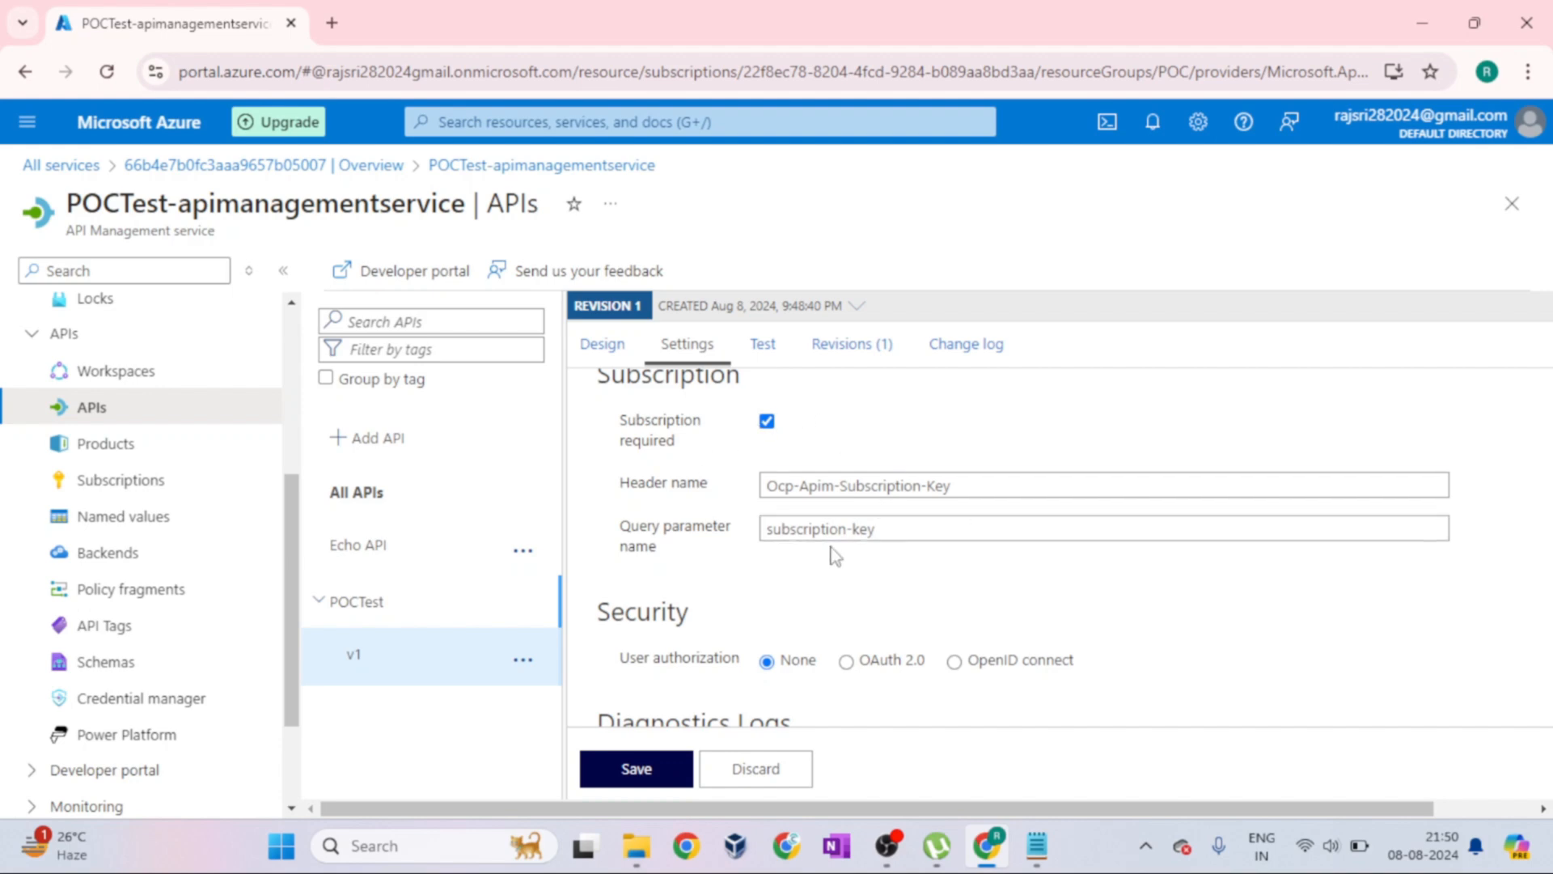
scroll(1057, 558, "down", 3)
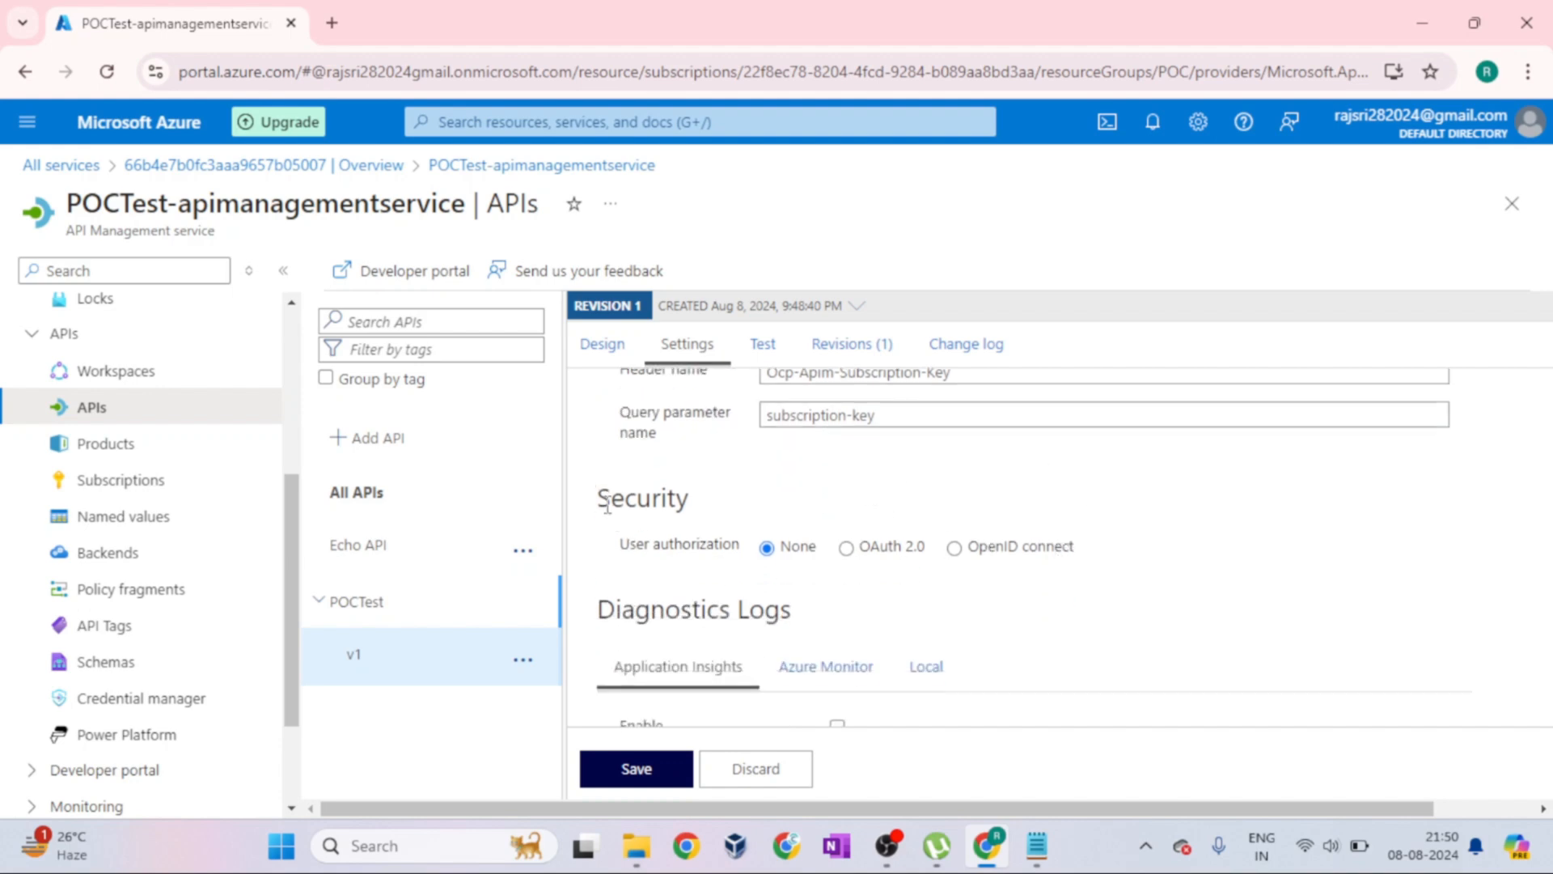
left_click_drag(599, 512, 690, 505)
left_click_drag(619, 544, 1181, 559)
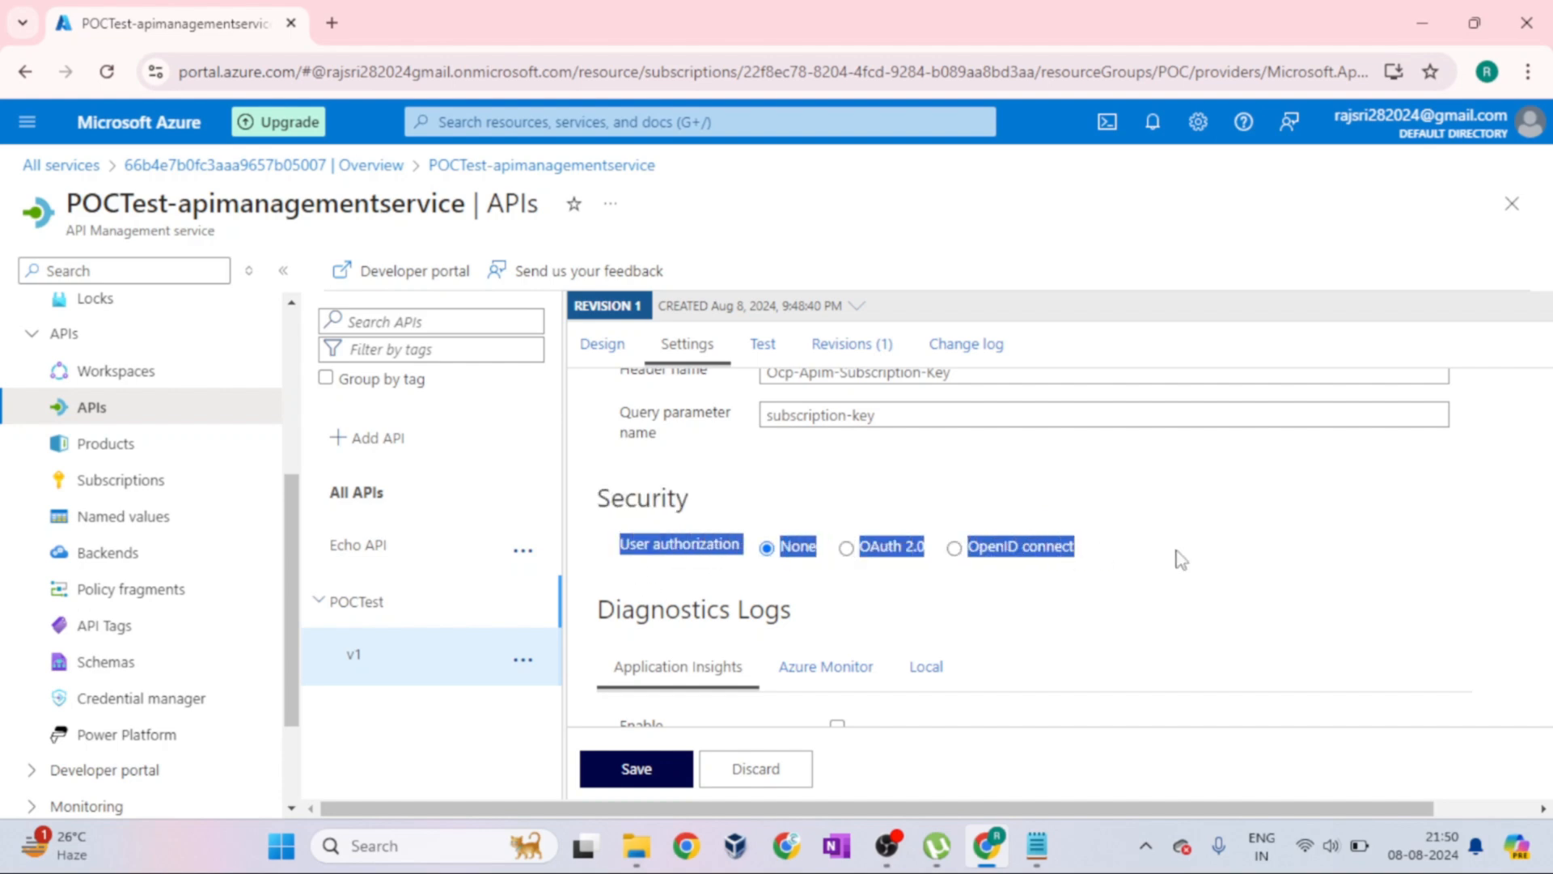
left_click(1181, 560)
left_click(791, 550)
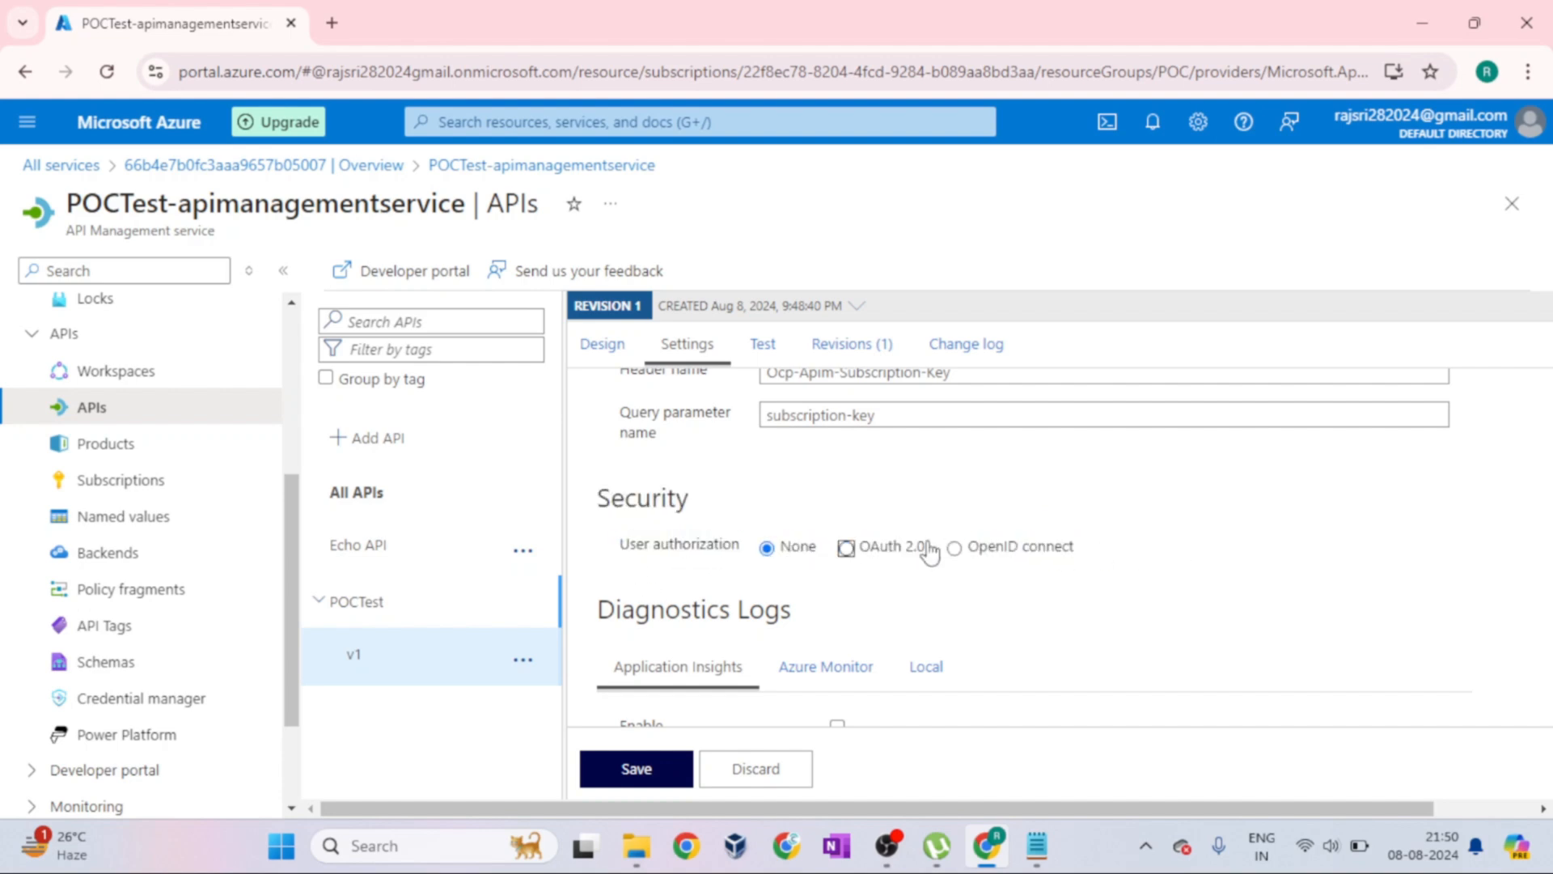
Highlight the Diagnostics Logs heading in the API settings and review its Application Insights option
scroll(1125, 567, "down", 1)
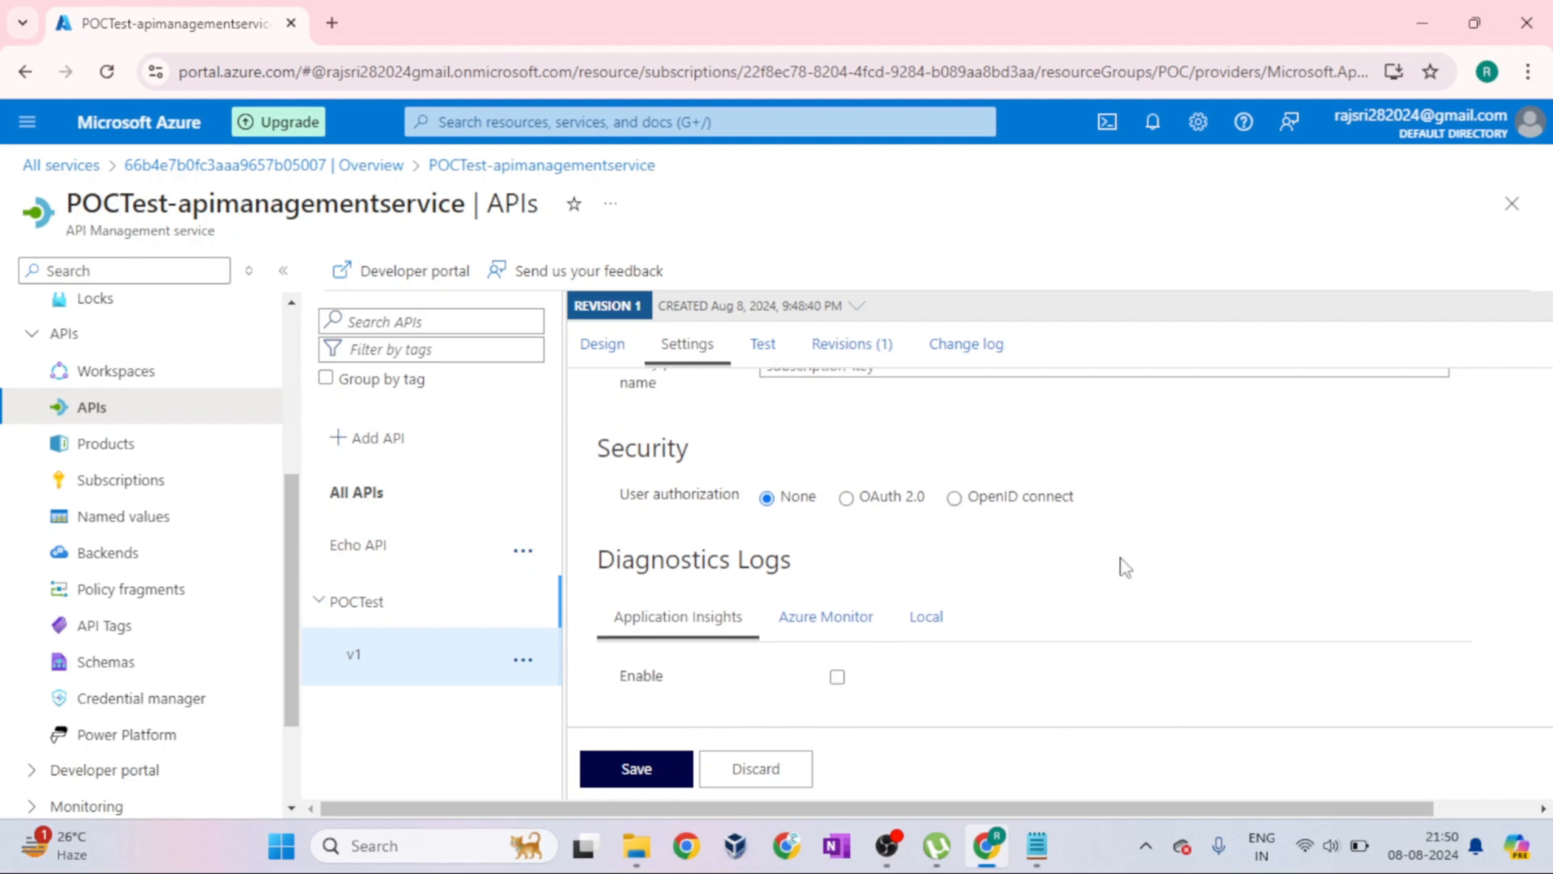
left_click_drag(608, 560, 797, 566)
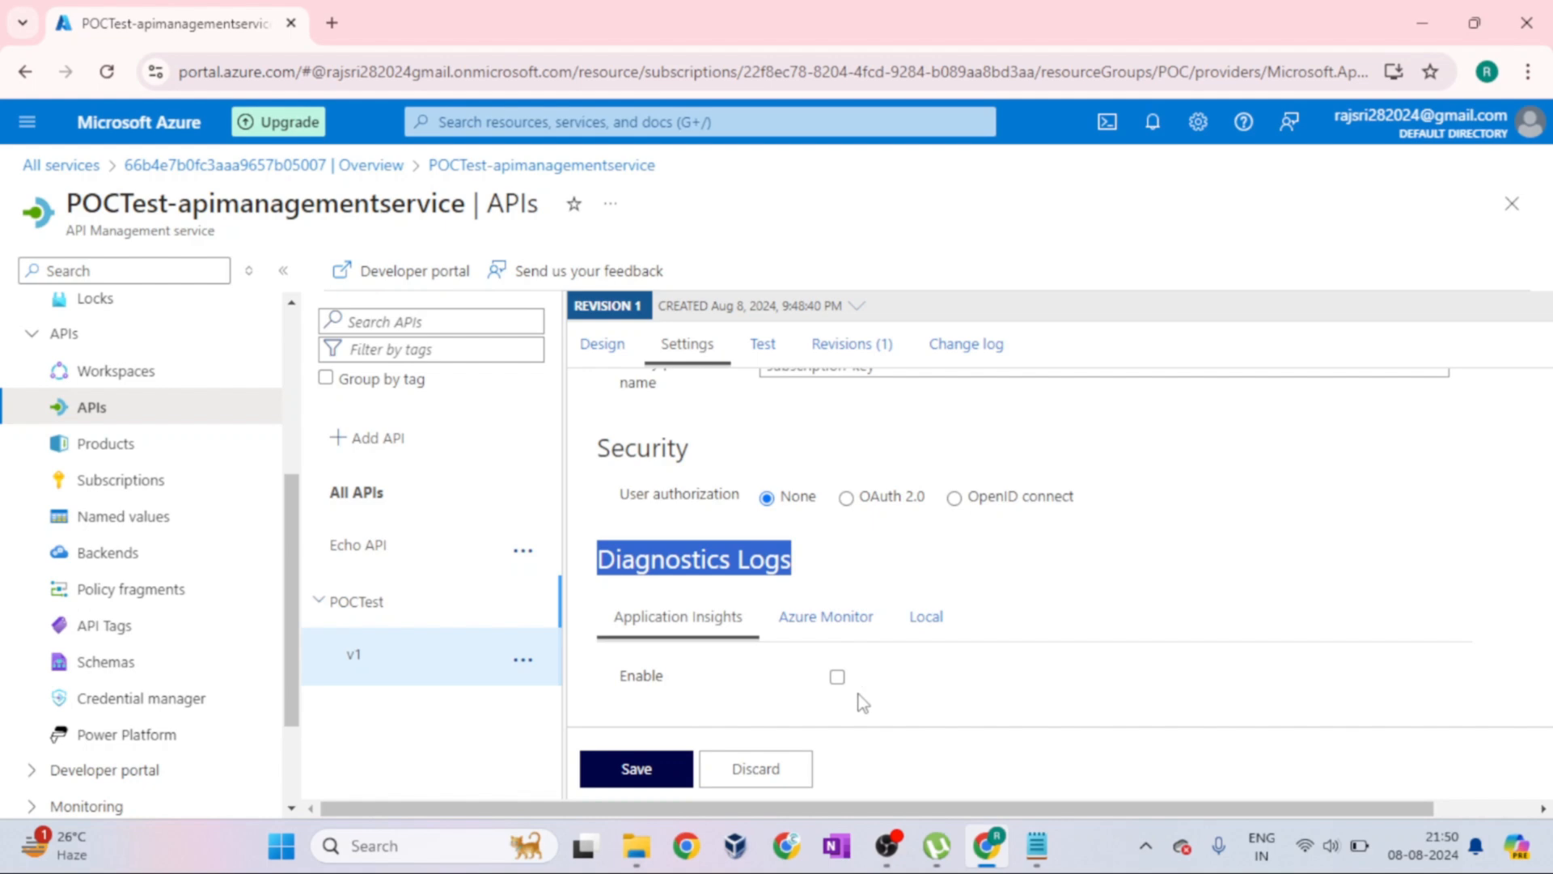
left_click(922, 572)
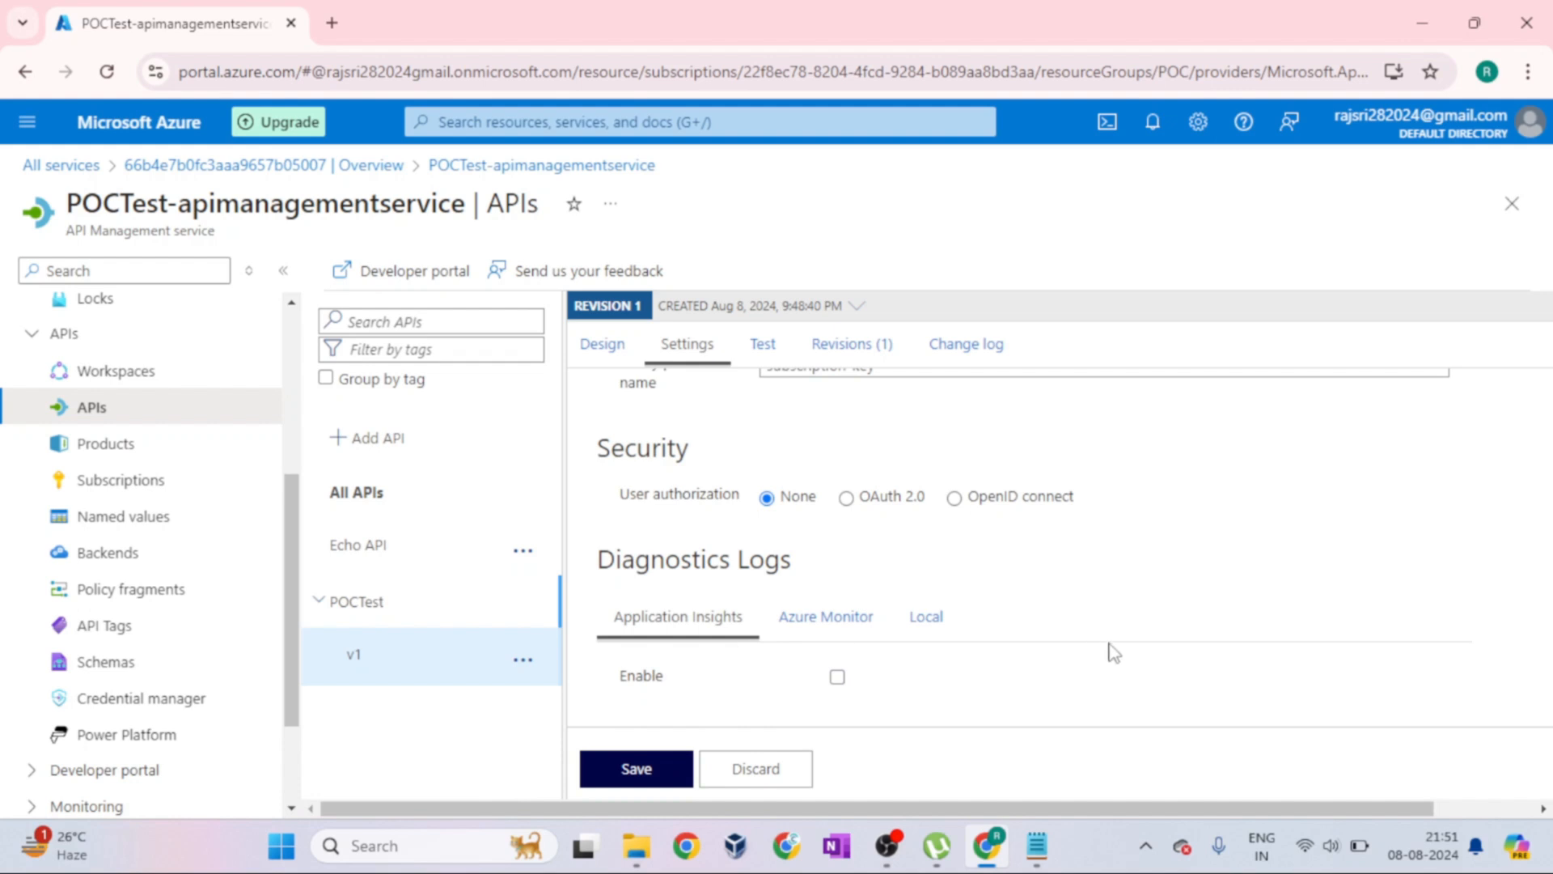
Check the Test and Design views of POCTest v1, and inspect all columns of its Revisions list
scroll(1113, 652, "up", 10)
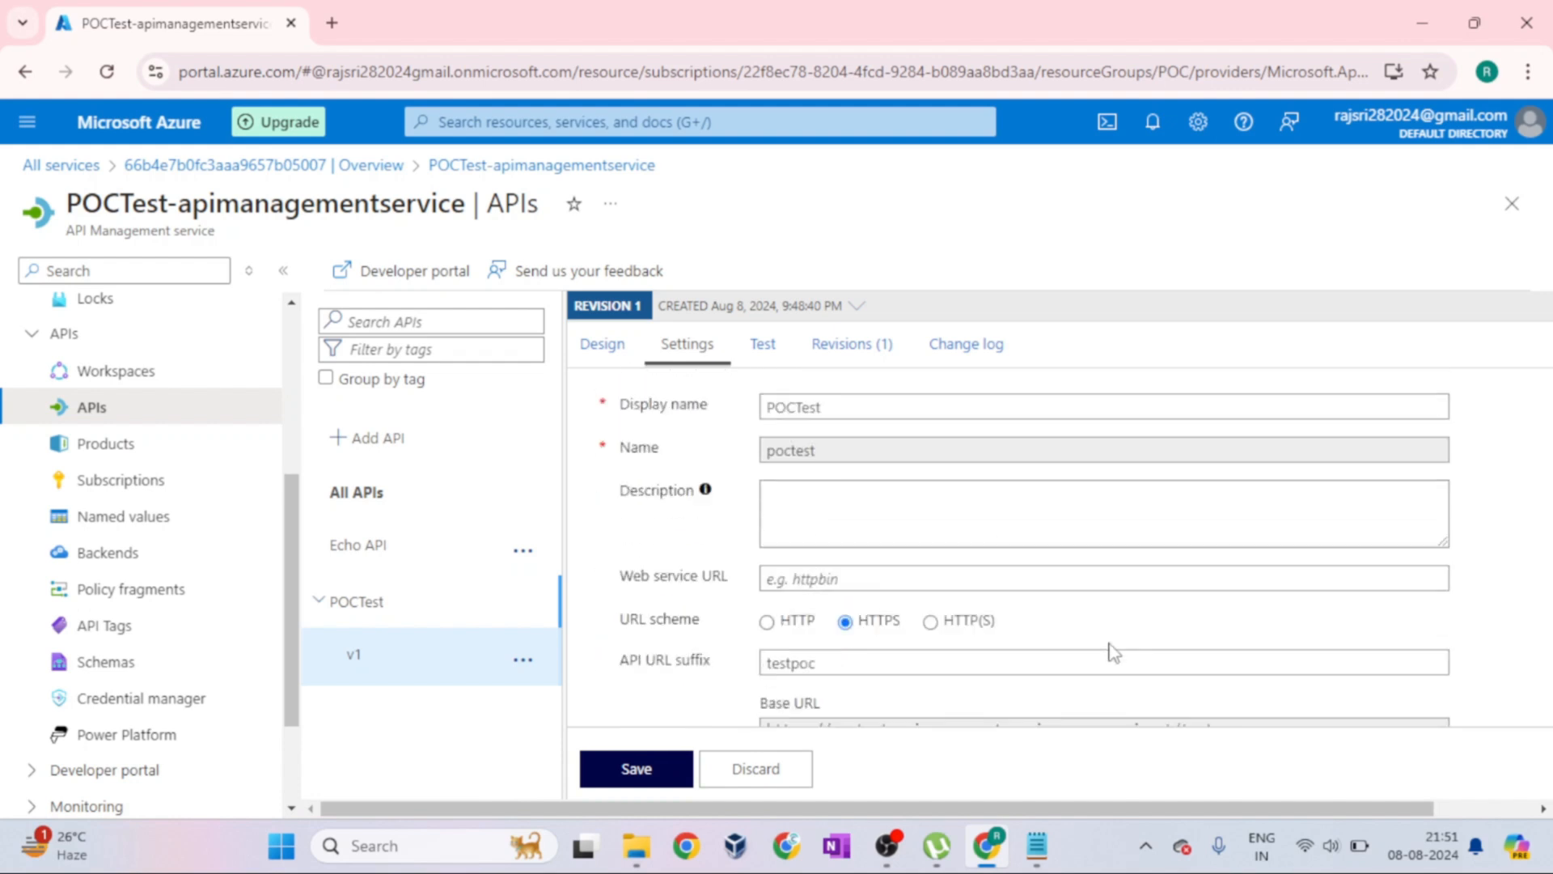
left_click(763, 344)
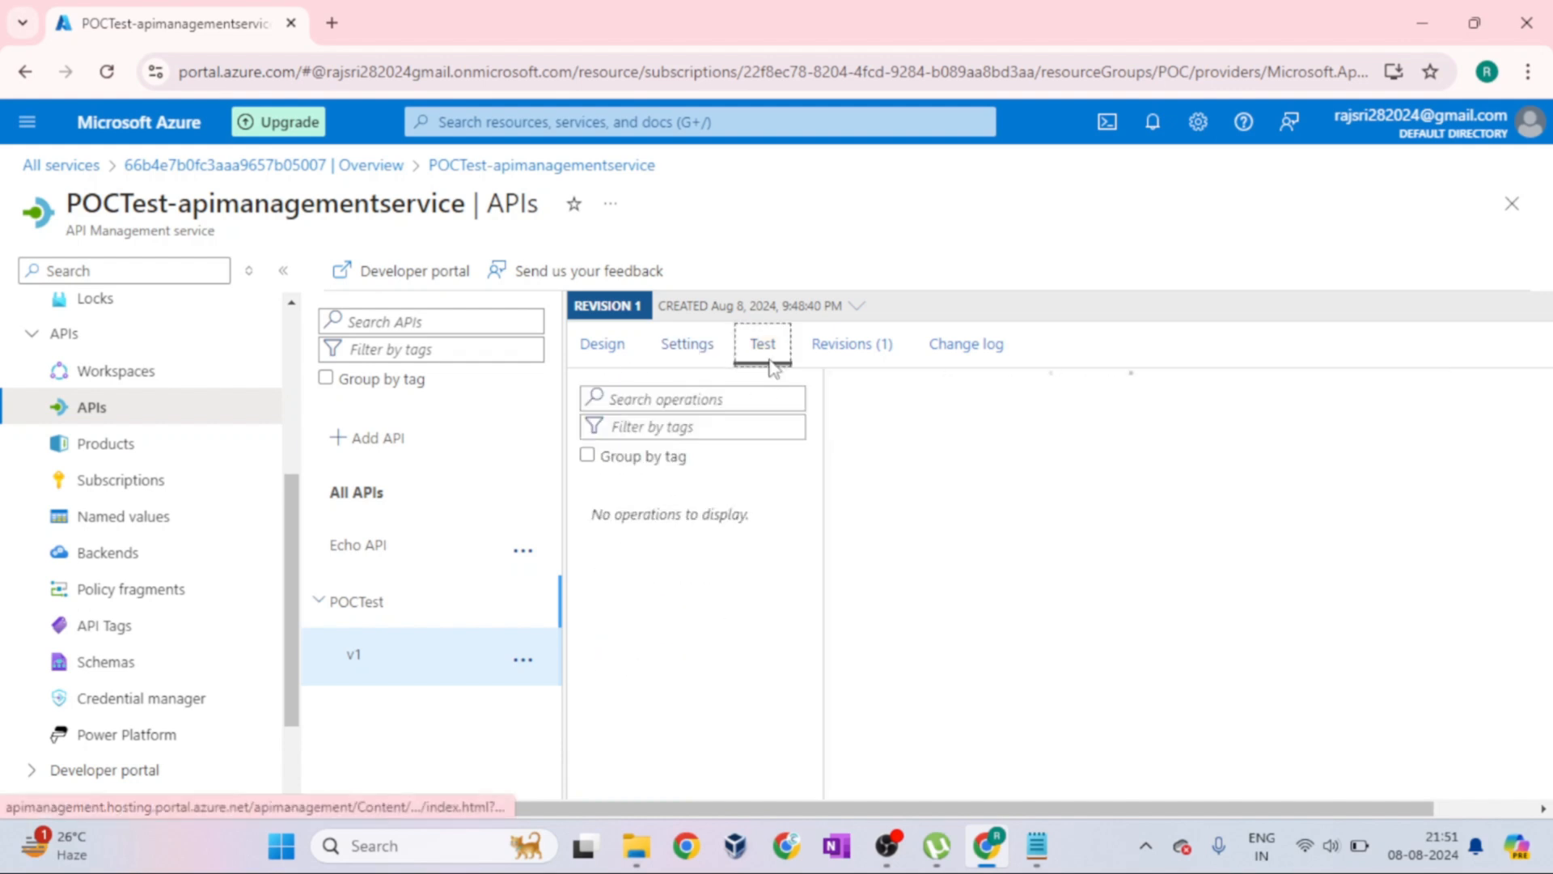
left_click(605, 354)
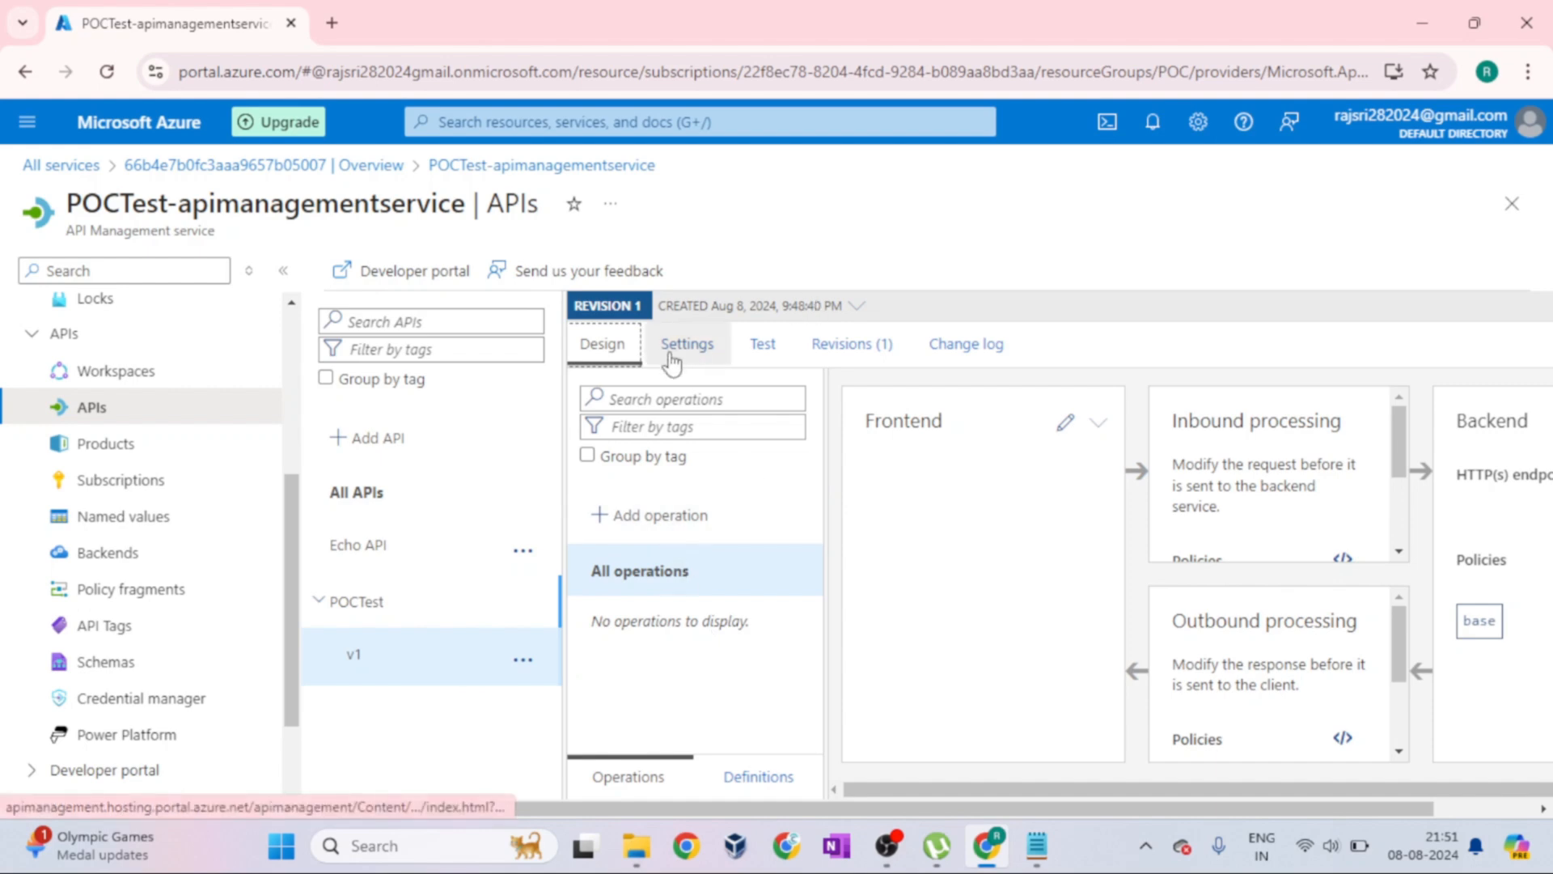
left_click(773, 349)
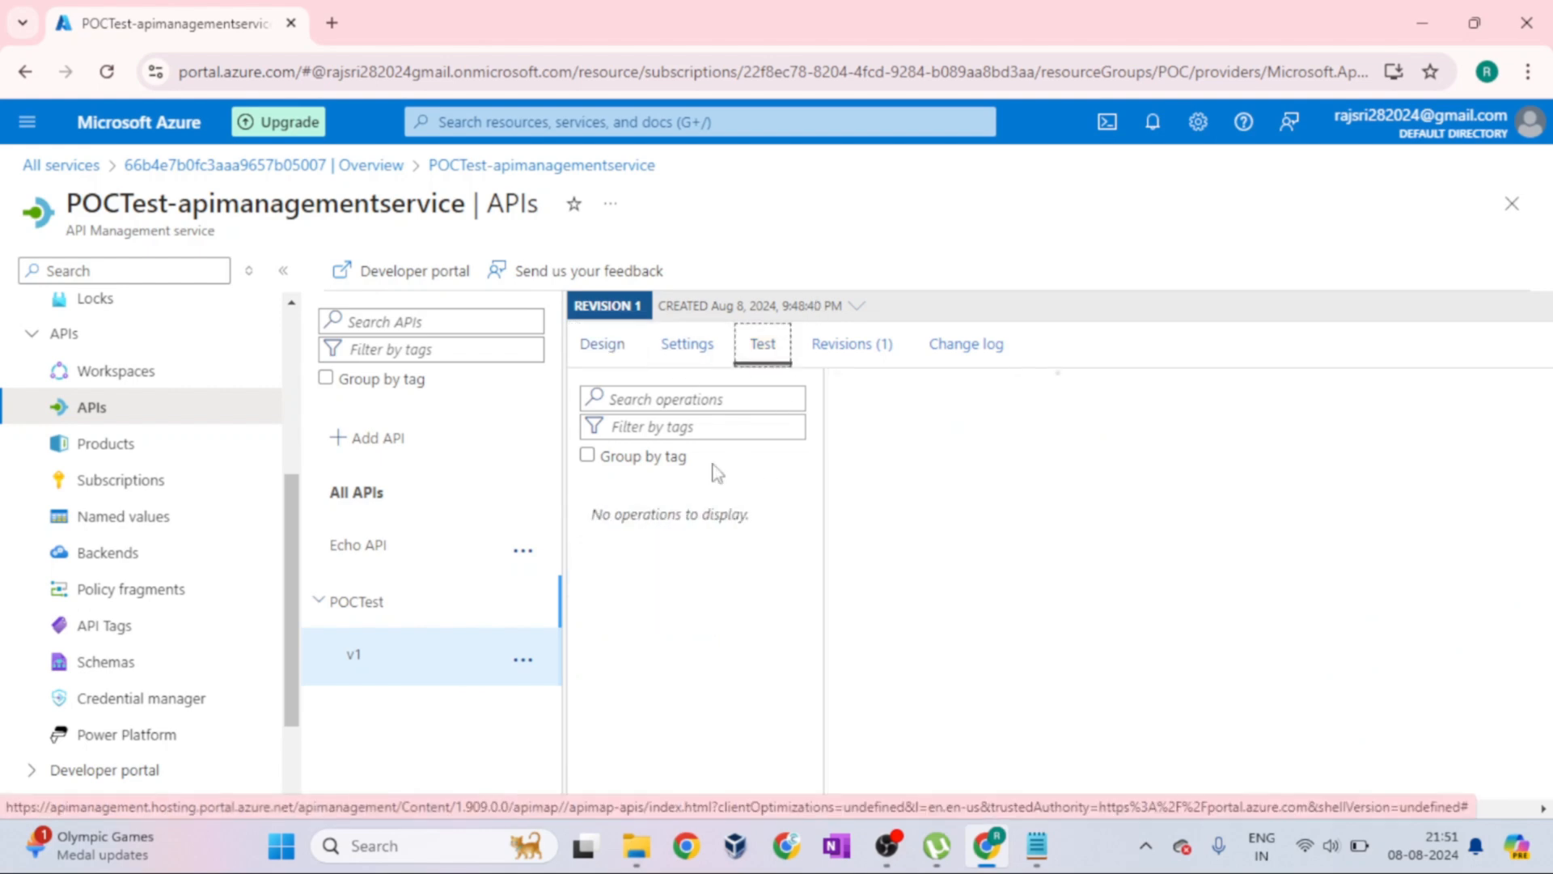
left_click(866, 364)
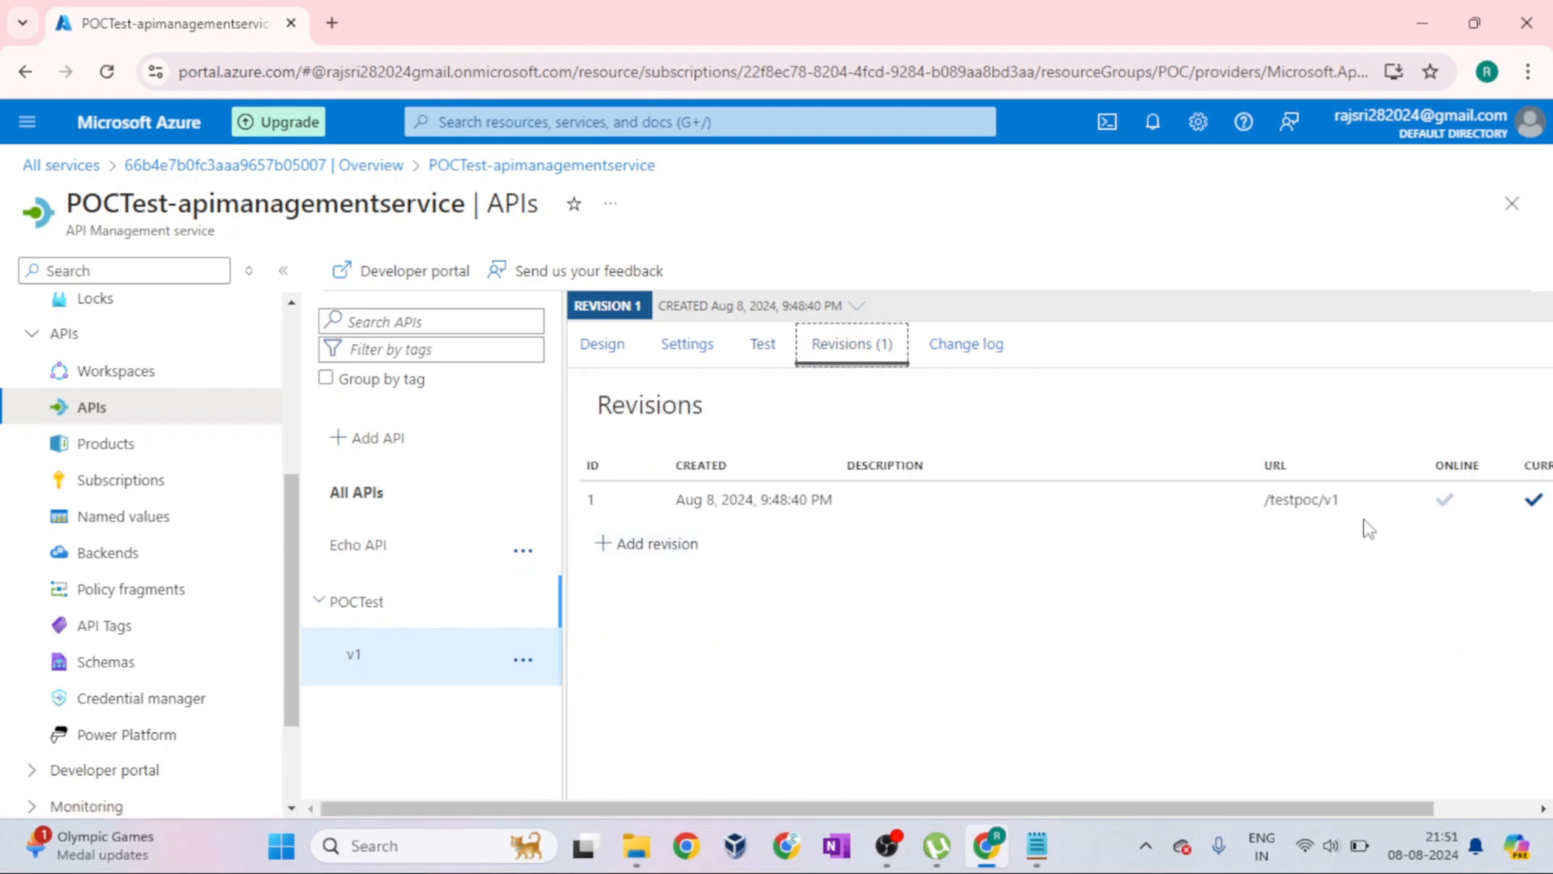
left_click(1492, 811)
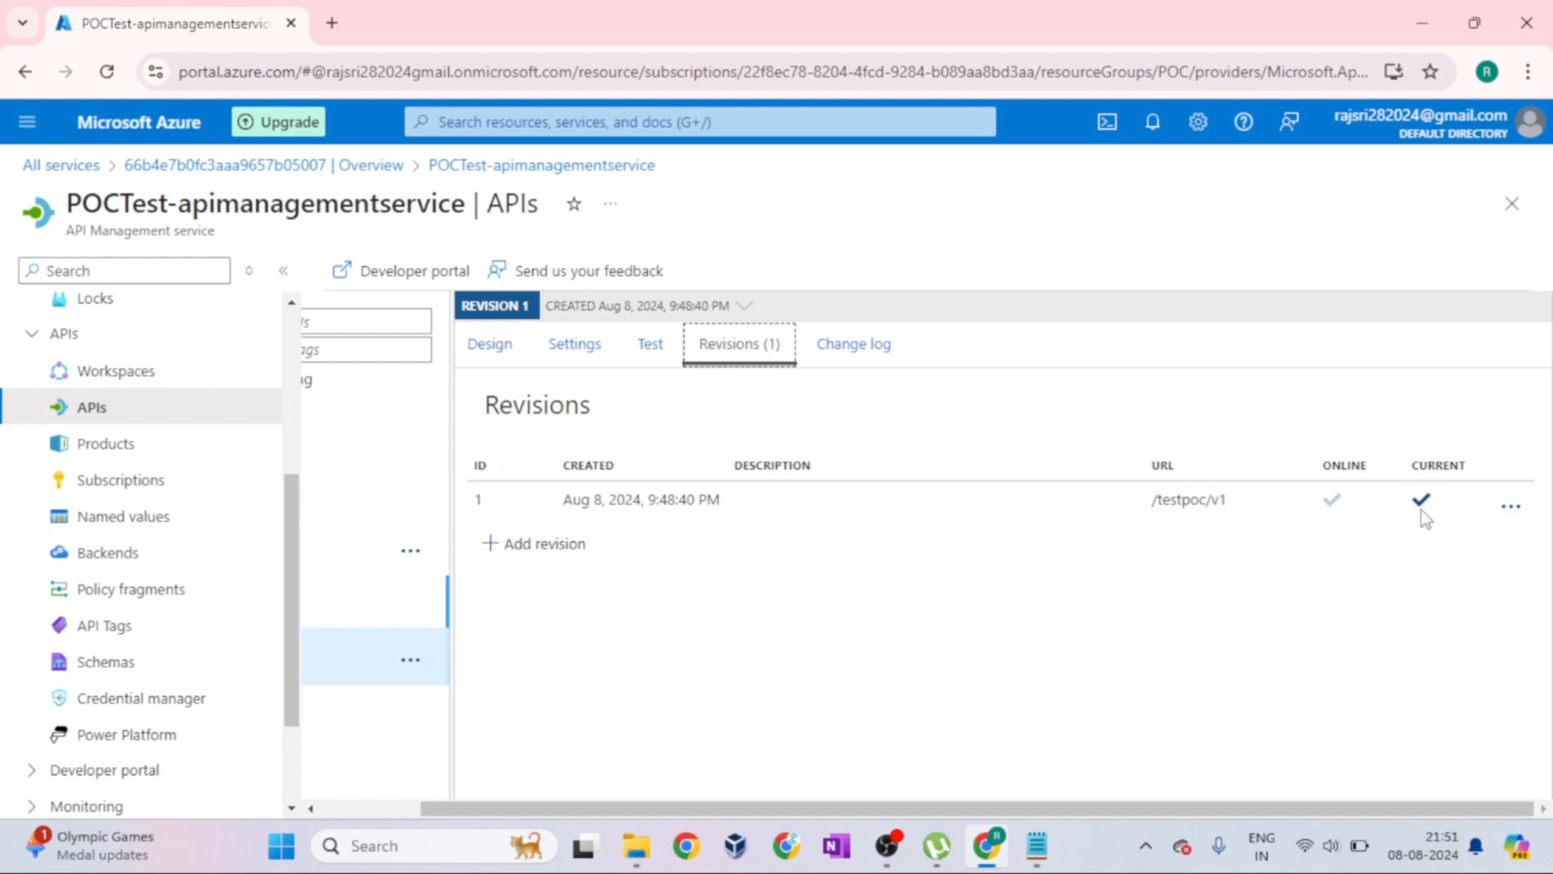
Check the actions available for revision 1 of POCTest without choosing any
left_click(1510, 506)
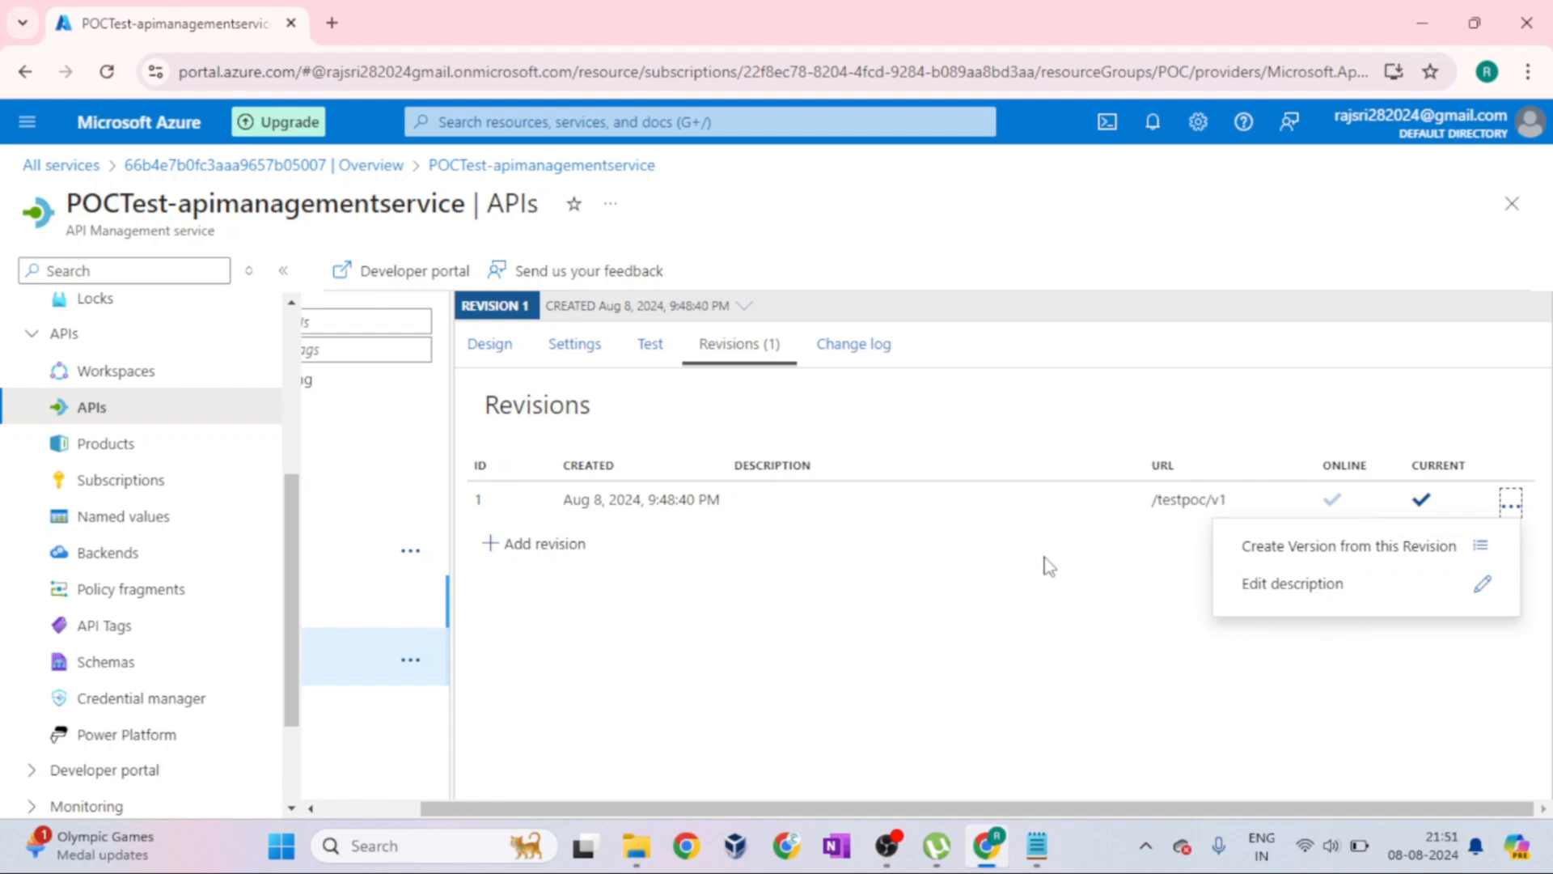
left_click(933, 724)
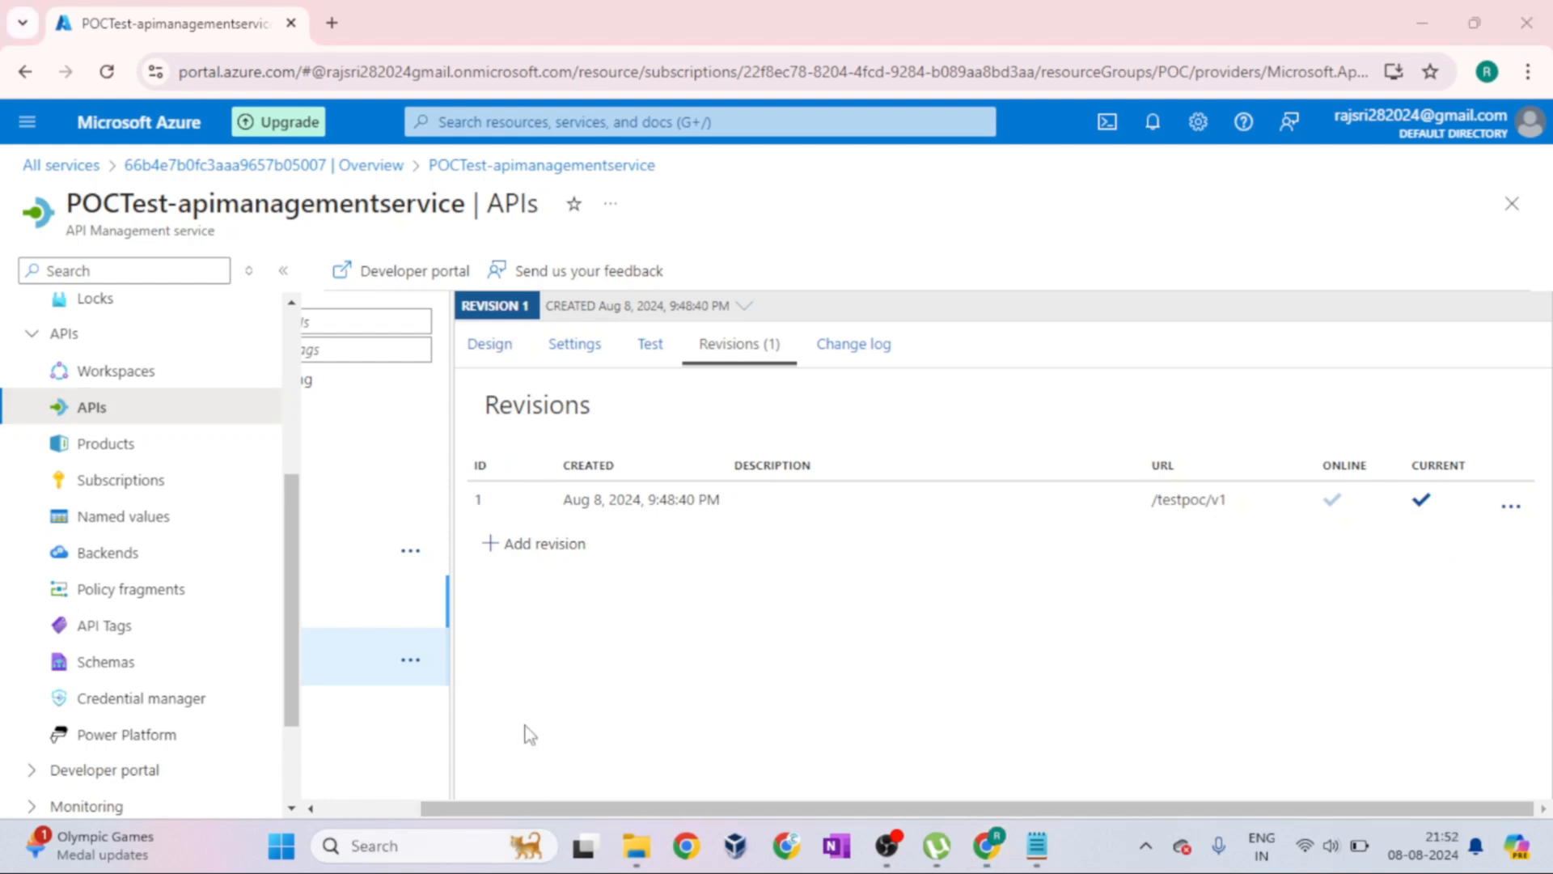
Start adding an operation in the POCTest v1 design and set its display name to POCOp1
left_click(310, 807)
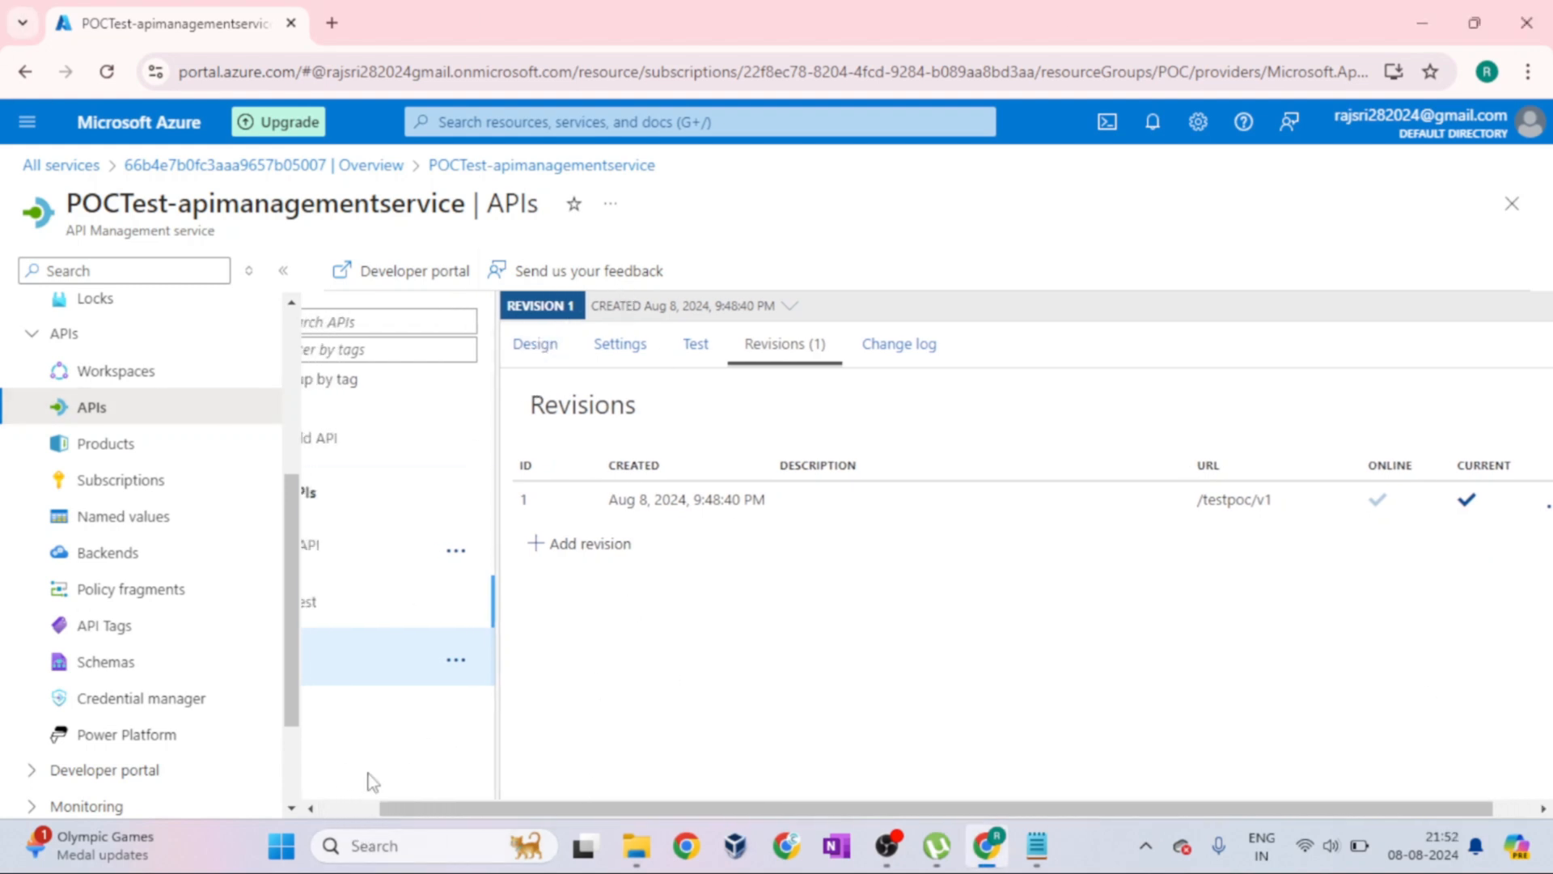
left_click_drag(399, 809, 289, 831)
left_click(603, 346)
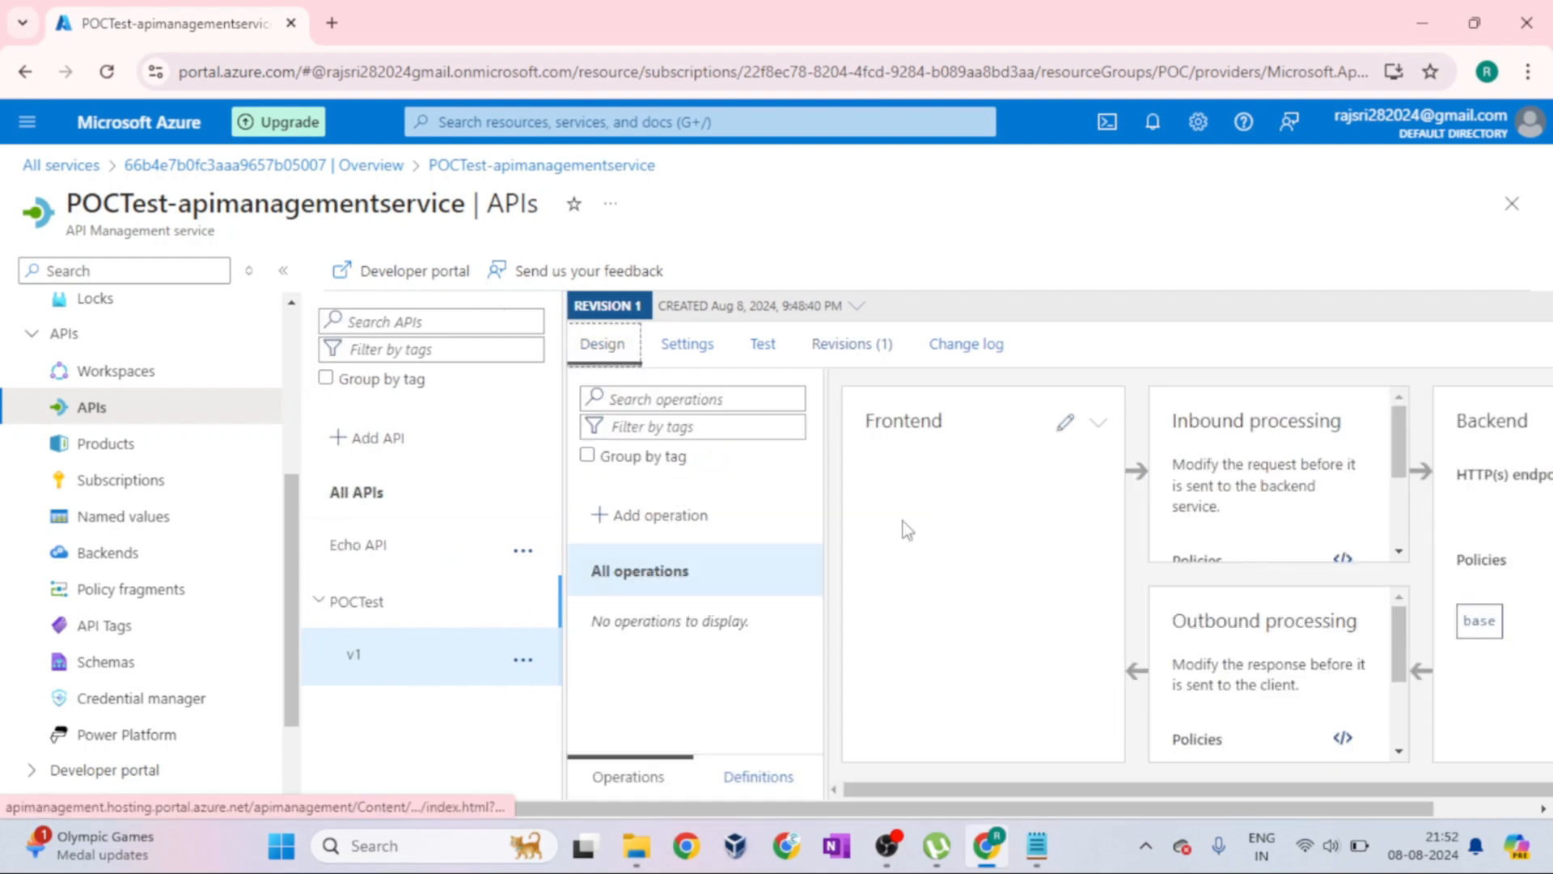
left_click(679, 517)
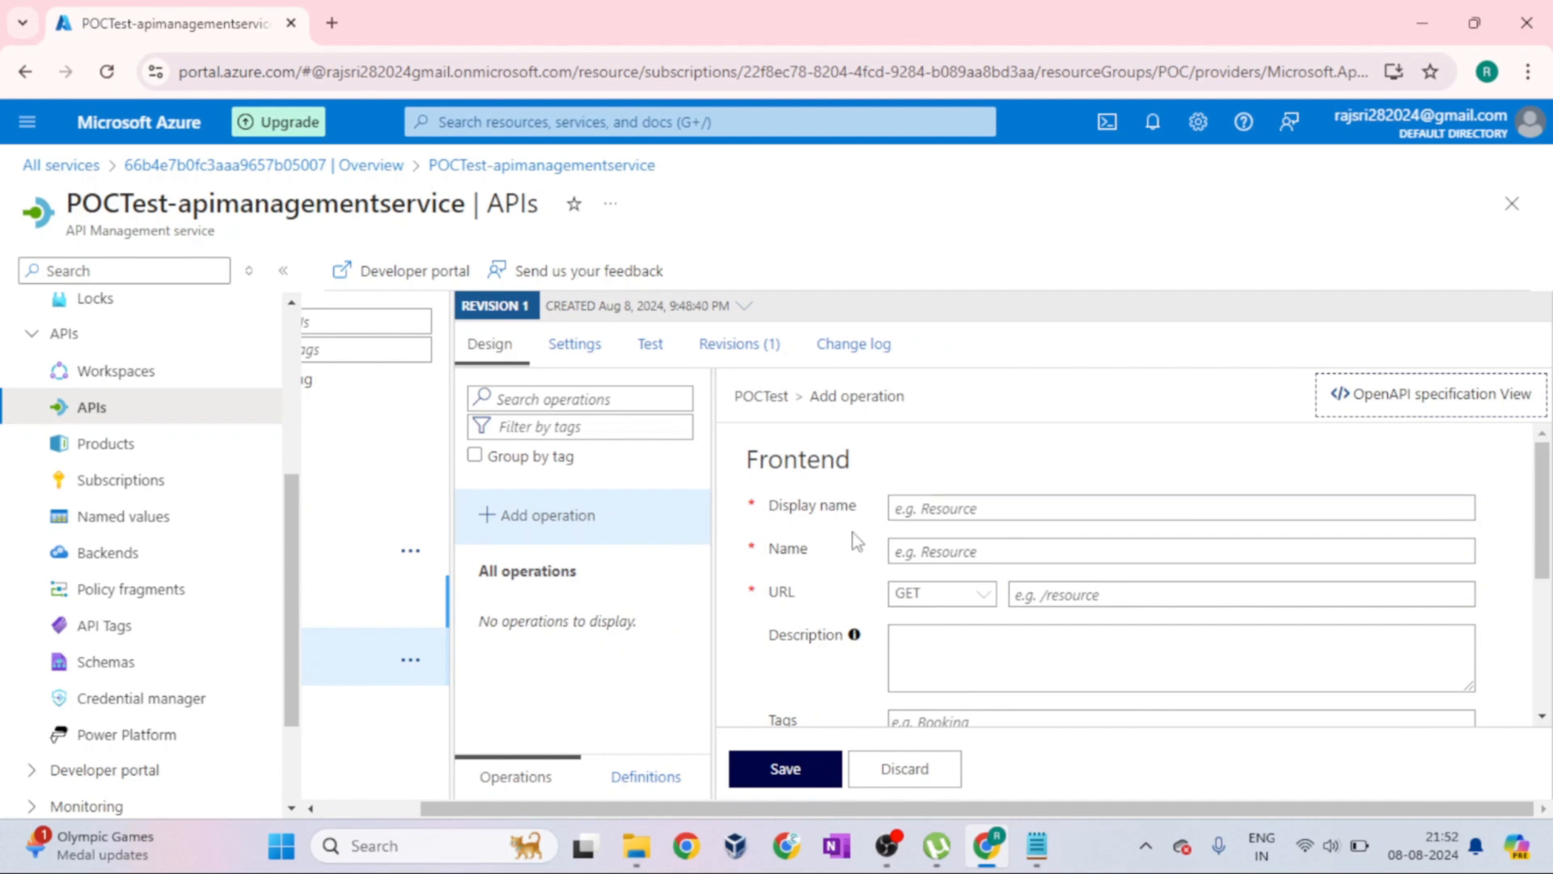
left_click(1001, 512)
type("PO")
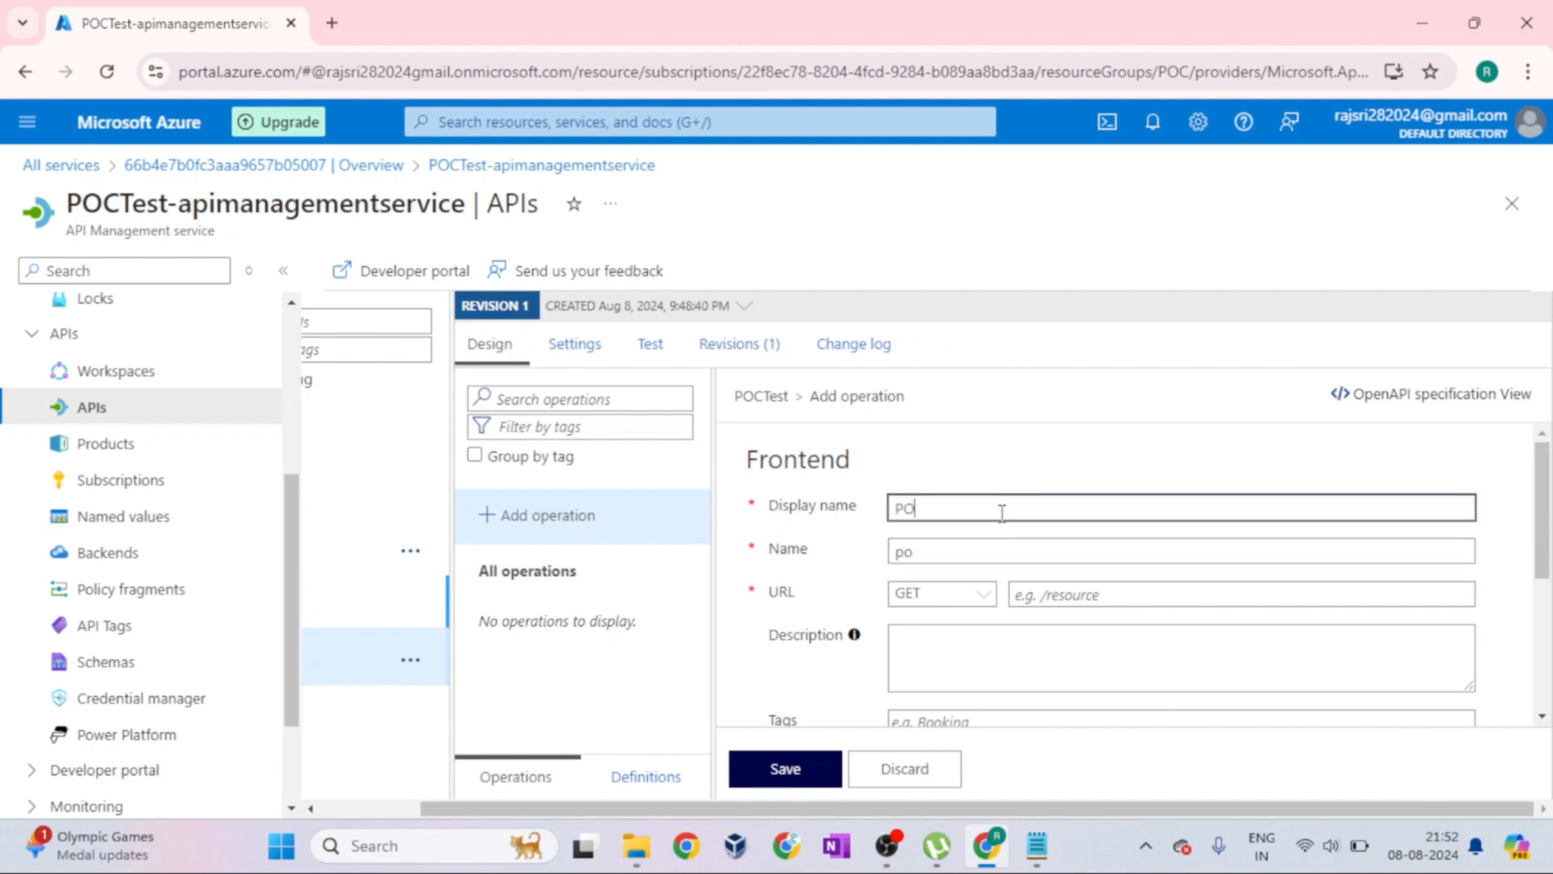
type("COp1")
Highlight the new operation's name and display name values to compare them
left_click(809, 550)
left_click(804, 598)
left_click(806, 558)
left_click_drag(973, 552, 887, 554)
left_click(981, 507)
left_click_drag(981, 507, 888, 510)
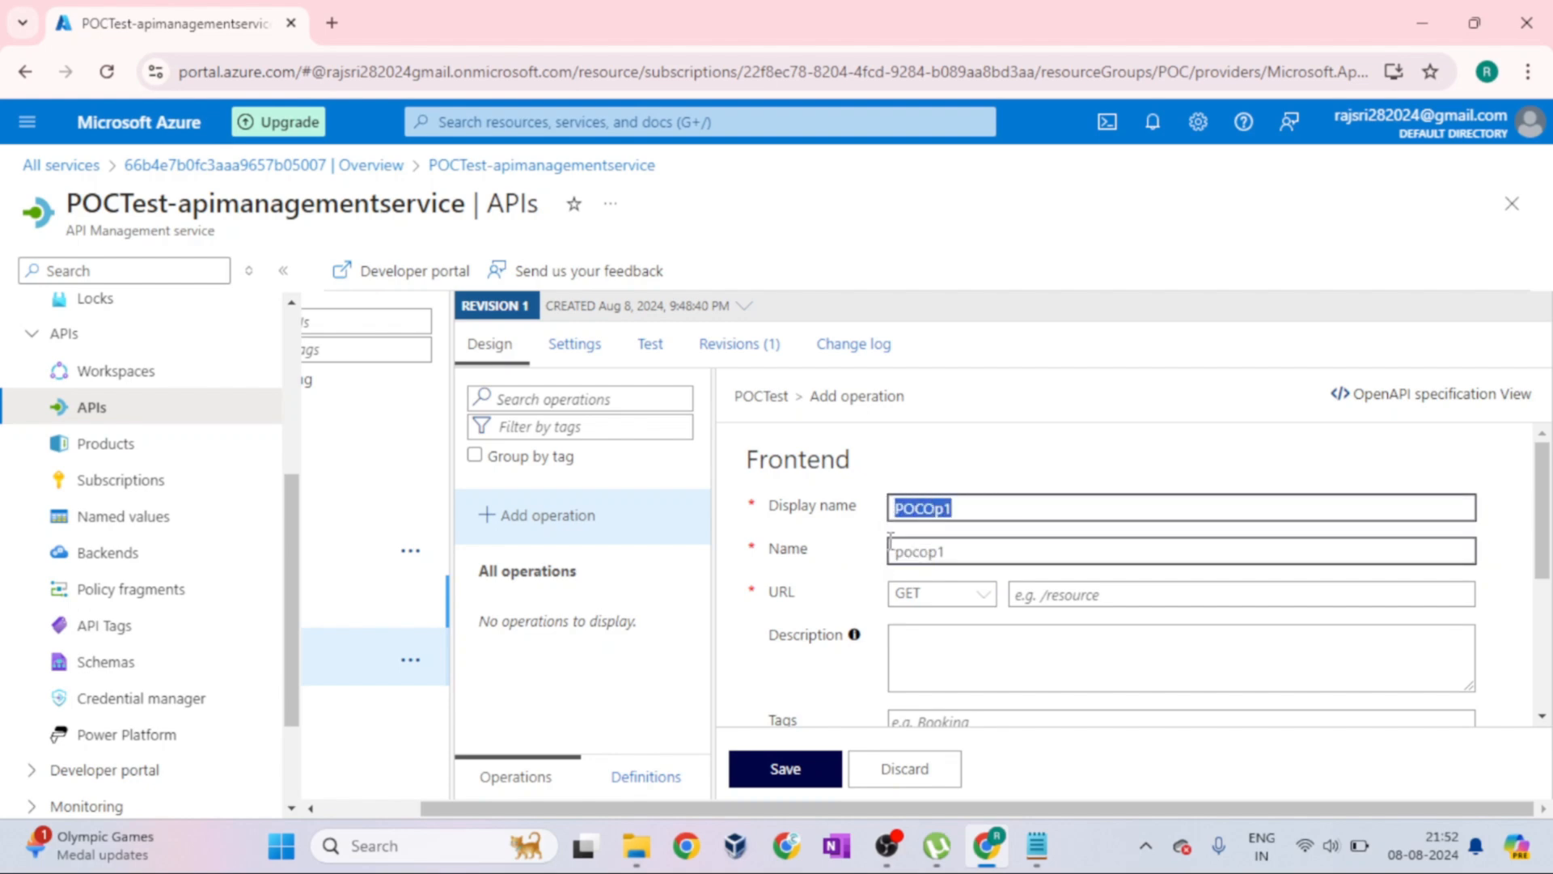
Review the HTTP methods offered for the operation, keep GET, and set its URL to /poc1
left_click(986, 596)
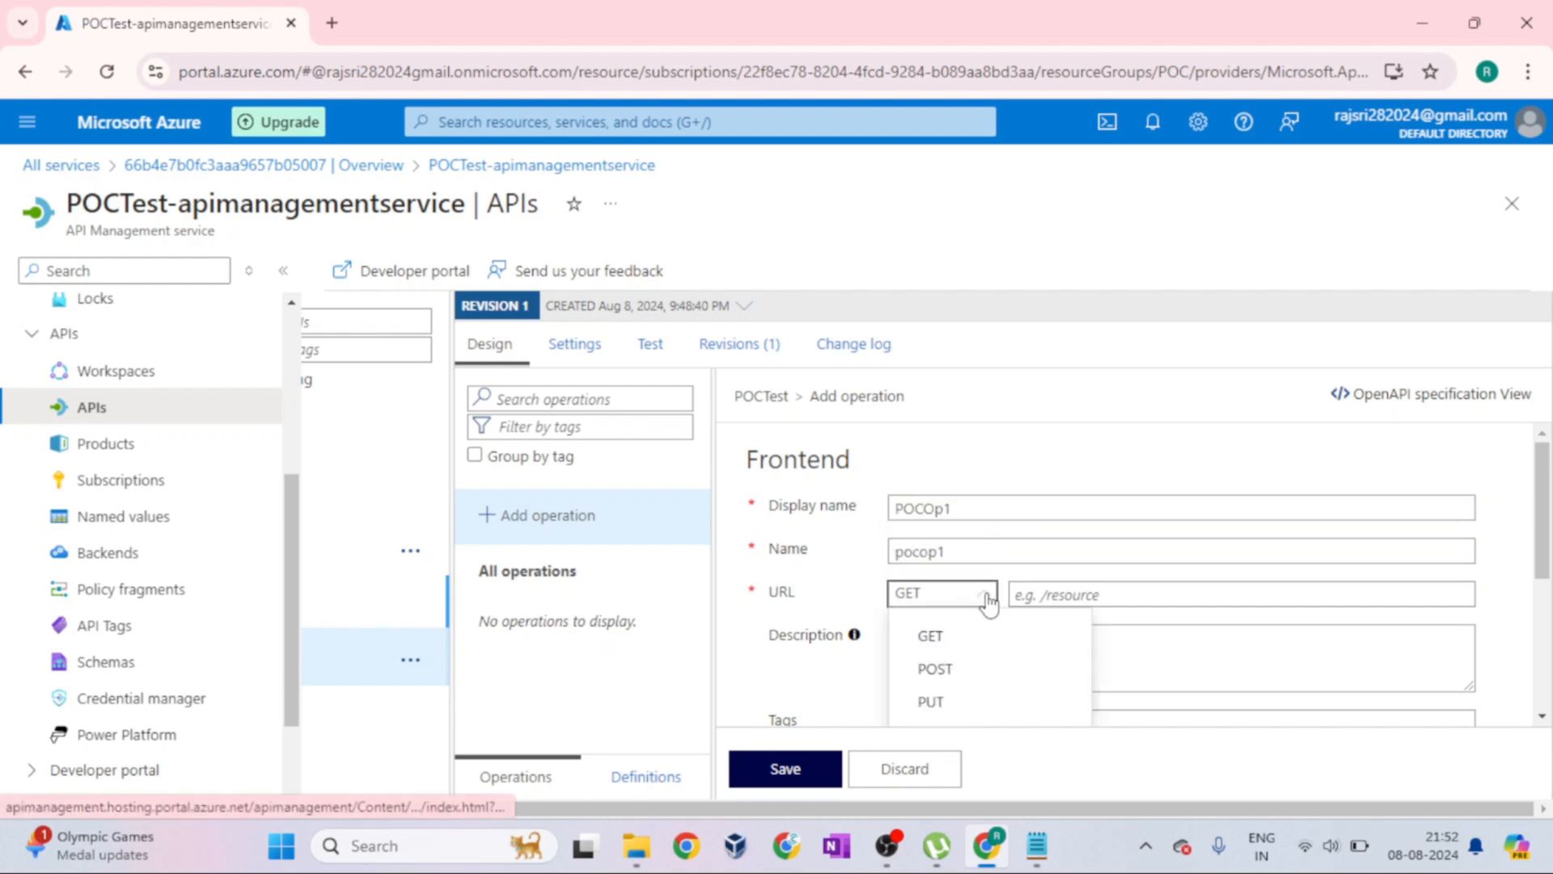
scroll(1206, 517, "down", 3)
scroll(1208, 534, "up", 1)
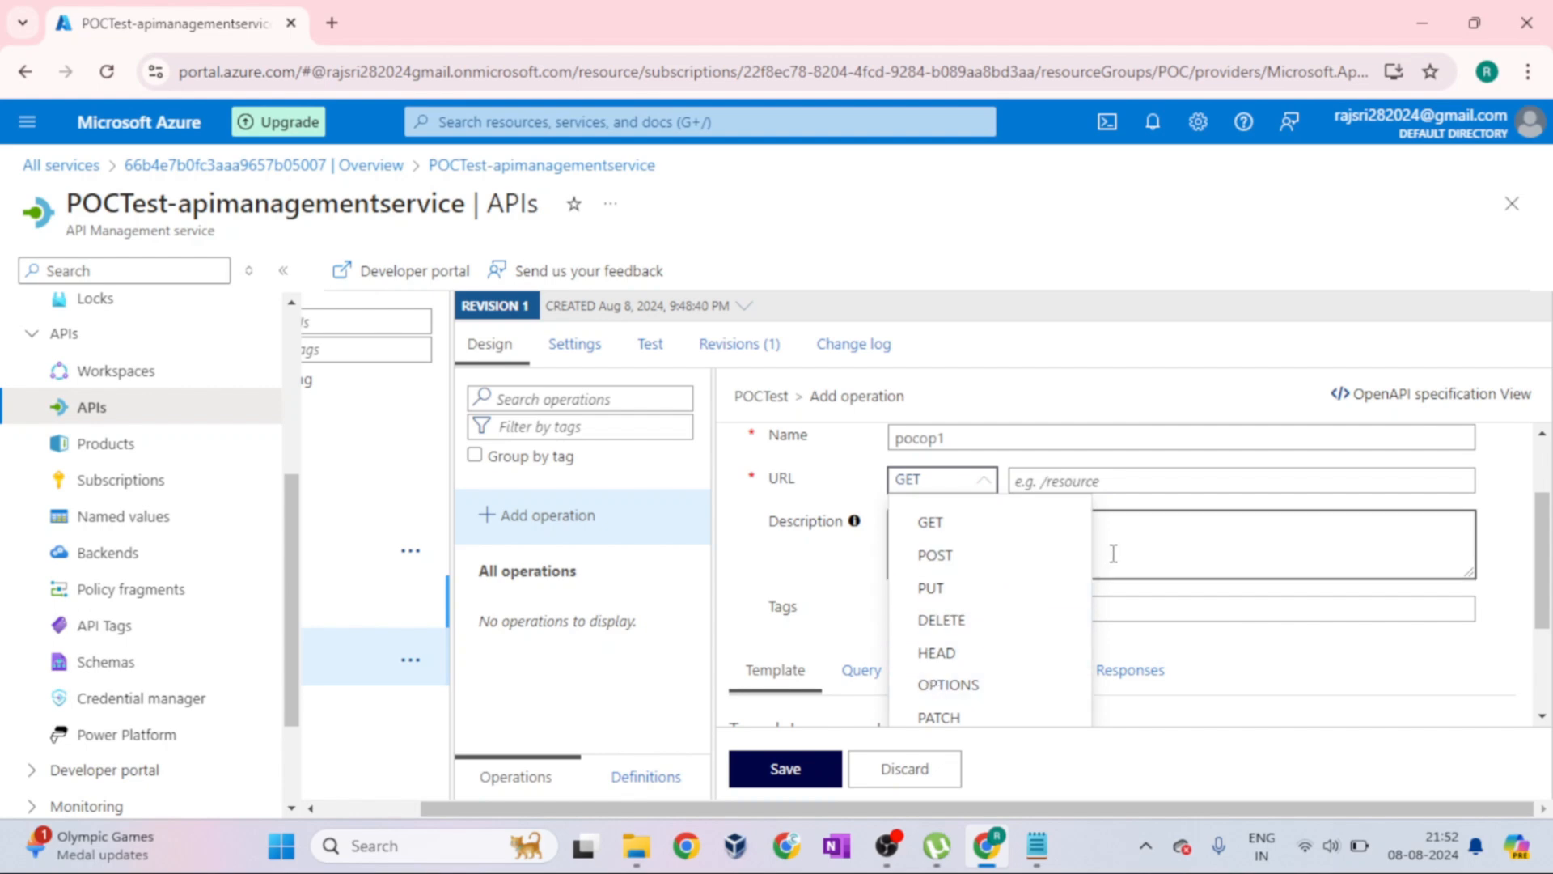
left_click(1165, 520)
left_click(1071, 482)
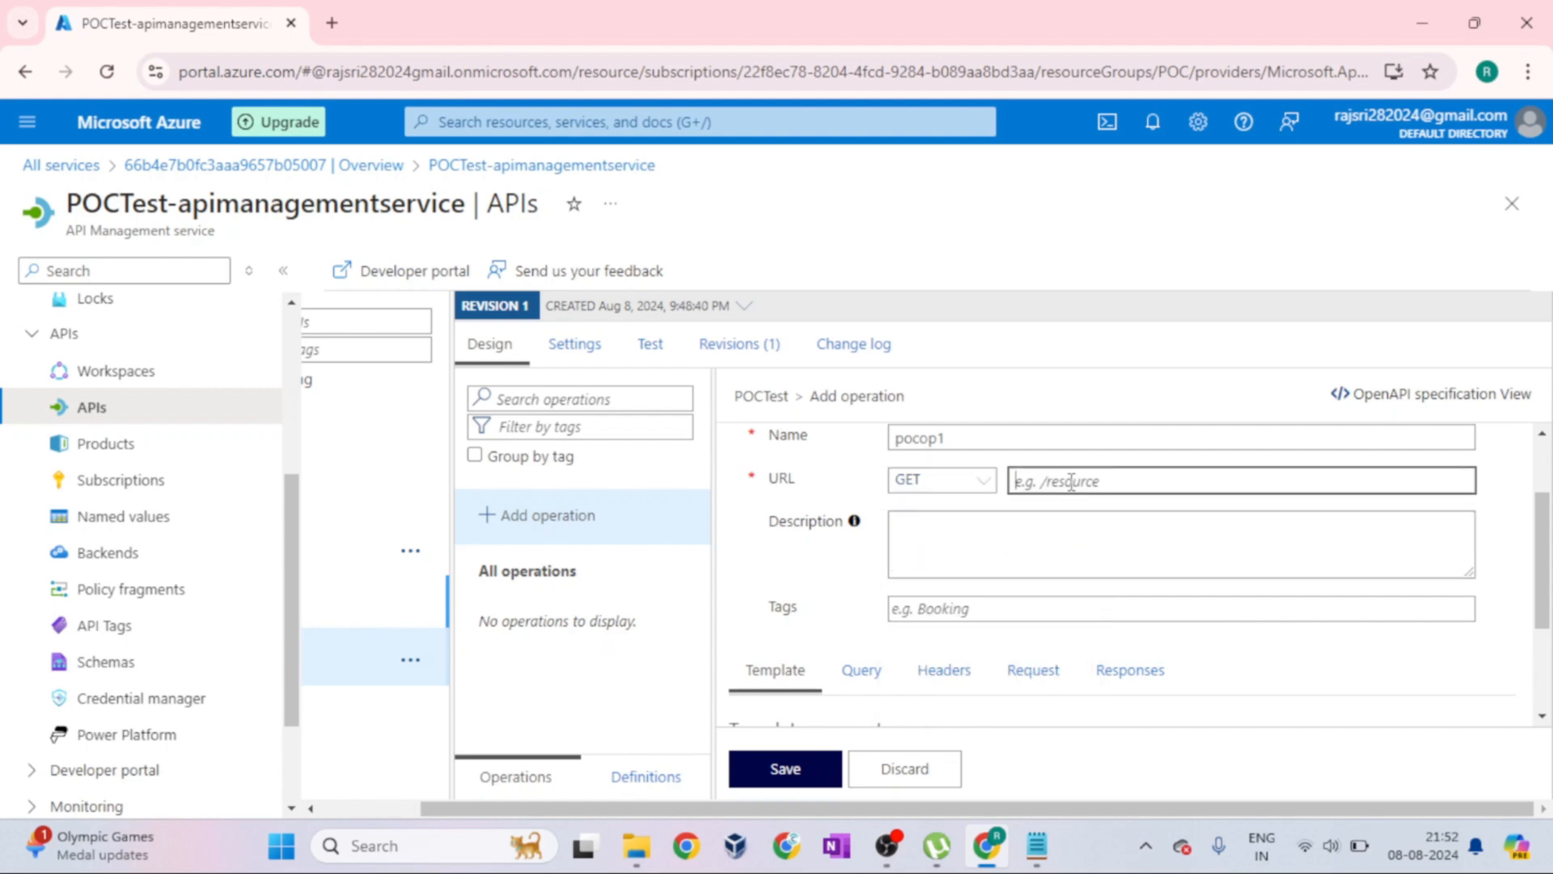
type("/")
left_click_drag(1538, 573, 1538, 520)
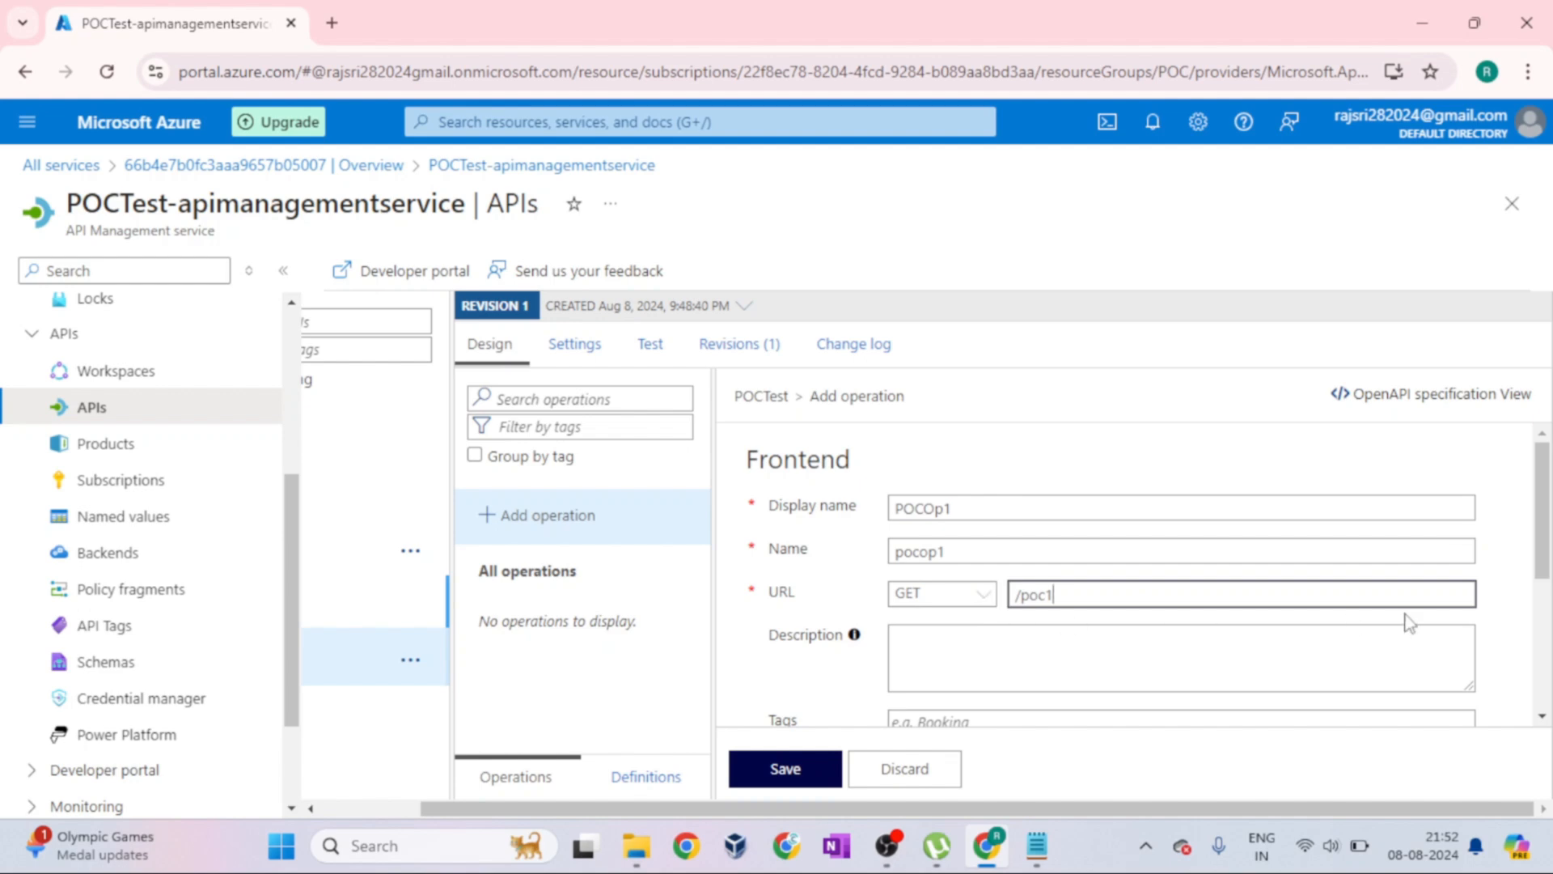
Examine the operation form's description and tags fields and its template and query parameter sections
scroll(1505, 609, "down", 2)
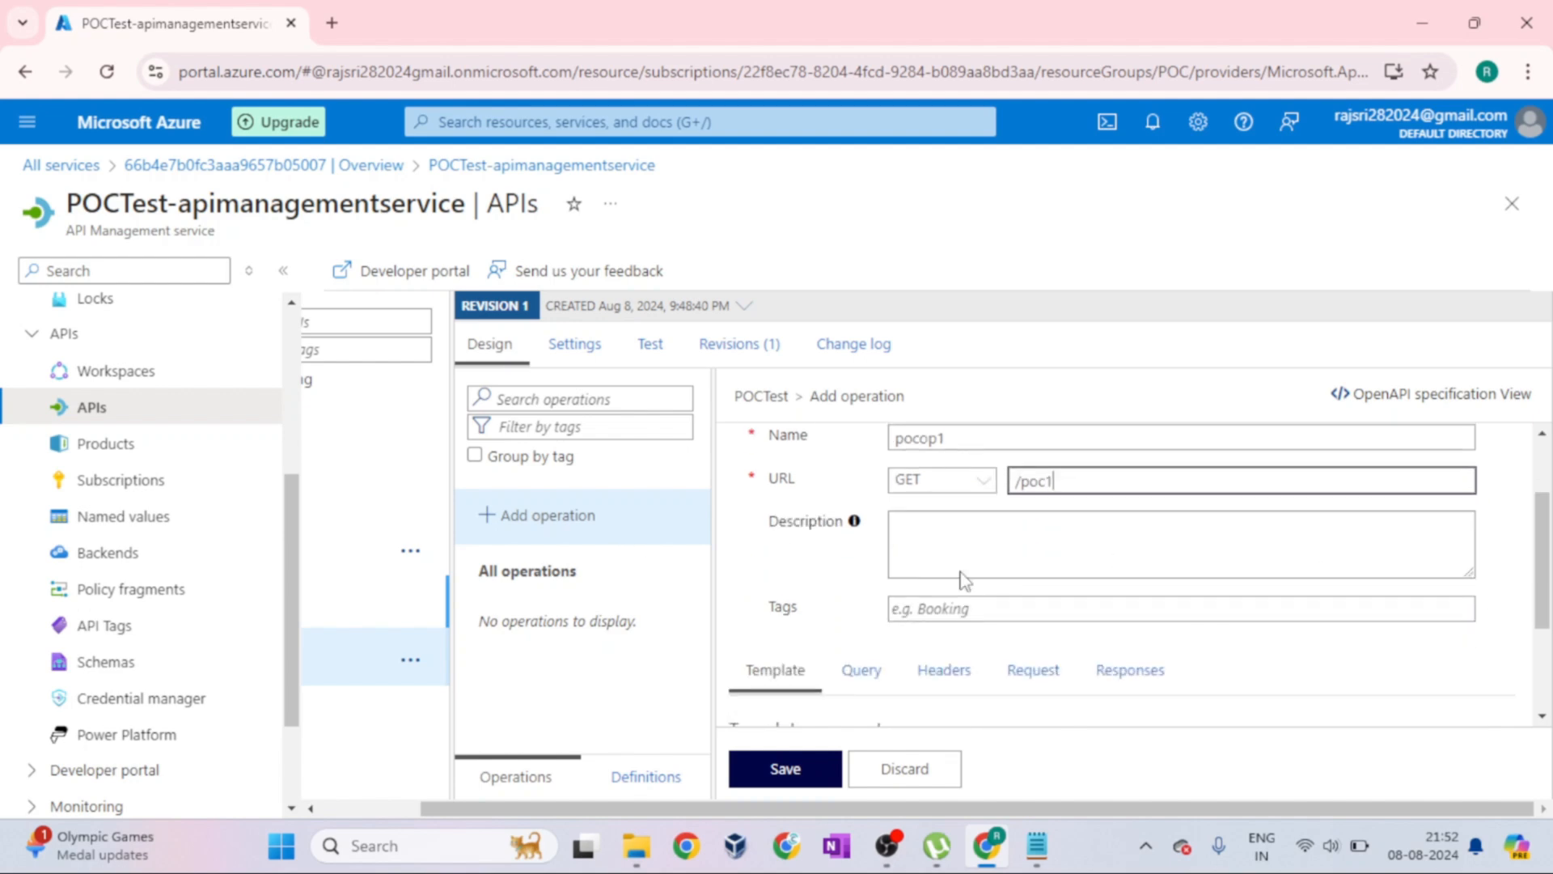
scroll(928, 635, "down", 2)
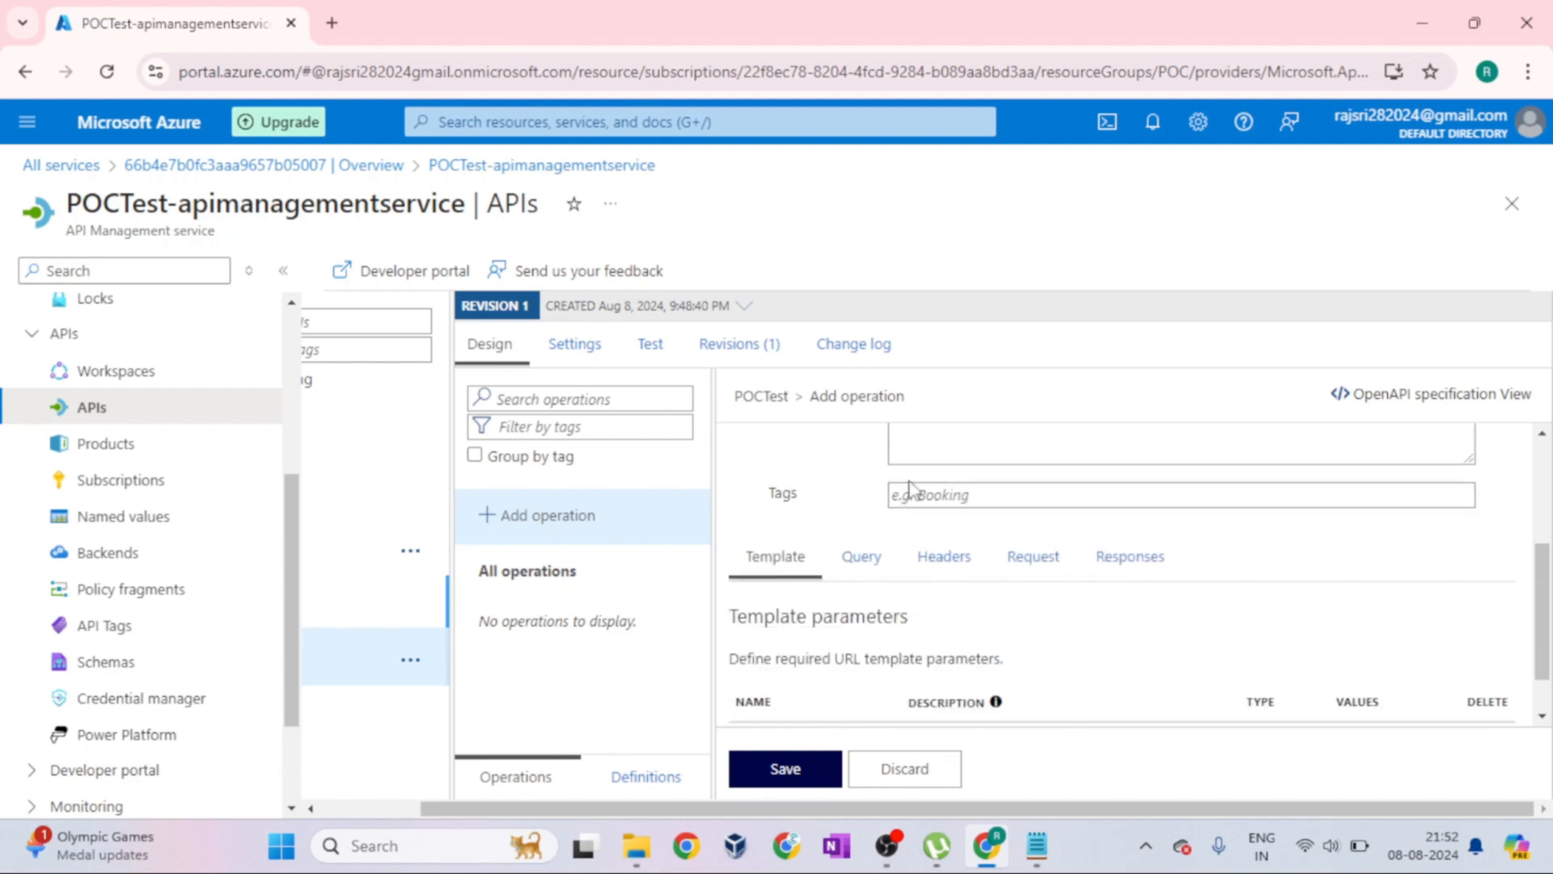
scroll(909, 488, "up", 2)
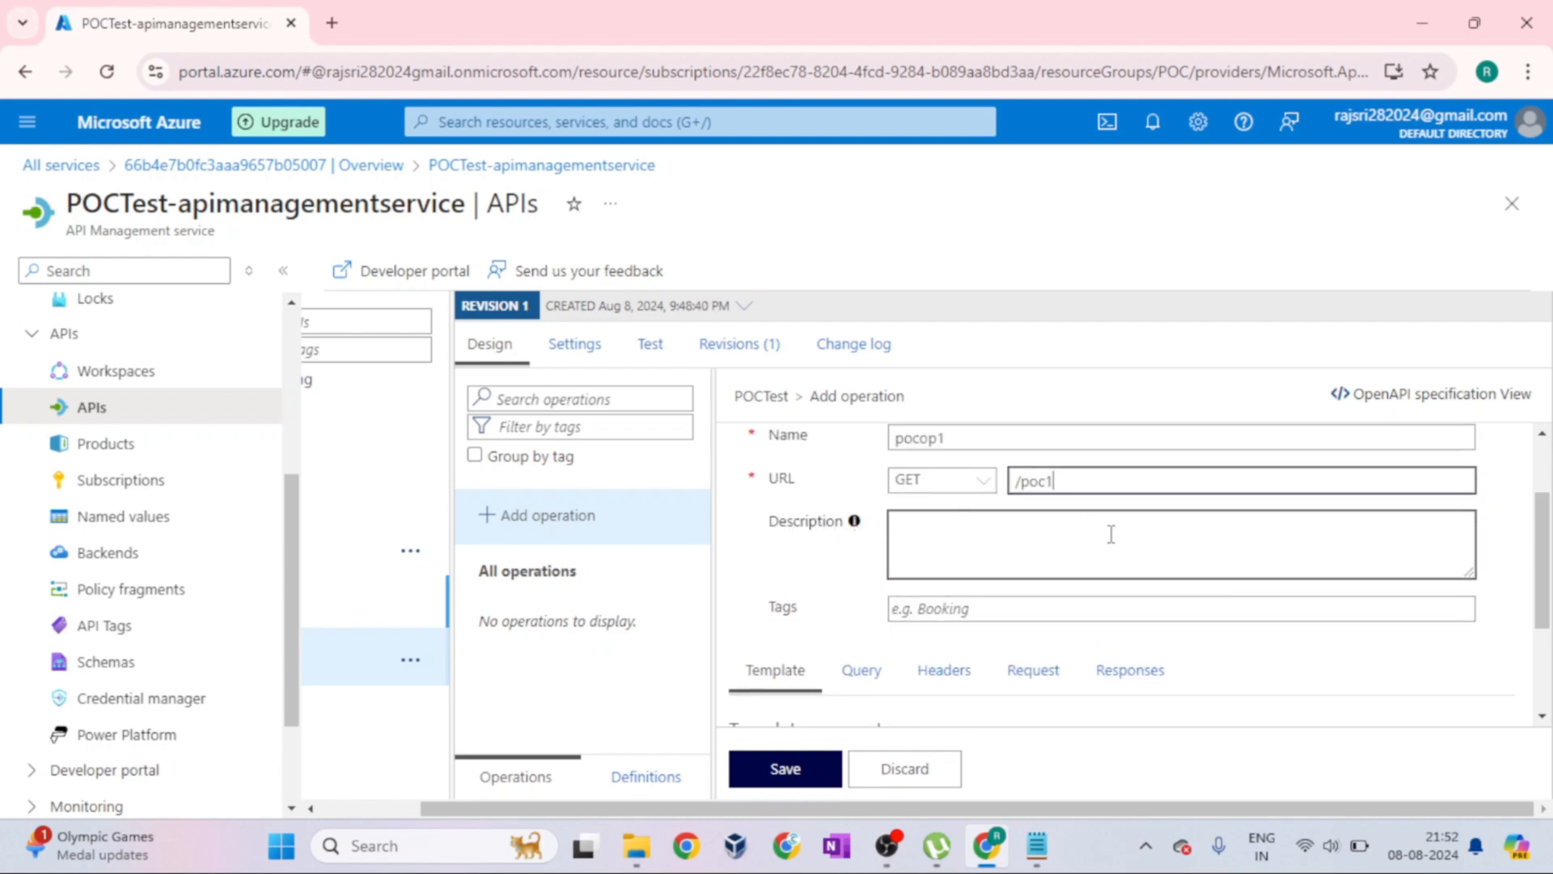
scroll(1118, 557, "down", 3)
scroll(1166, 591, "up", 4)
mouse_move(858, 581)
scroll(1036, 594, "down", 3)
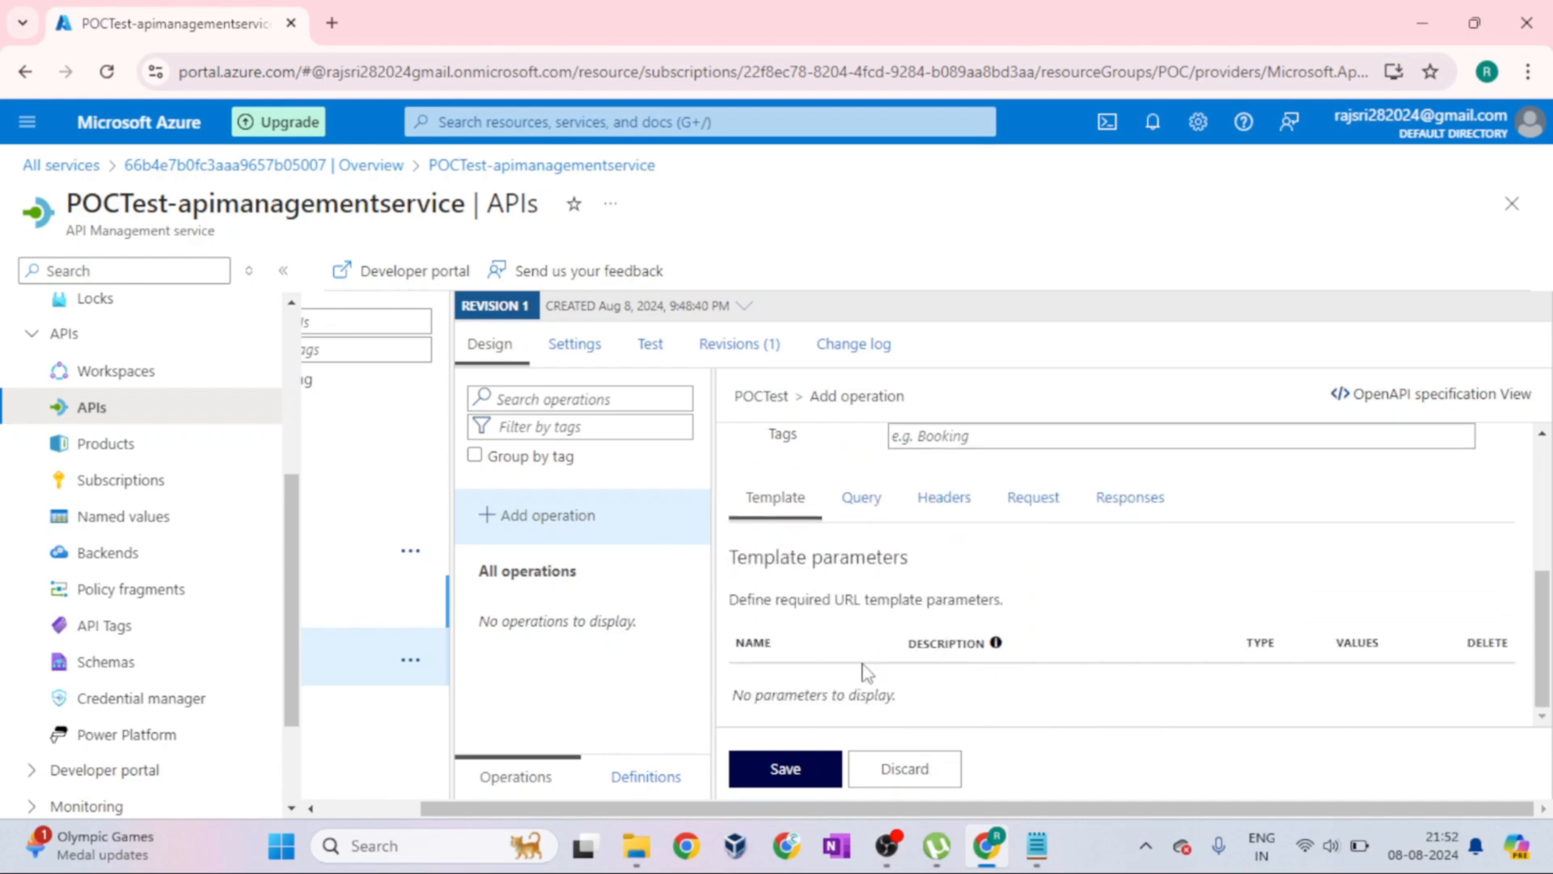
left_click(859, 513)
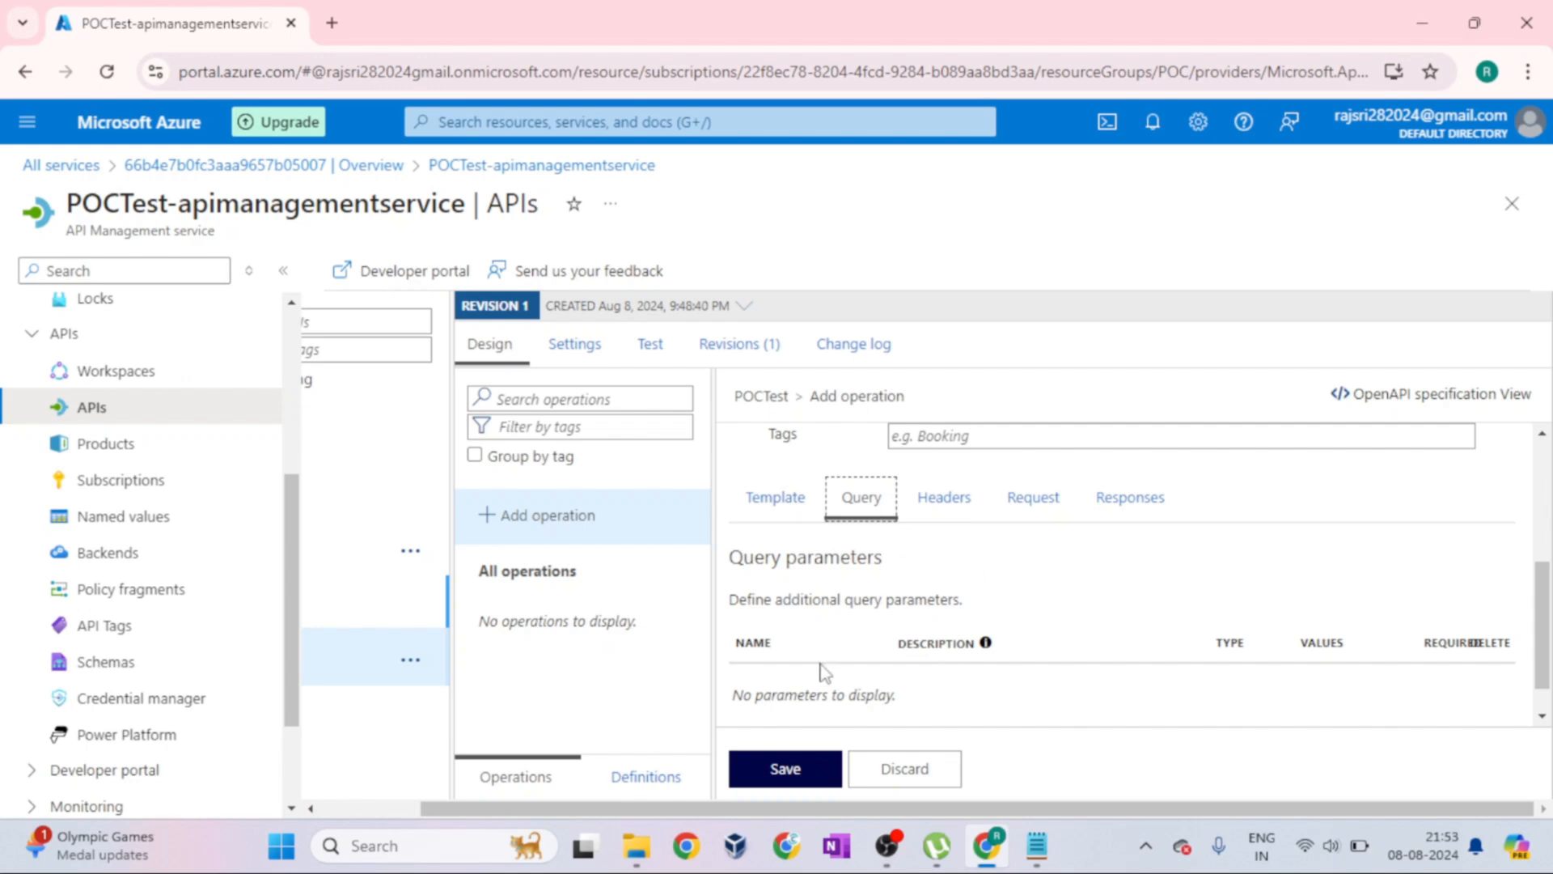
Add a Content-Type request header to the operation with the value application/ml
left_click(959, 507)
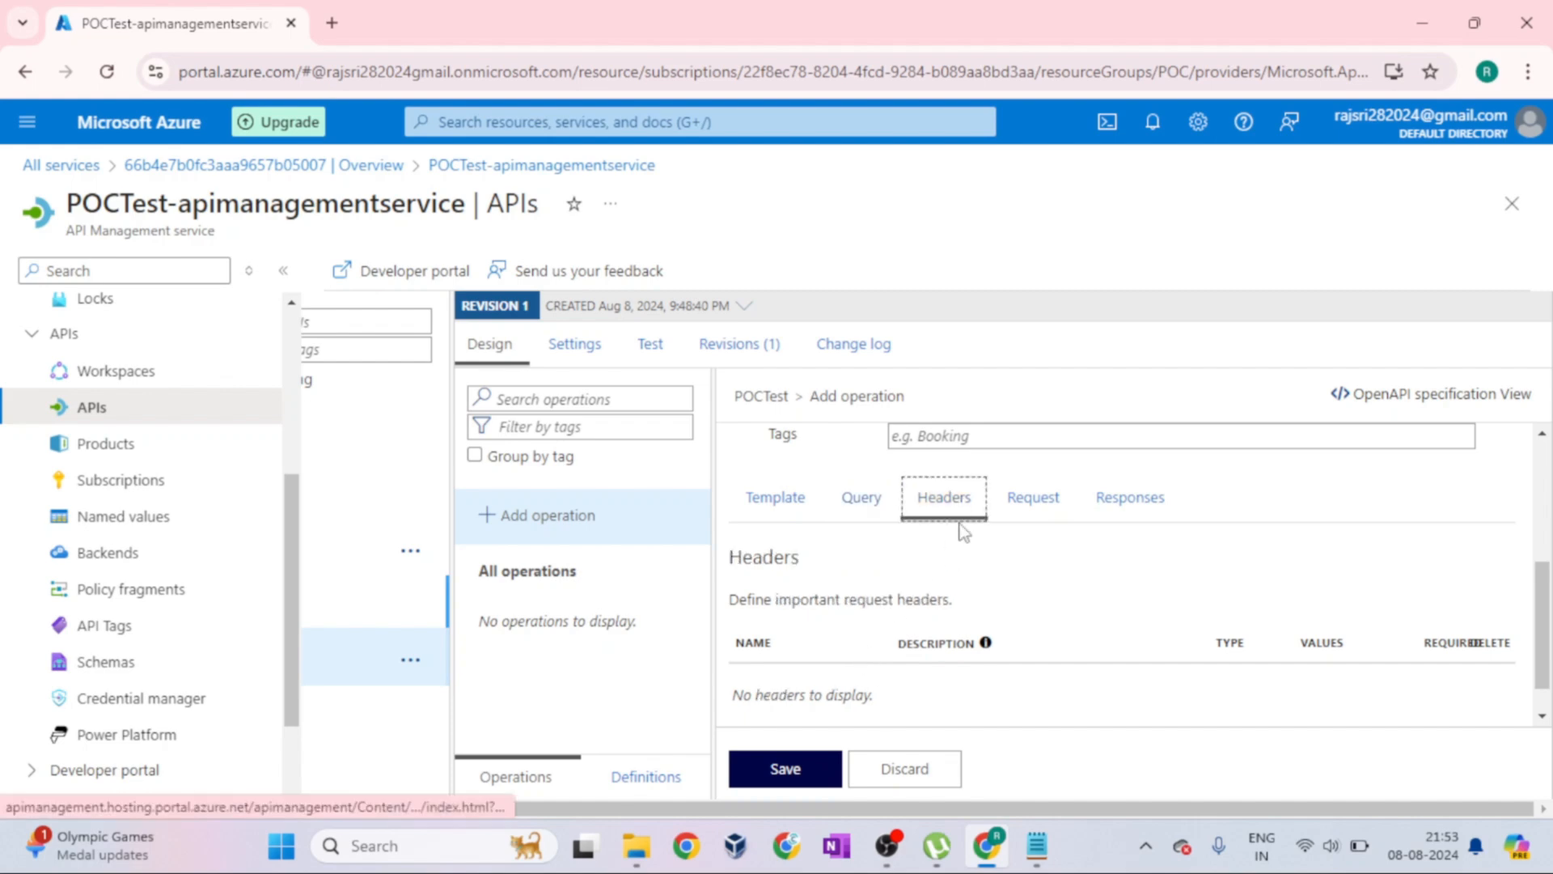
scroll(1085, 627, "down", 1)
left_click(791, 725)
type("CO")
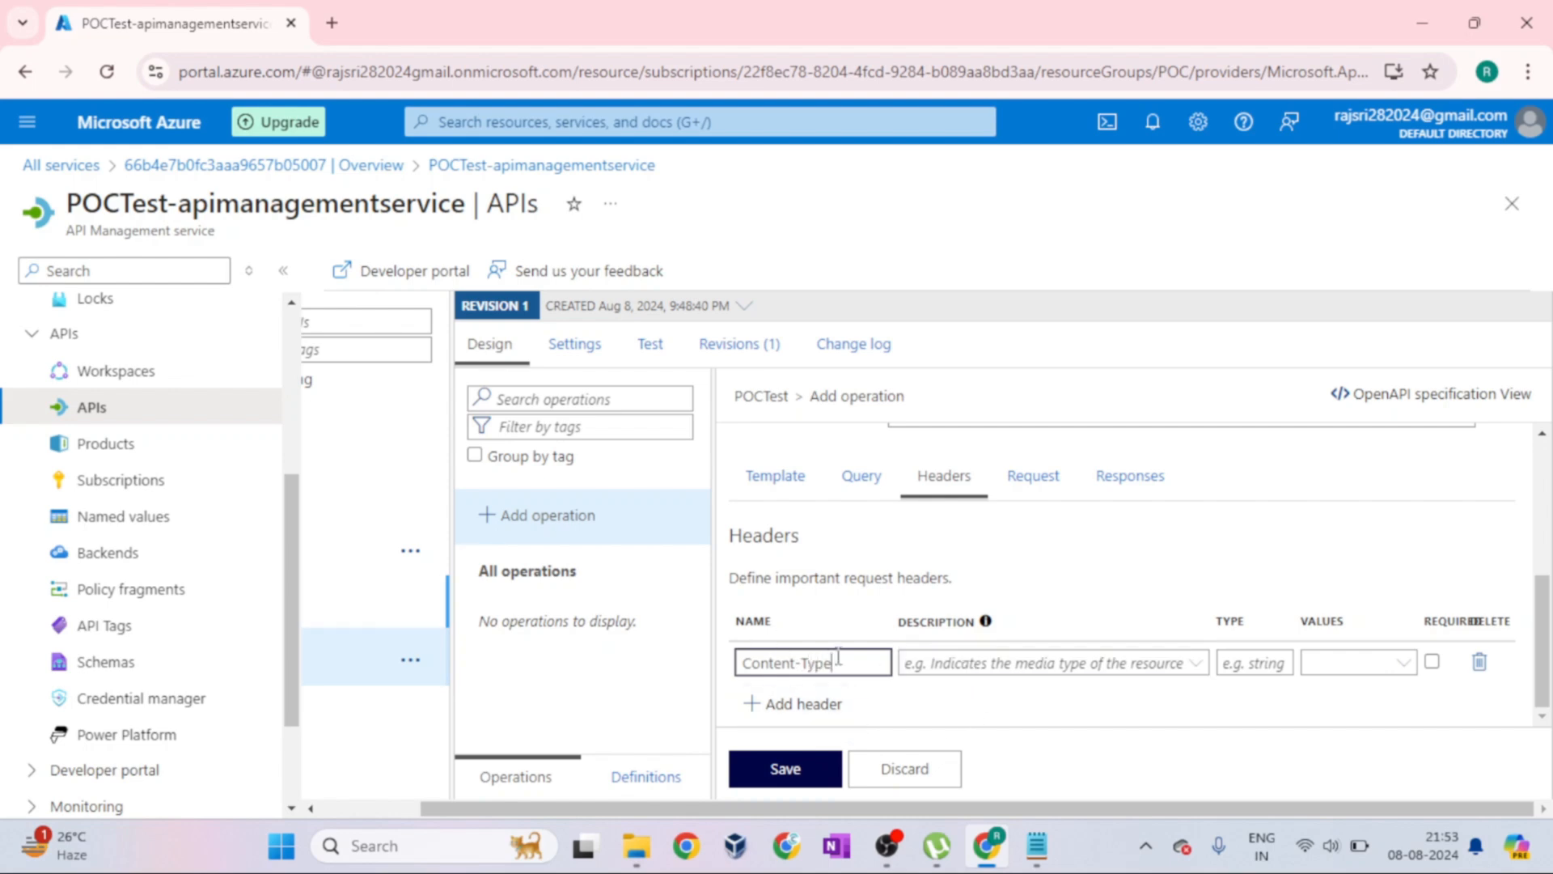
left_click(1359, 665)
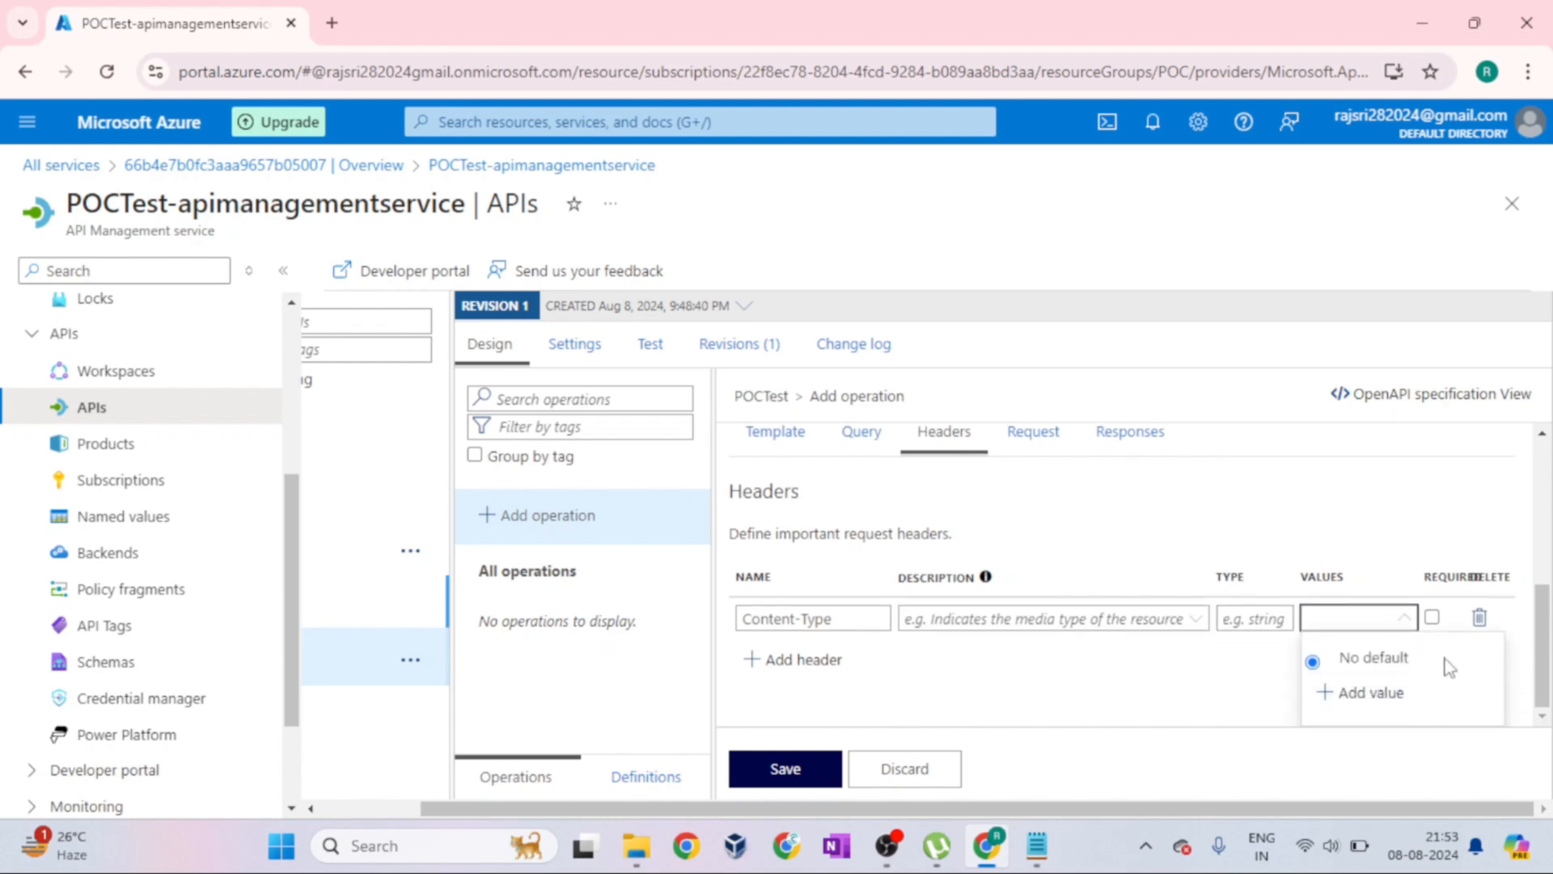
left_click(1395, 693)
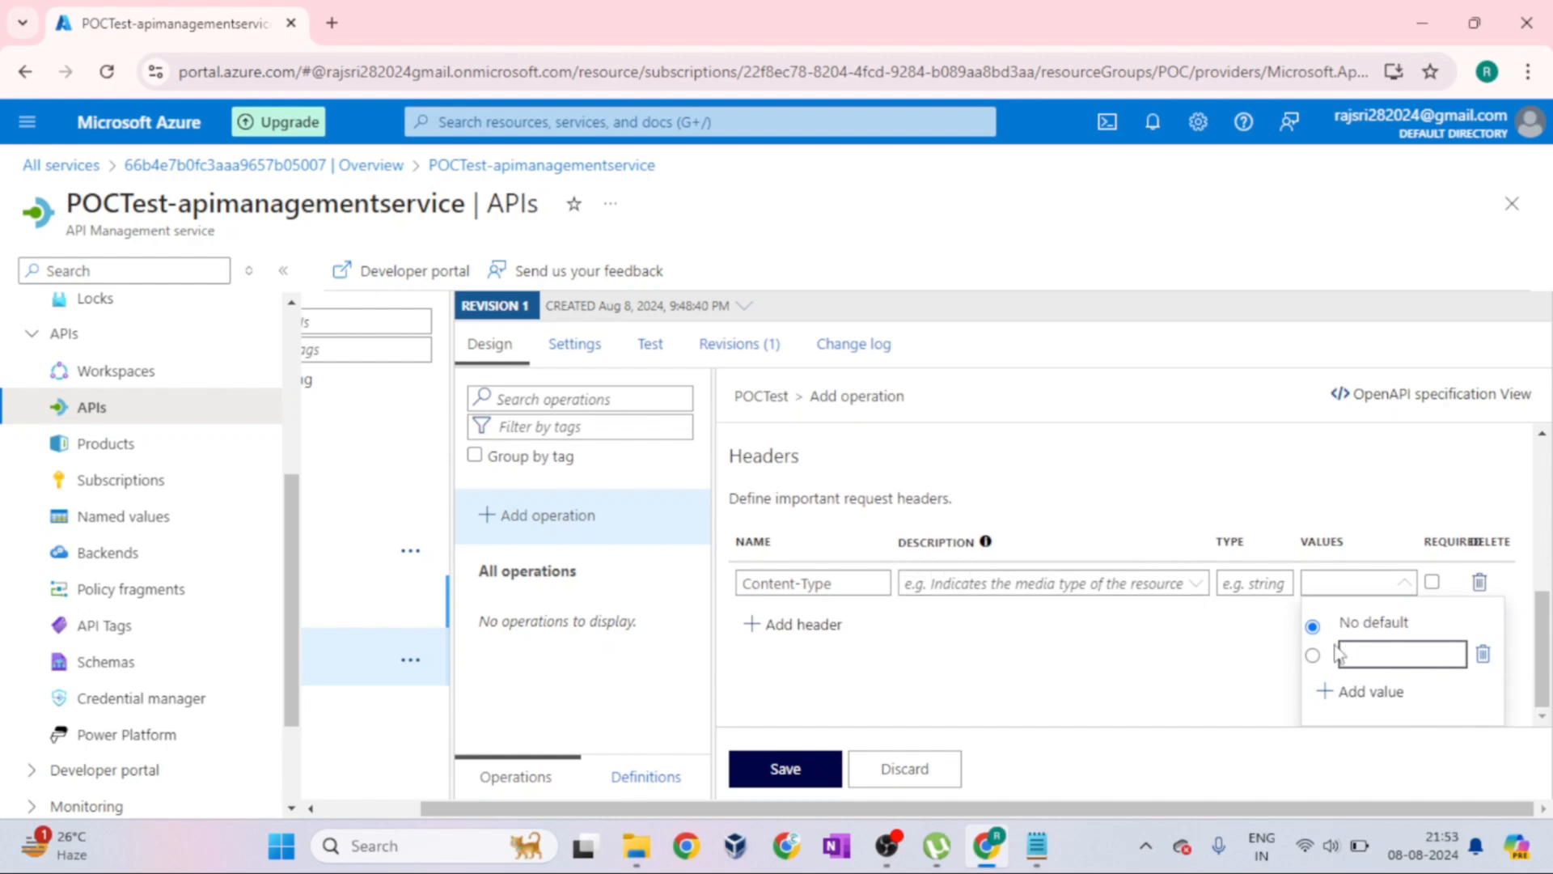
type("application/ml")
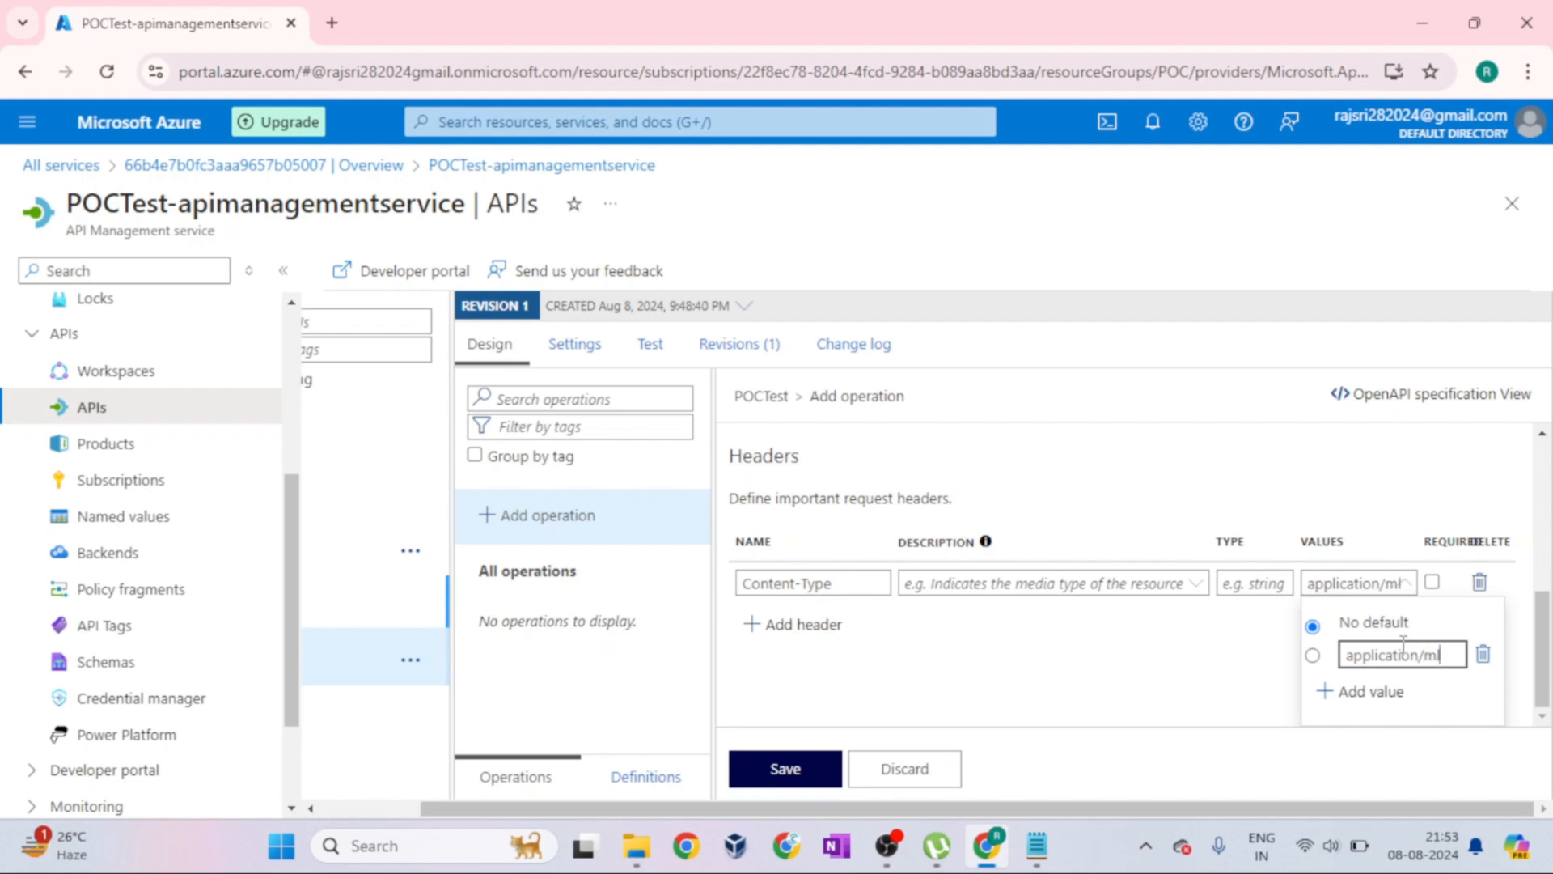
Check the operation's request body note for GET and change the HTTP method to POST
scroll(1220, 483, "up", 1)
left_click(1027, 527)
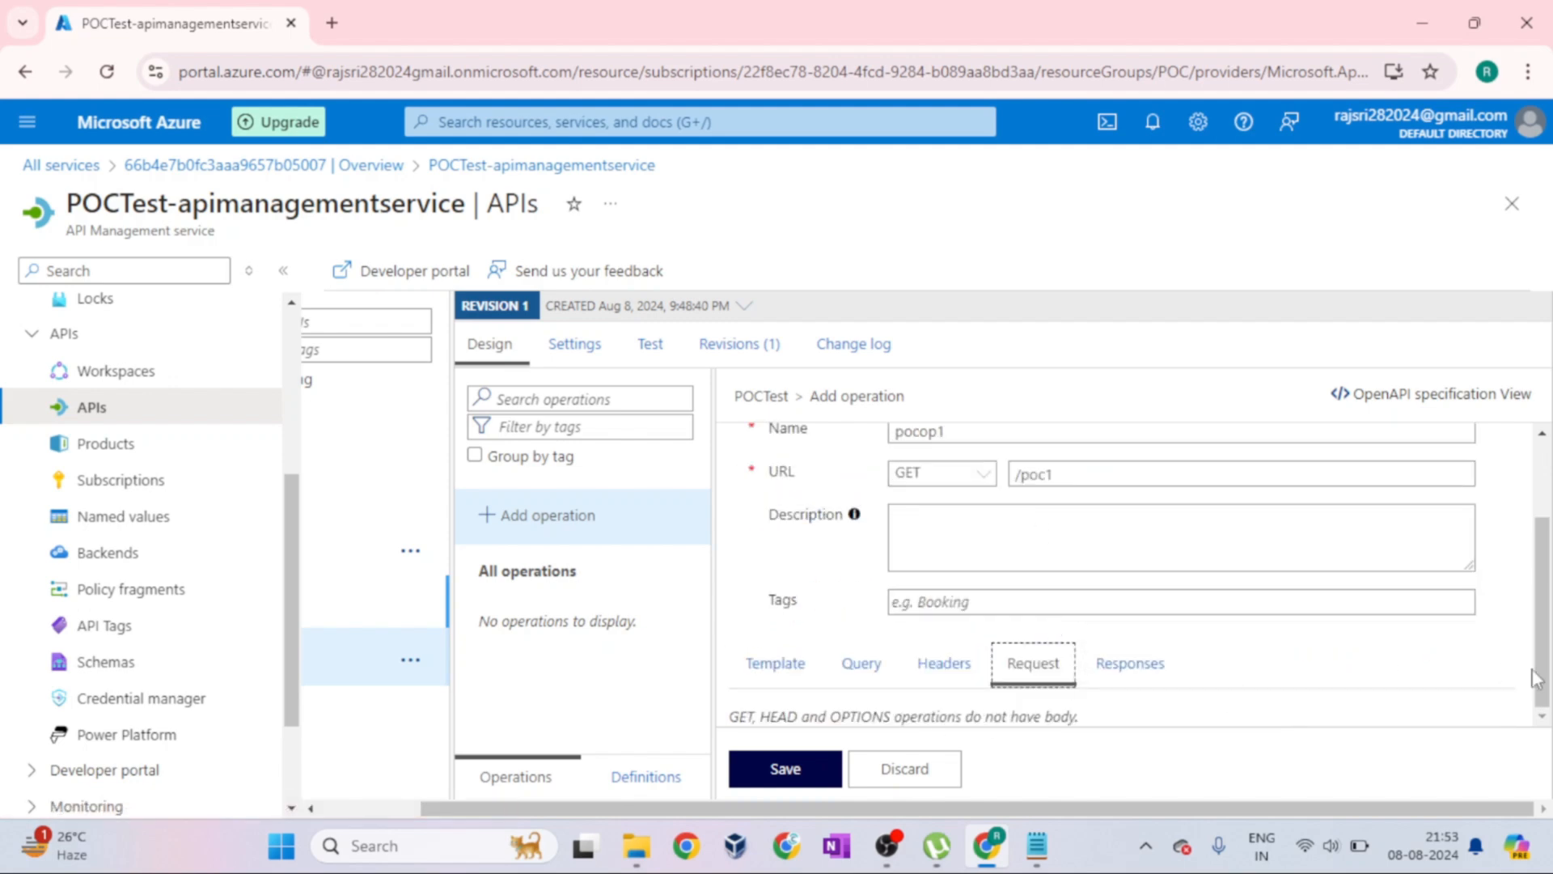
left_click_drag(731, 715, 768, 717)
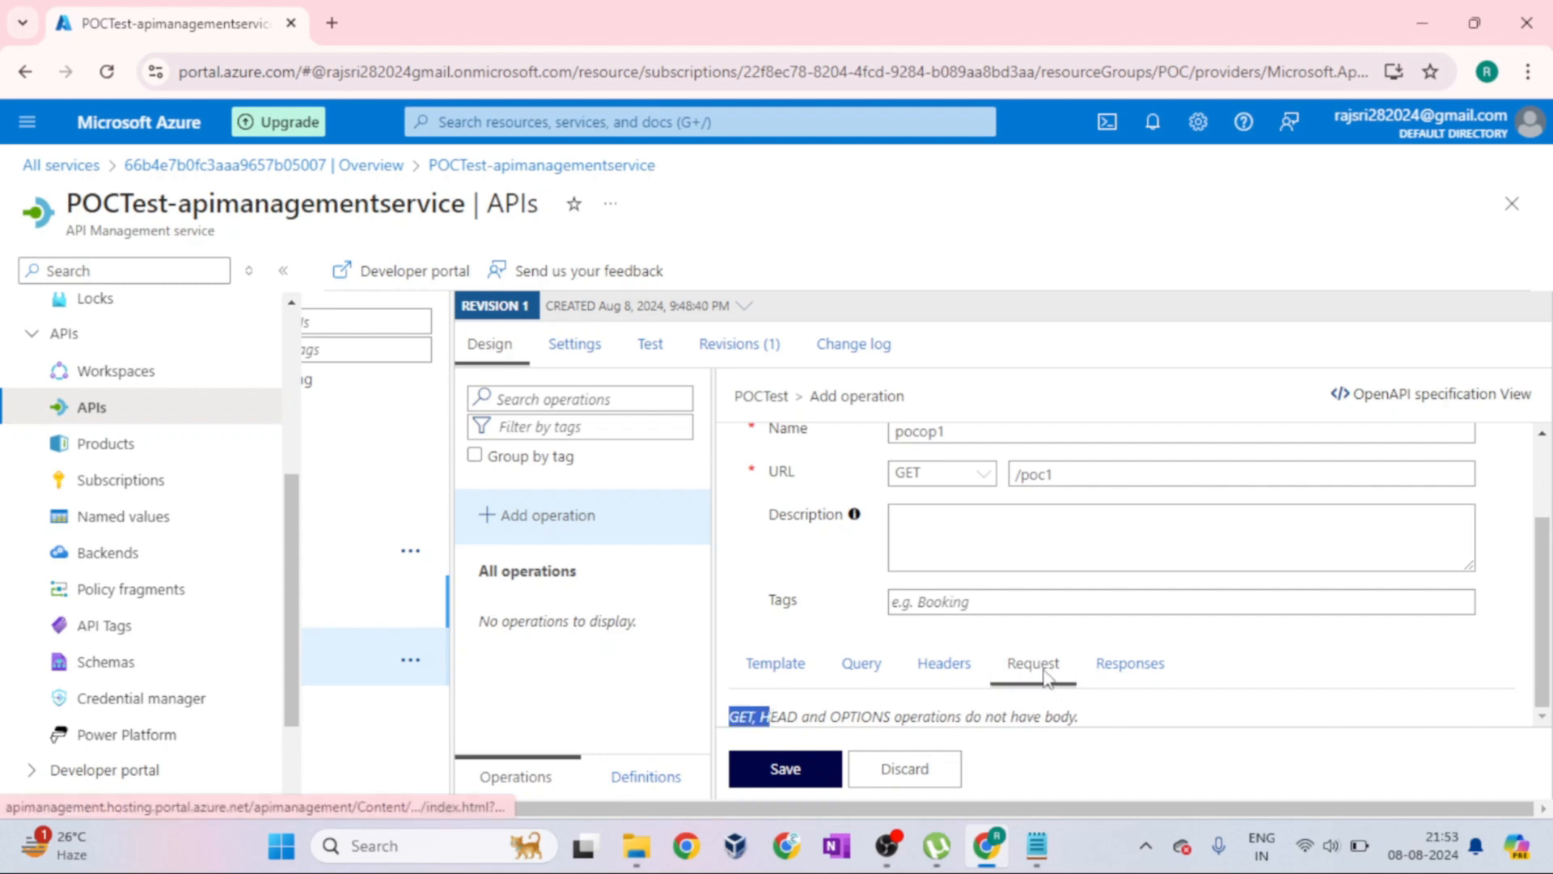
left_click(984, 478)
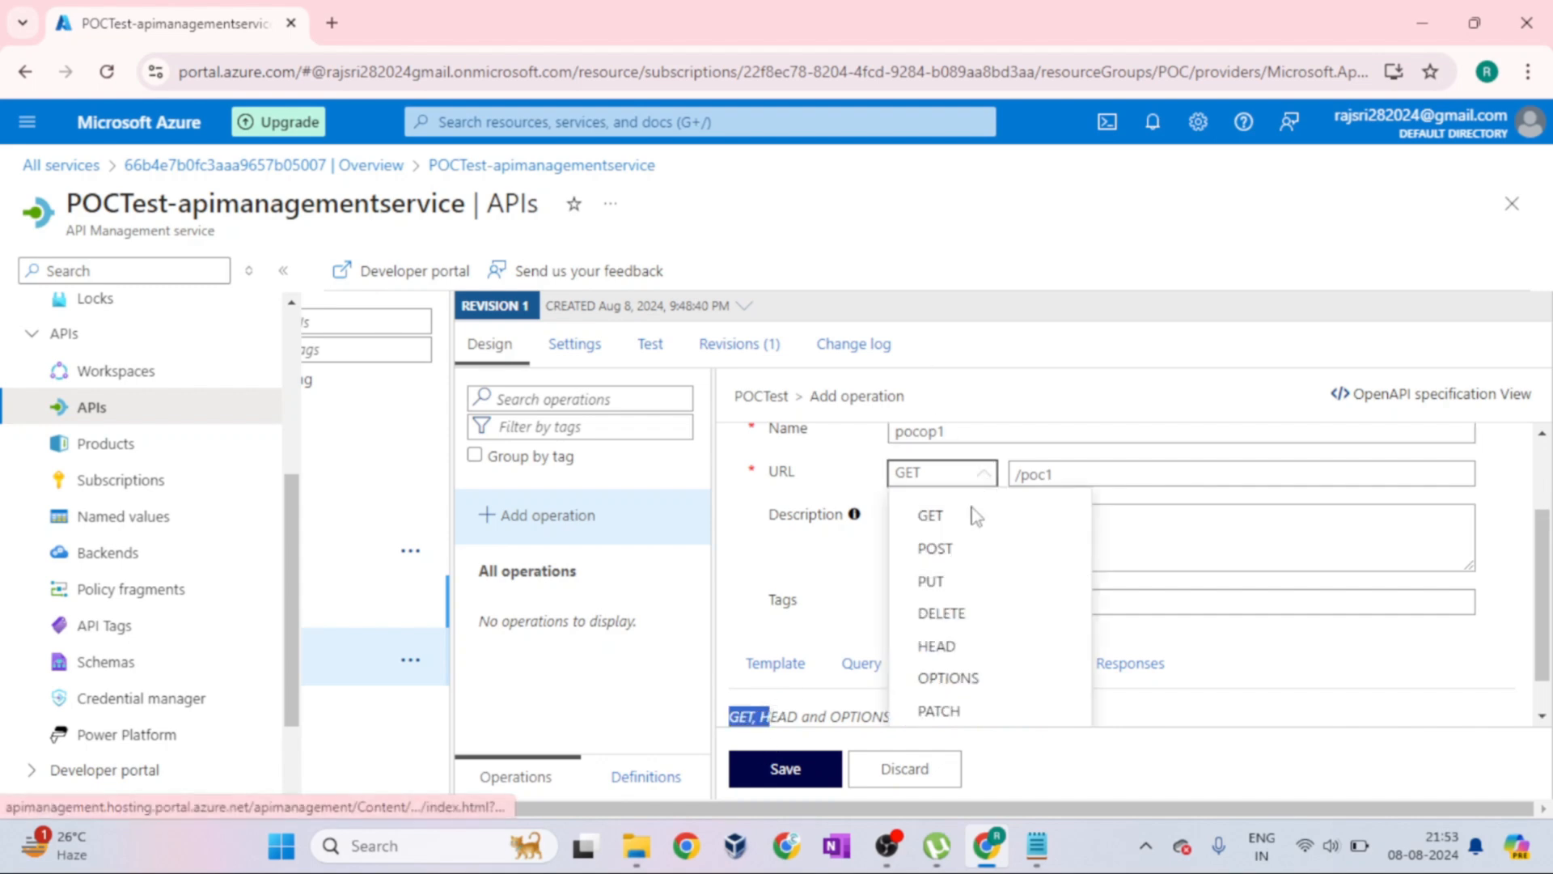
left_click(936, 544)
Examine the POST operation's request body section and the content types available for a representation, adding none
scroll(1080, 699, "down", 4)
scroll(922, 599, "up", 1)
left_click(964, 580)
scroll(1050, 683, "down", 2)
scroll(1050, 606, "up", 2)
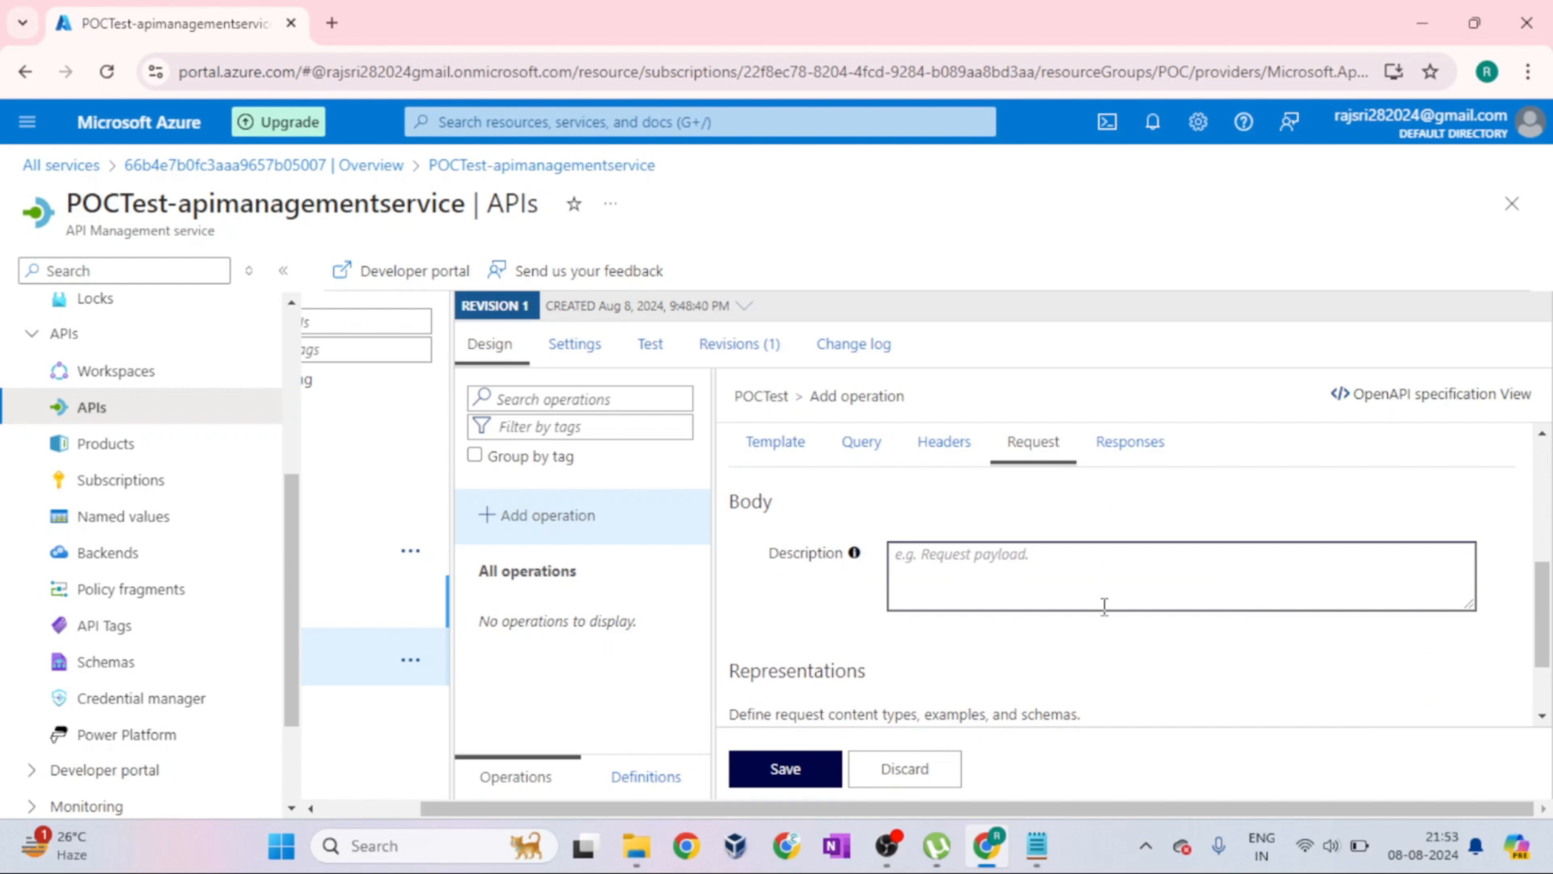
scroll(1104, 607, "down", 1)
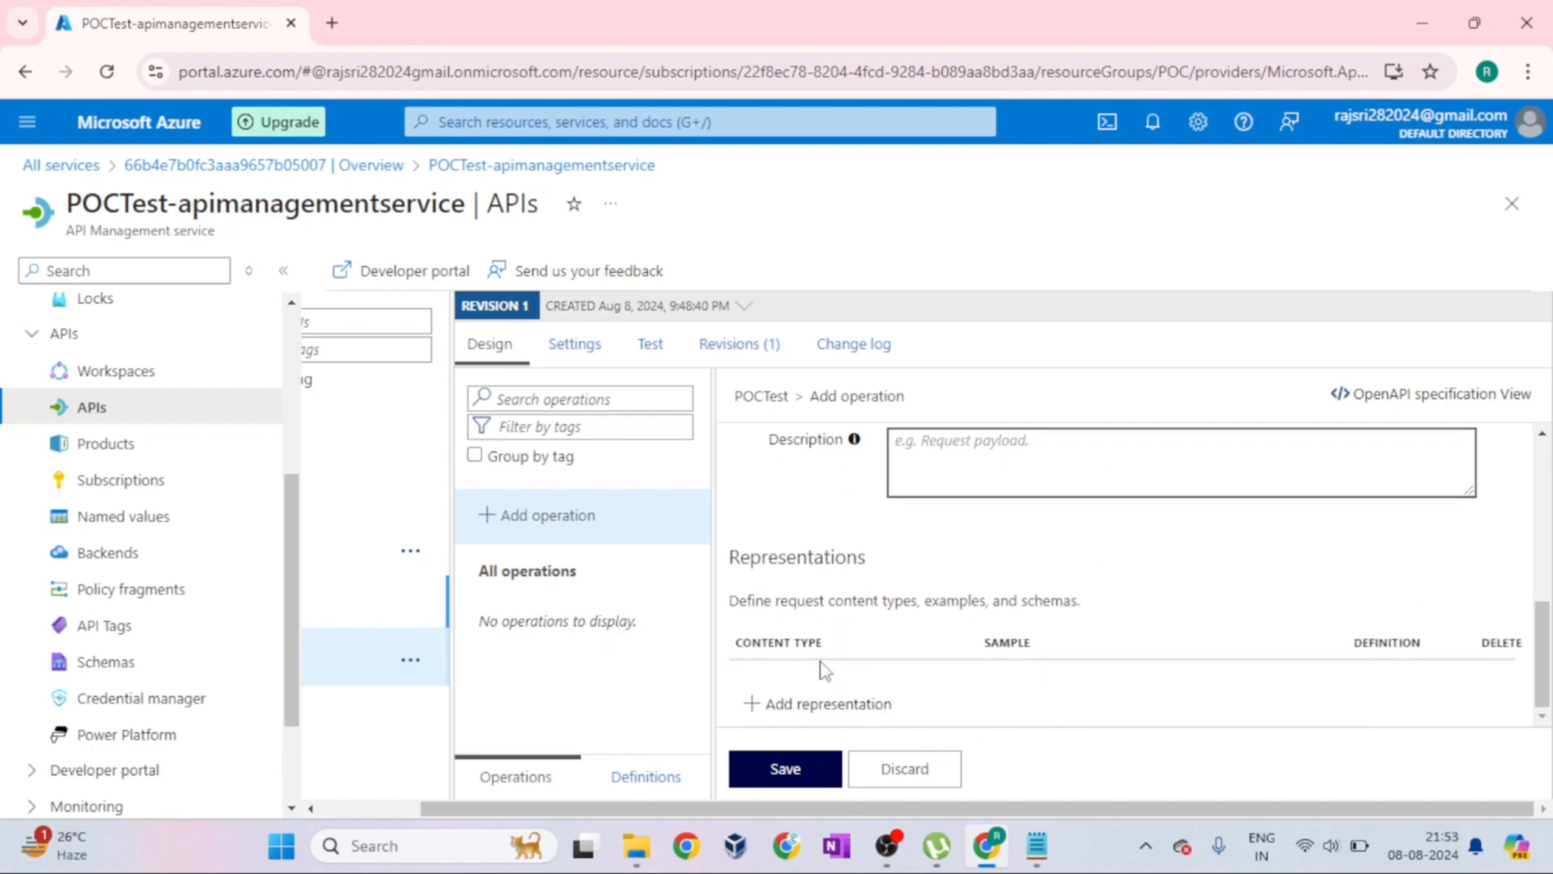
left_click(888, 716)
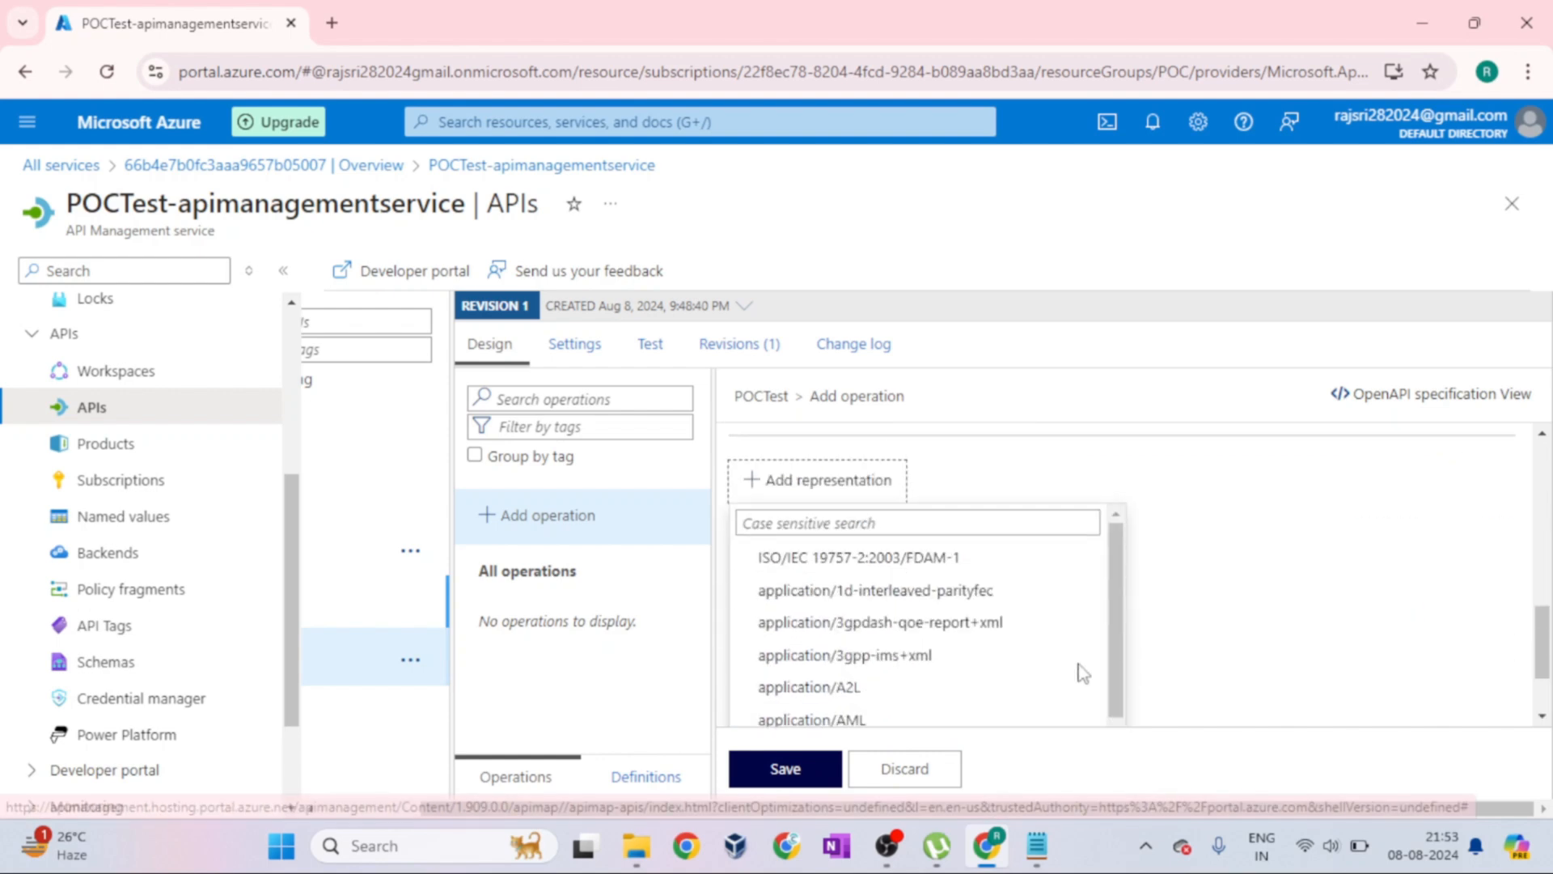
left_click(1277, 590)
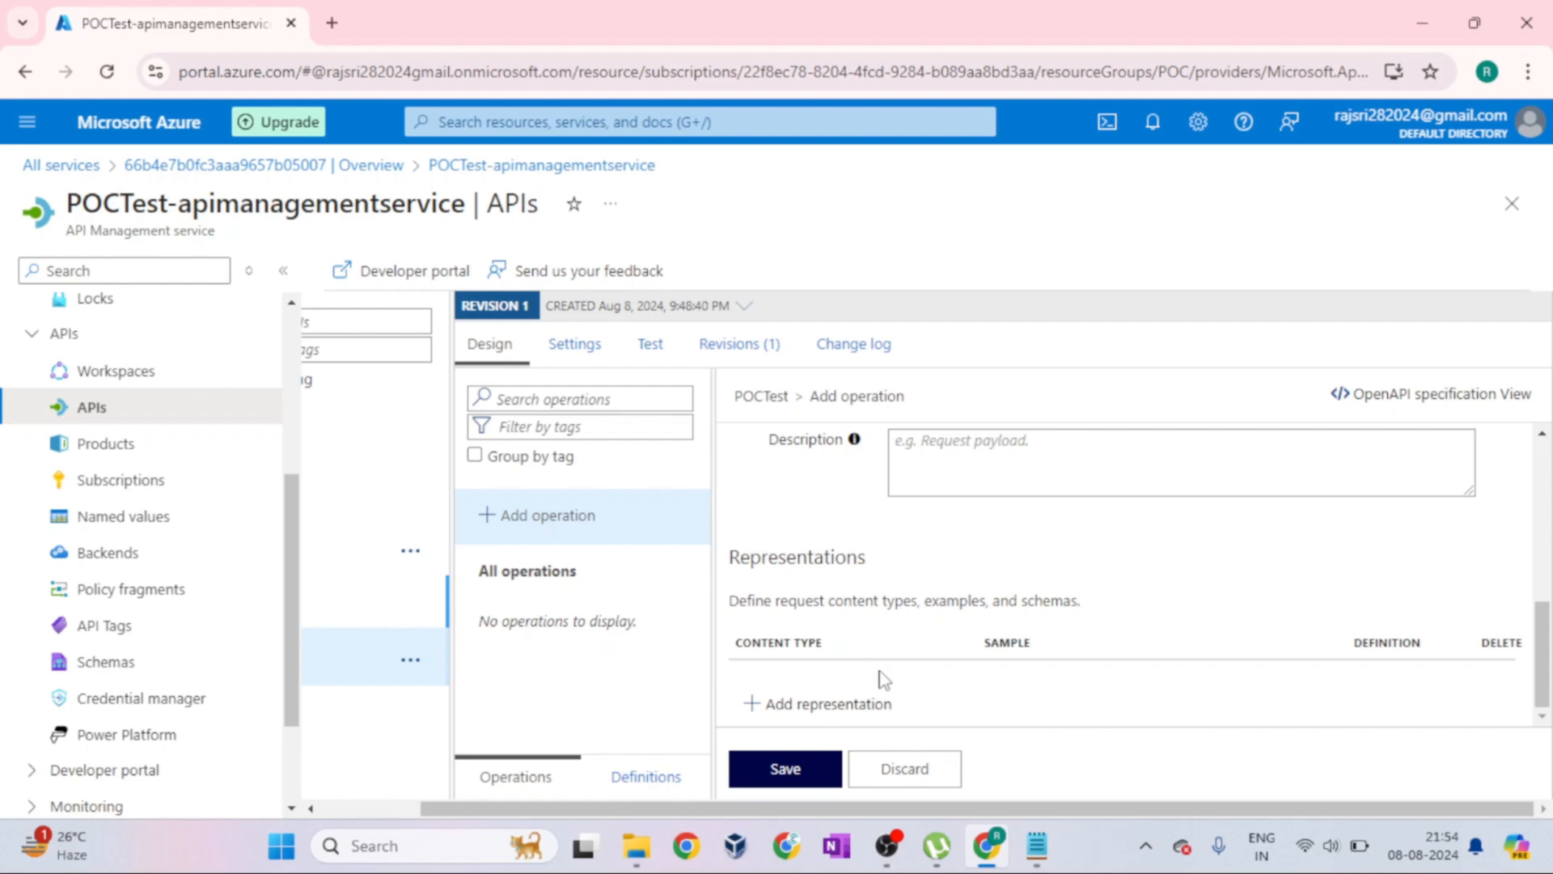
scroll(1265, 547, "up", 3)
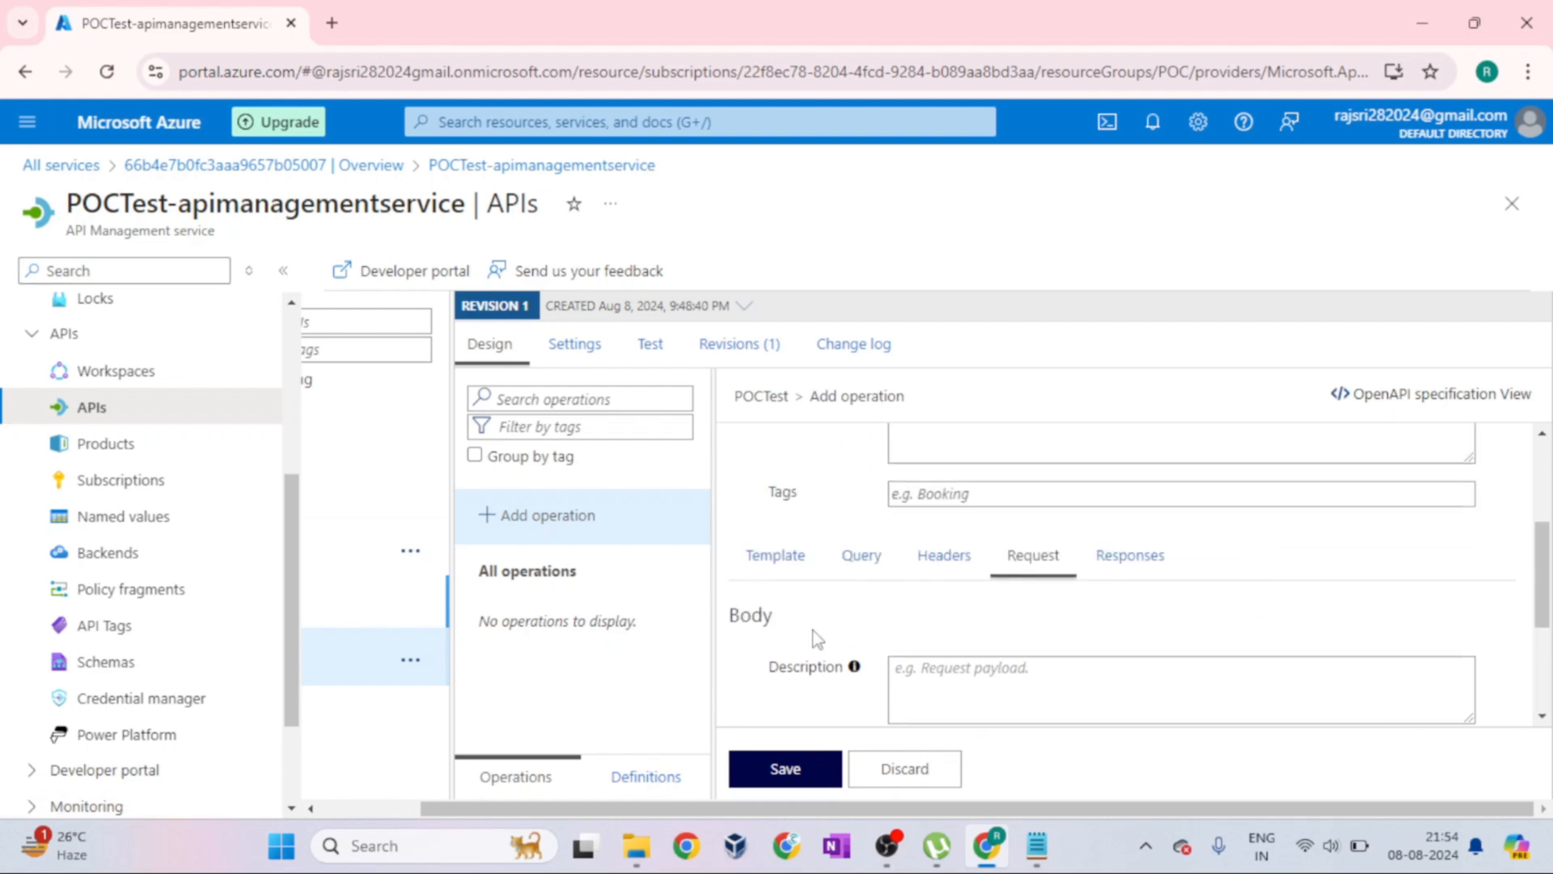
Review the response status codes available for the operation without adding a response
left_click(1132, 556)
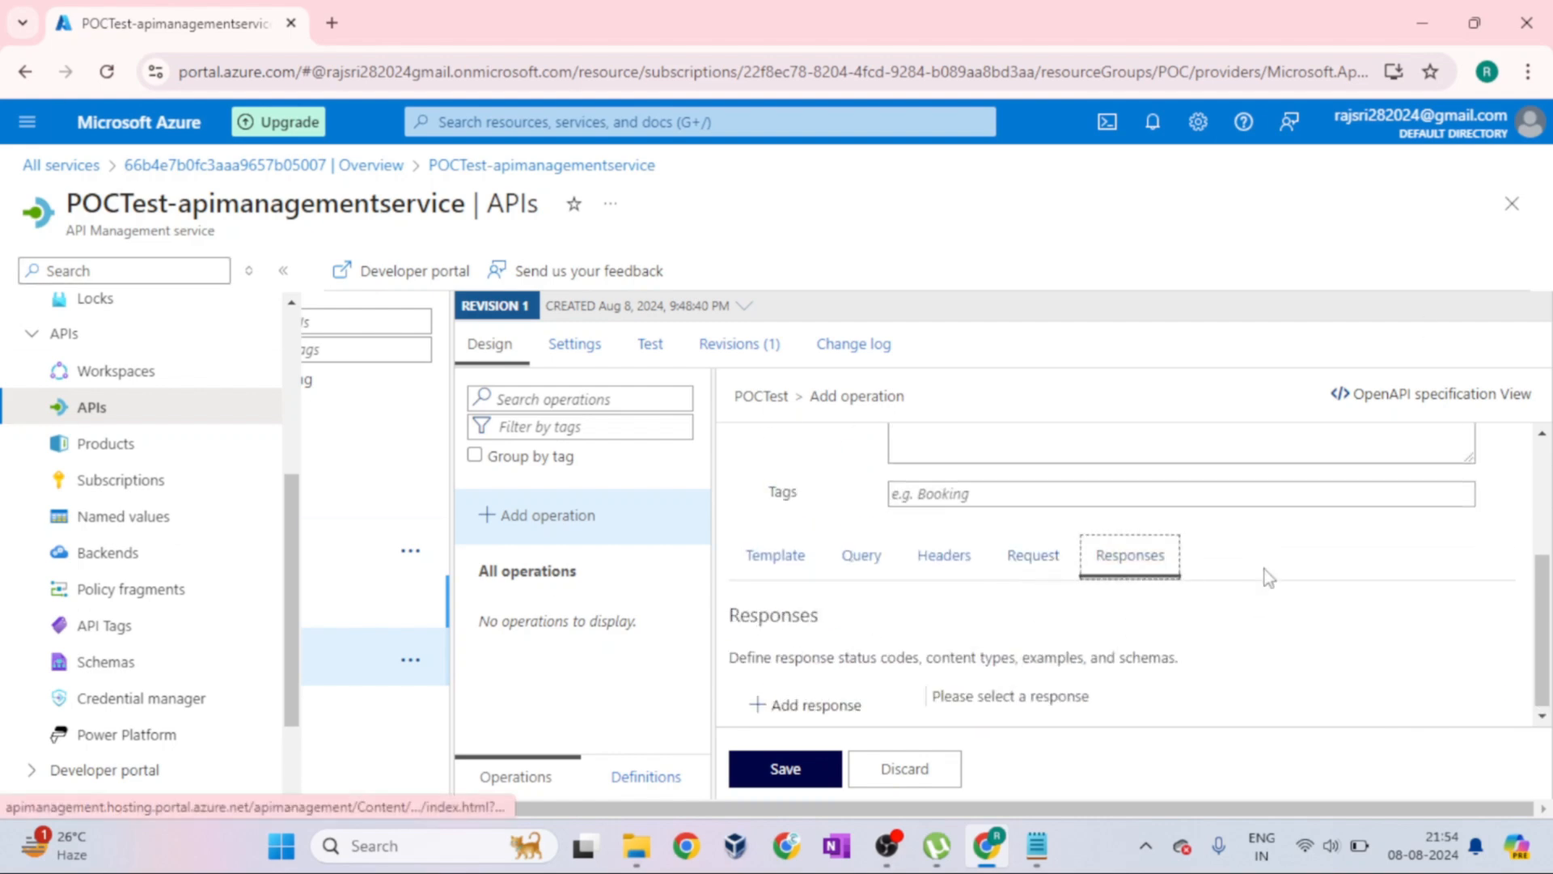
left_click(801, 708)
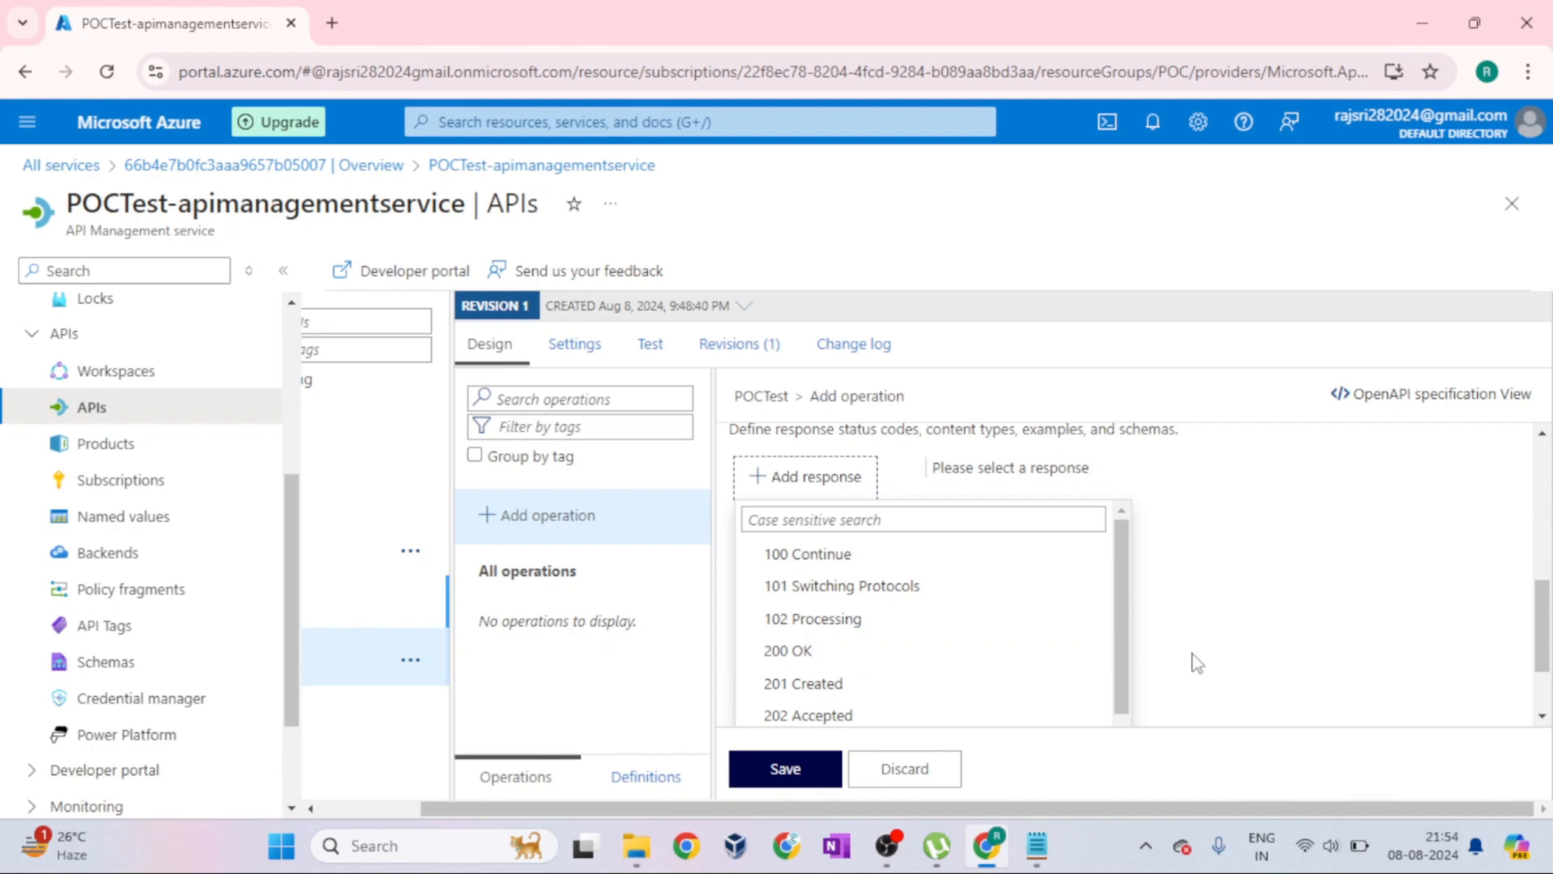
scroll(1197, 663, "up", 10)
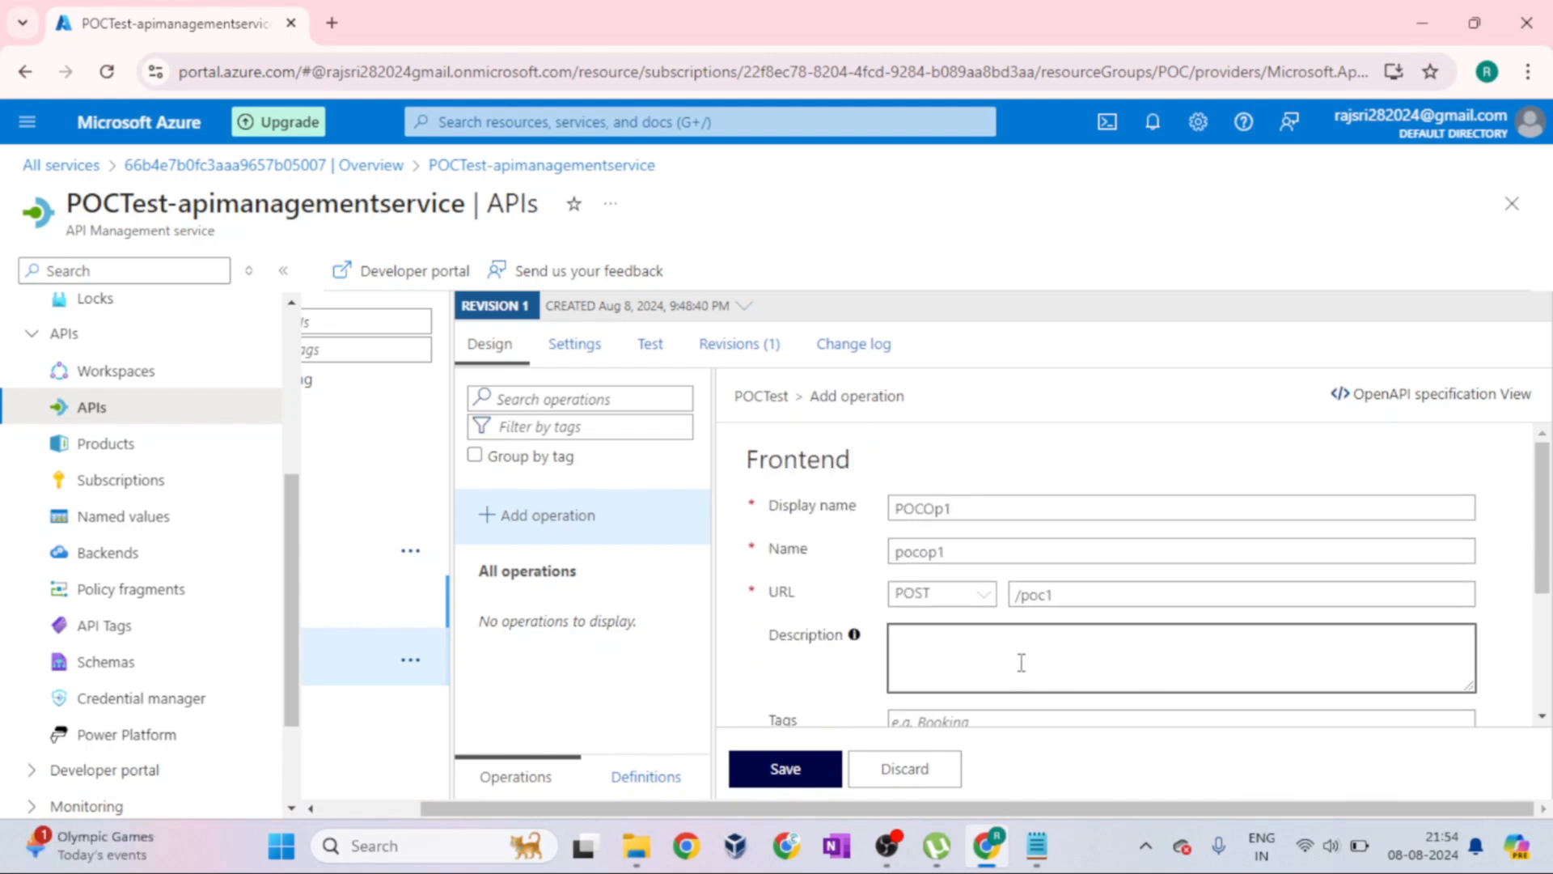
Recheck the operation's parameter sections and save the POCOp1 operation
scroll(1020, 672, "down", 3)
left_click(778, 567)
left_click(985, 570)
scroll(1127, 638, "down", 1)
left_click(820, 779)
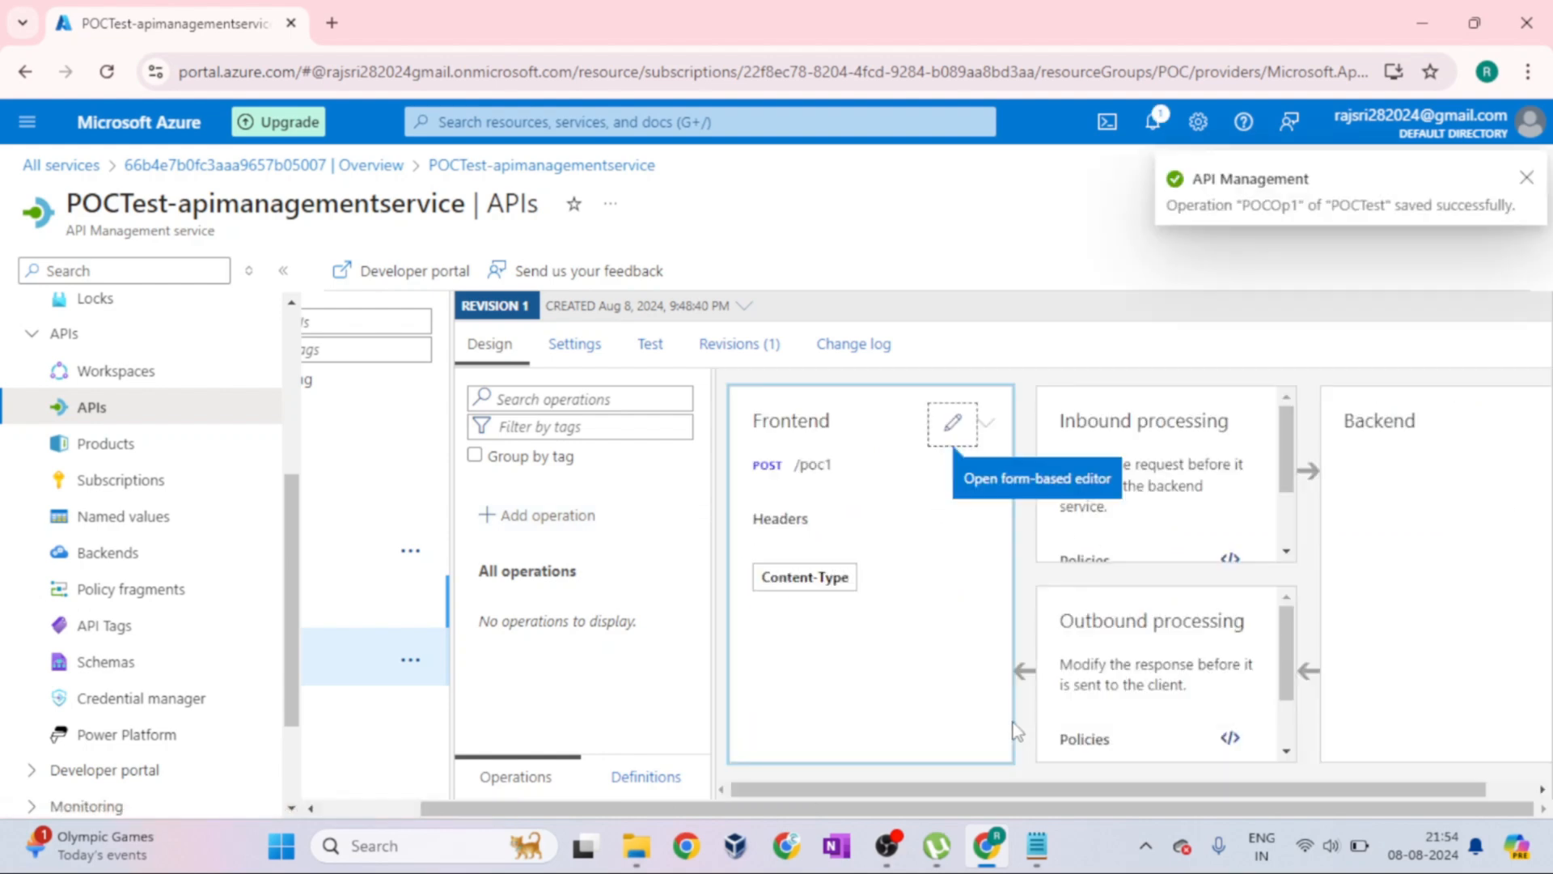
Examine the saved POCOp1 operation's frontend, inbound processing, backend and outbound processing blocks in the design view
left_click_drag(469, 809, 356, 810)
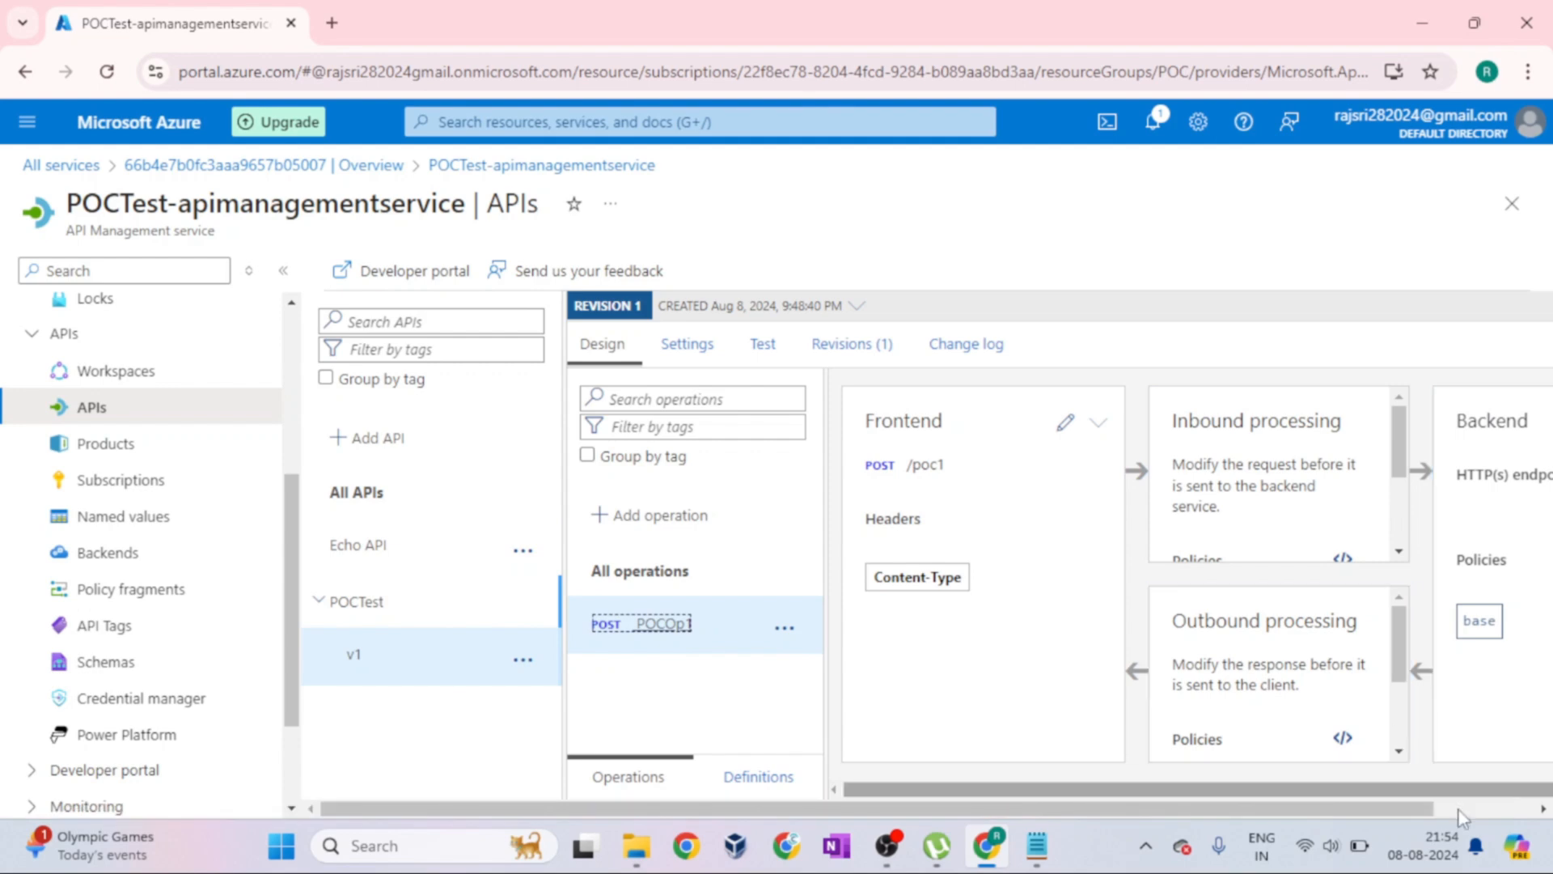
left_click_drag(1432, 808, 1521, 808)
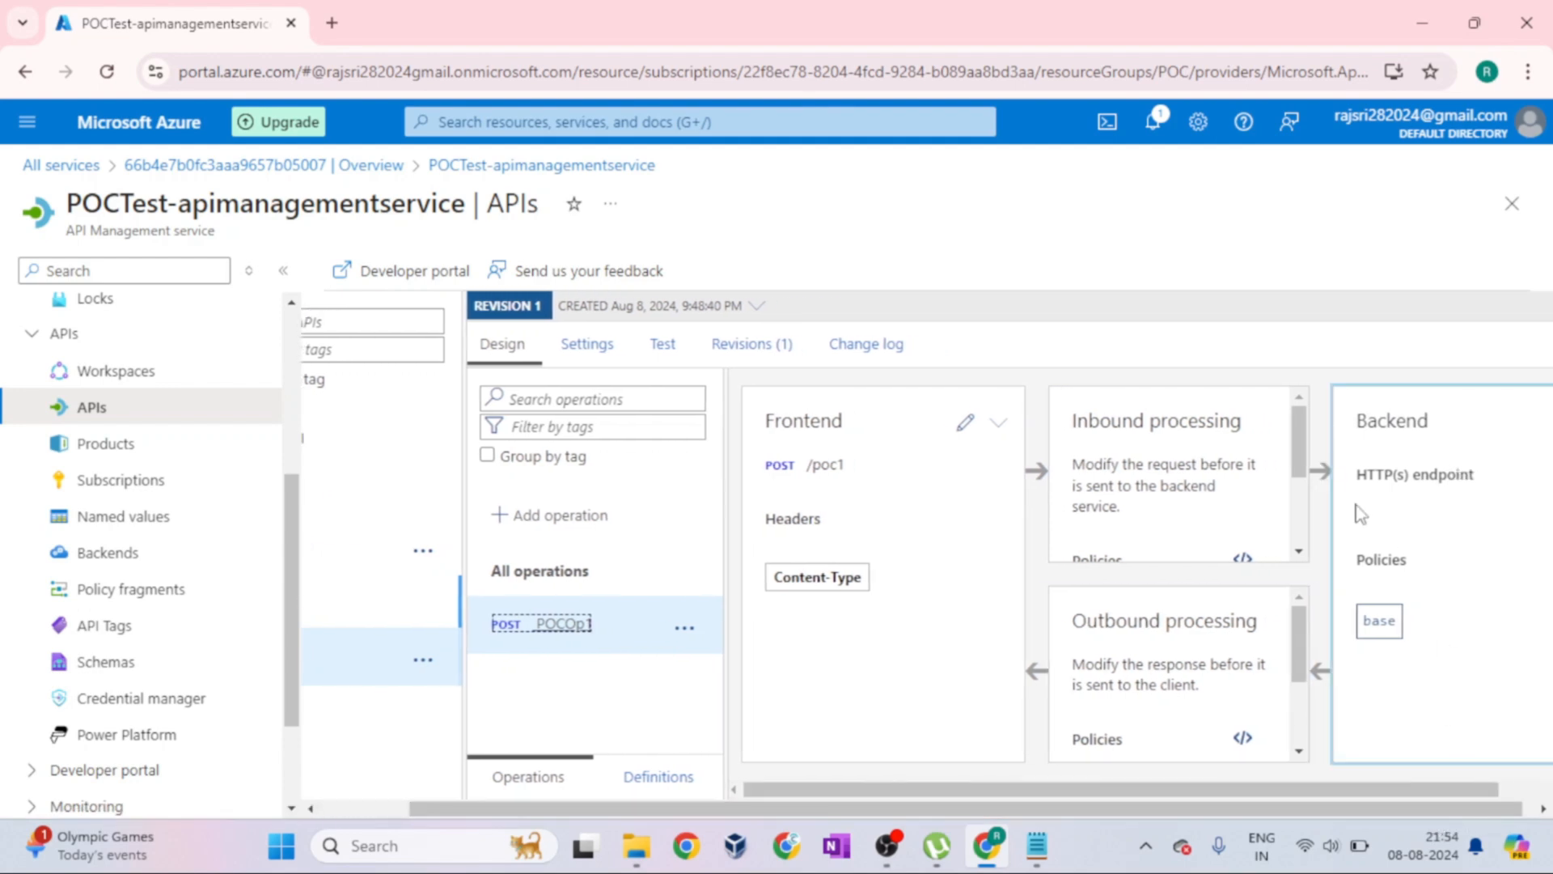
left_click_drag(449, 808, 353, 814)
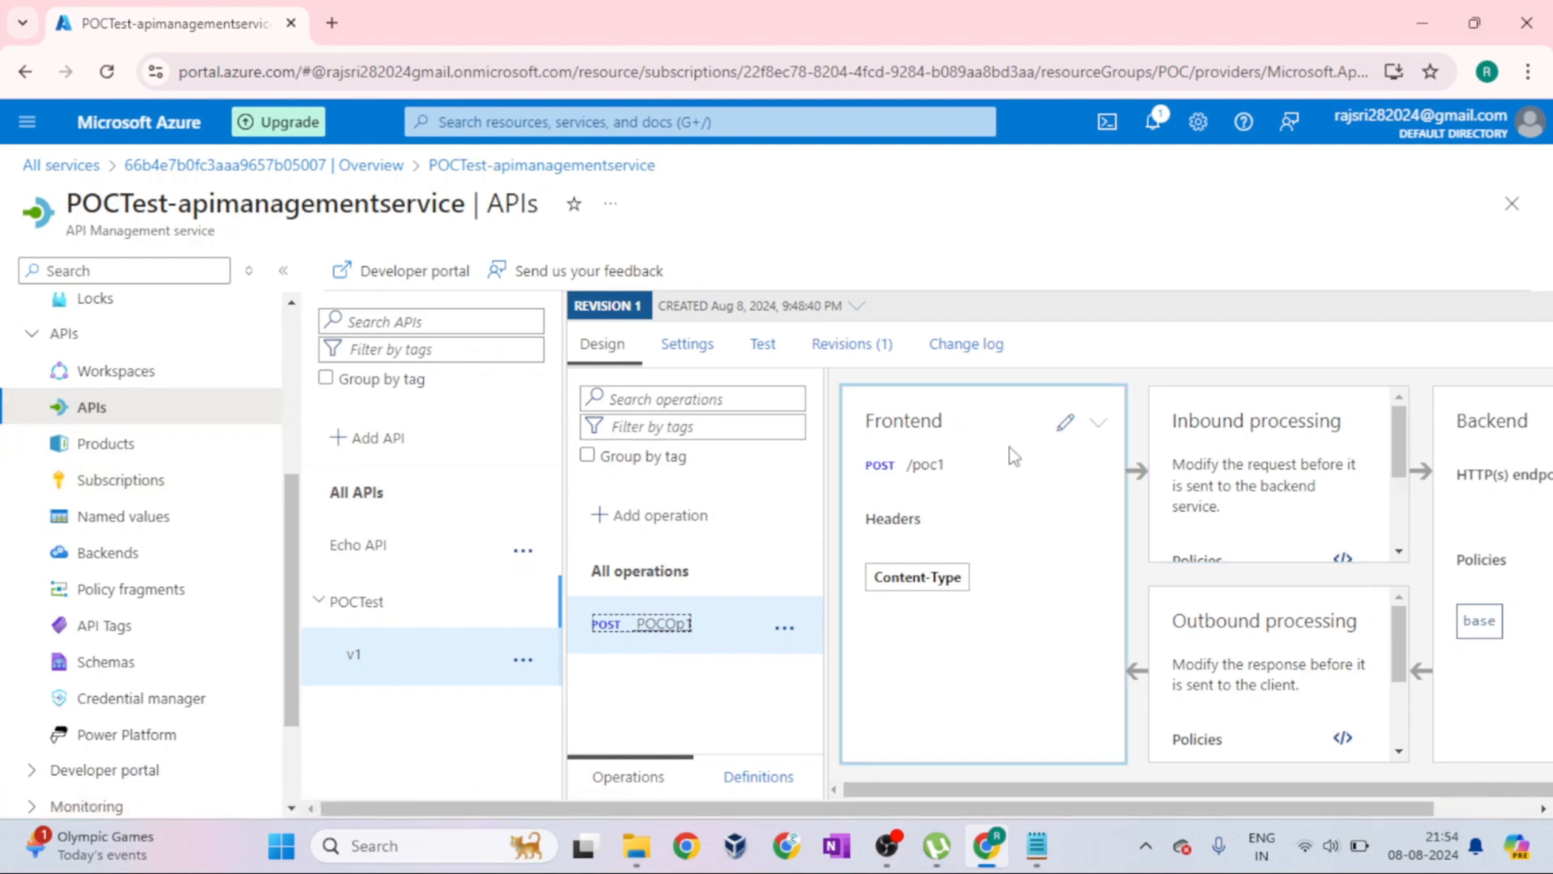
scroll(1354, 478, "down", 3)
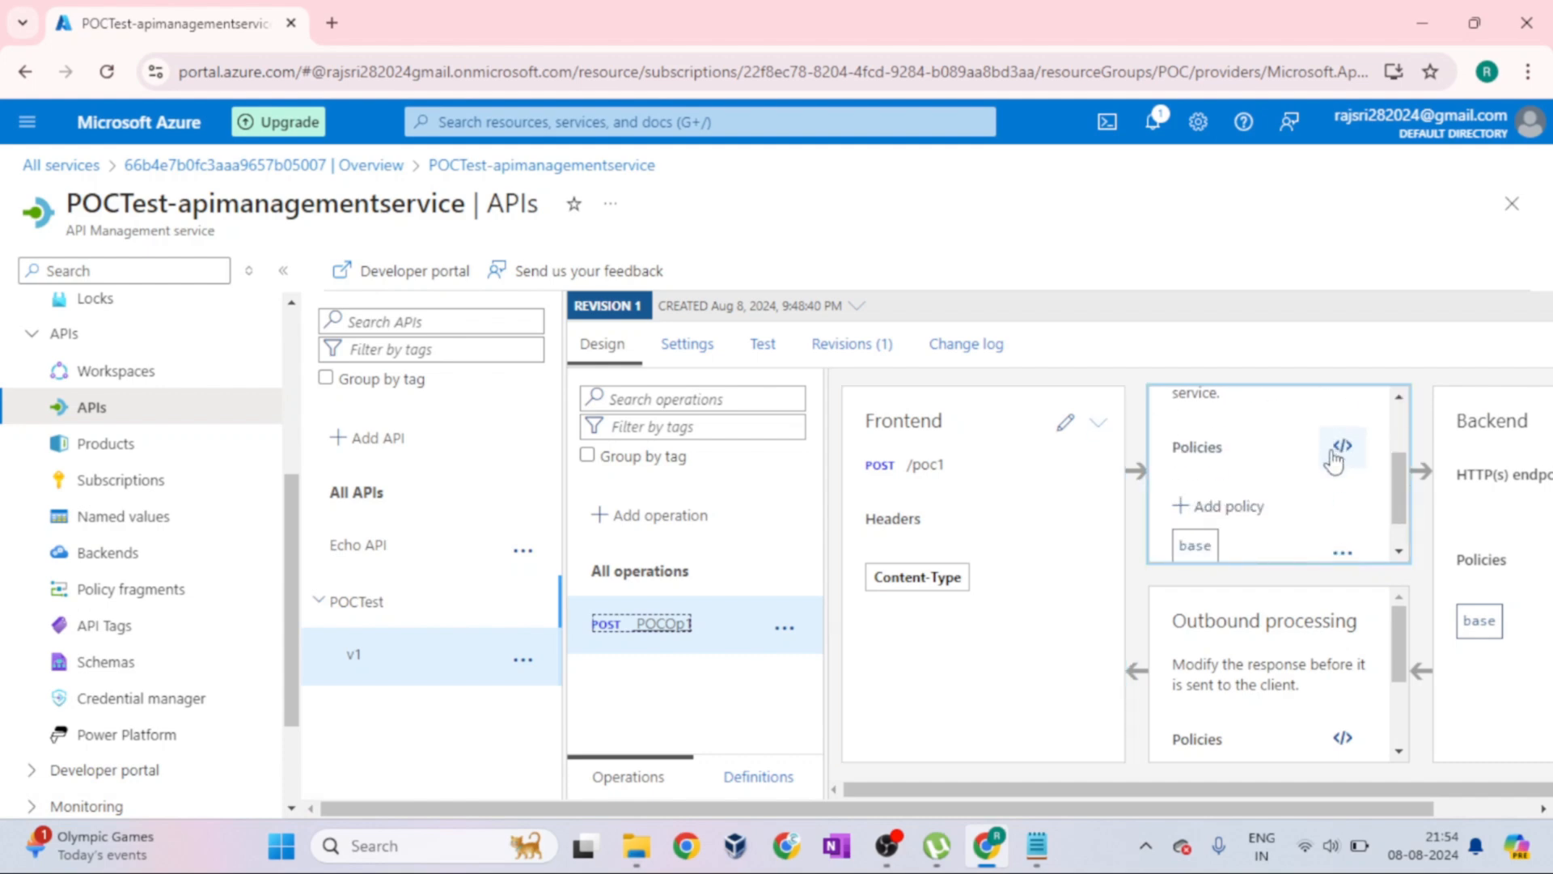
scroll(1347, 463, "up", 3)
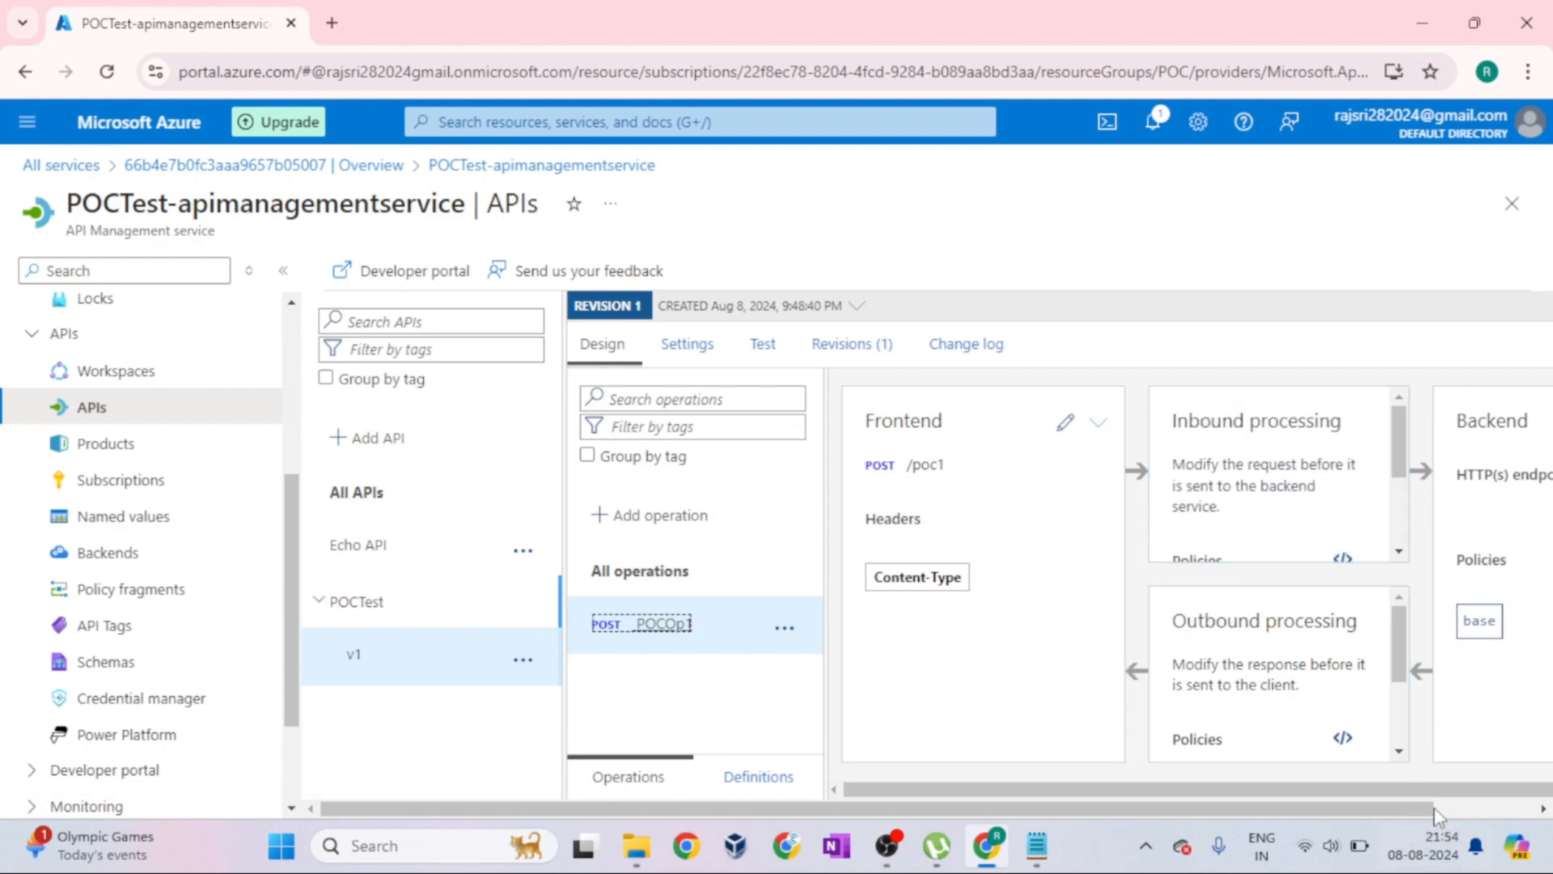
left_click_drag(1429, 809, 1529, 808)
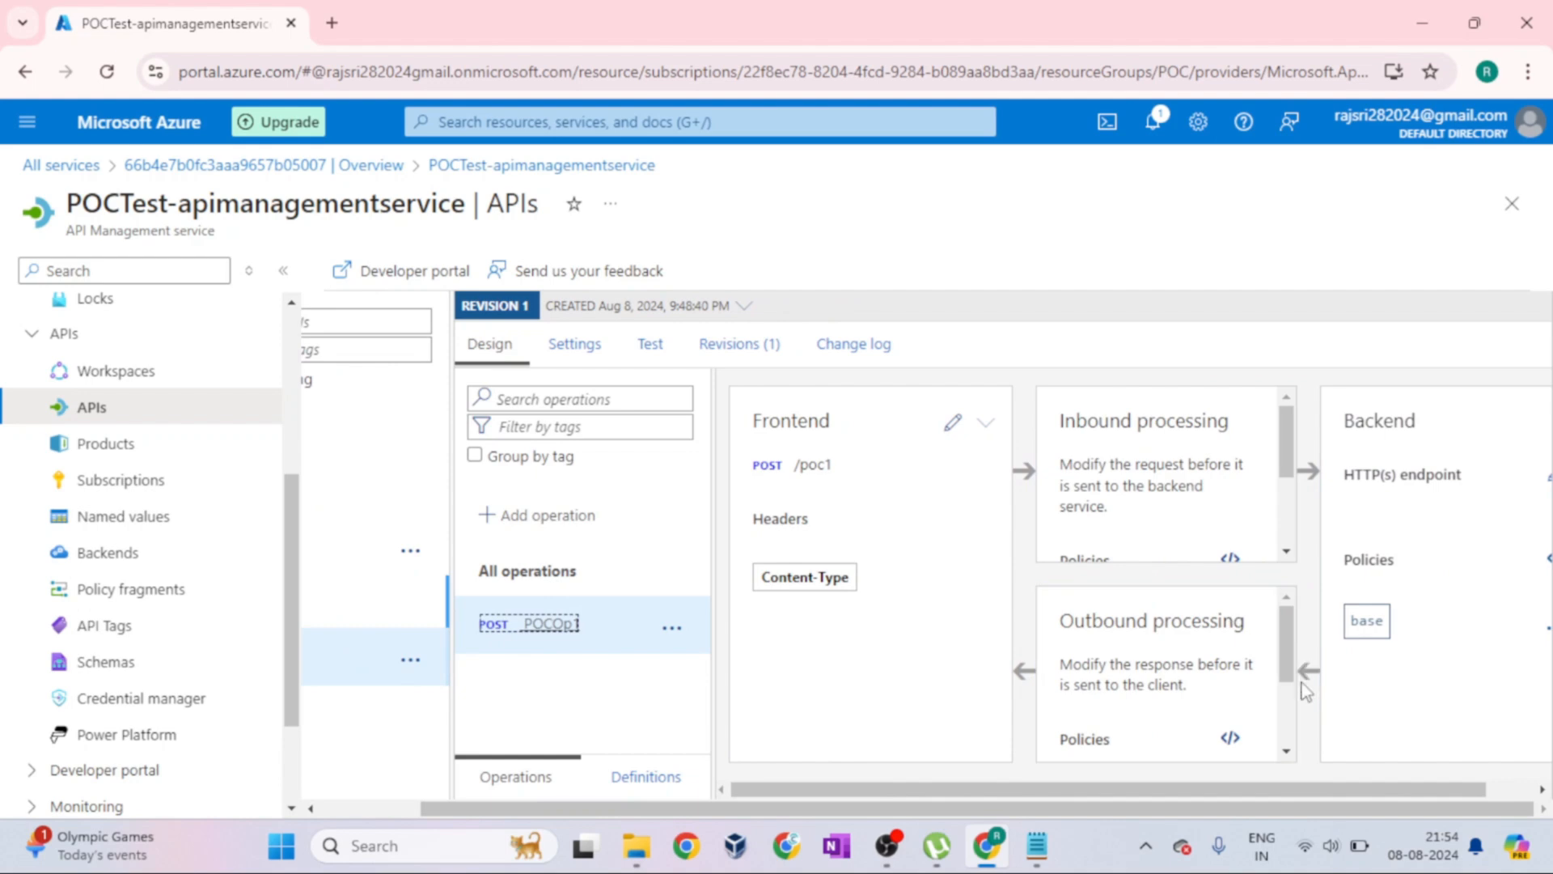
left_click_drag(812, 813, 712, 811)
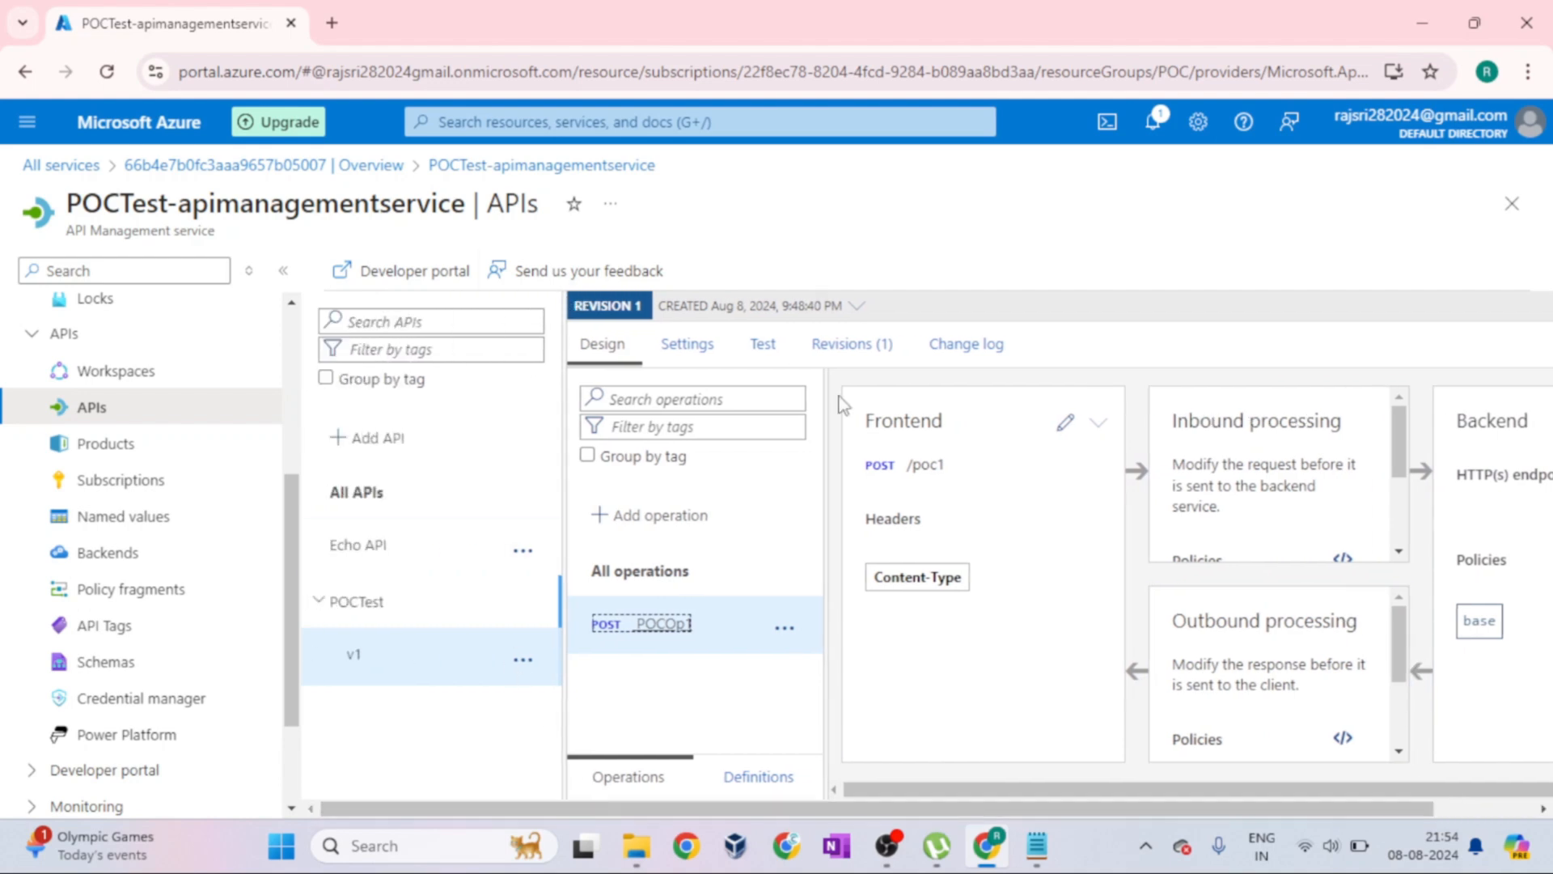